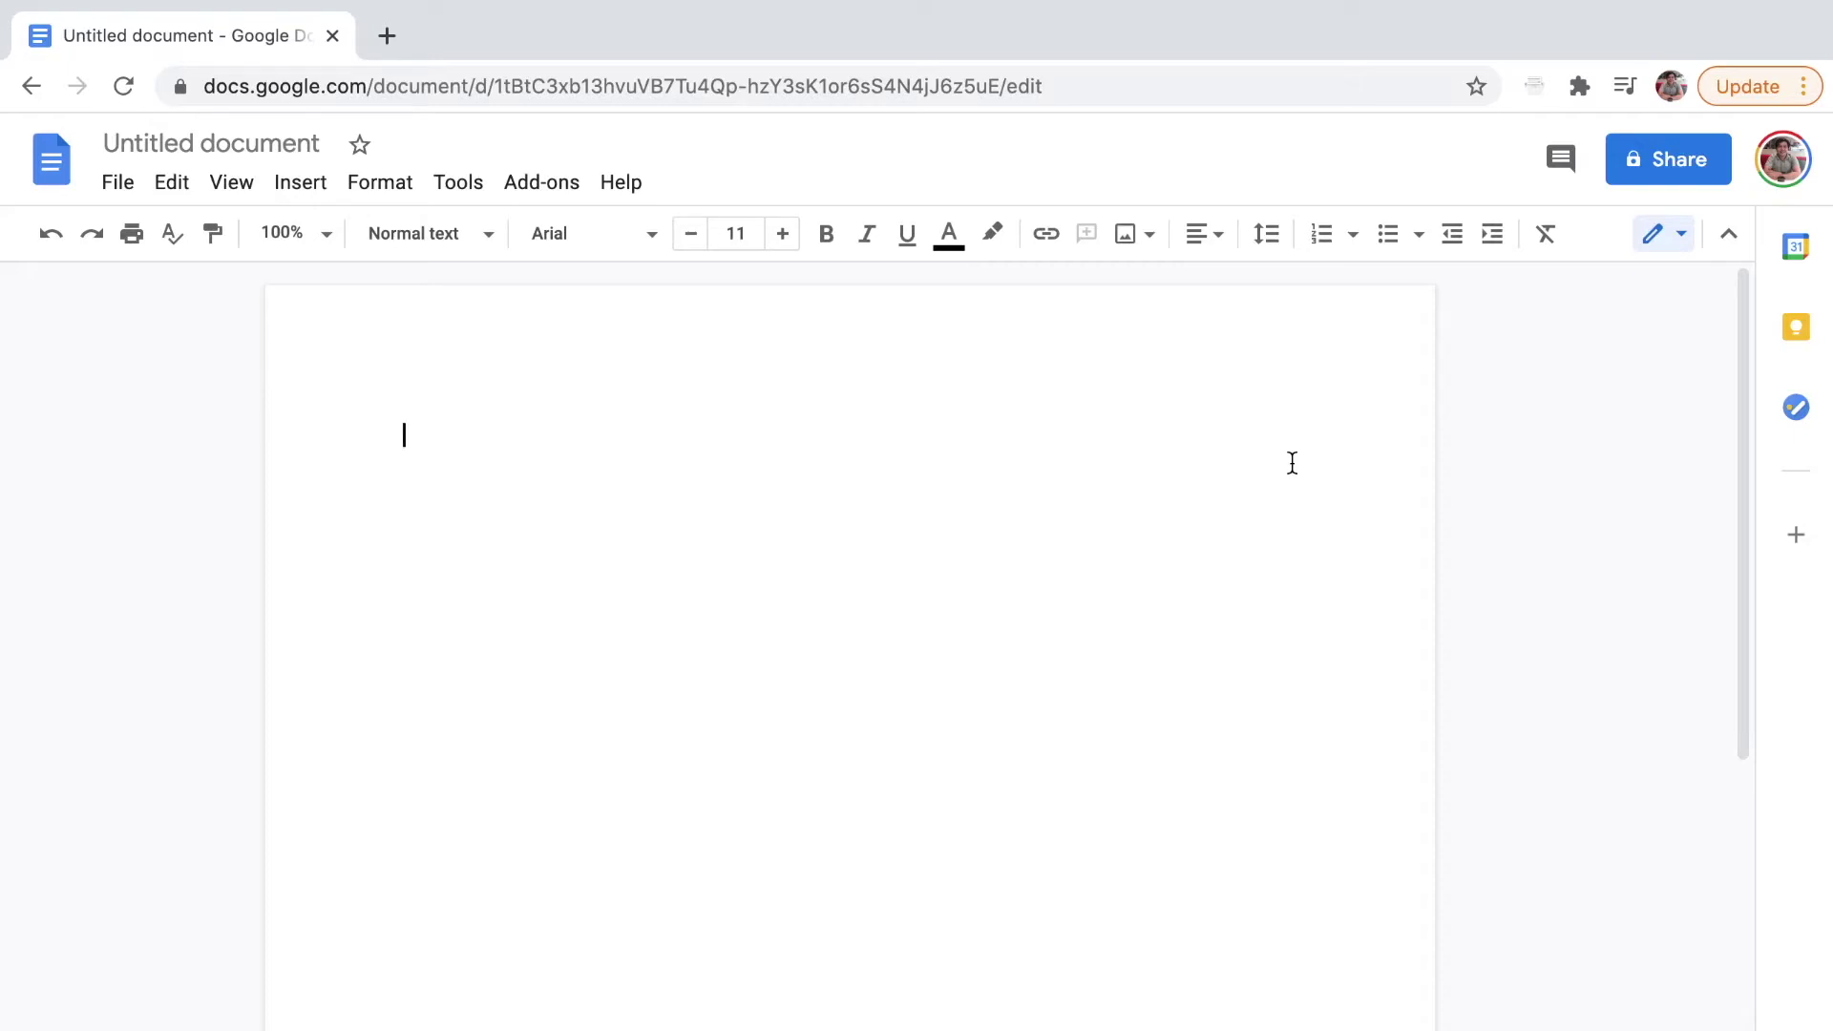
Type the first line 'Week 1 Writing Exercises' followed by the author's full name
type("Week 1 ")
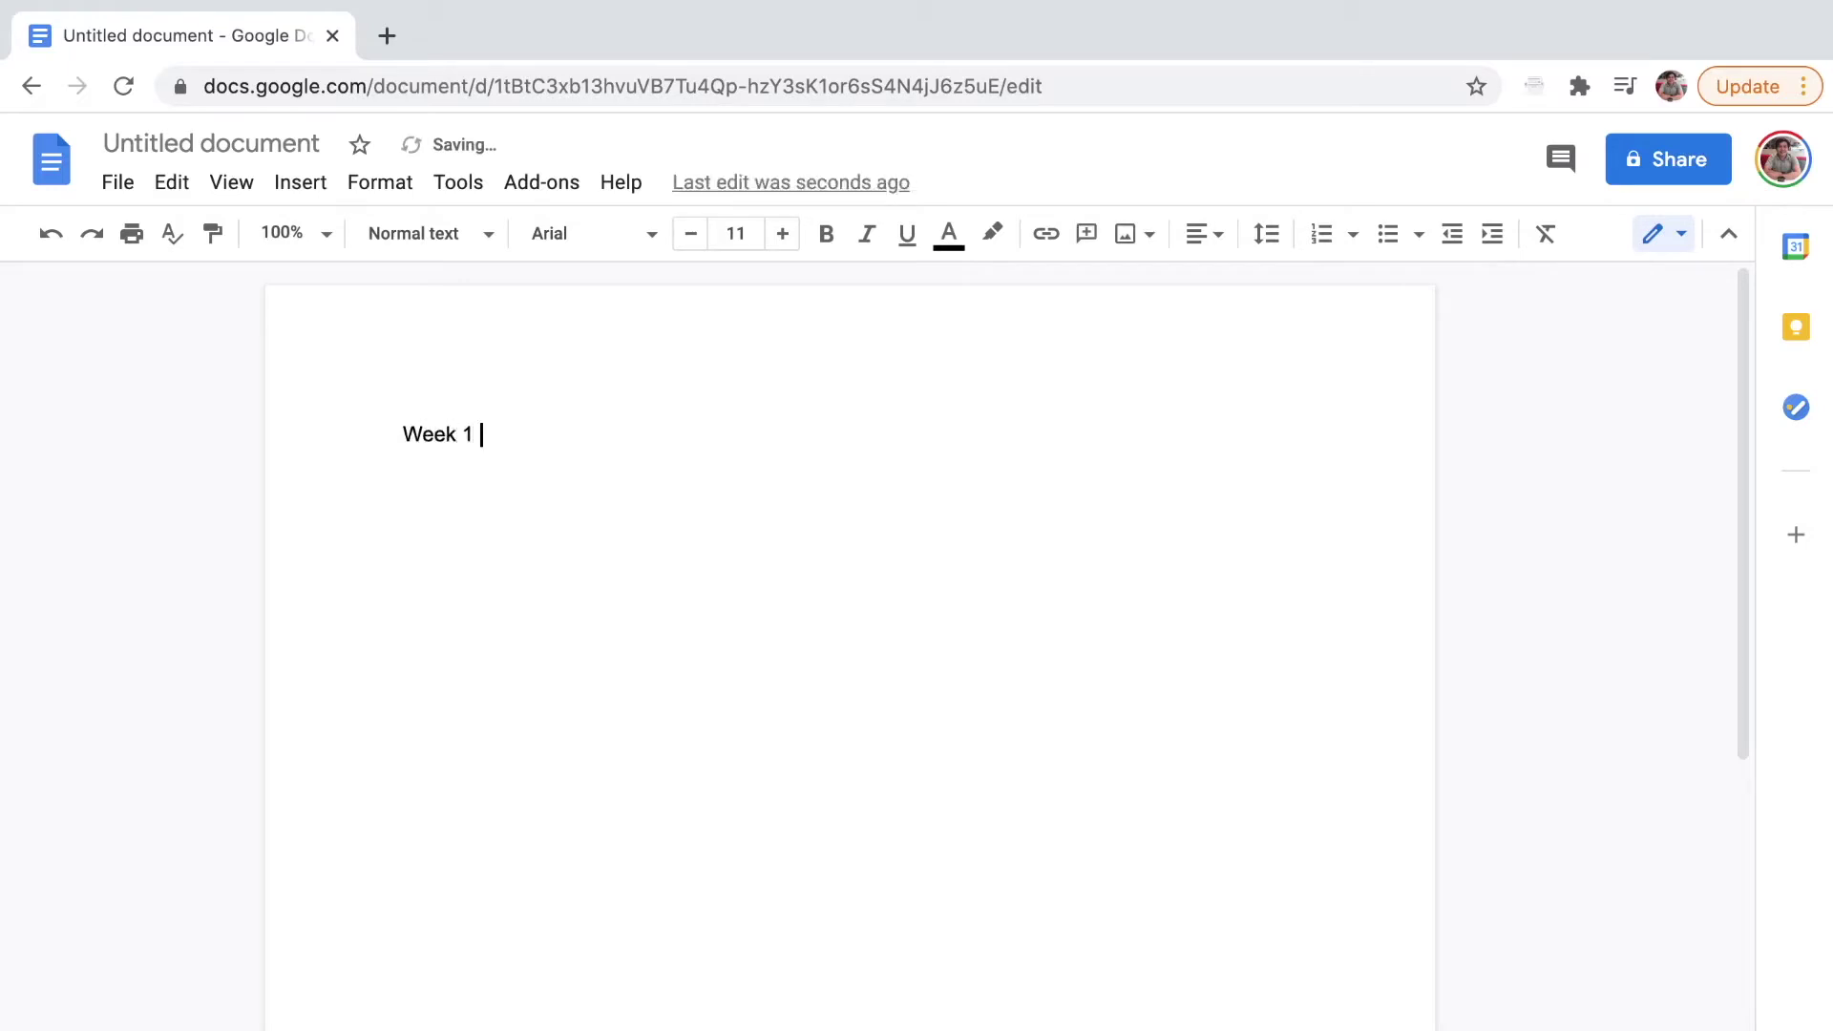
type("Writing ")
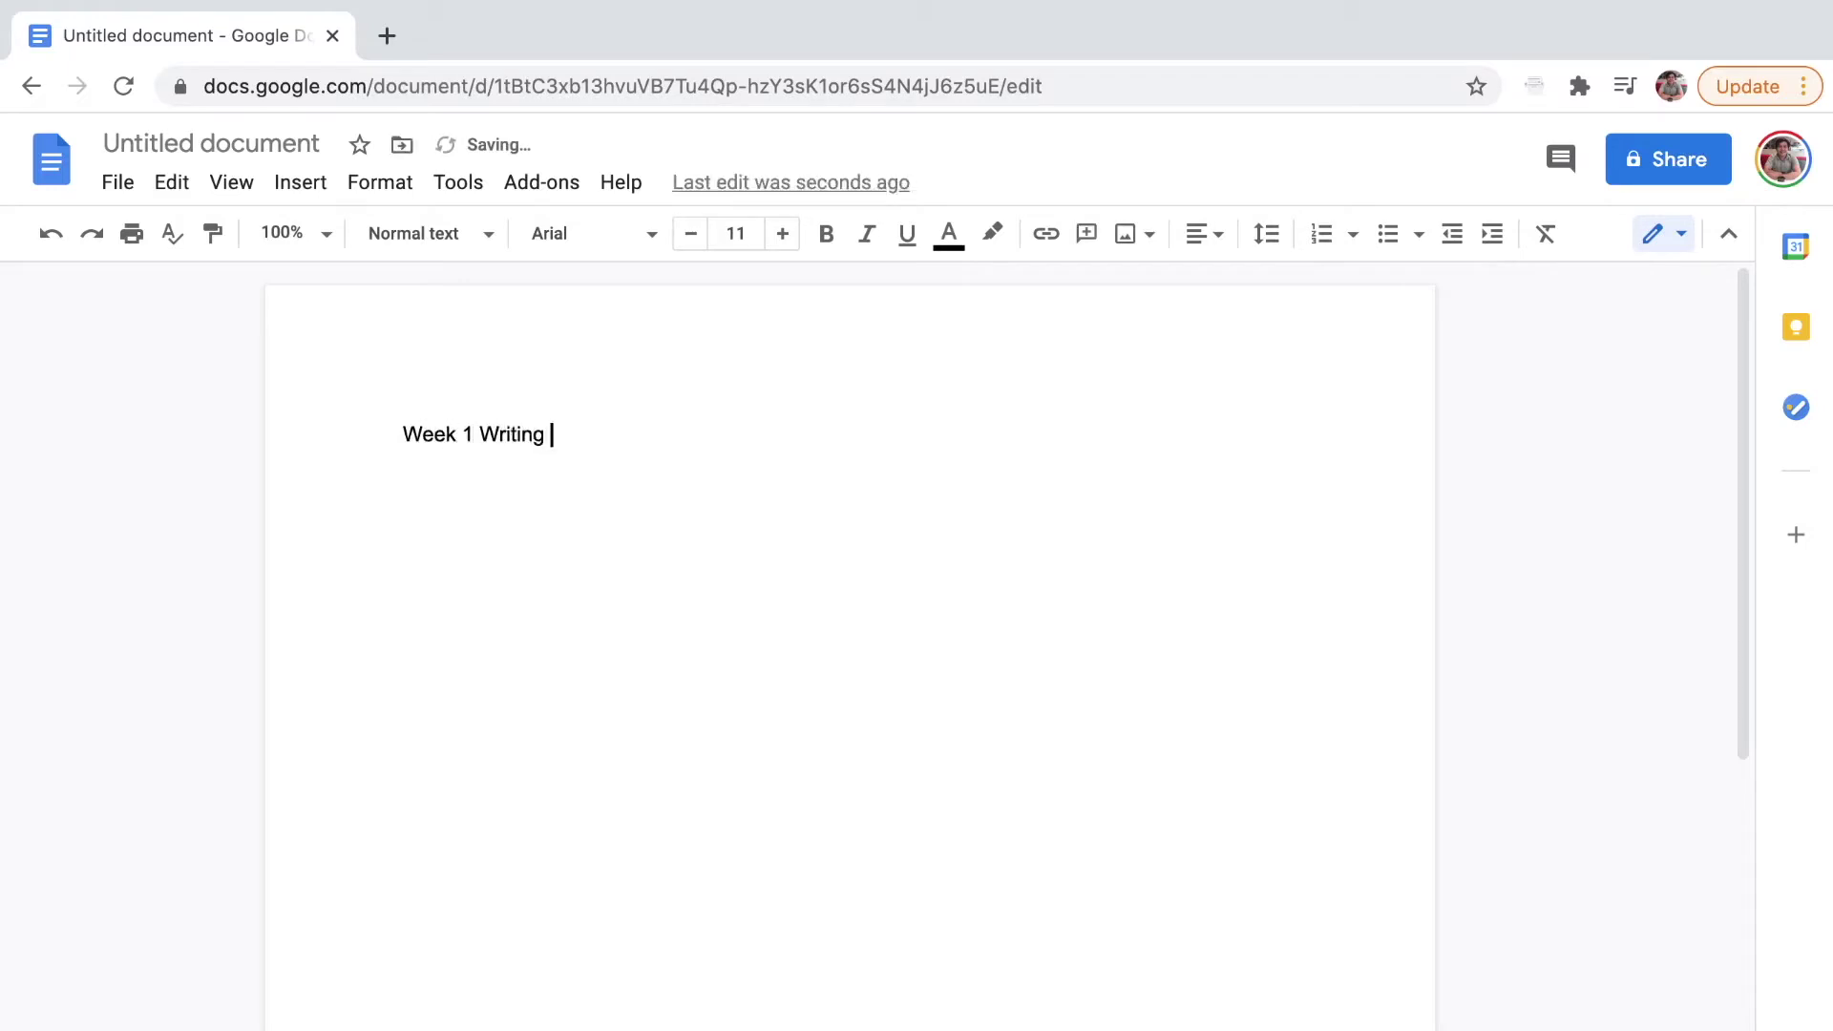
type("Exercises - Kevin Ole")
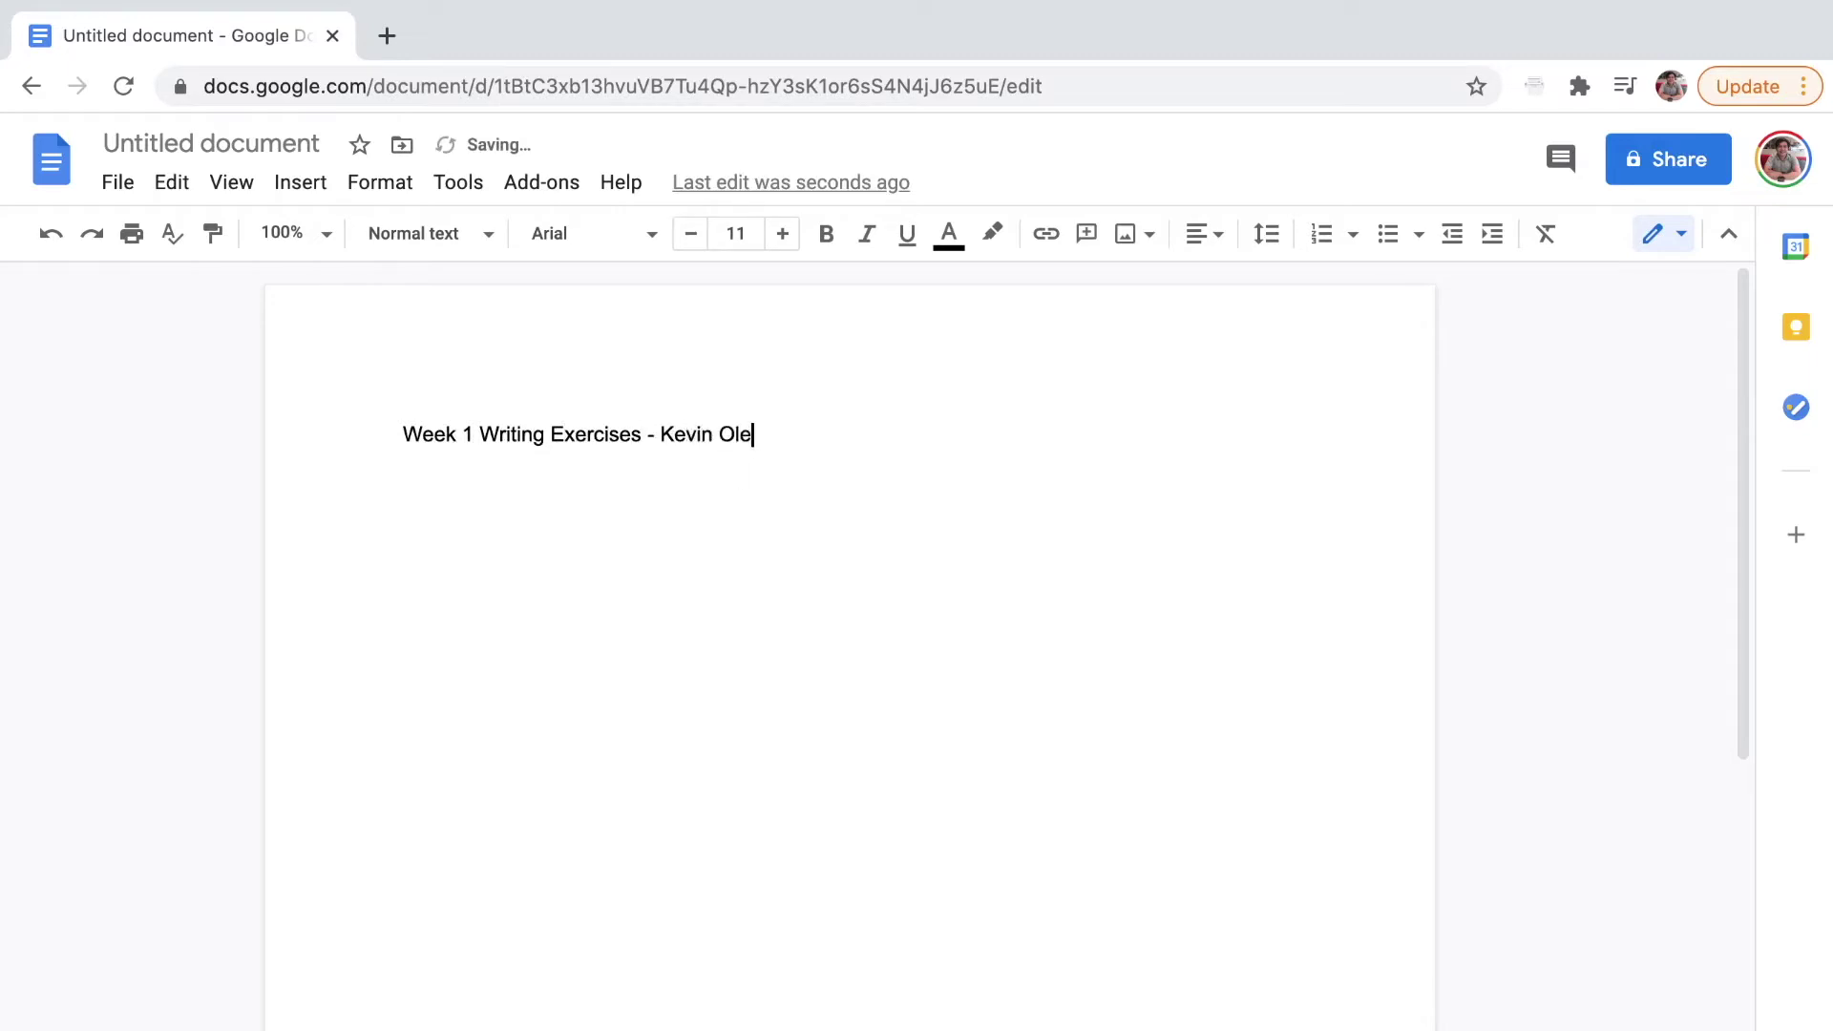
type("ga")
Shorten the author's surname on the first line to its initial 'O'
double_click(725, 434)
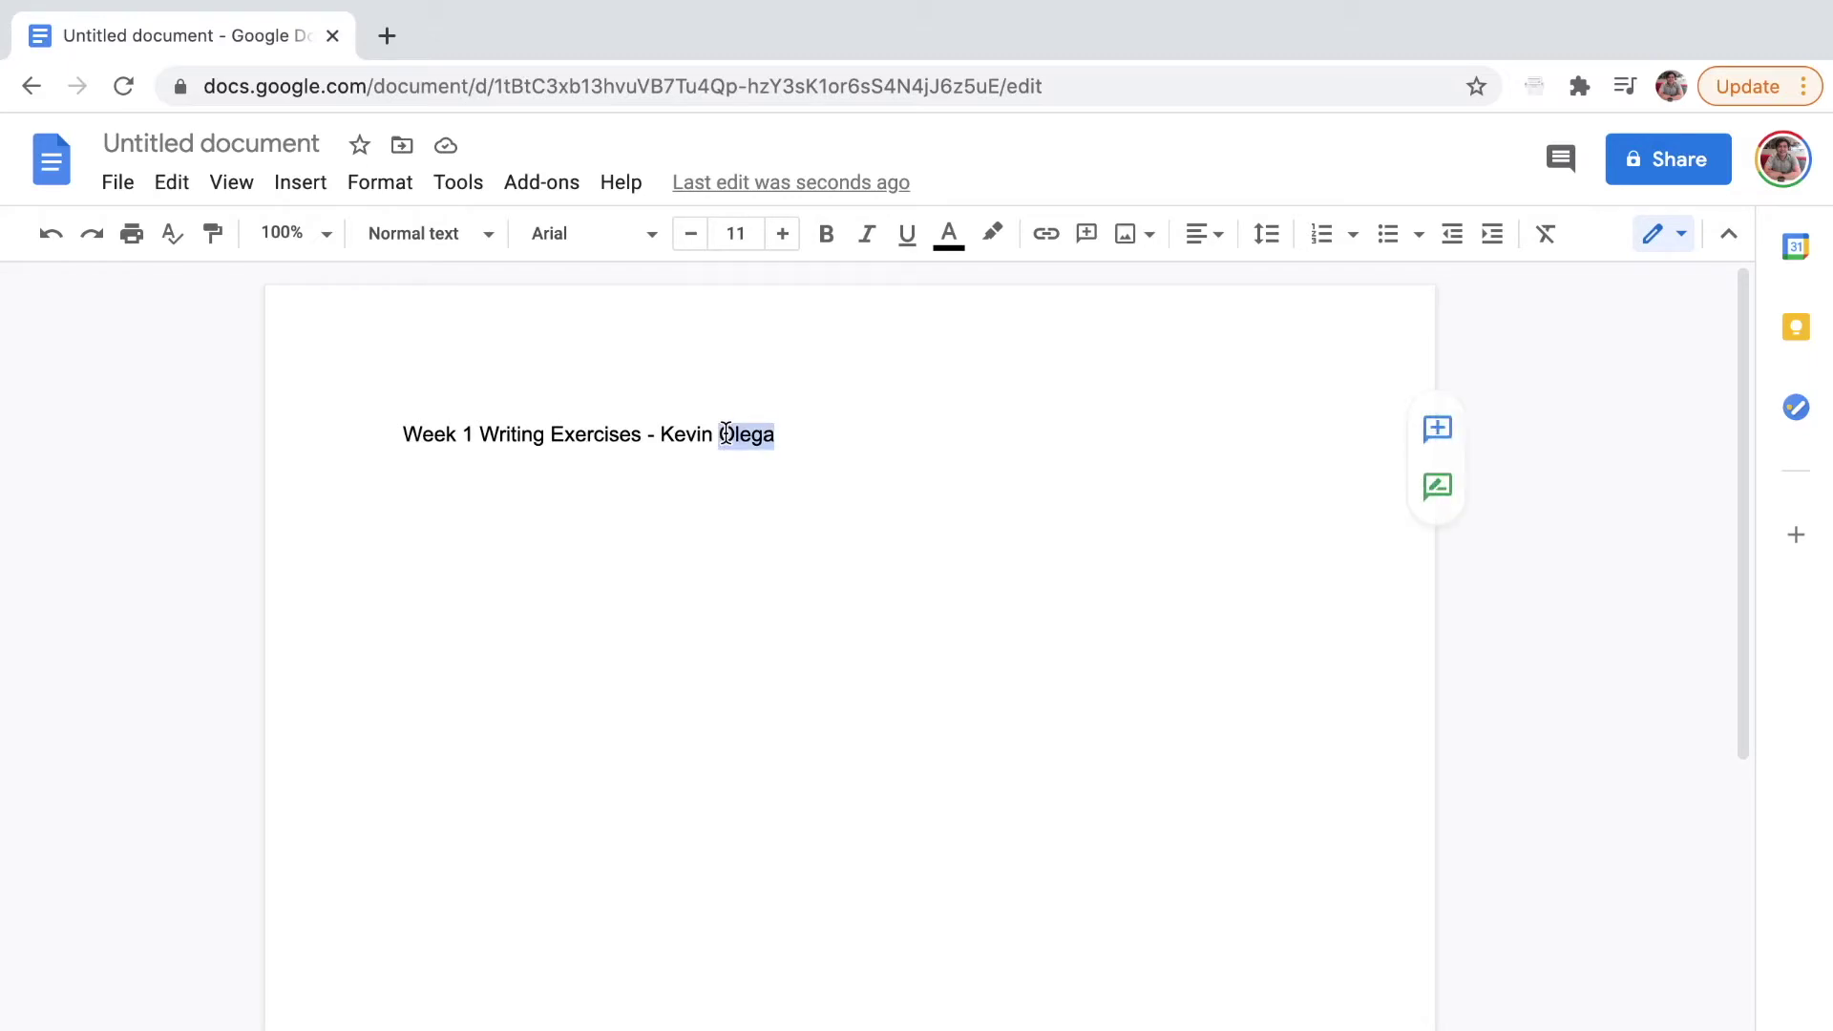
key("BackSpace")
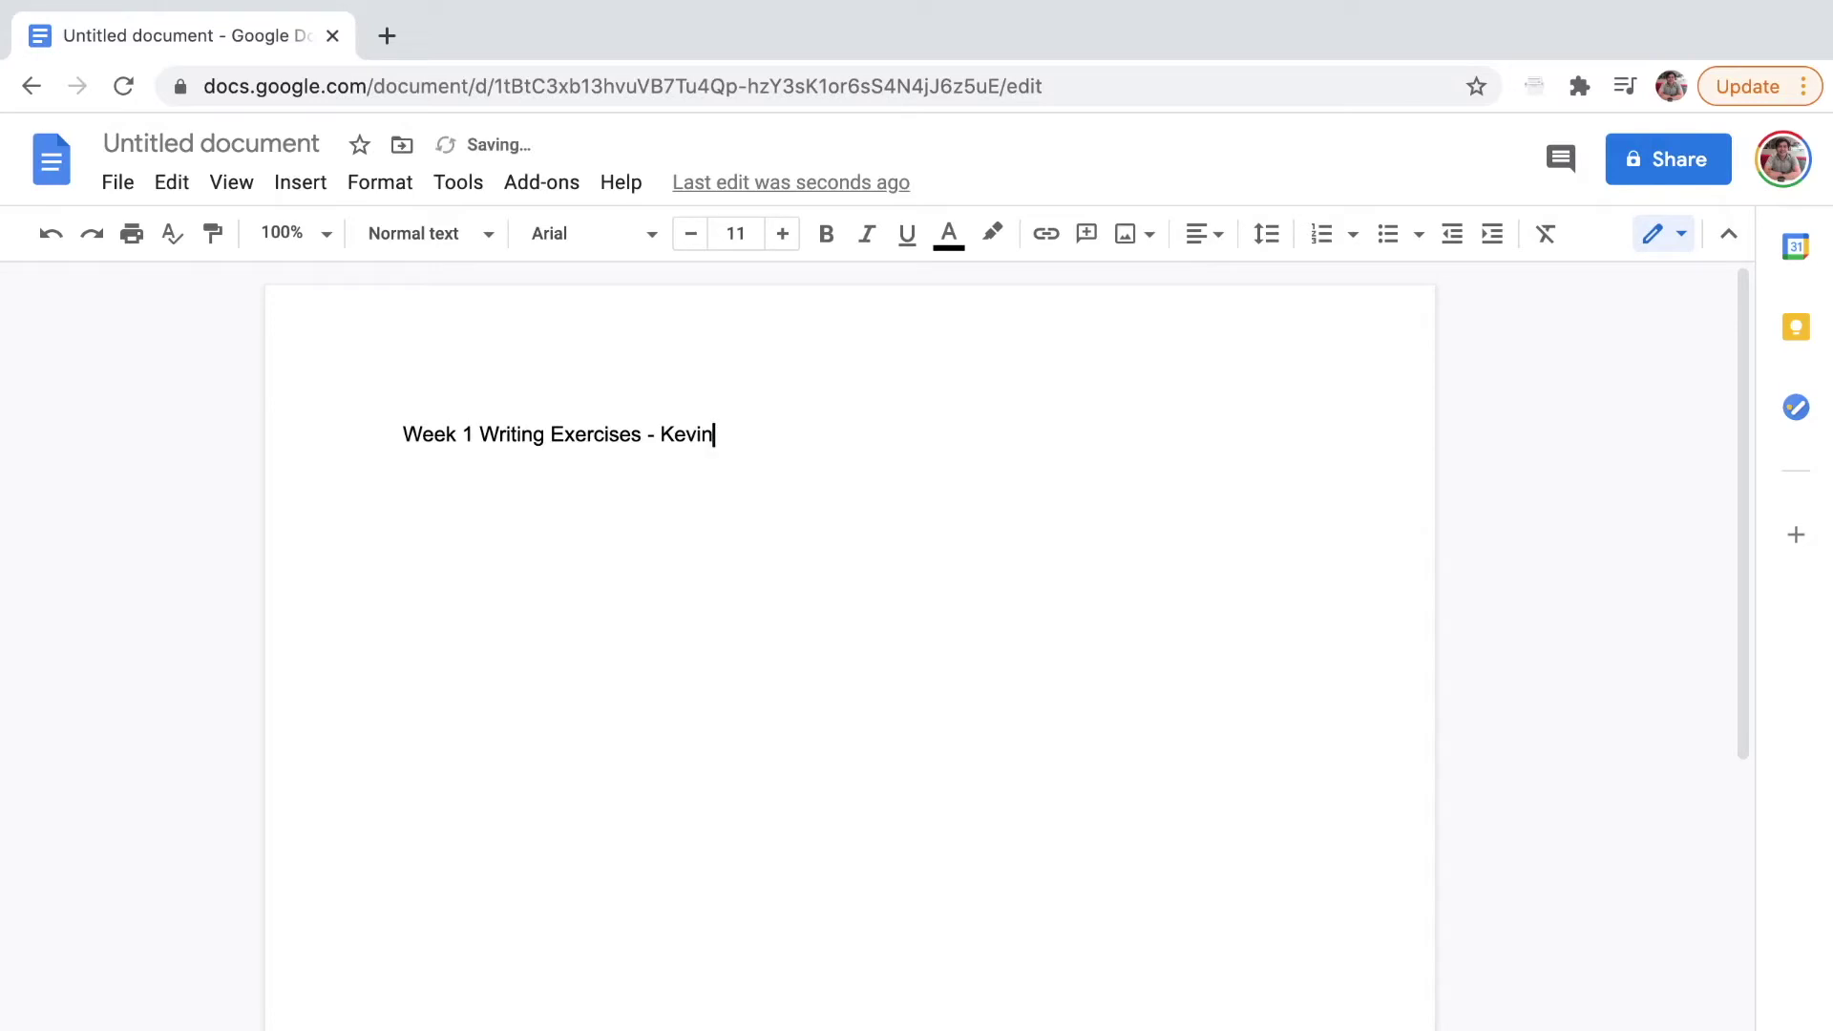
type("O")
Title the document after the first line and begin the next line with 'Week 1'
left_click(238, 143)
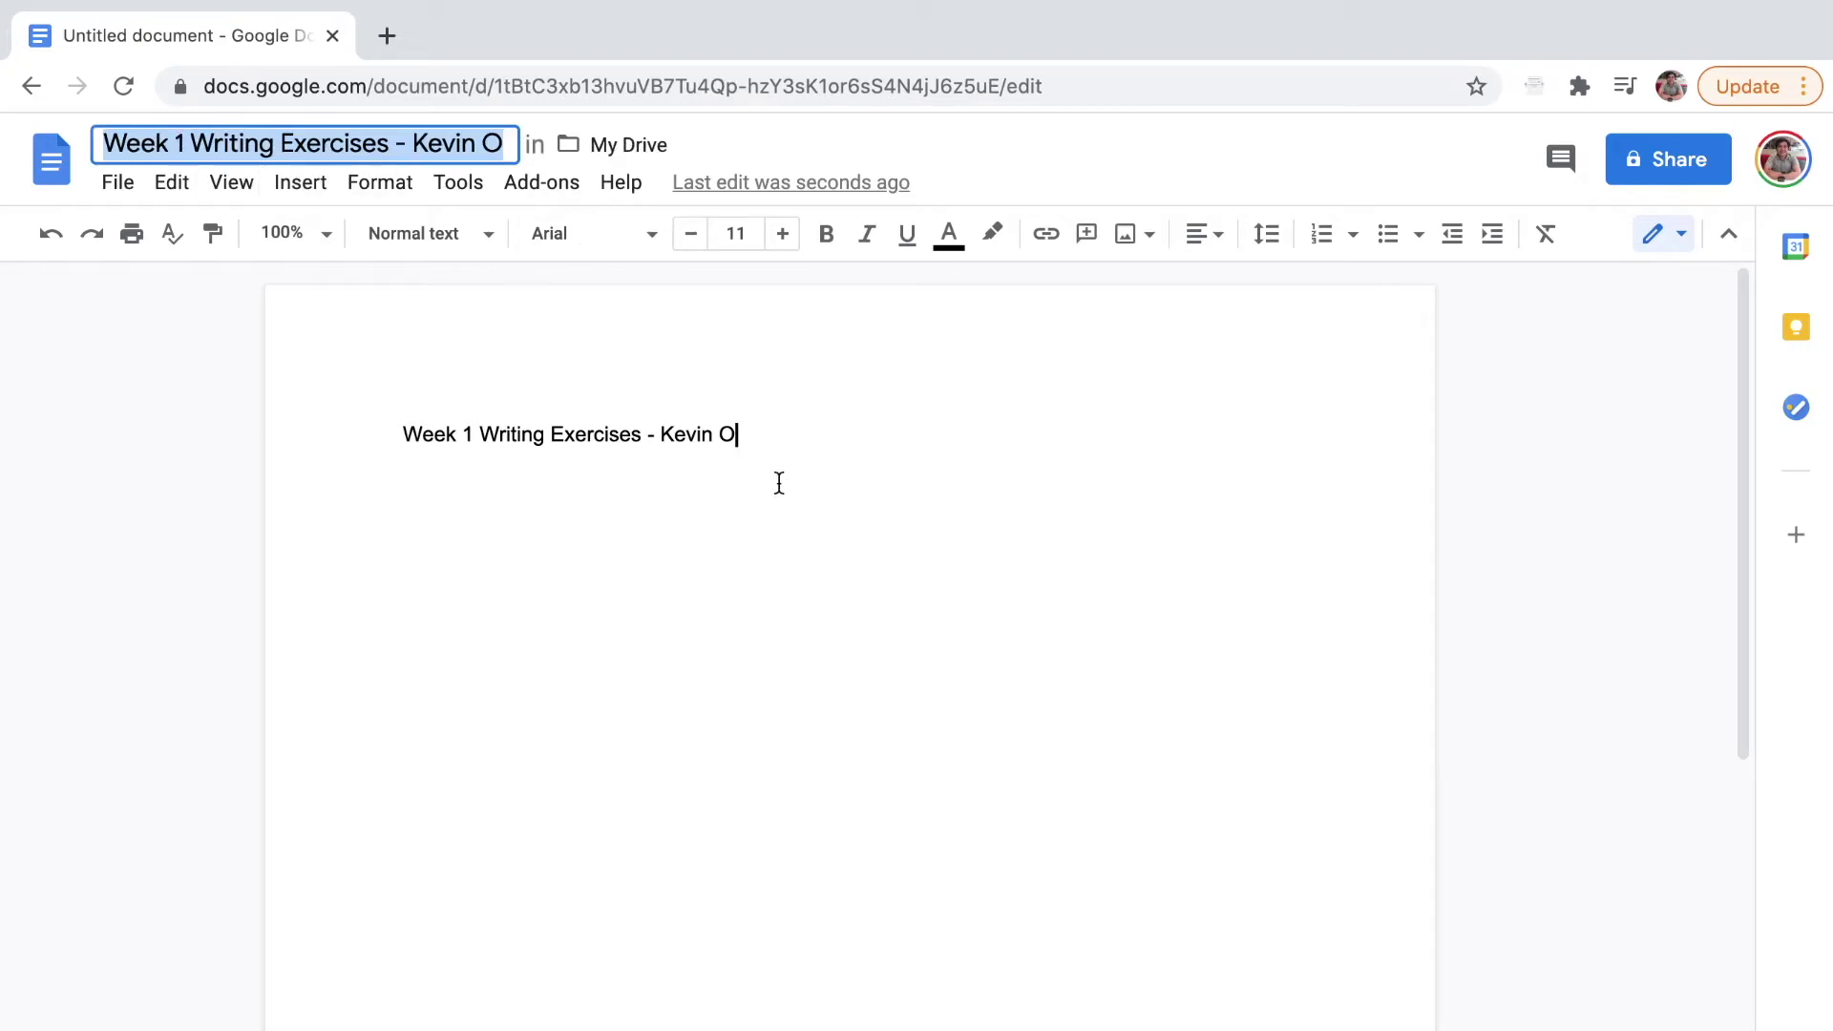
key("Return")
key("Return")
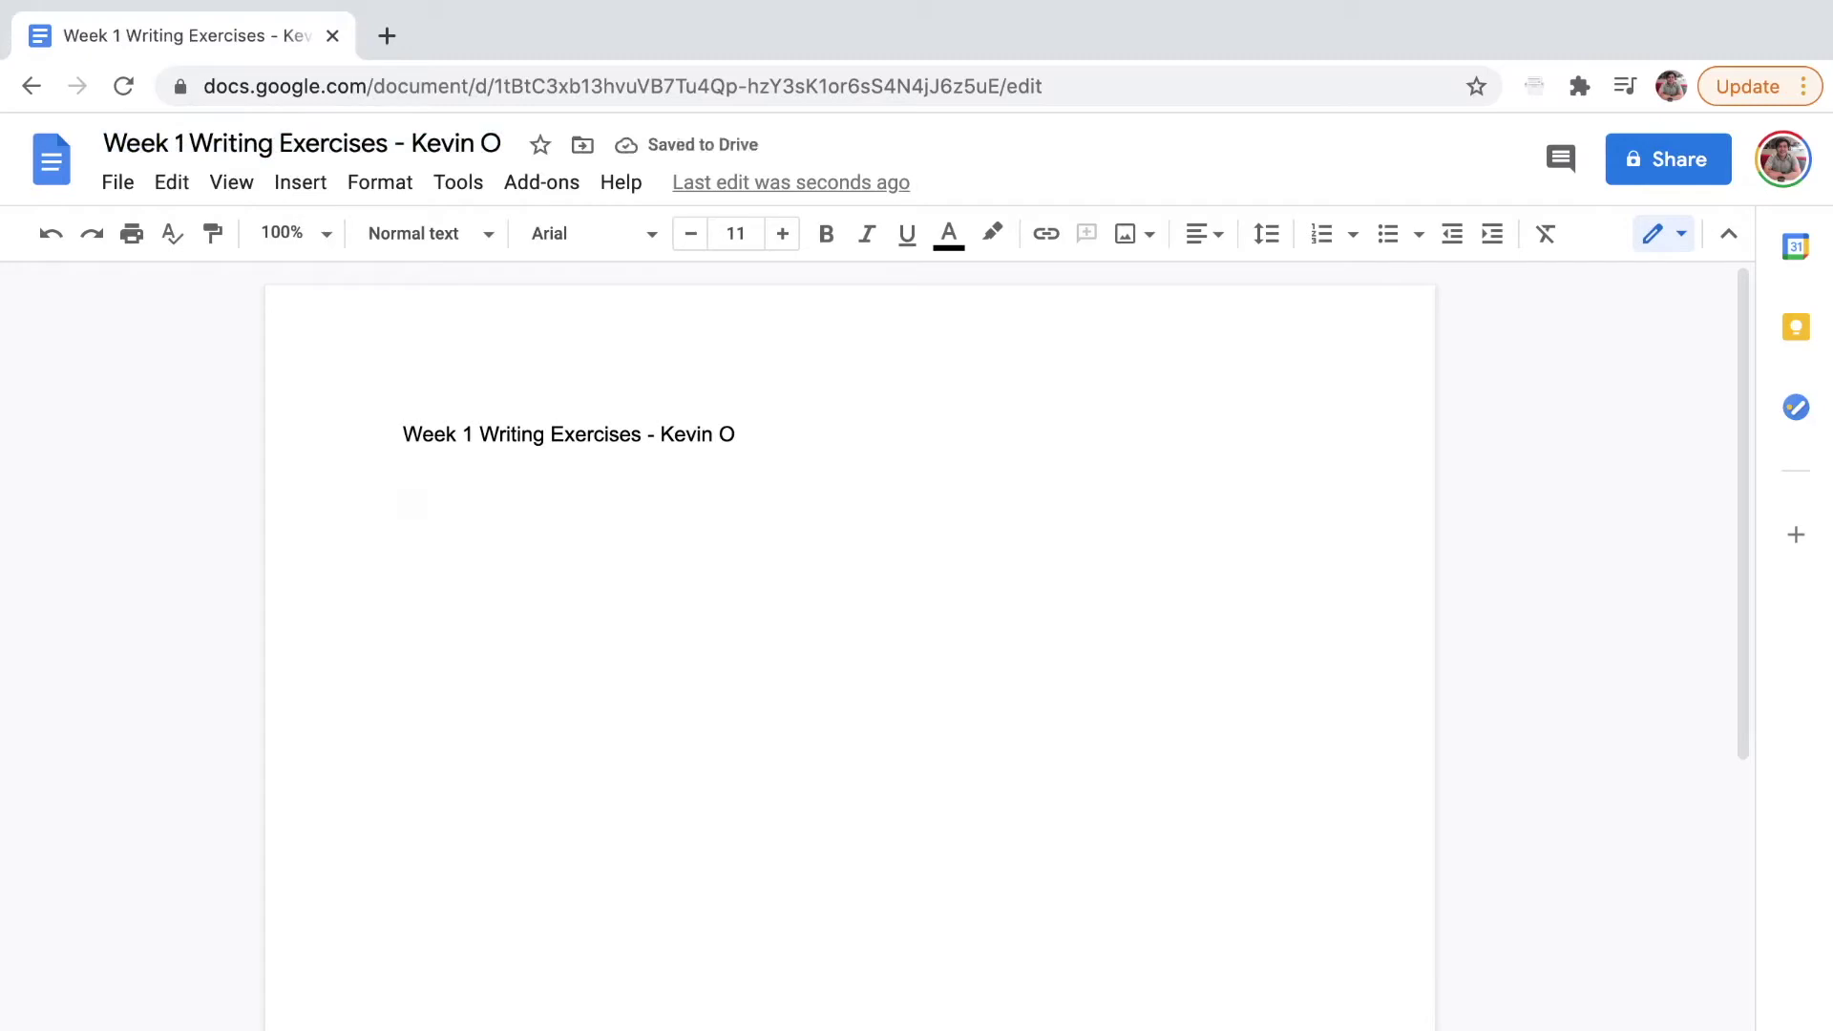
type("Week 1 L")
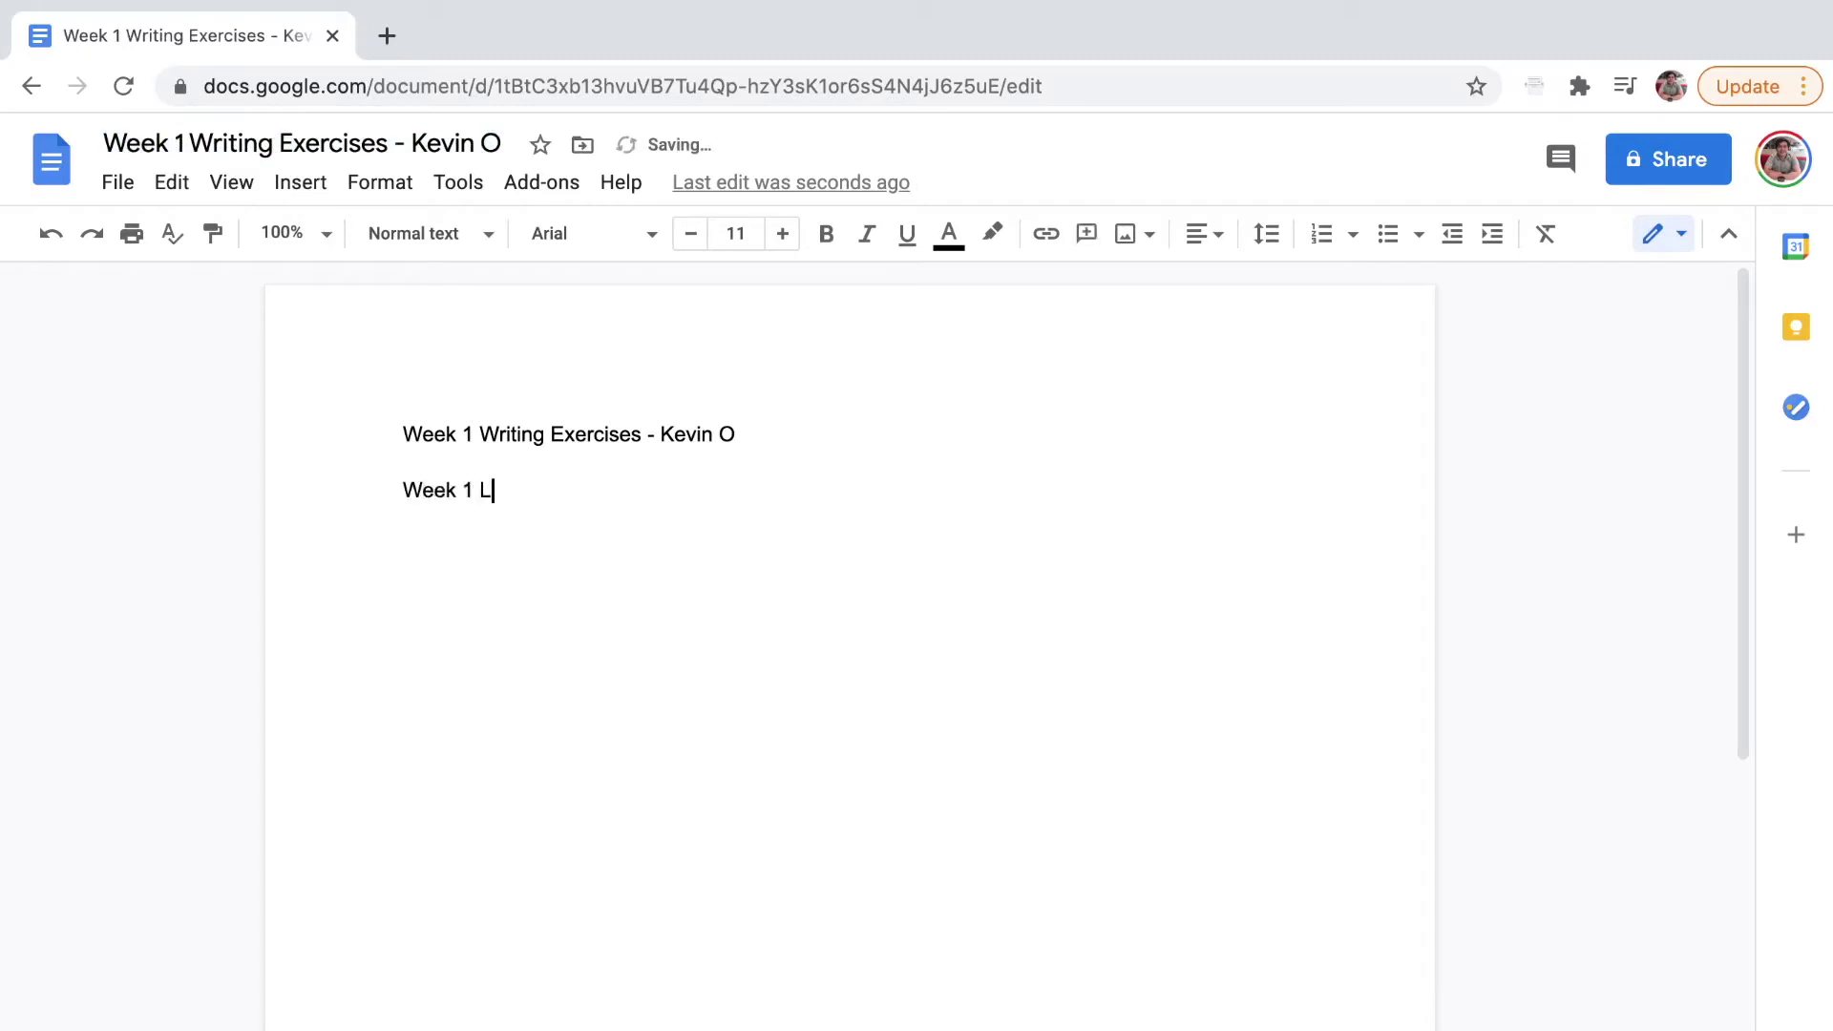
Finish the second line as 'Week 1 Activity 1'
key("BackSpace")
type("Activity 1")
key("Return")
Write sentences giving the writer's name, hometown, past sales job and writing hobby
type("Myn")
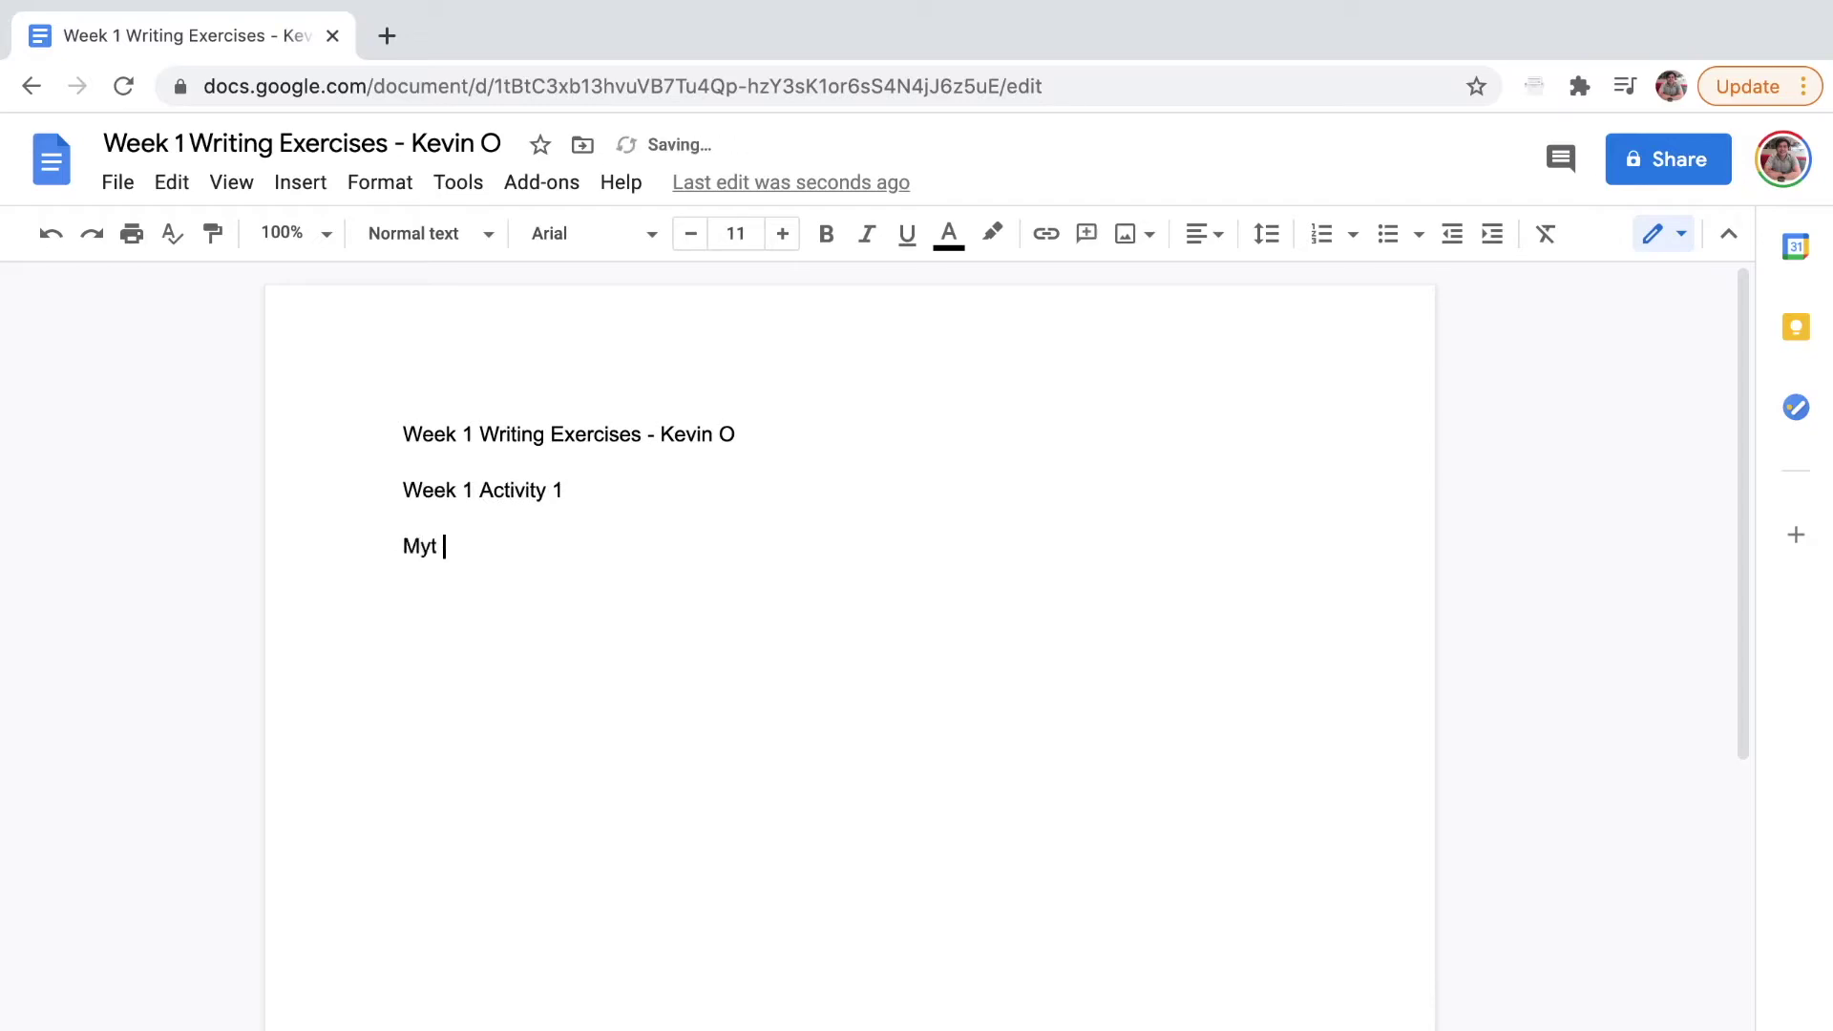
key("BackSpace")
type("name is Kevin")
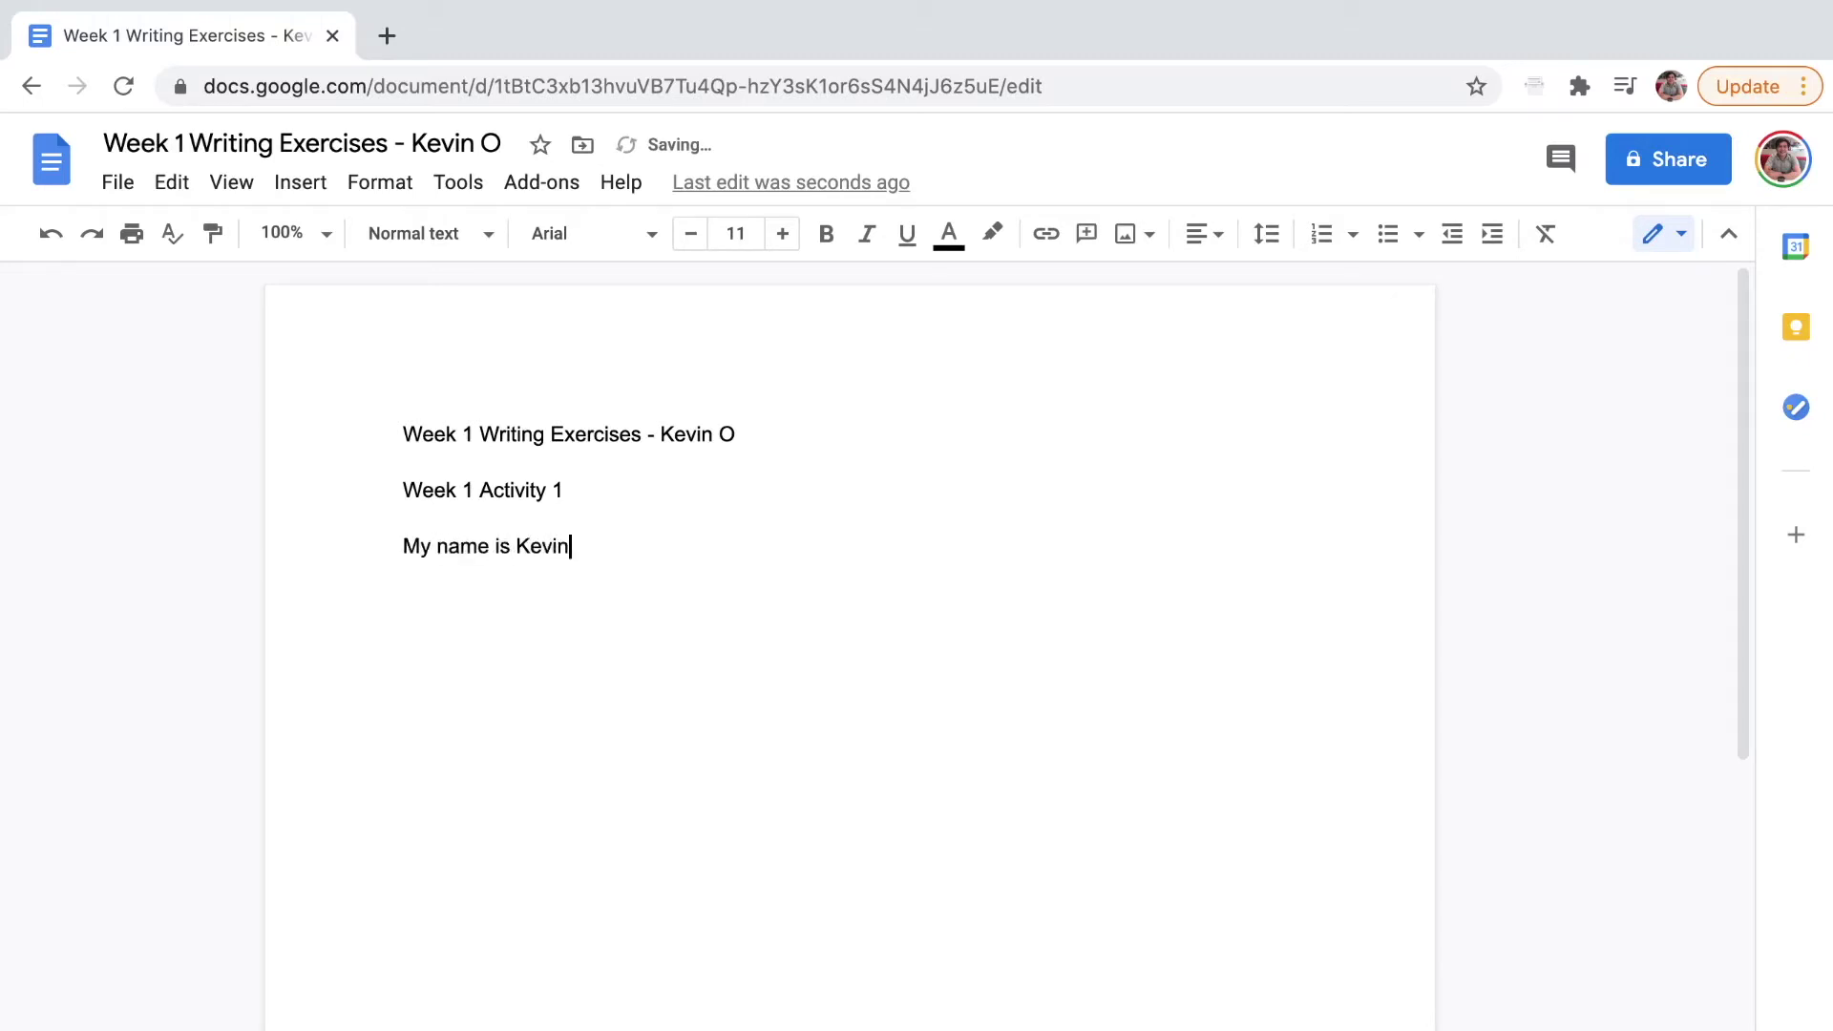
type(".")
key("Return")
type("I live in Parañaque.")
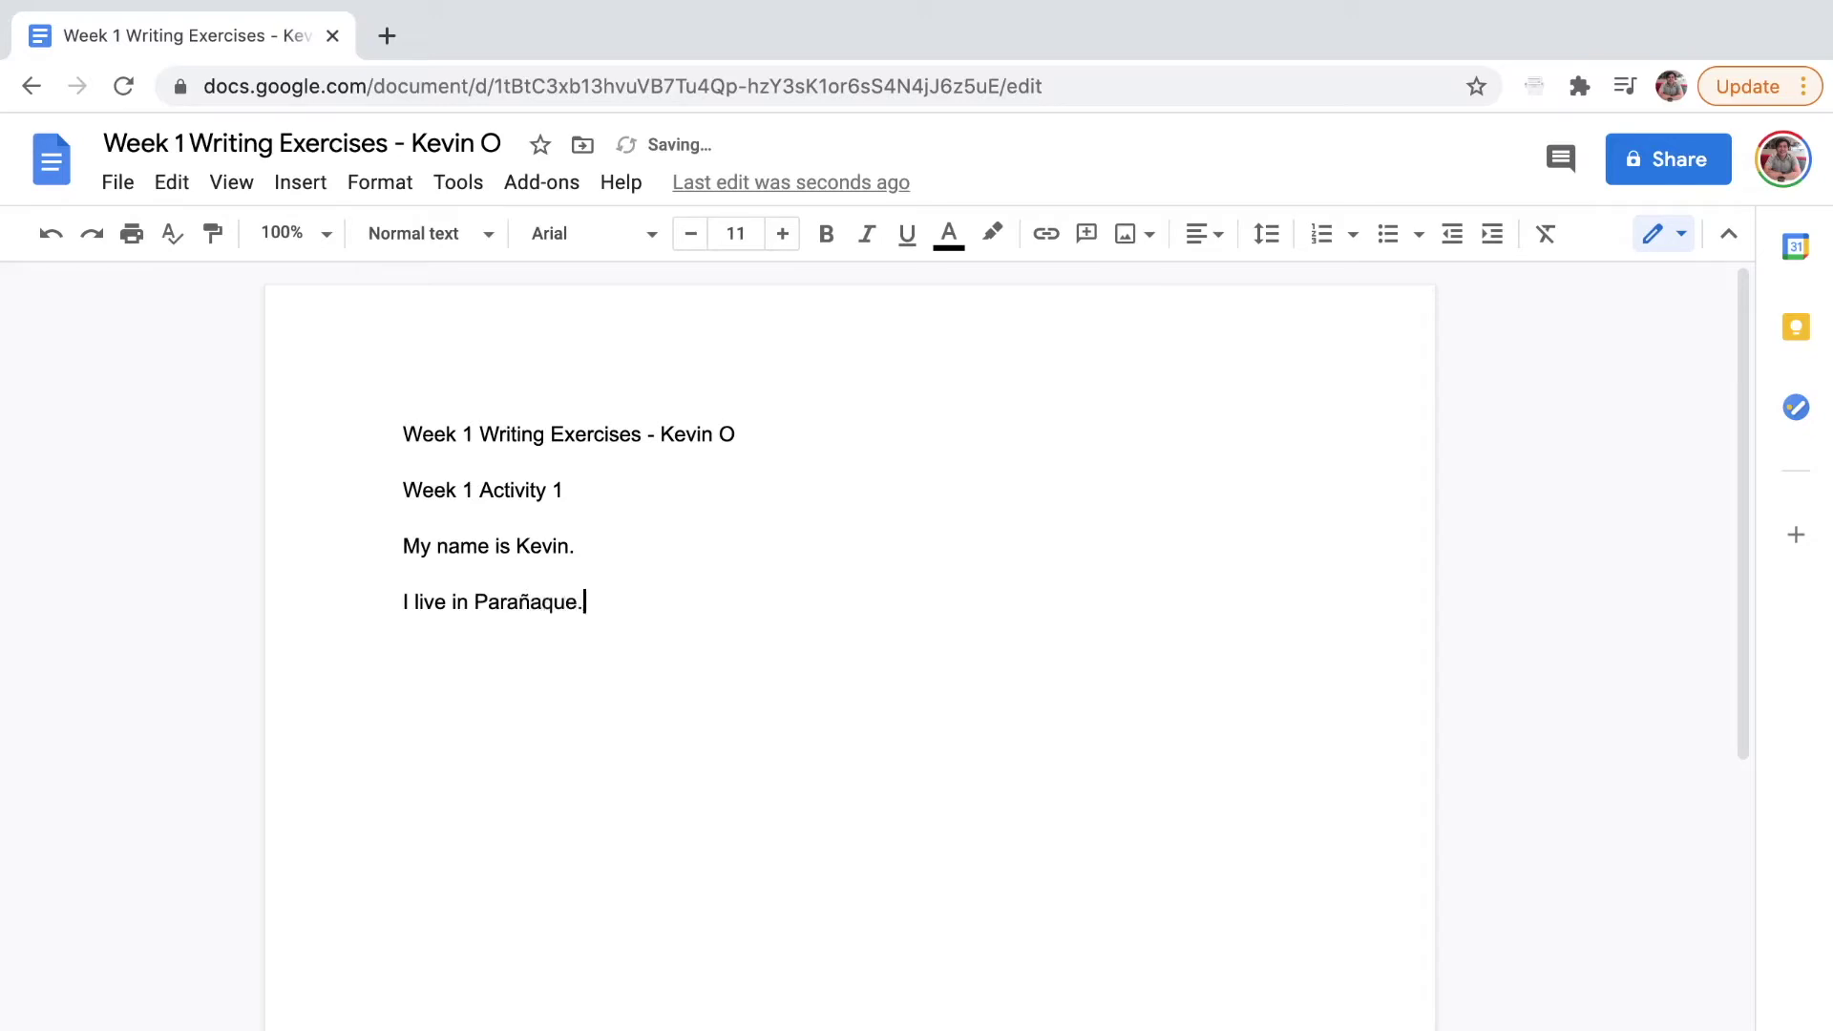
key("Return")
type("I uses")
key("BackSpace")
type("d to work in ")
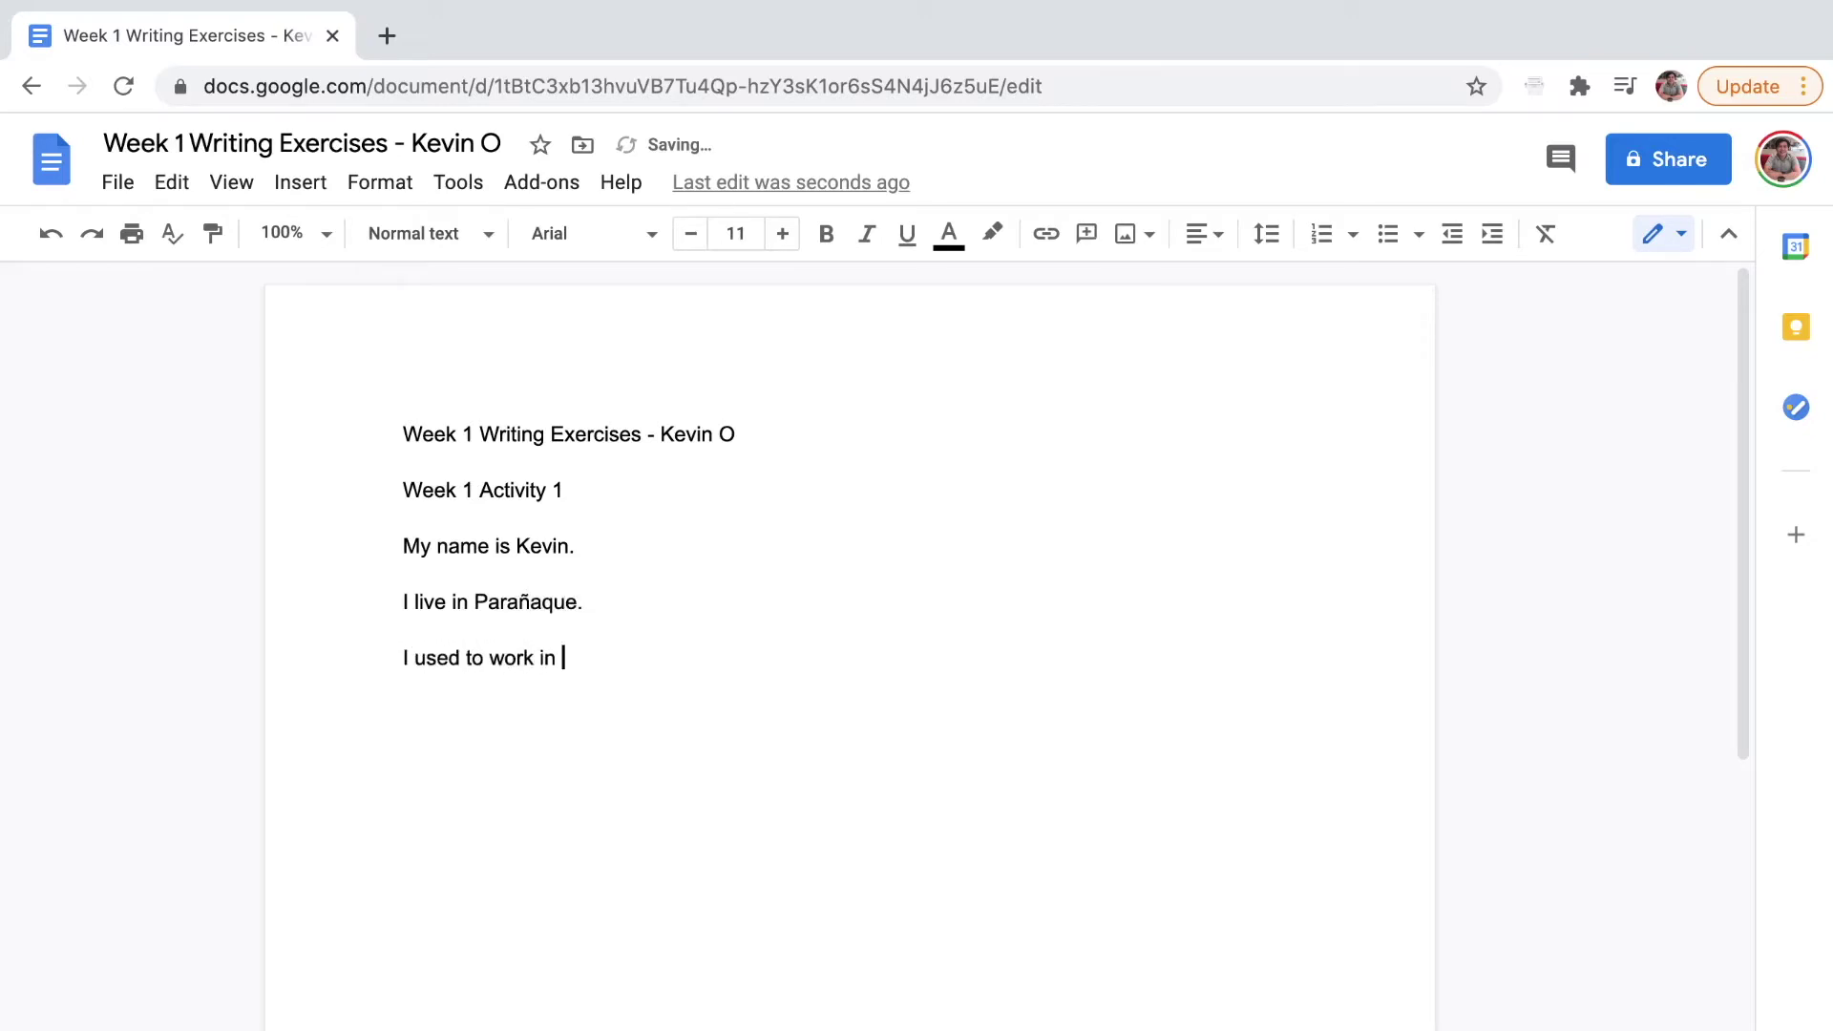
type("sales.")
key("Return")
type("I spend m")
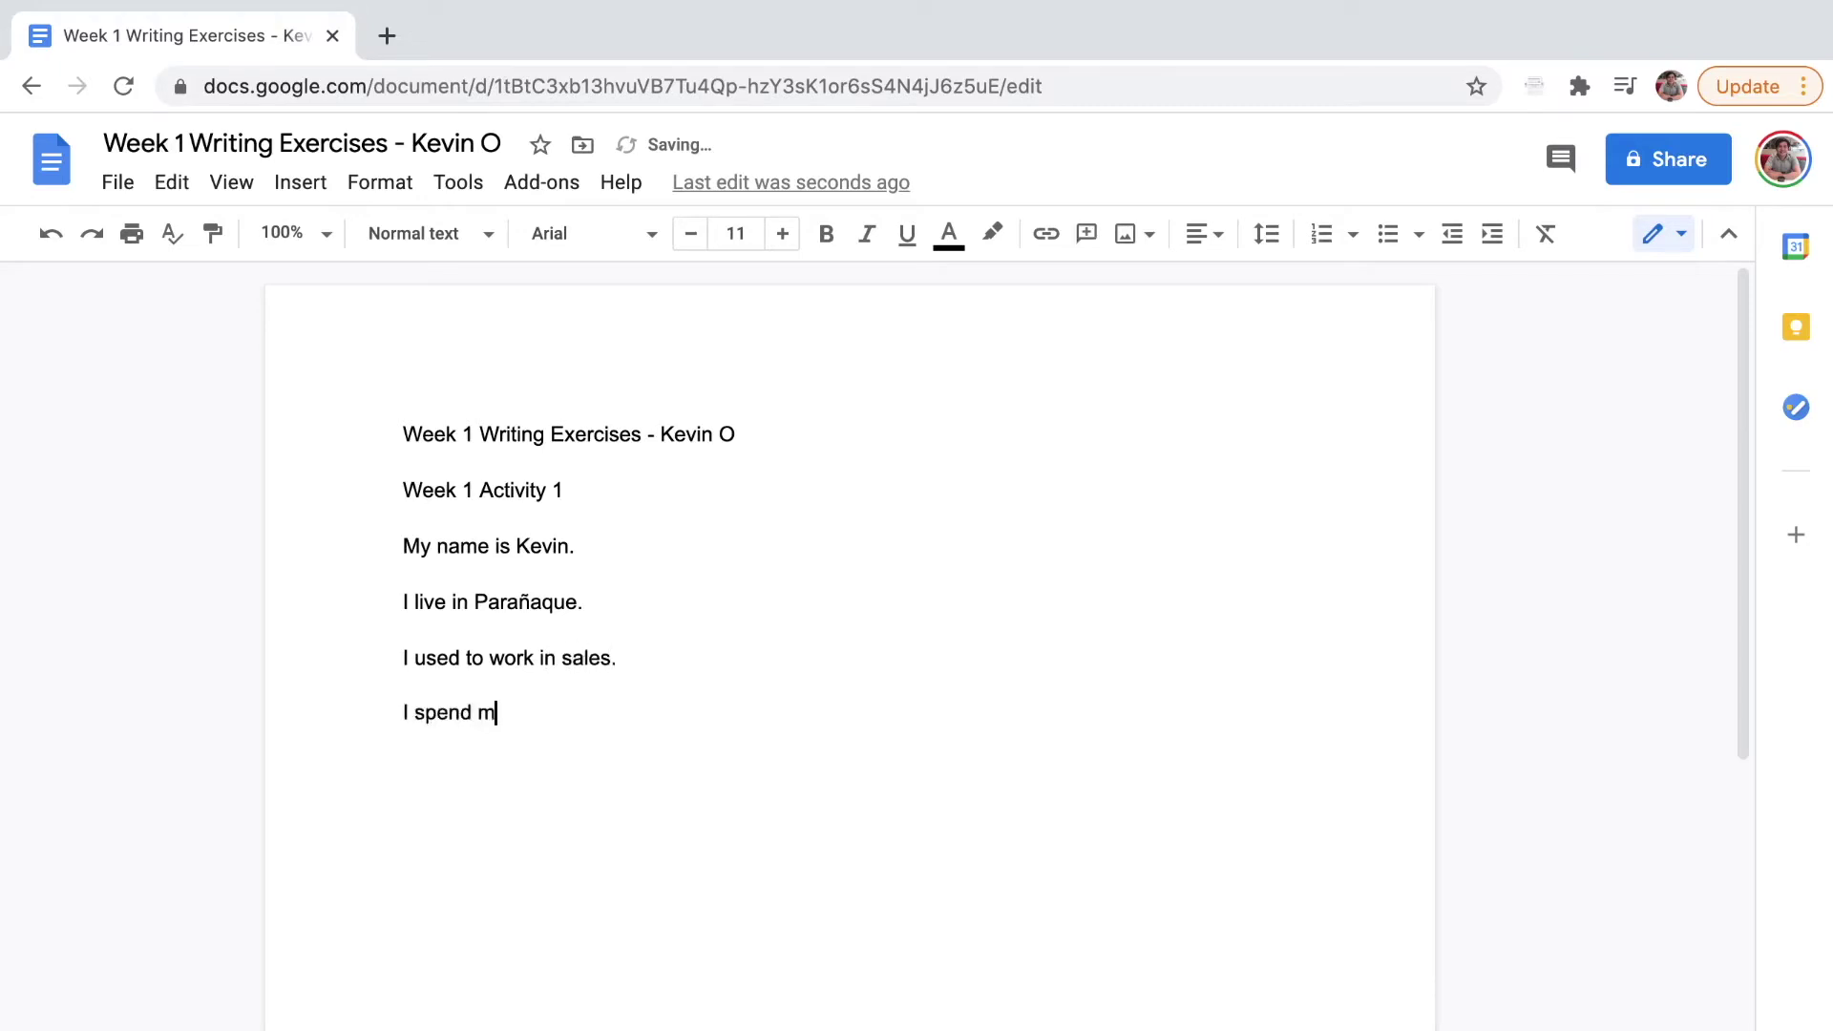
type("y free time writing.")
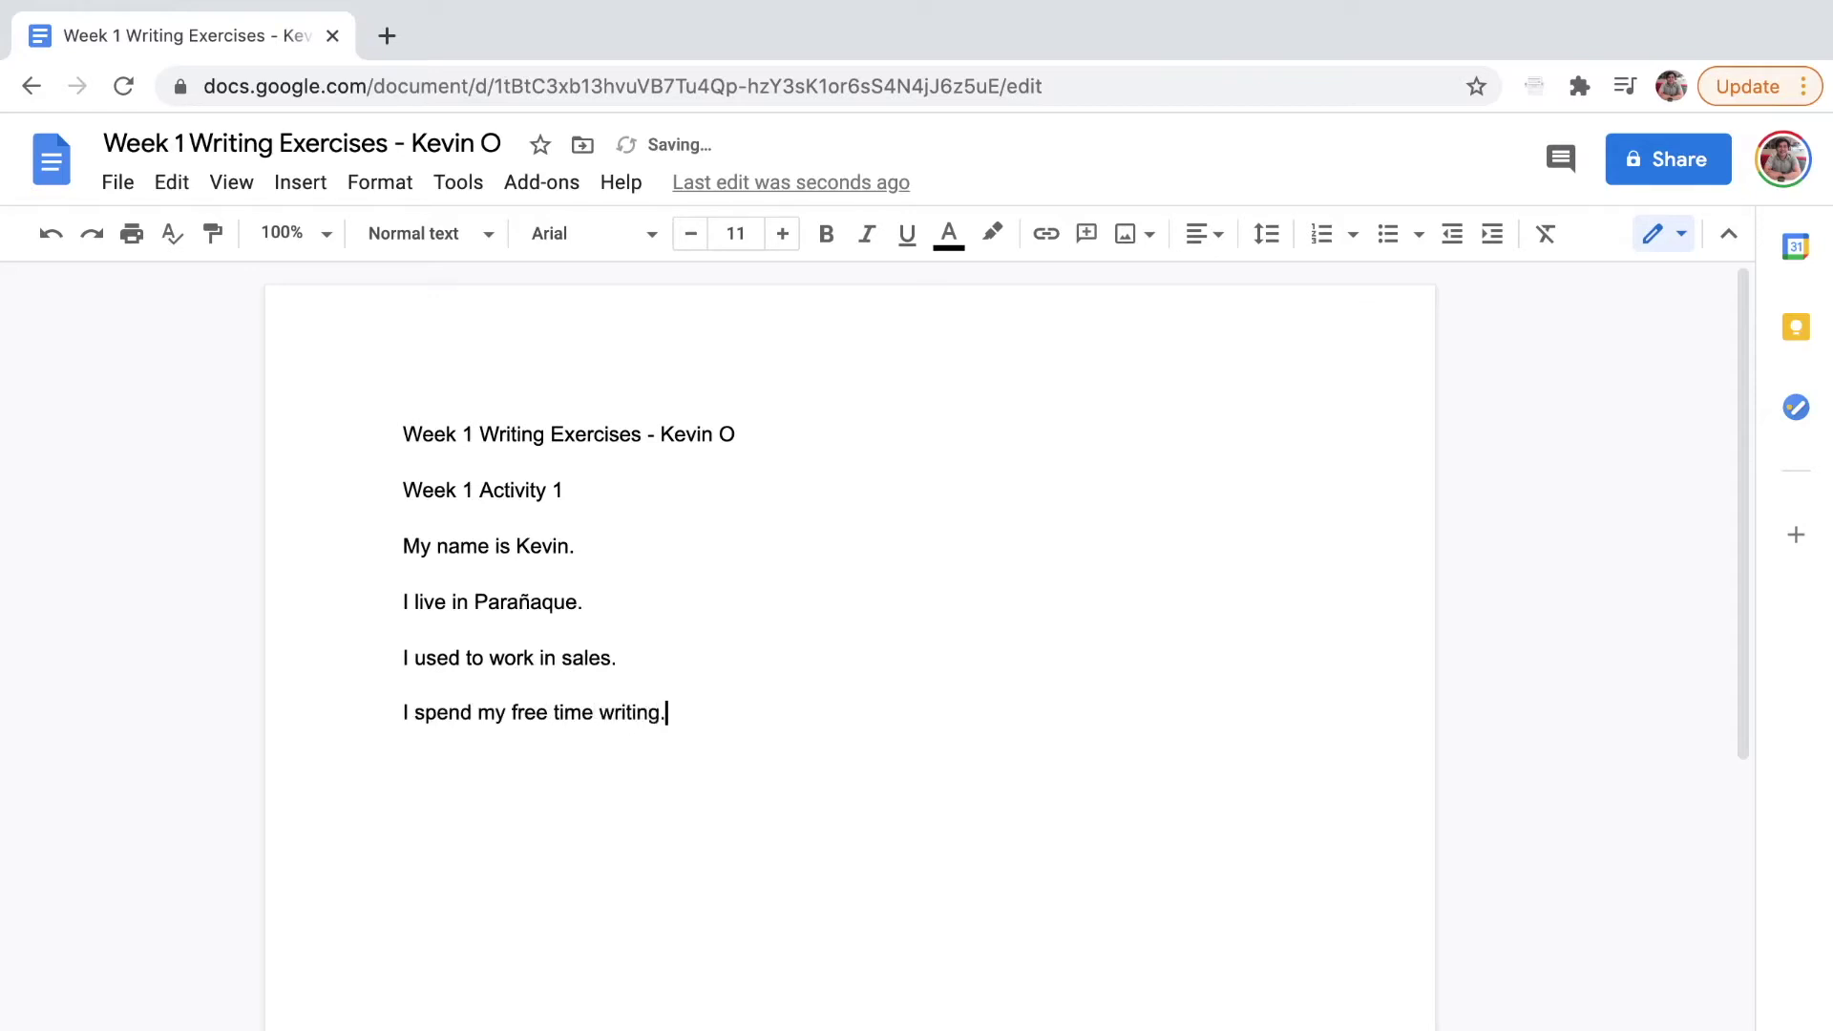
Add the sentence 'I also enjoy going to the gym.'
key("Return")
type("I also enjoy young")
key("BackSpace")
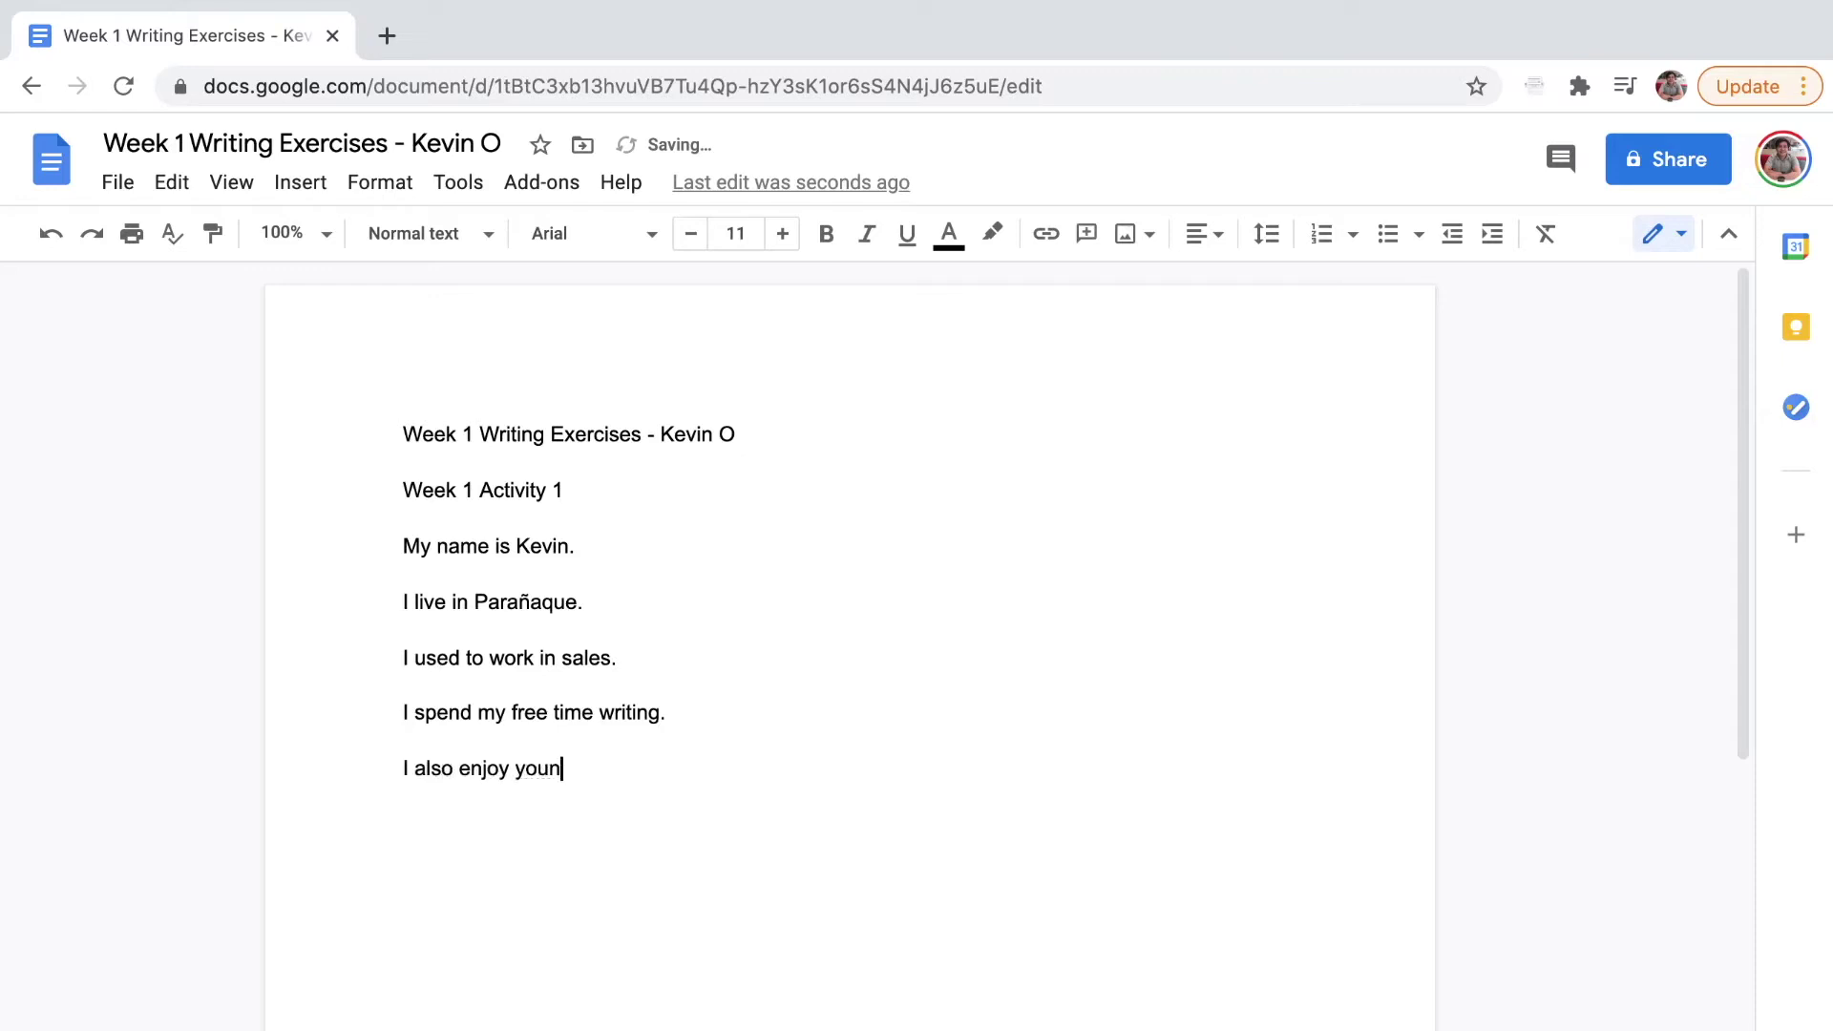
key("BackSpace")
key("BackSpace")
key("BackSpace")
key("BackSpace")
type("going to the gm")
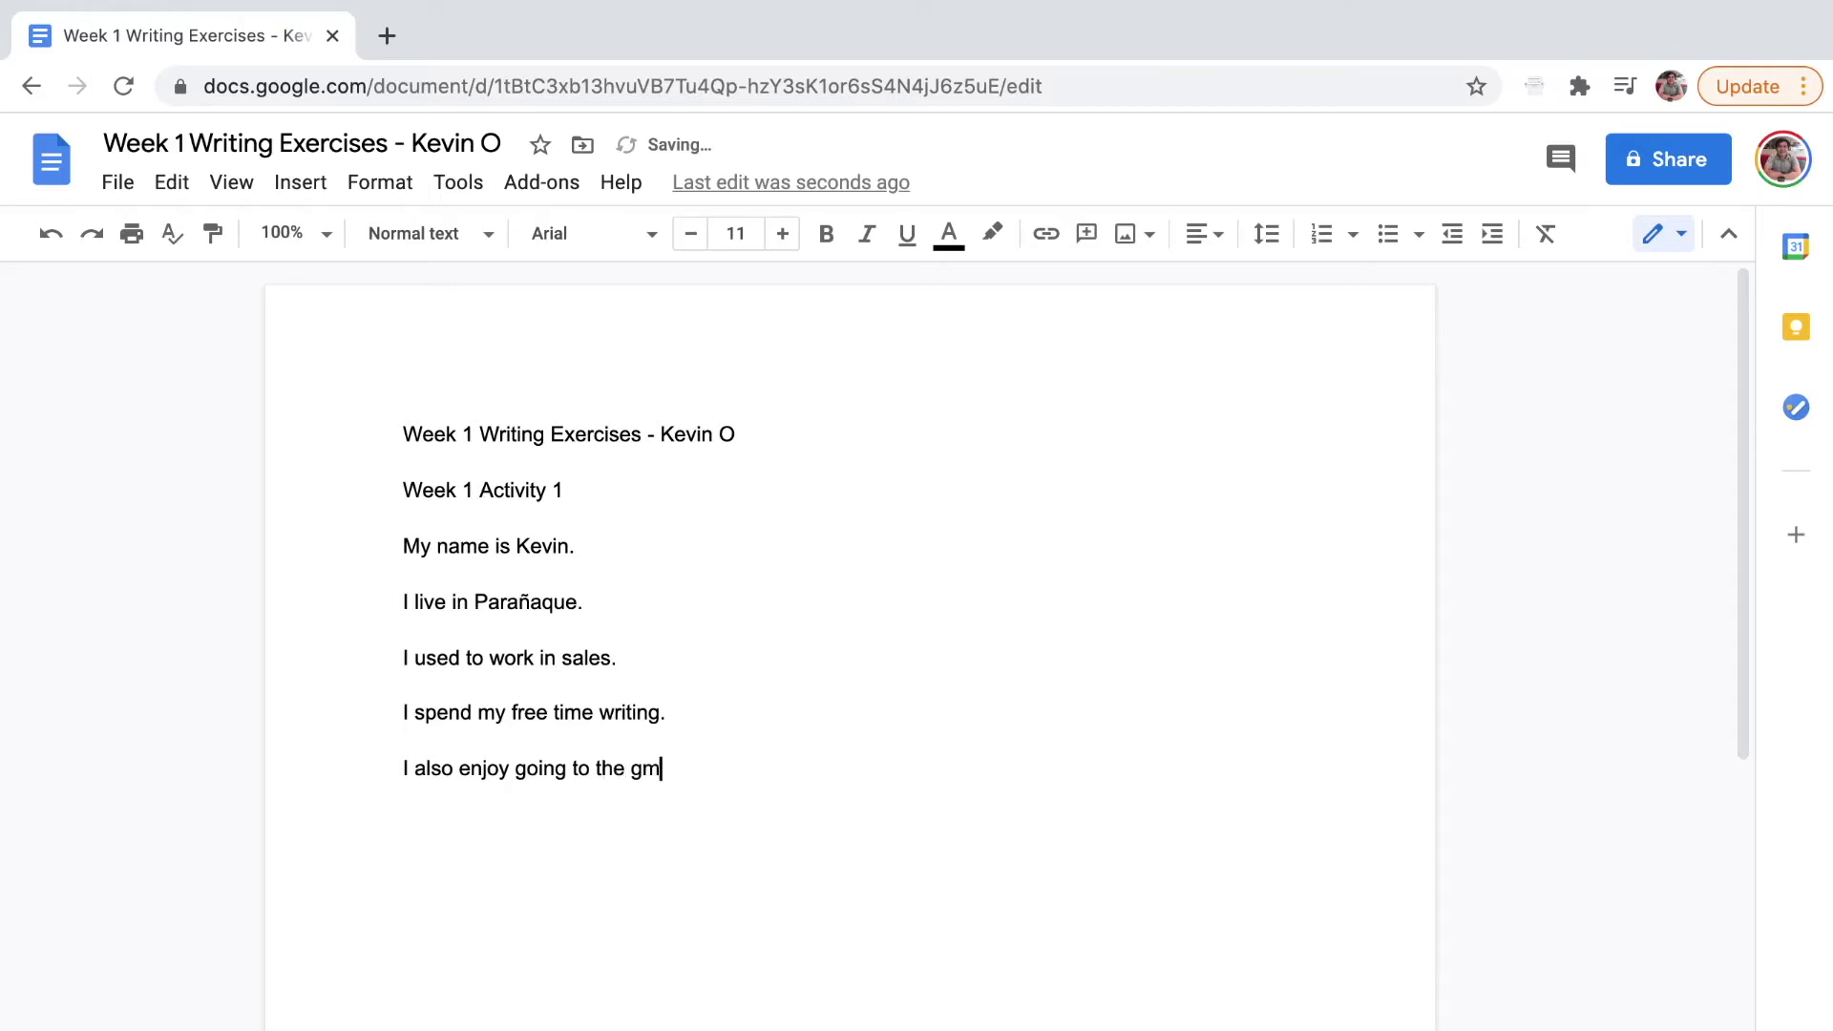
key("BackSpace")
type("ym.")
Add the line 'Write 15 sentences.' and select the document's first line
key("Return")
type("Write 15 sentences.")
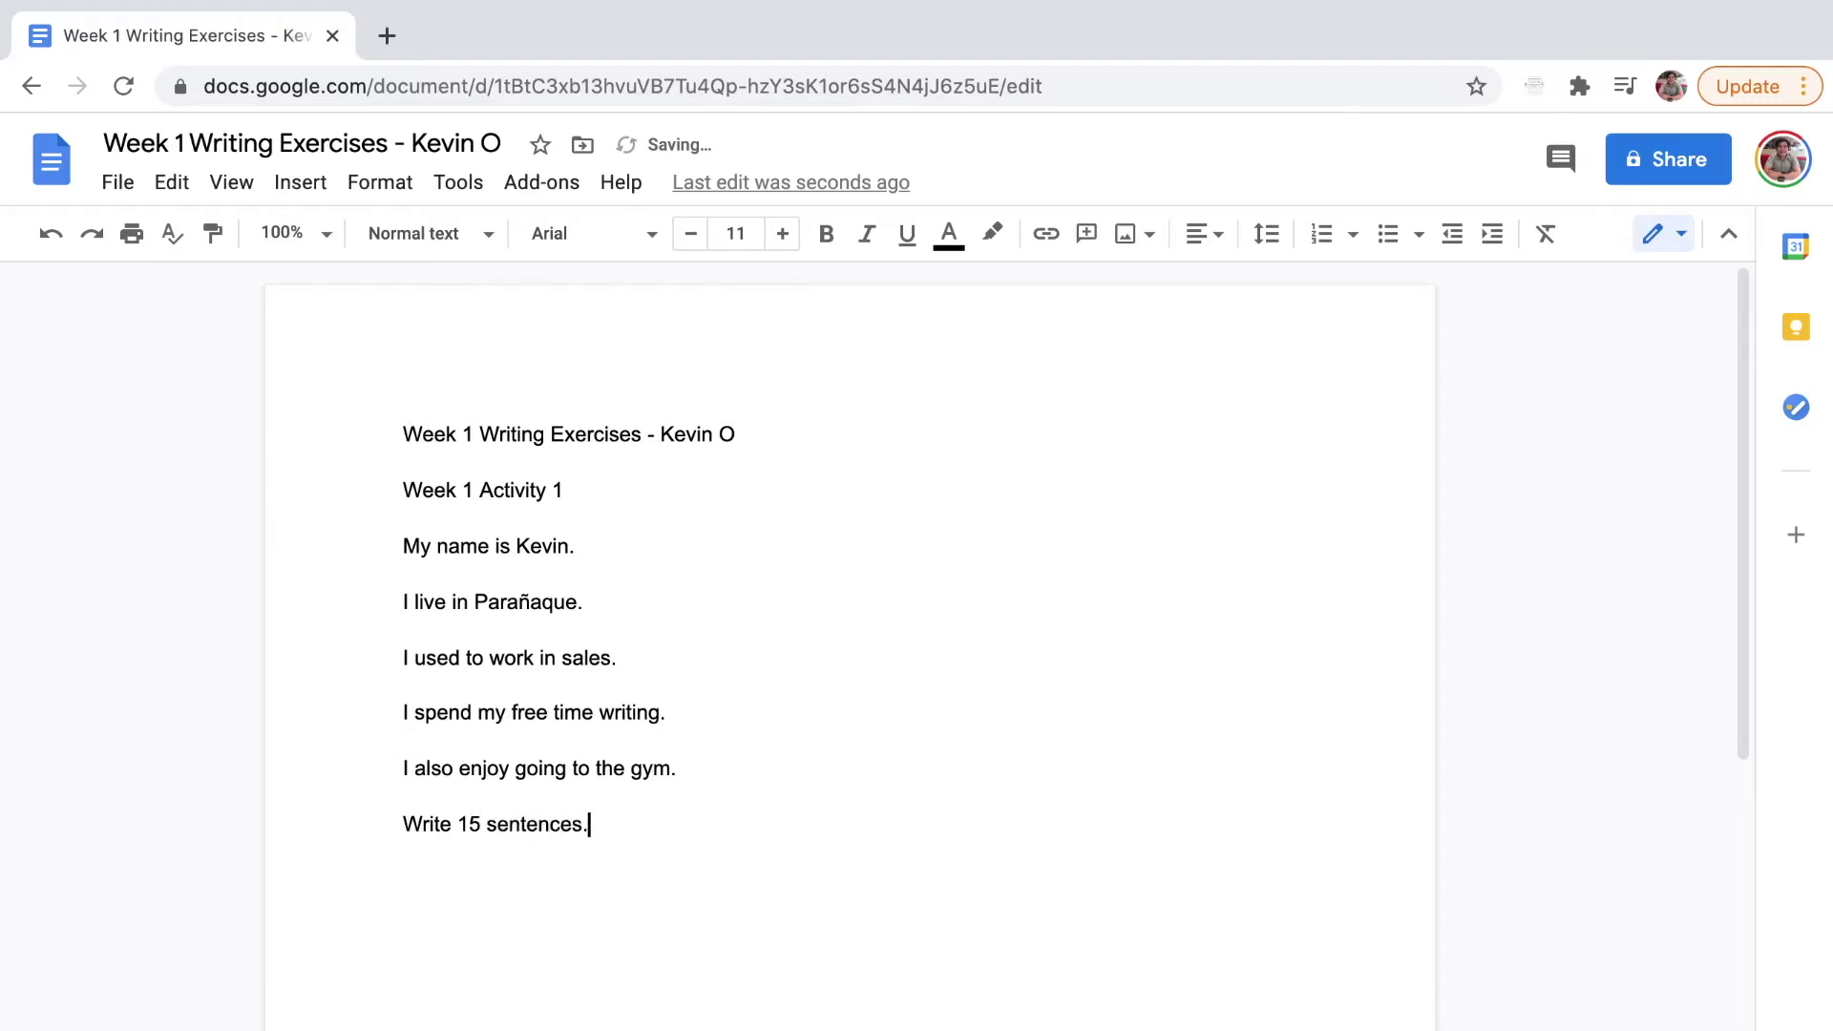
key("Up")
key("Down")
key("Up")
key("Up")
key("Up")
key("Up")
key("Up")
key("Up")
key("Up")
key("Up")
key("Up")
key("Up")
key("Up")
key("Up")
key("Up")
key("Up")
key("Home")
key("shift+End")
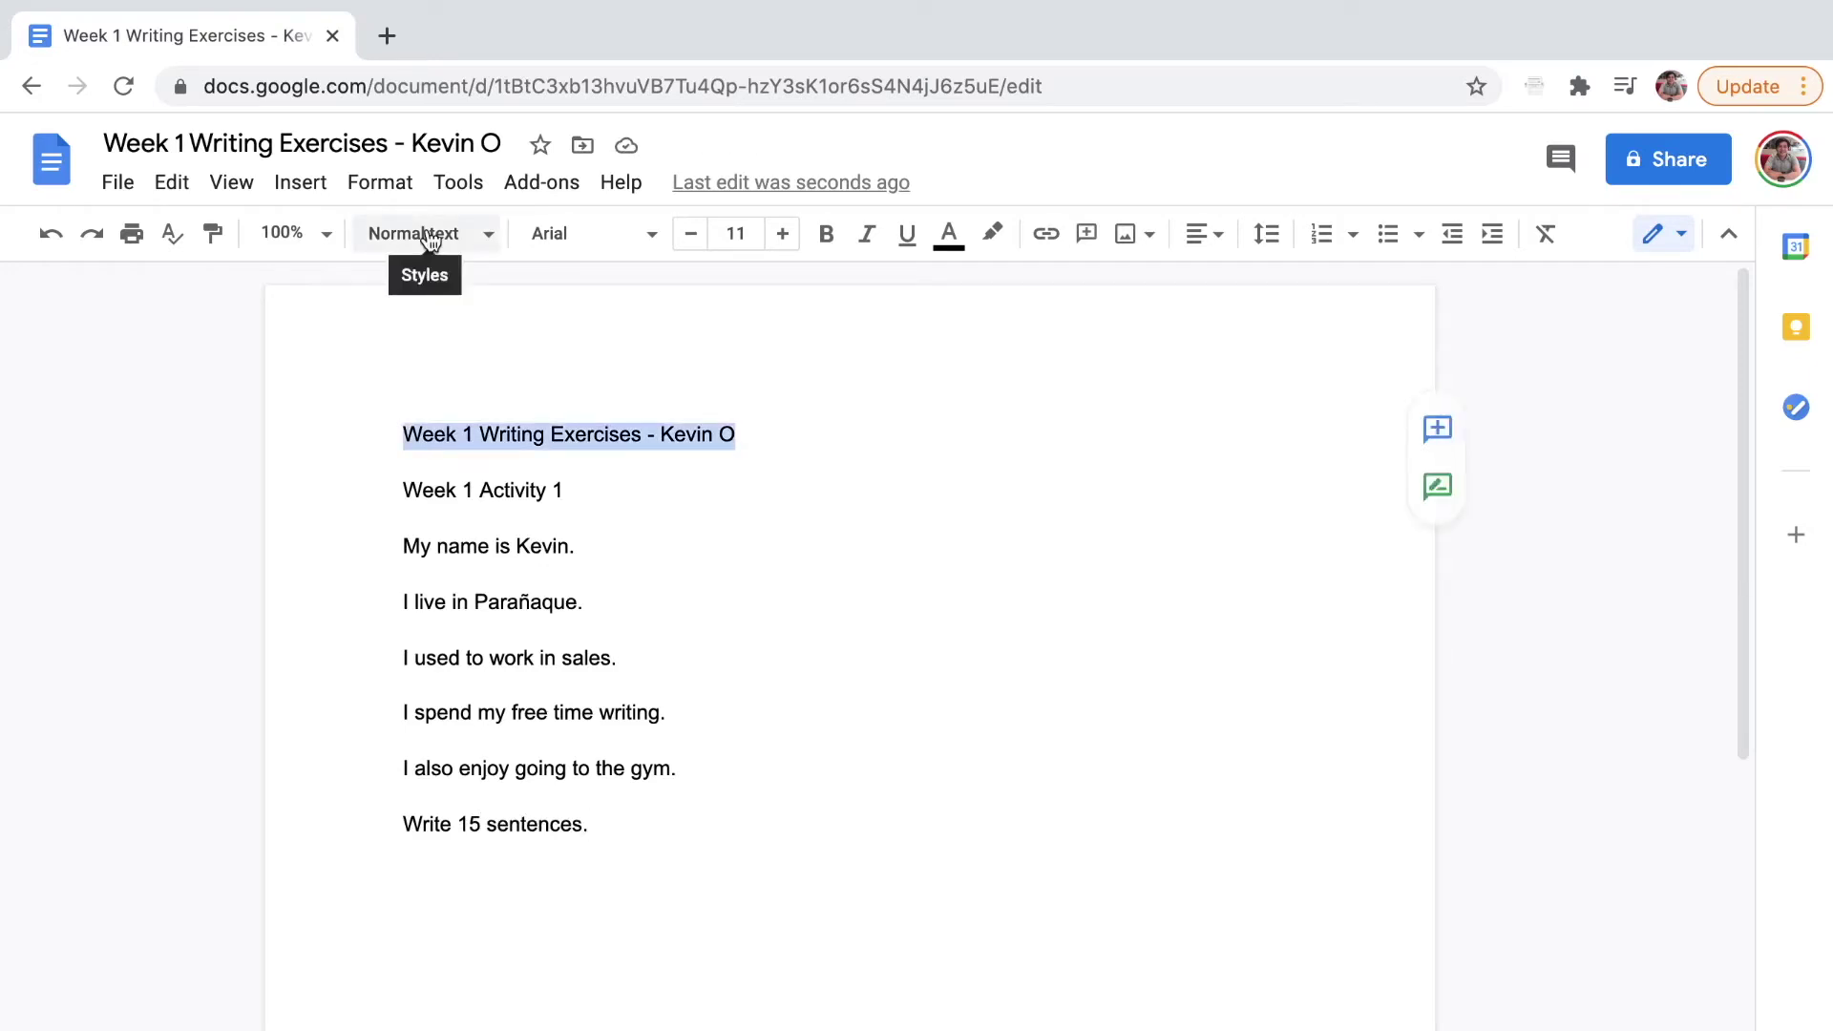
Apply Heading 2 to the 'Week 1 Writing Exercises' line and the 'Week 1 Activity 1' line
left_click(429, 237)
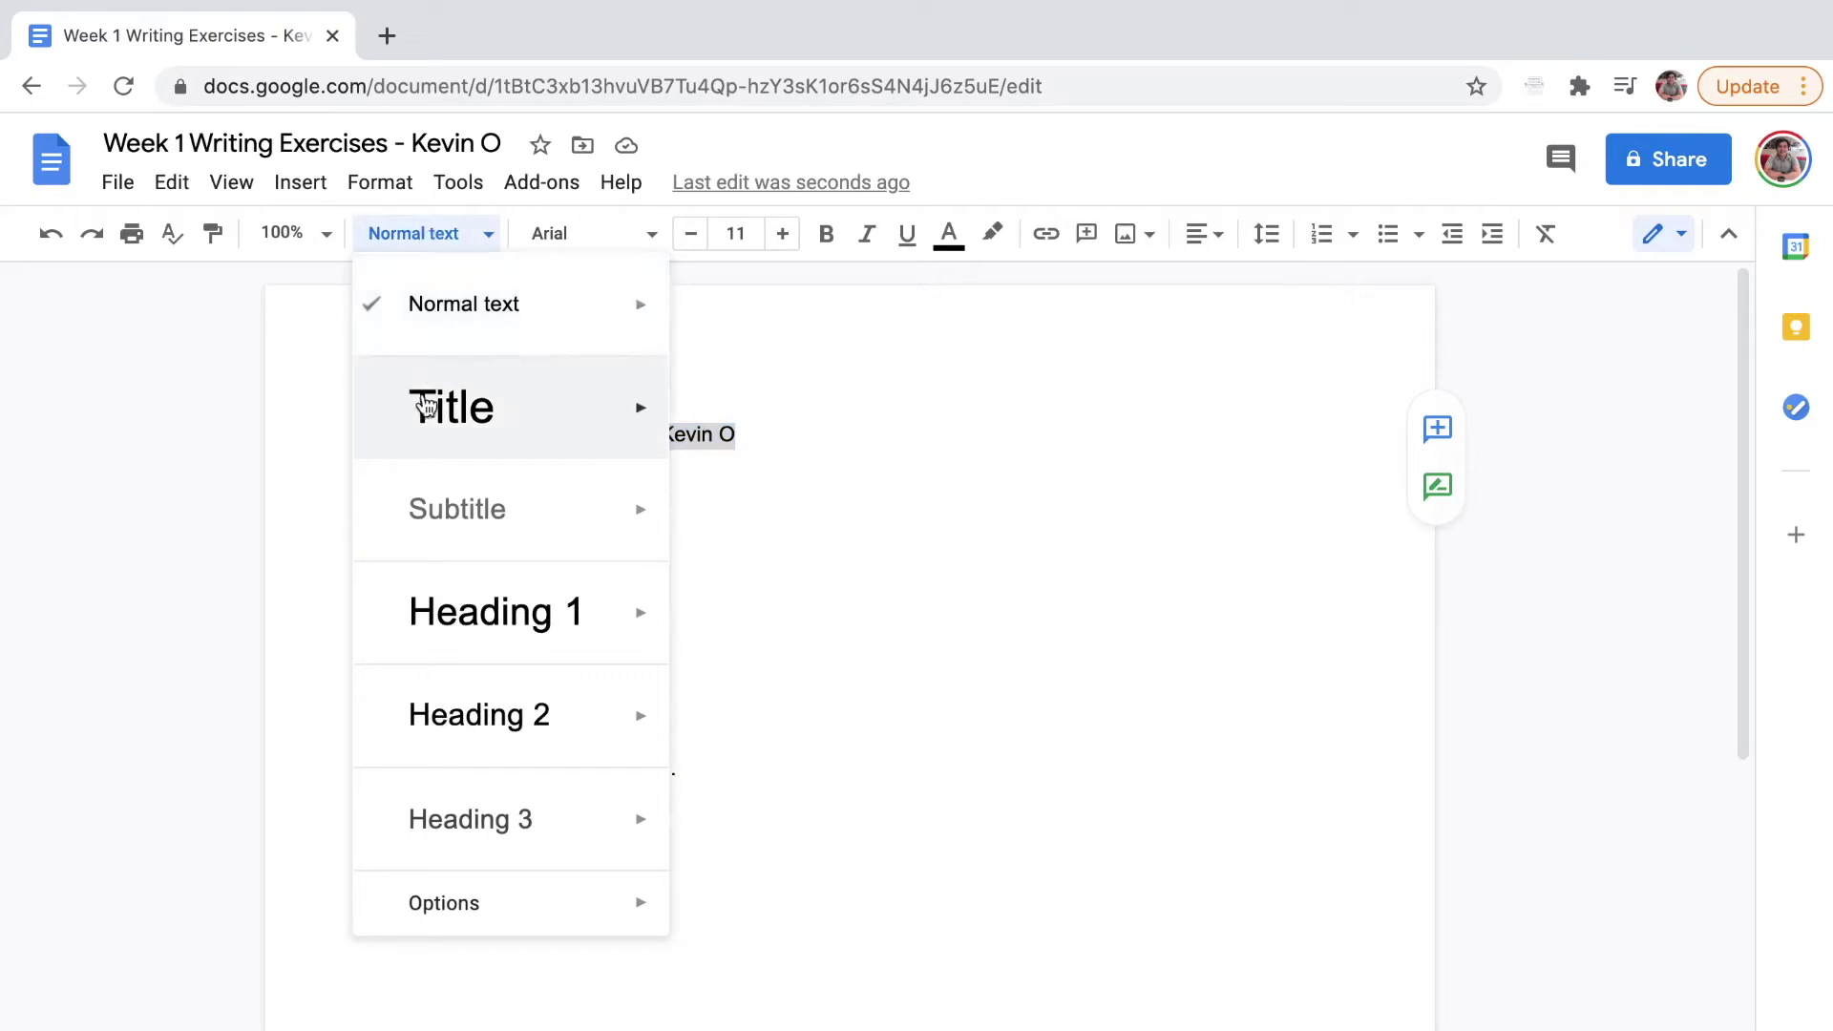
left_click(436, 752)
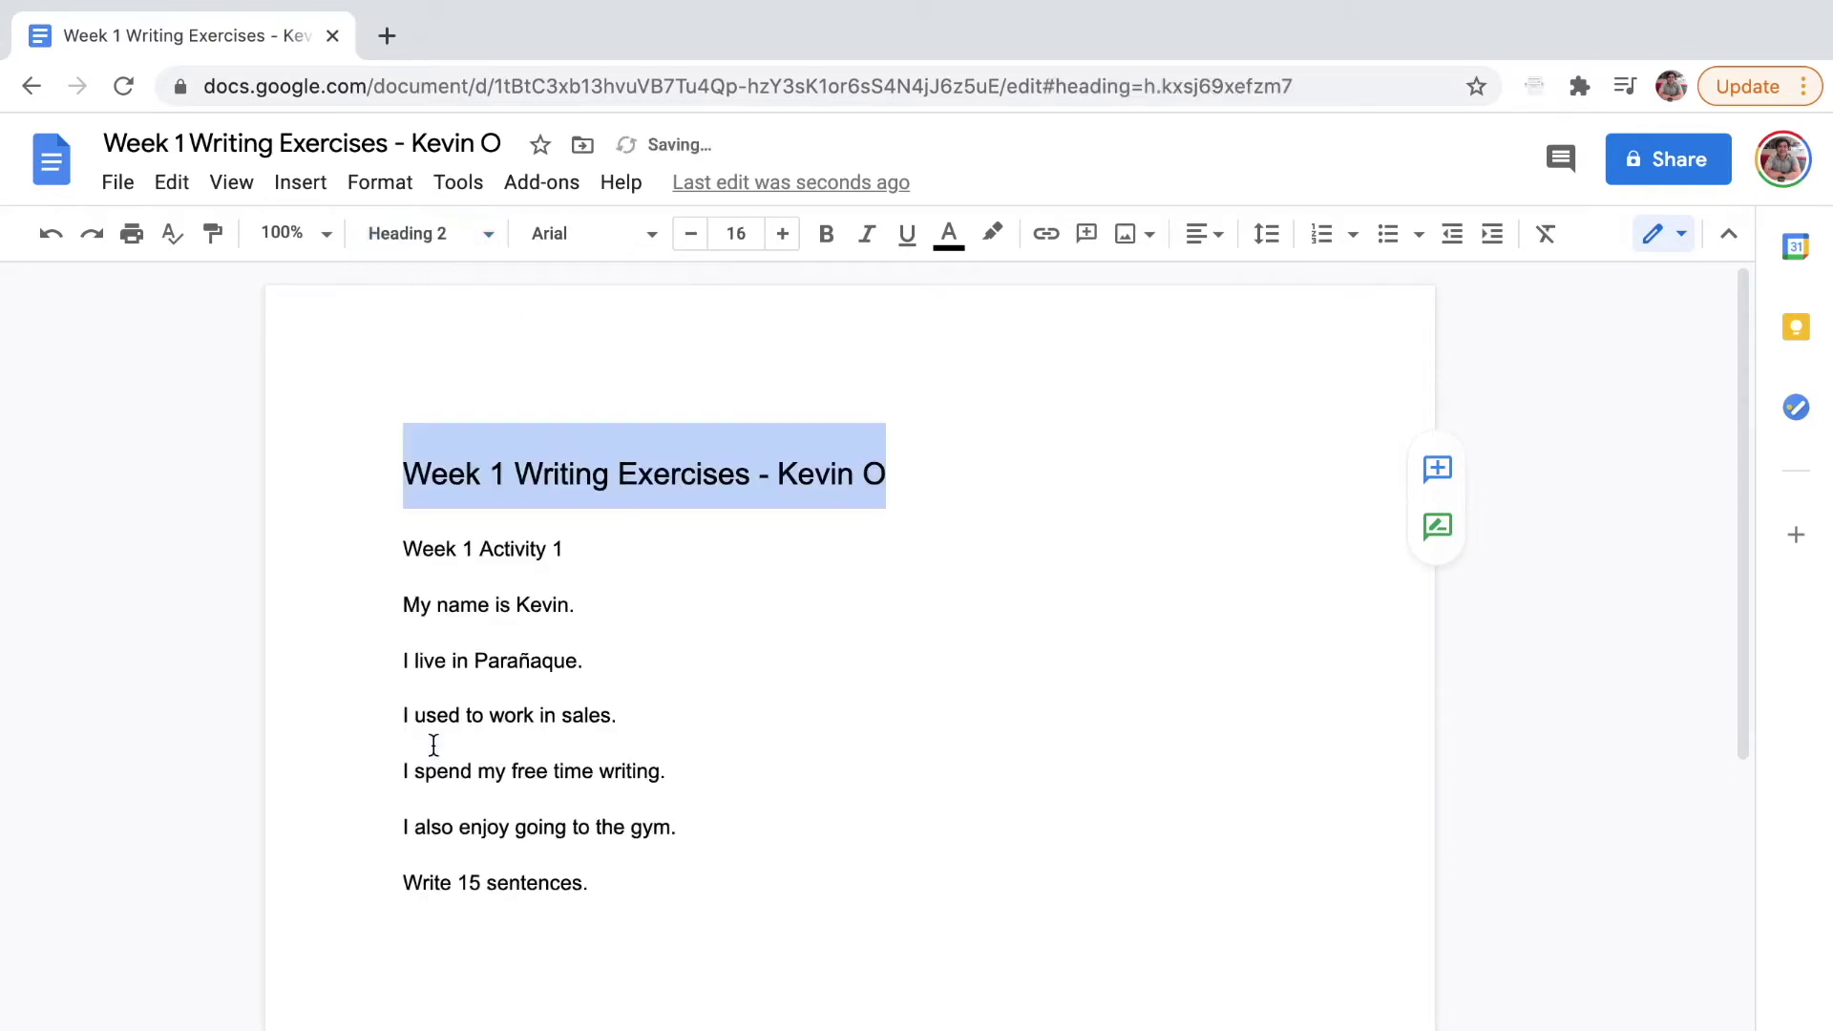
triple_click(470, 546)
left_click(417, 234)
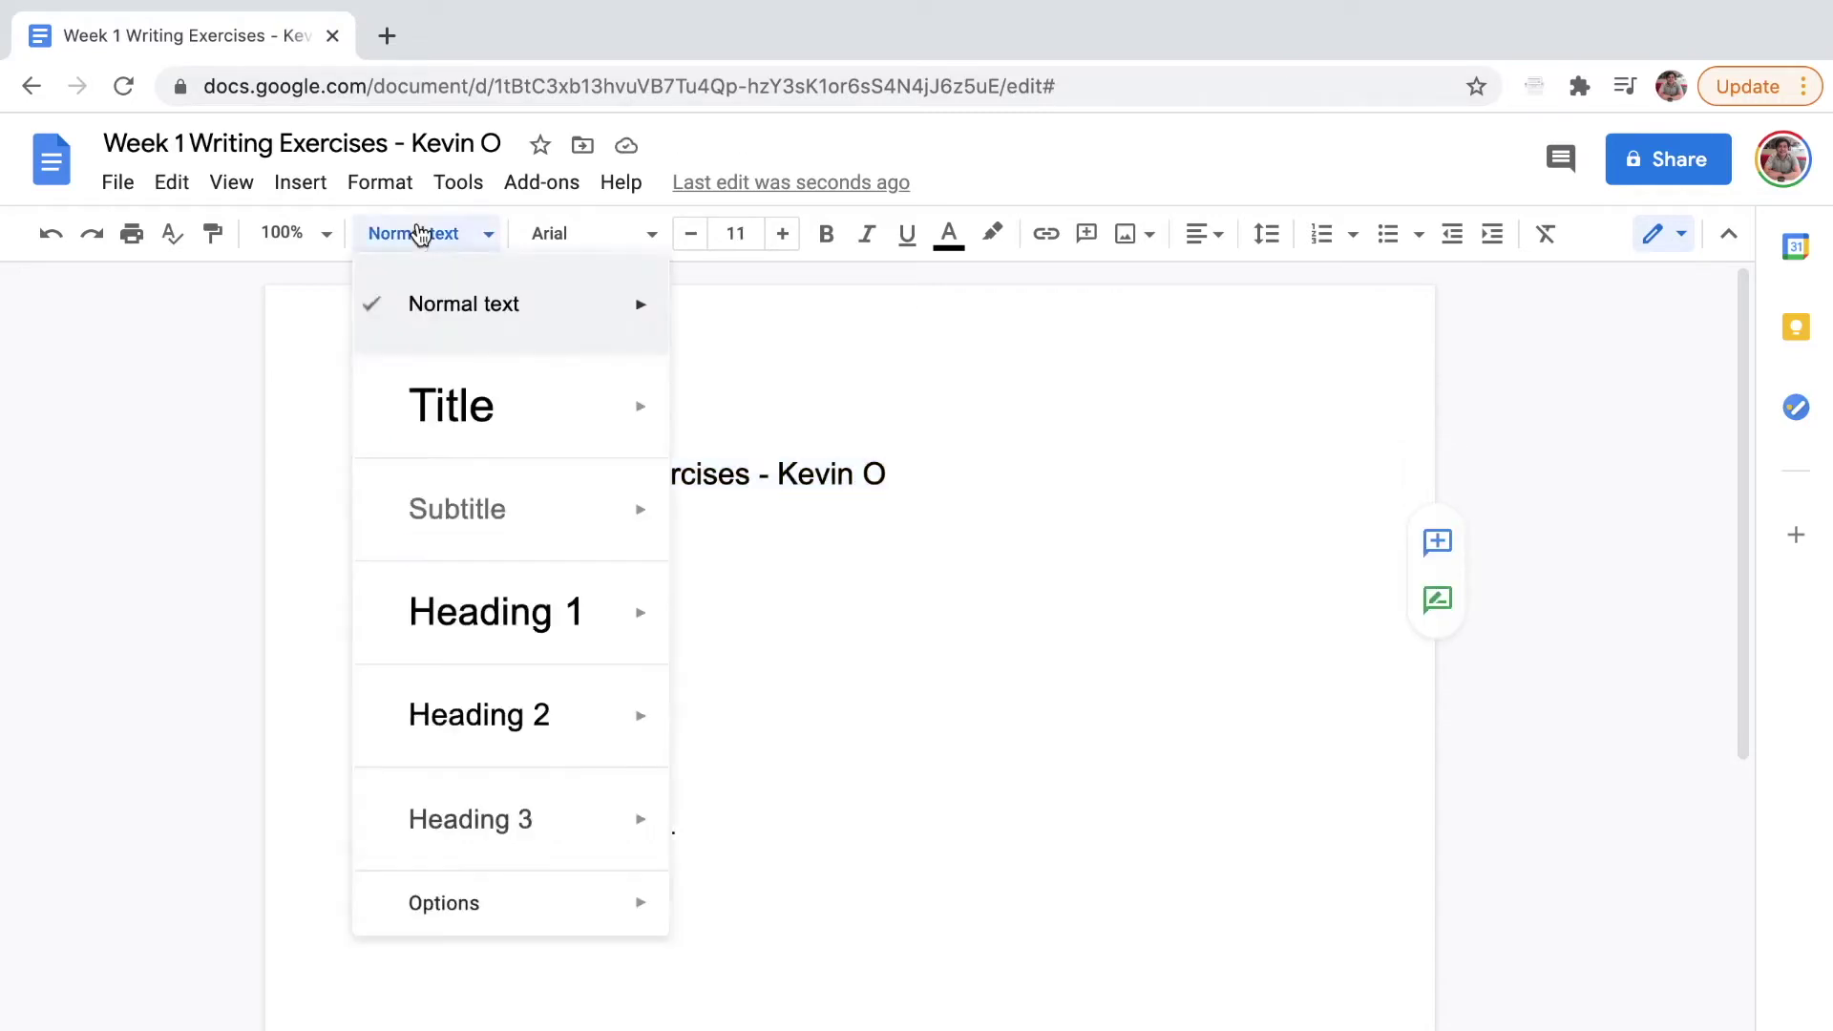
left_click(410, 721)
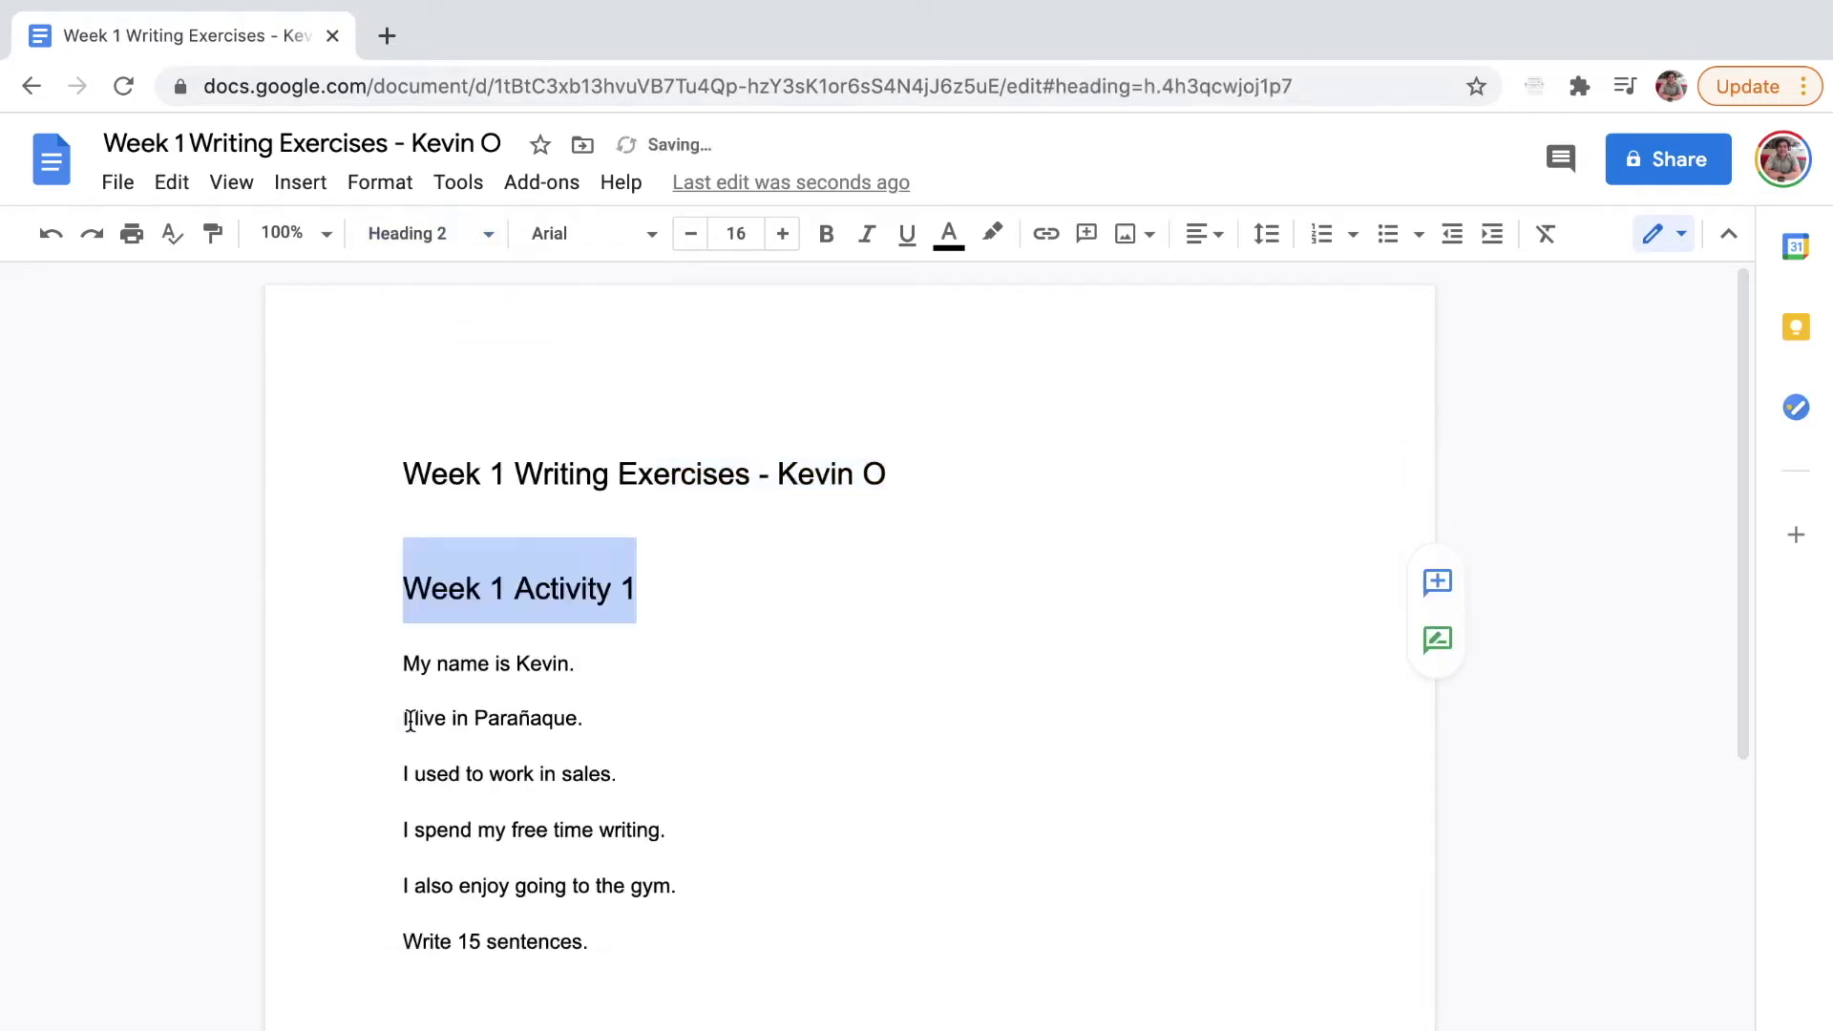
left_click(619, 967)
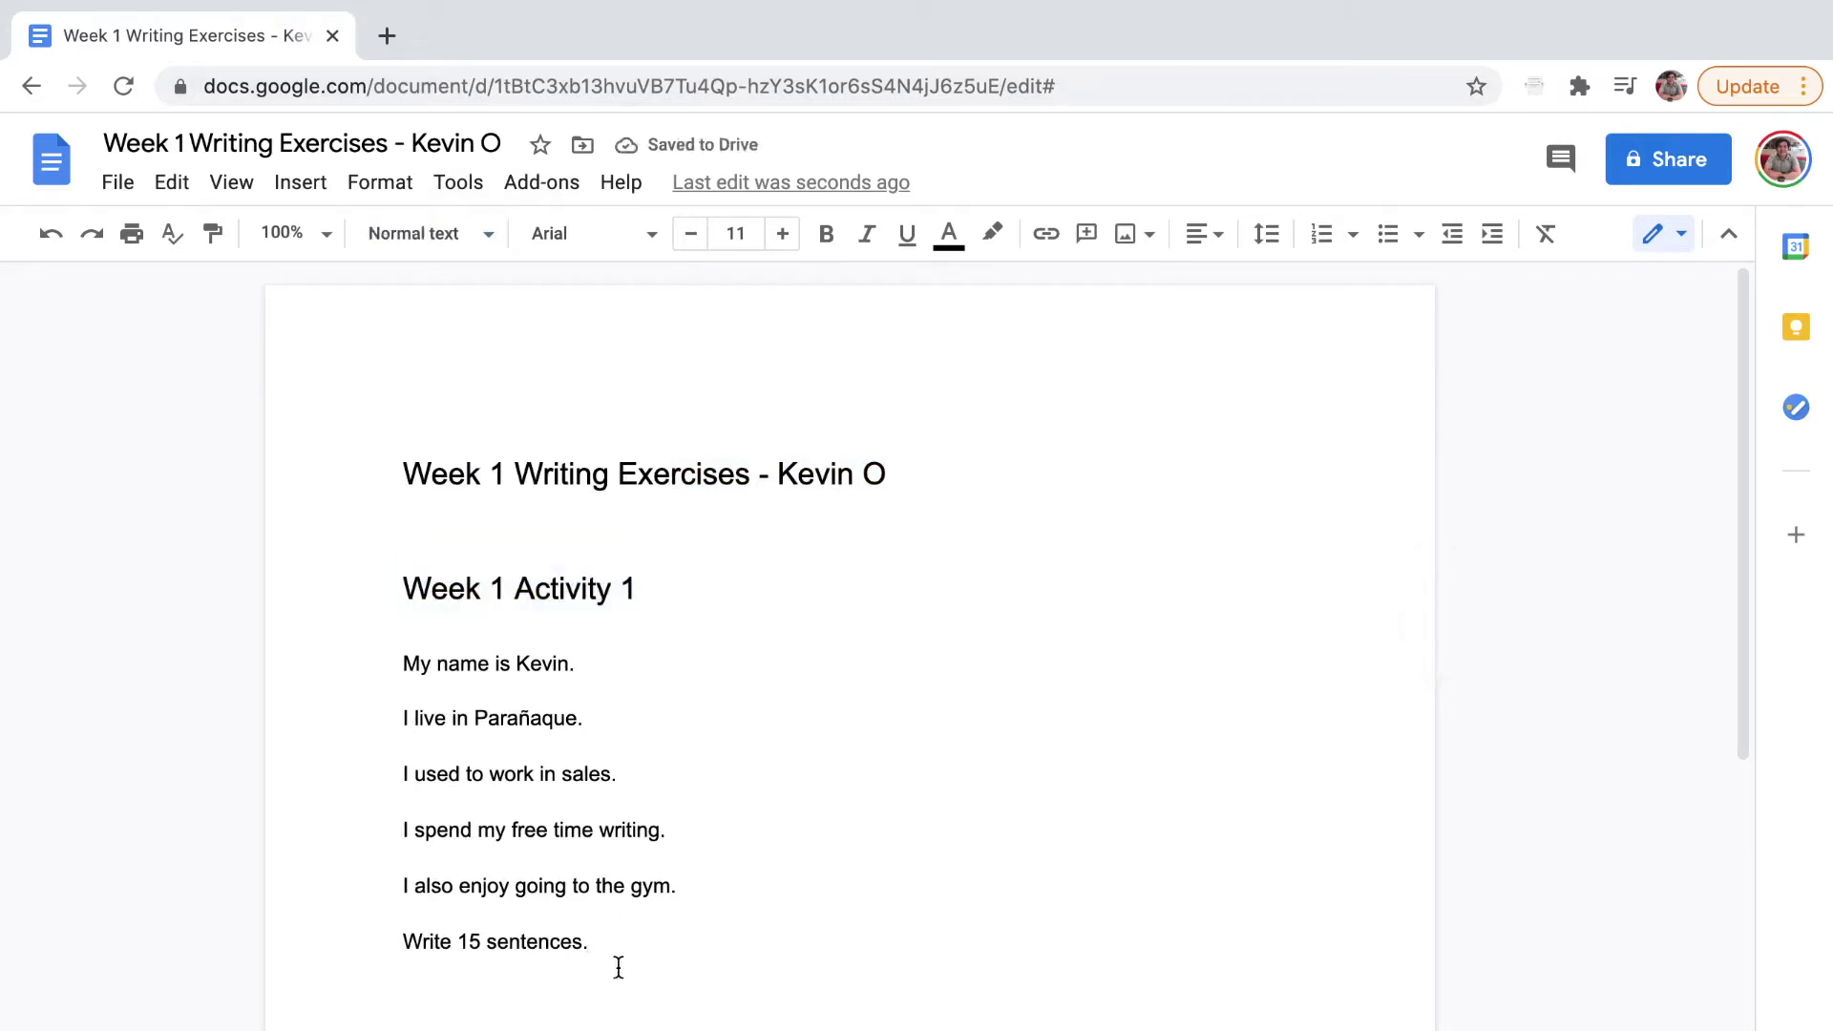
Add the lines 'Week 1 Activity 2', 'Week 1 Activity 3' and 'Week 1 Activity 4'
key("Return")
type("Week 1")
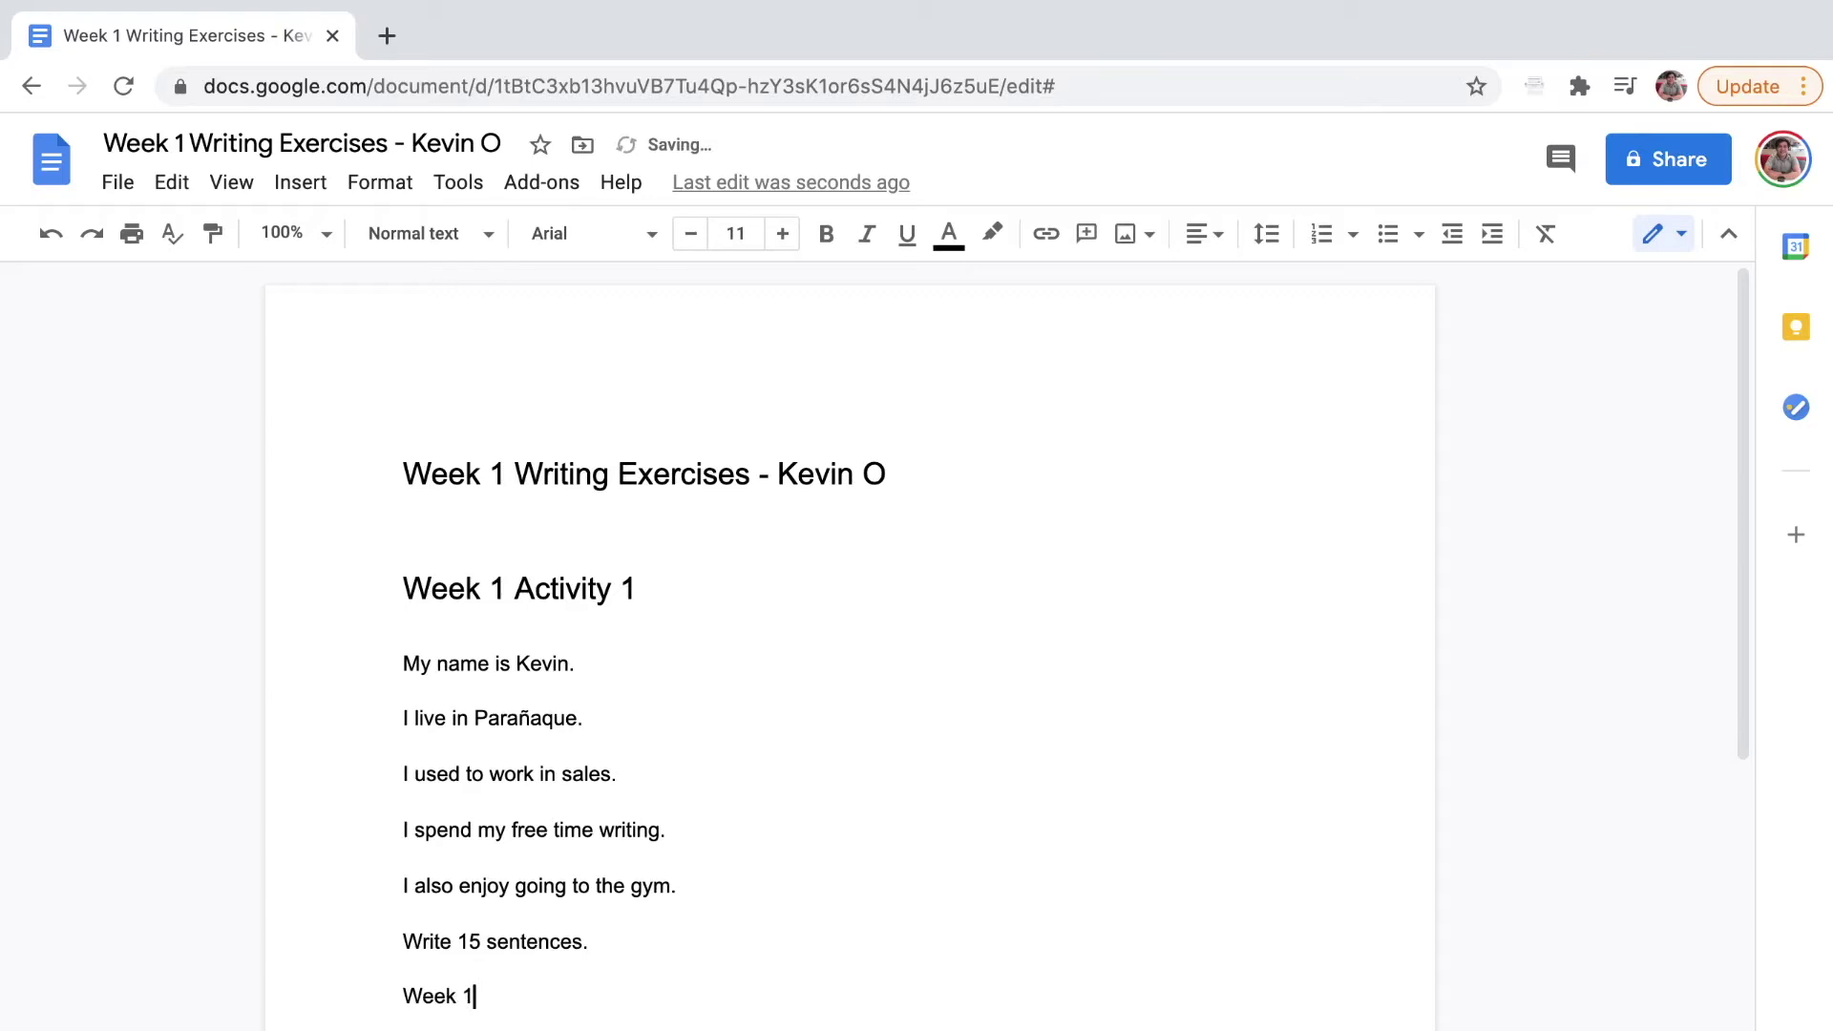
type(" Activity 2")
key("shift+Home")
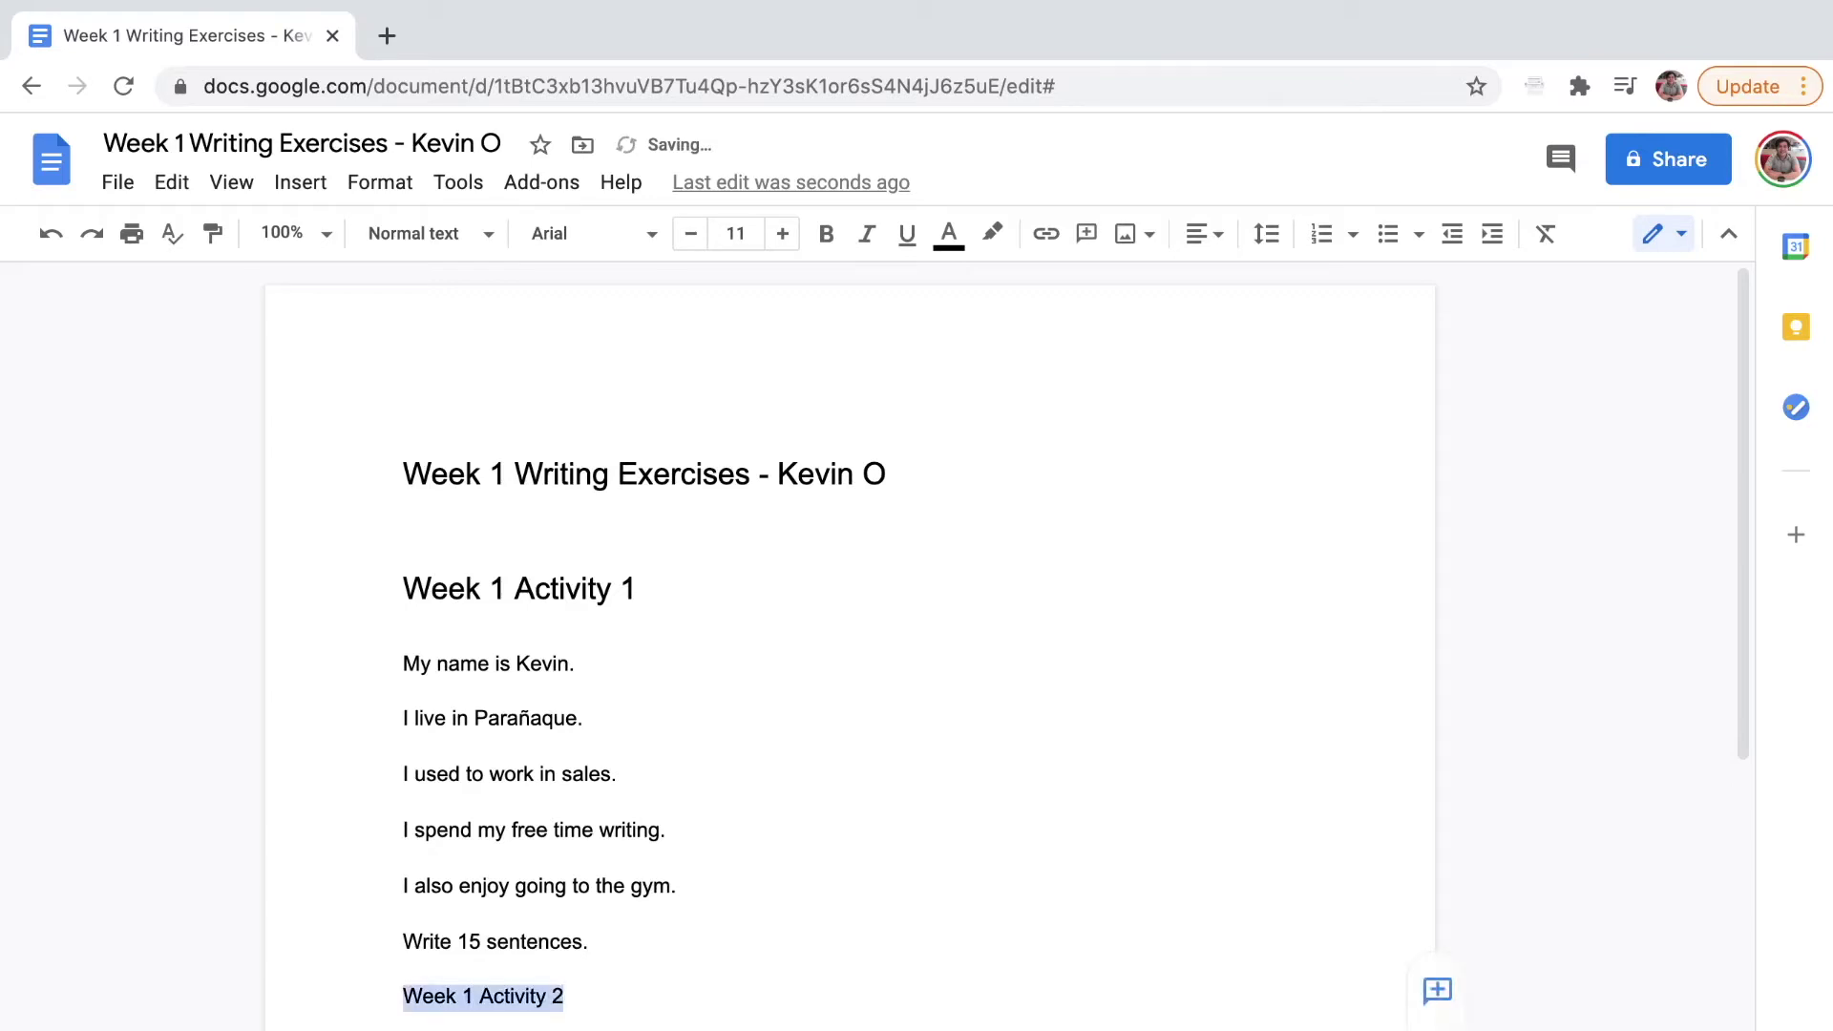
key("End")
key("Return")
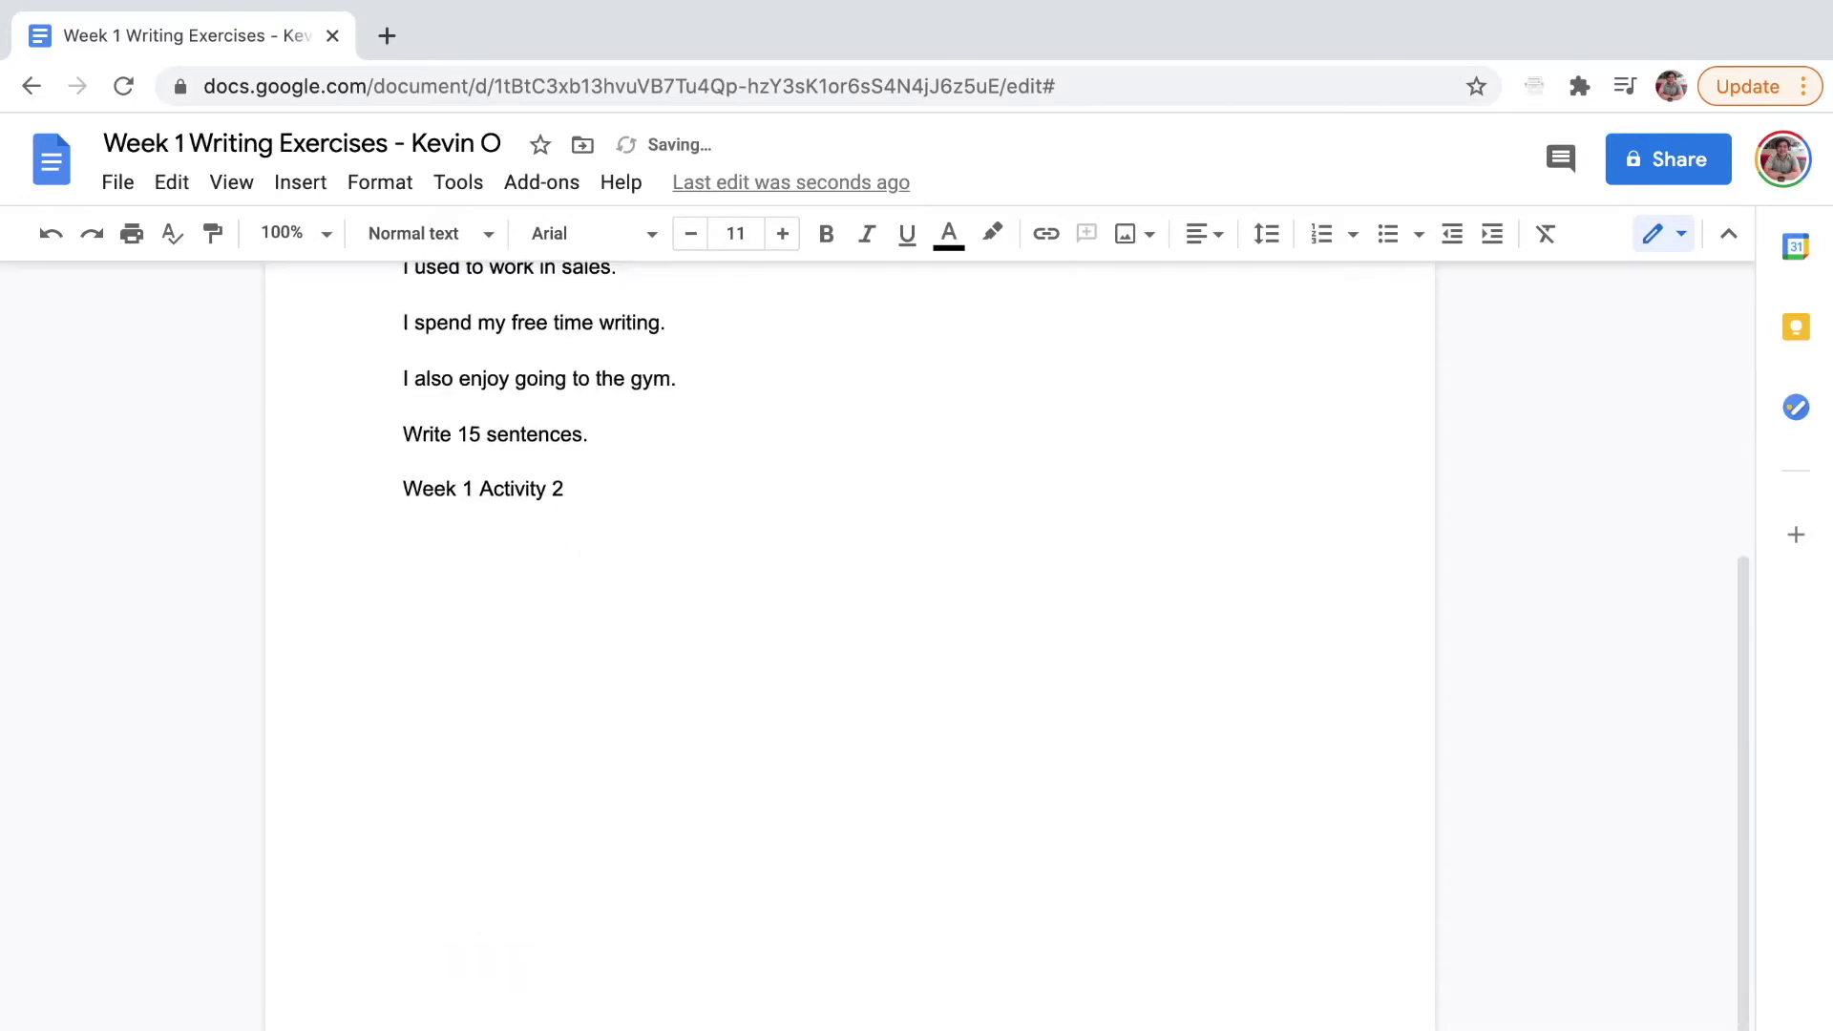
type("Week 1 Activity 3")
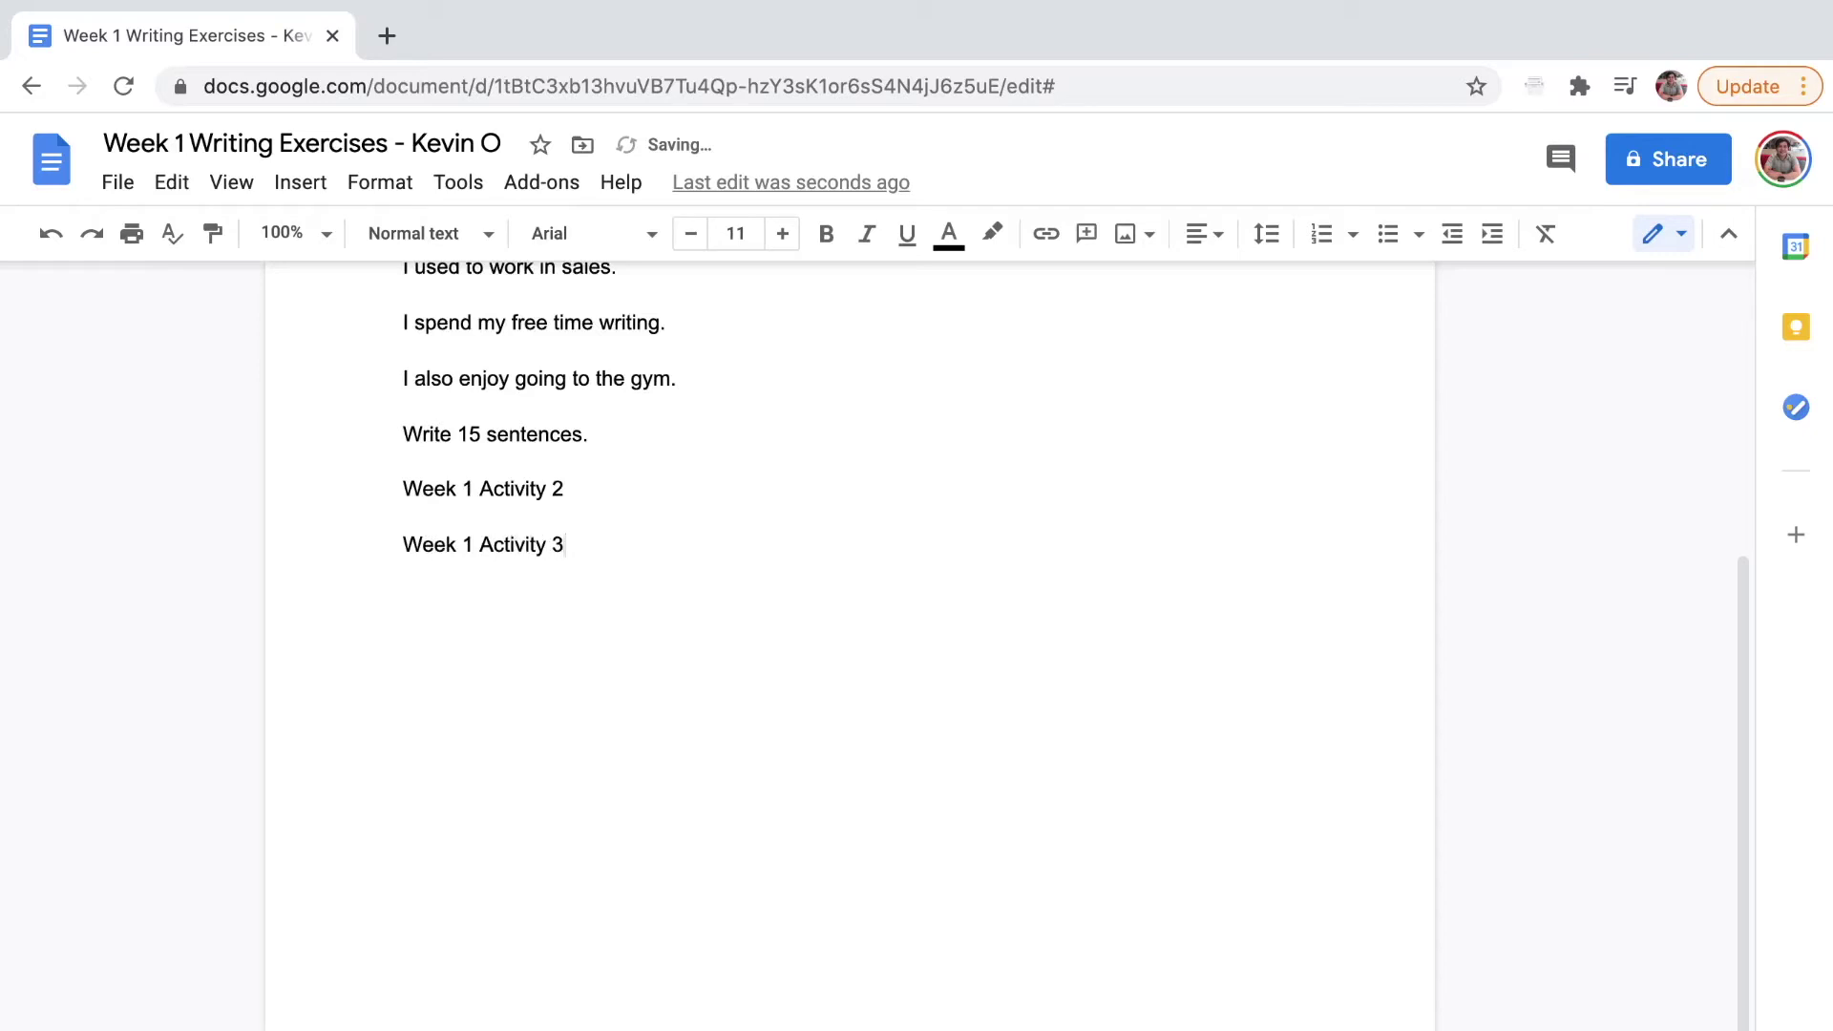
key("Return")
type("Week 1 Activity 4")
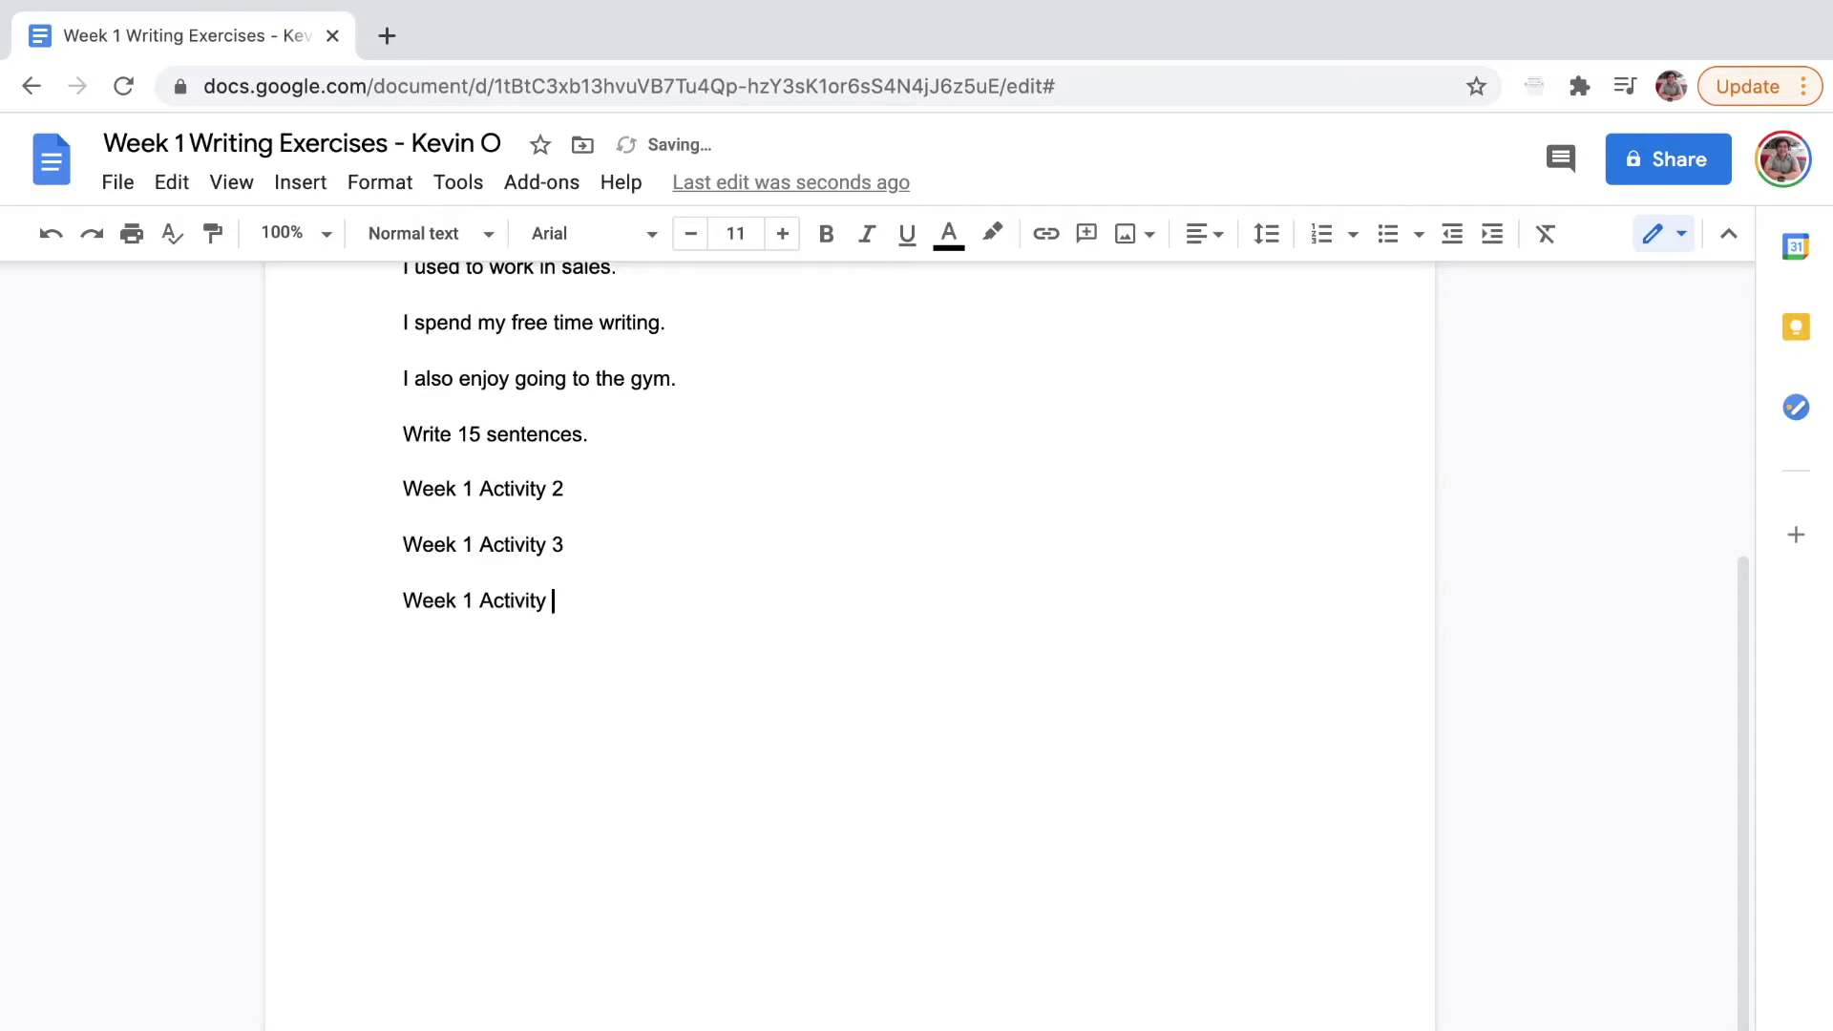
Add 'Week 1 Activity 5' through 'Week 1 Activity 7', then the coaching-questions sentence
key("Return")
type("Week 1 Activity ")
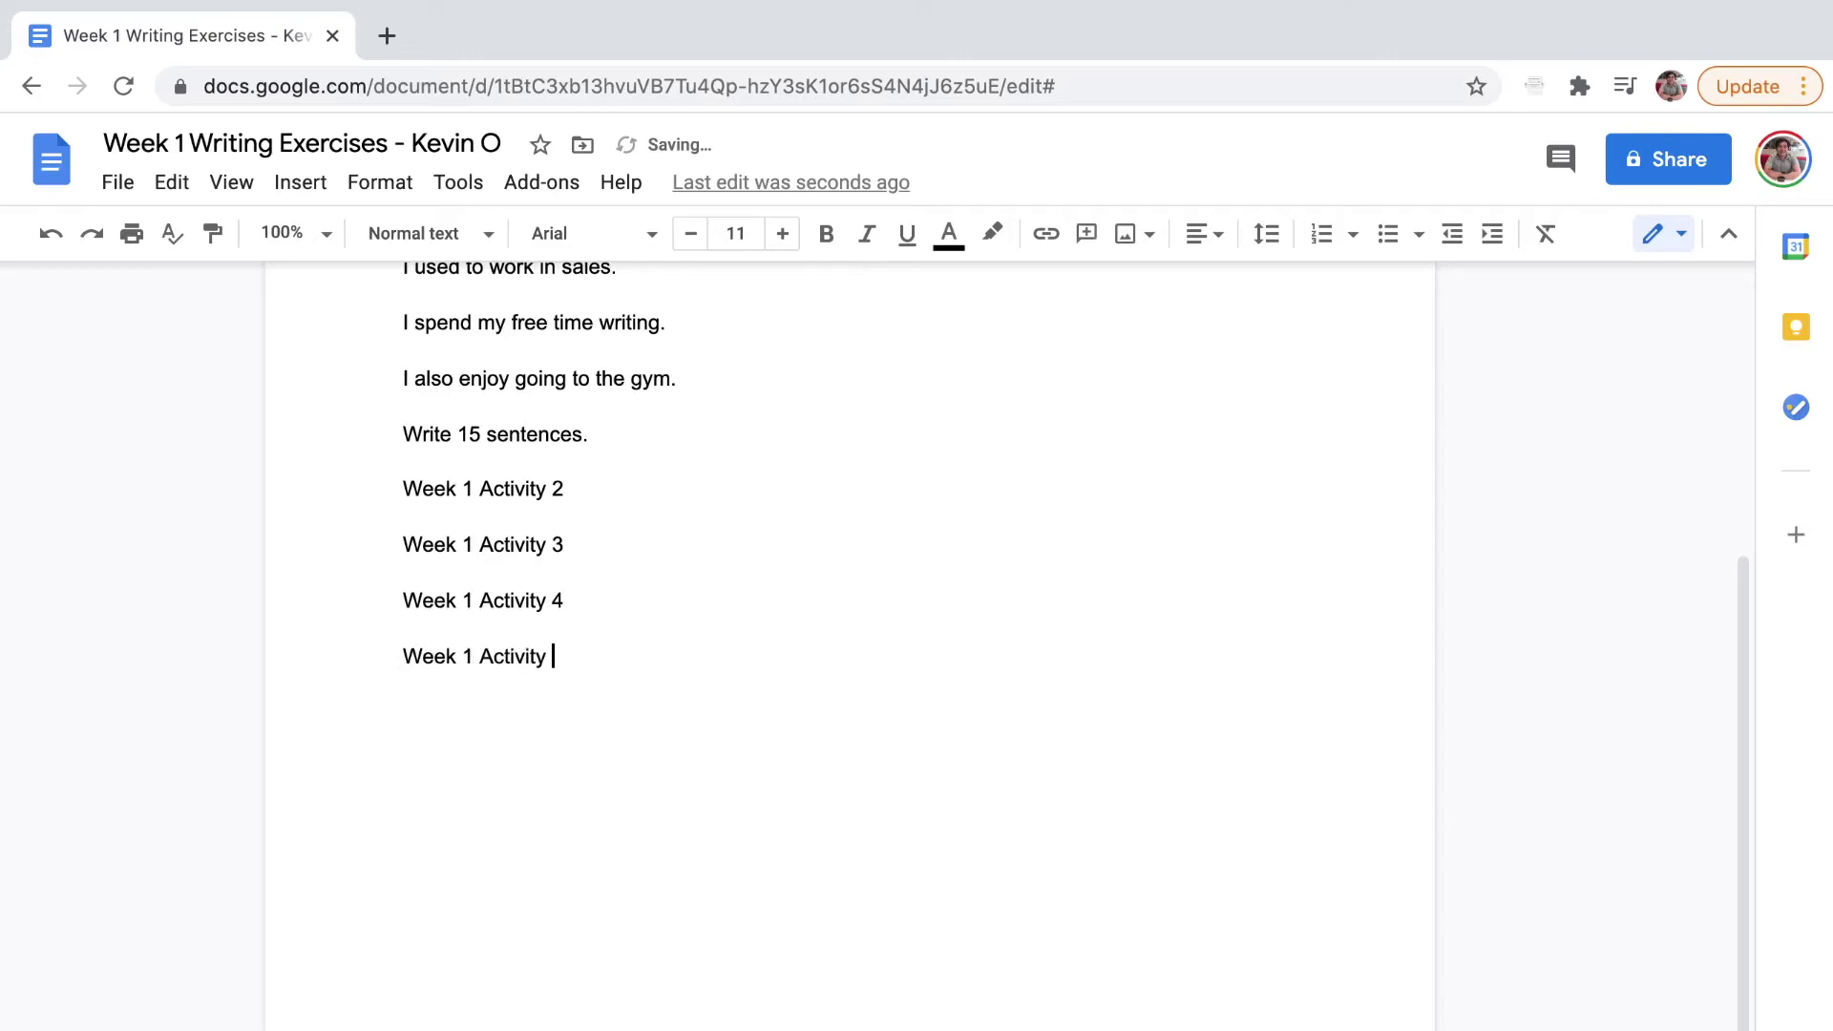
type("5")
key("Return")
type("Week 1 Actv")
key("BackSpace")
type("ivity 6")
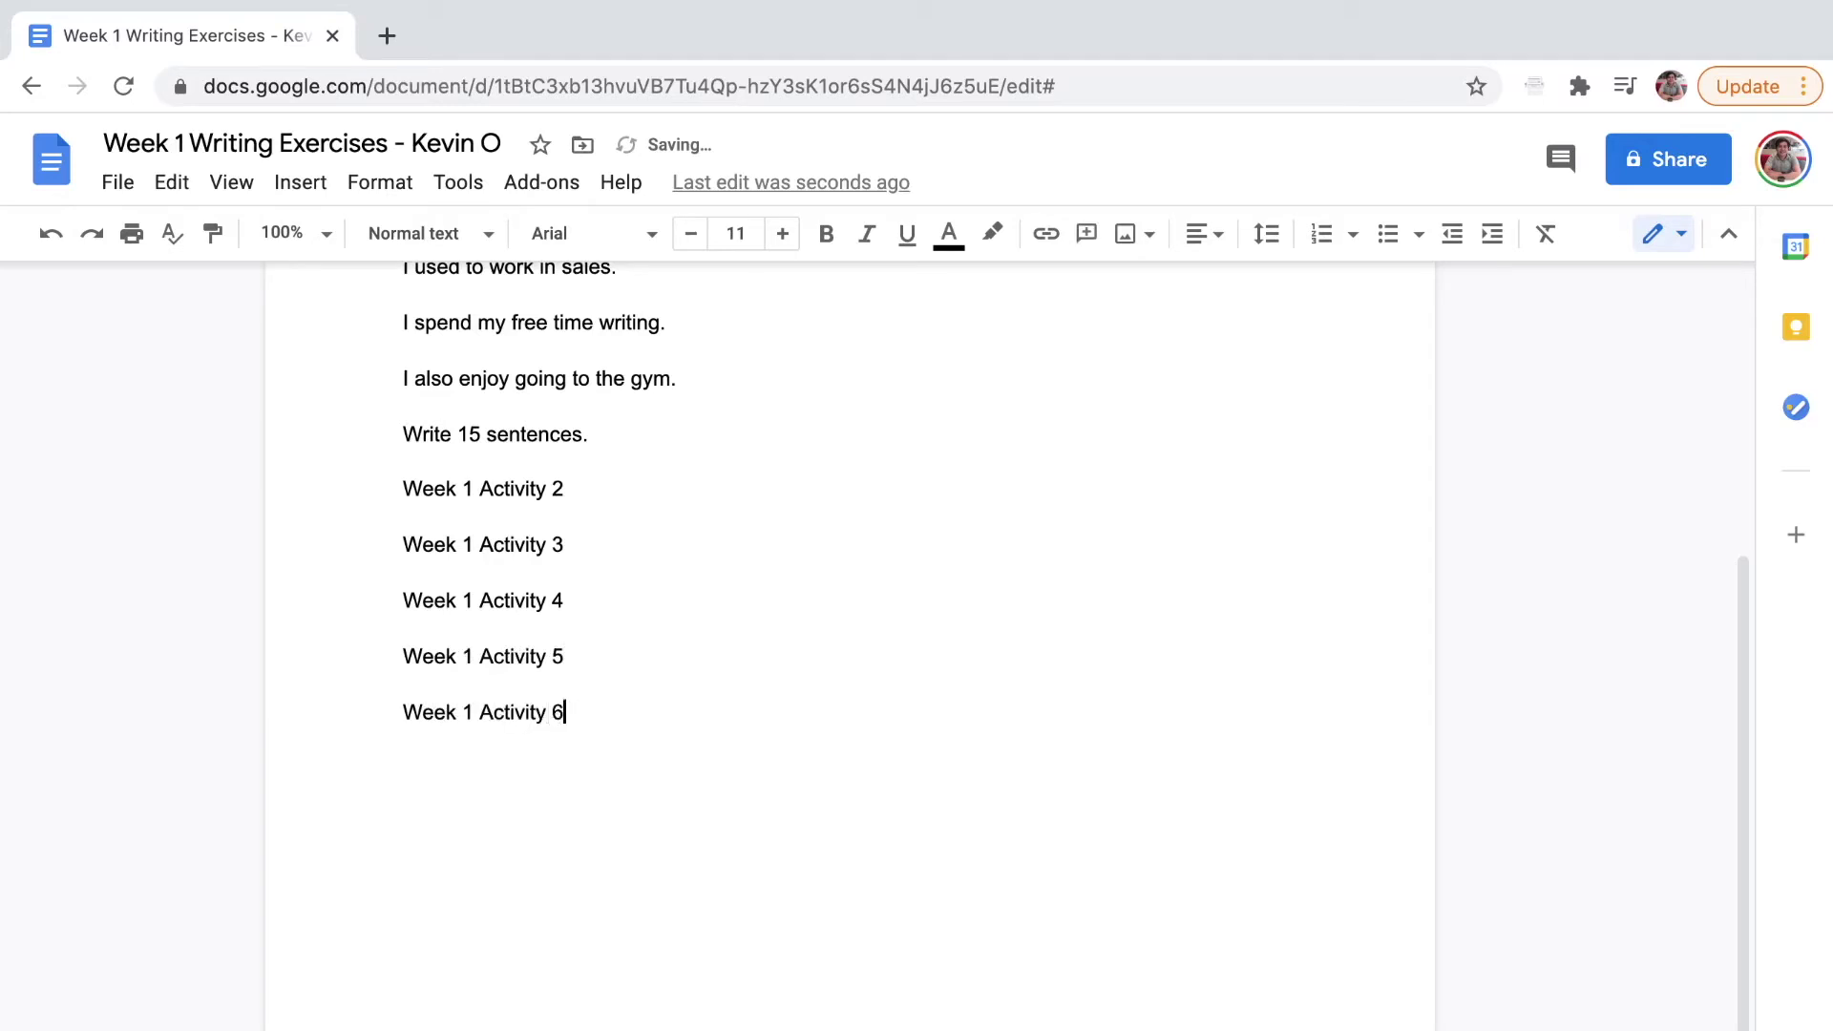
key("Return")
type("Week 1 Activity 7")
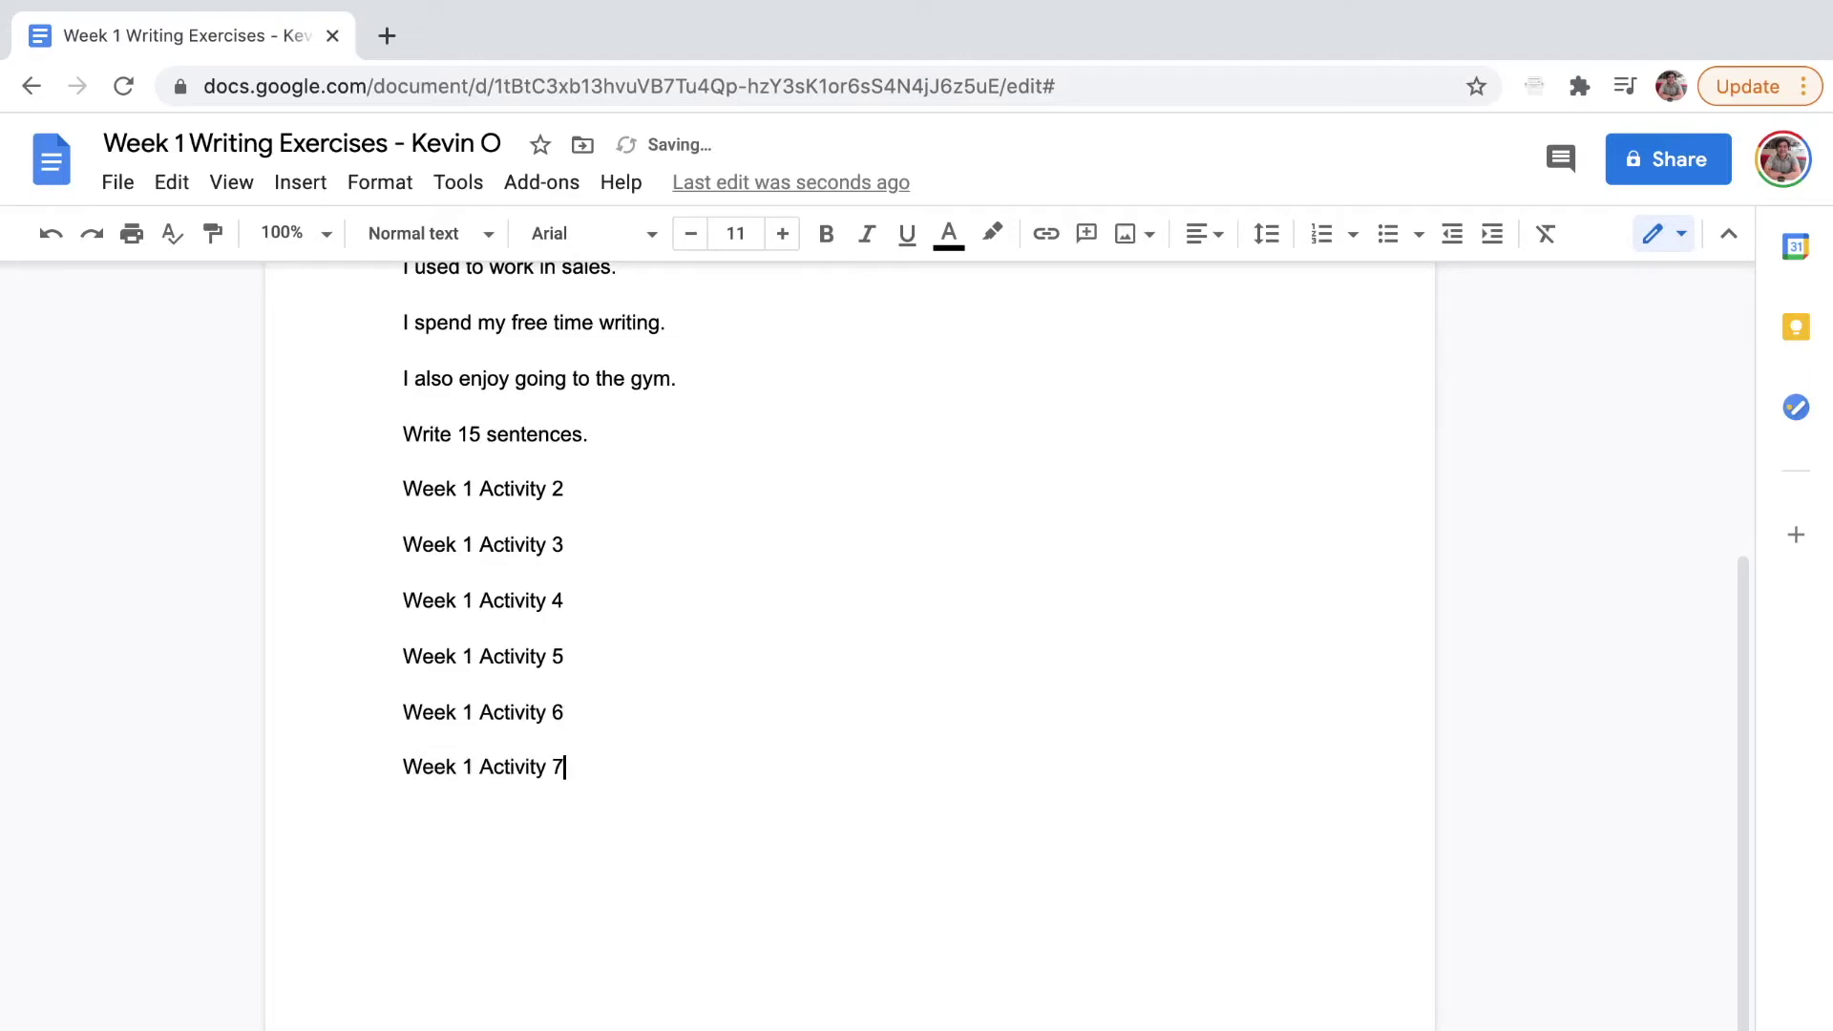
key("Return")
type("Here are my questio")
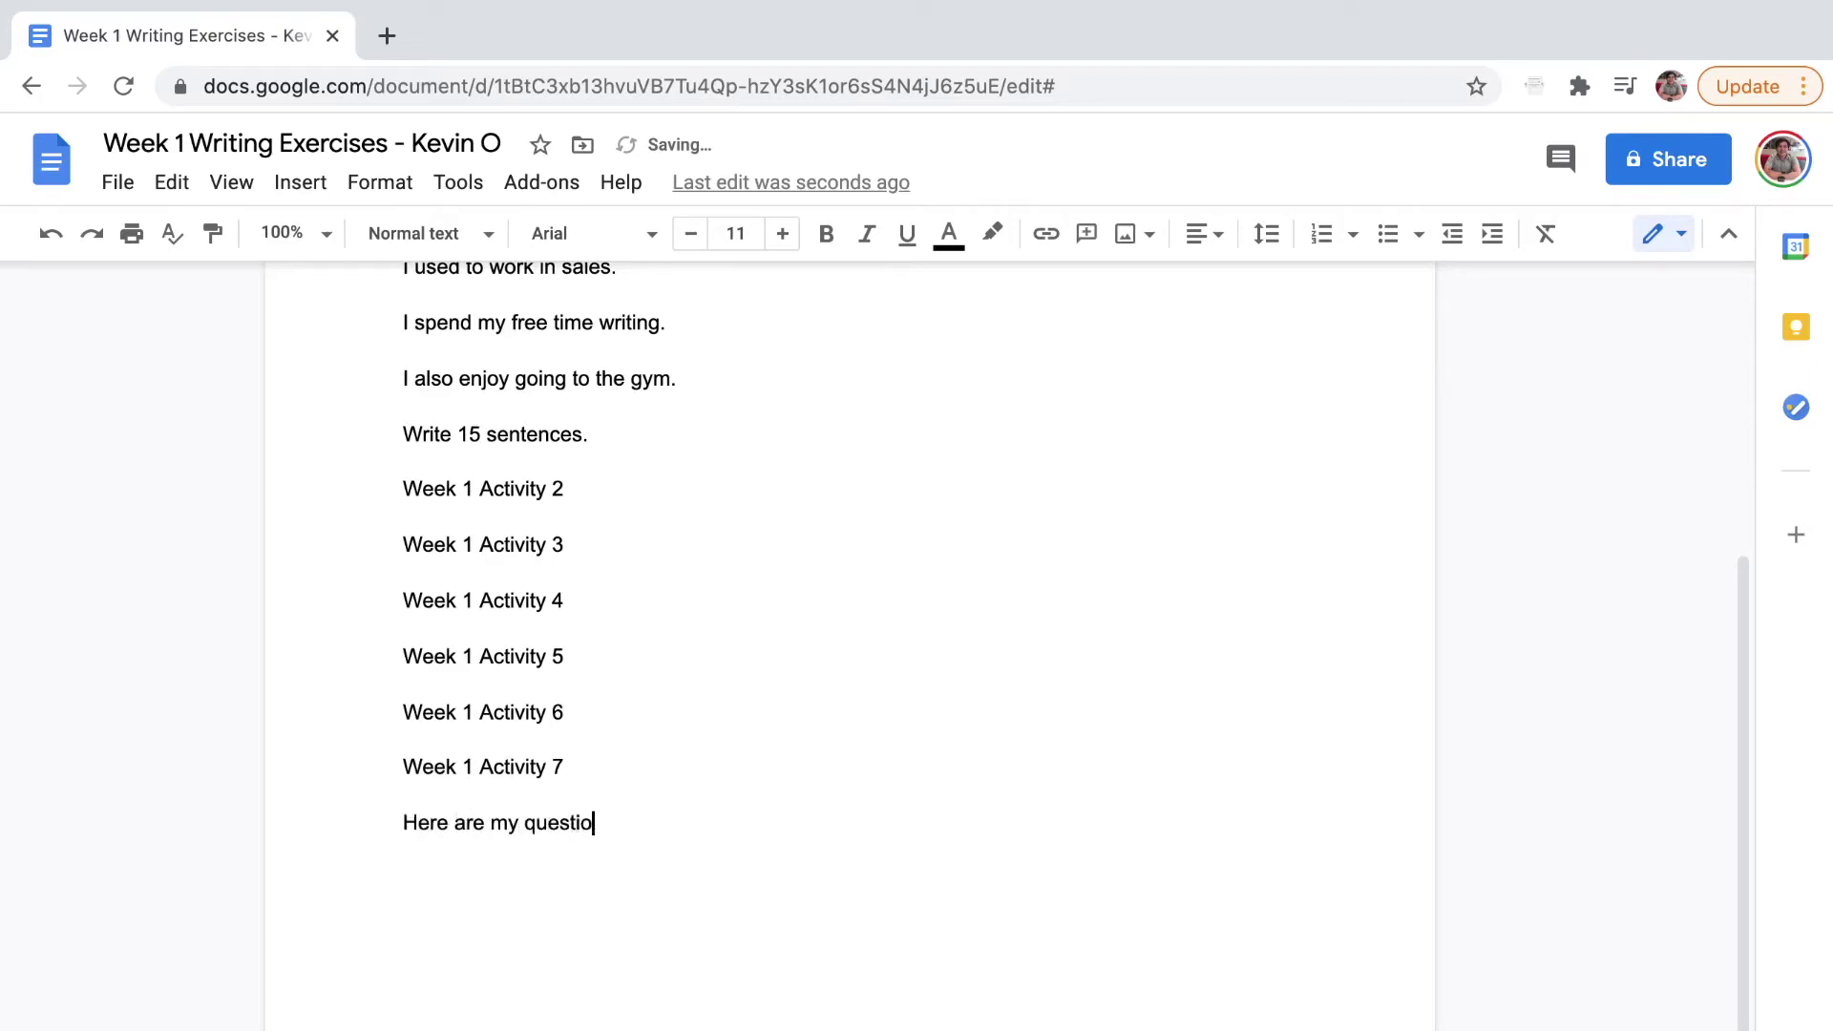
type("ns that I would li")
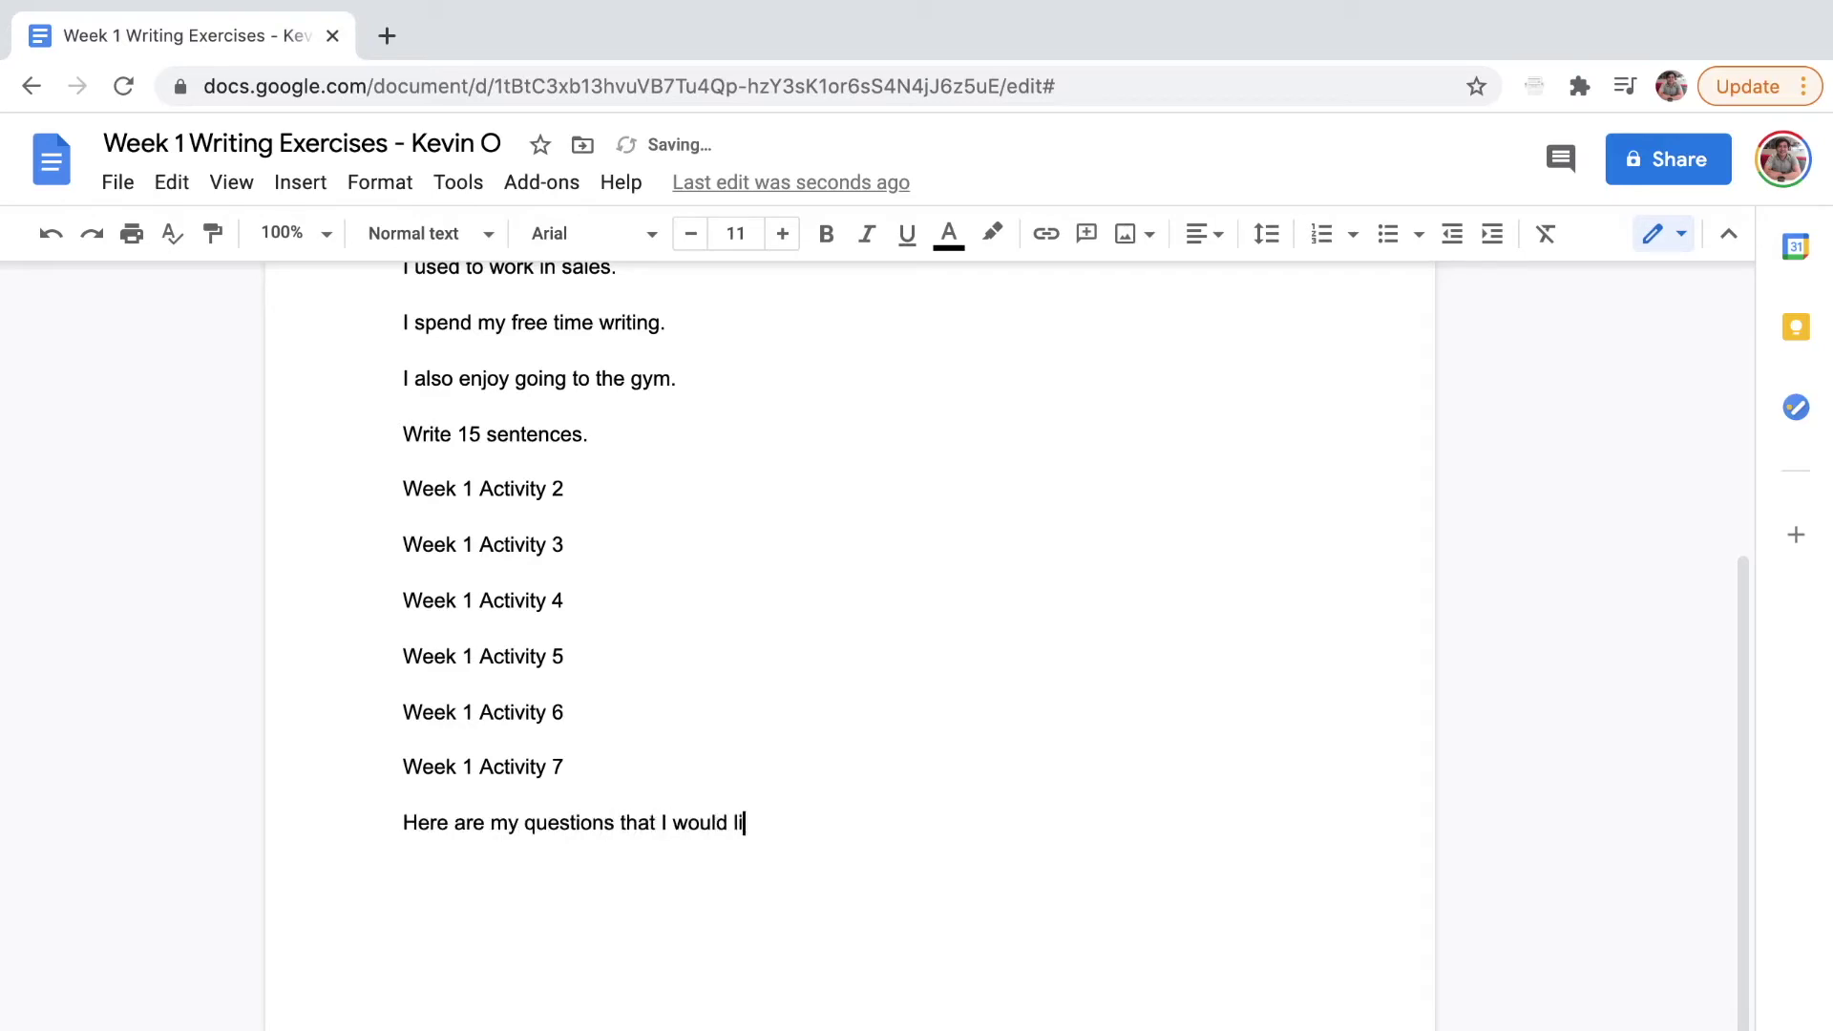
type("ke to discuss during co")
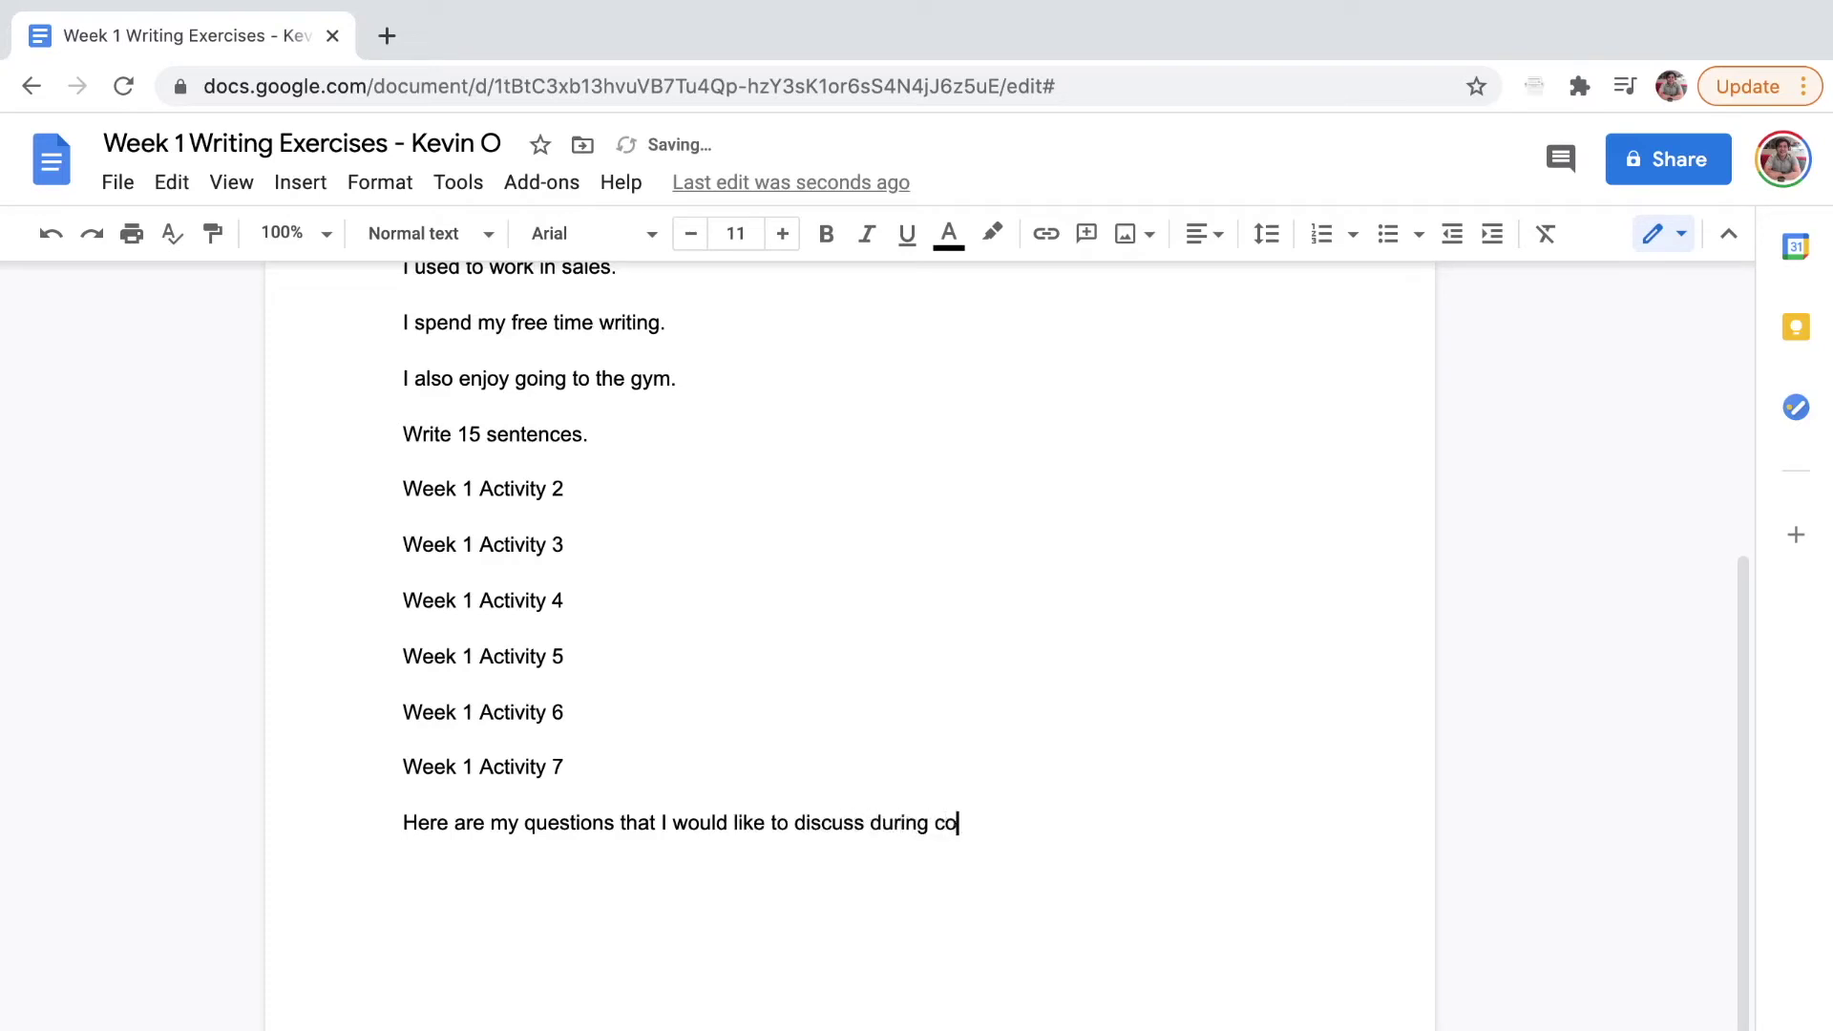
type("aching.")
Scroll back up to review the activity lines above
scroll(516, 684, "up", 1)
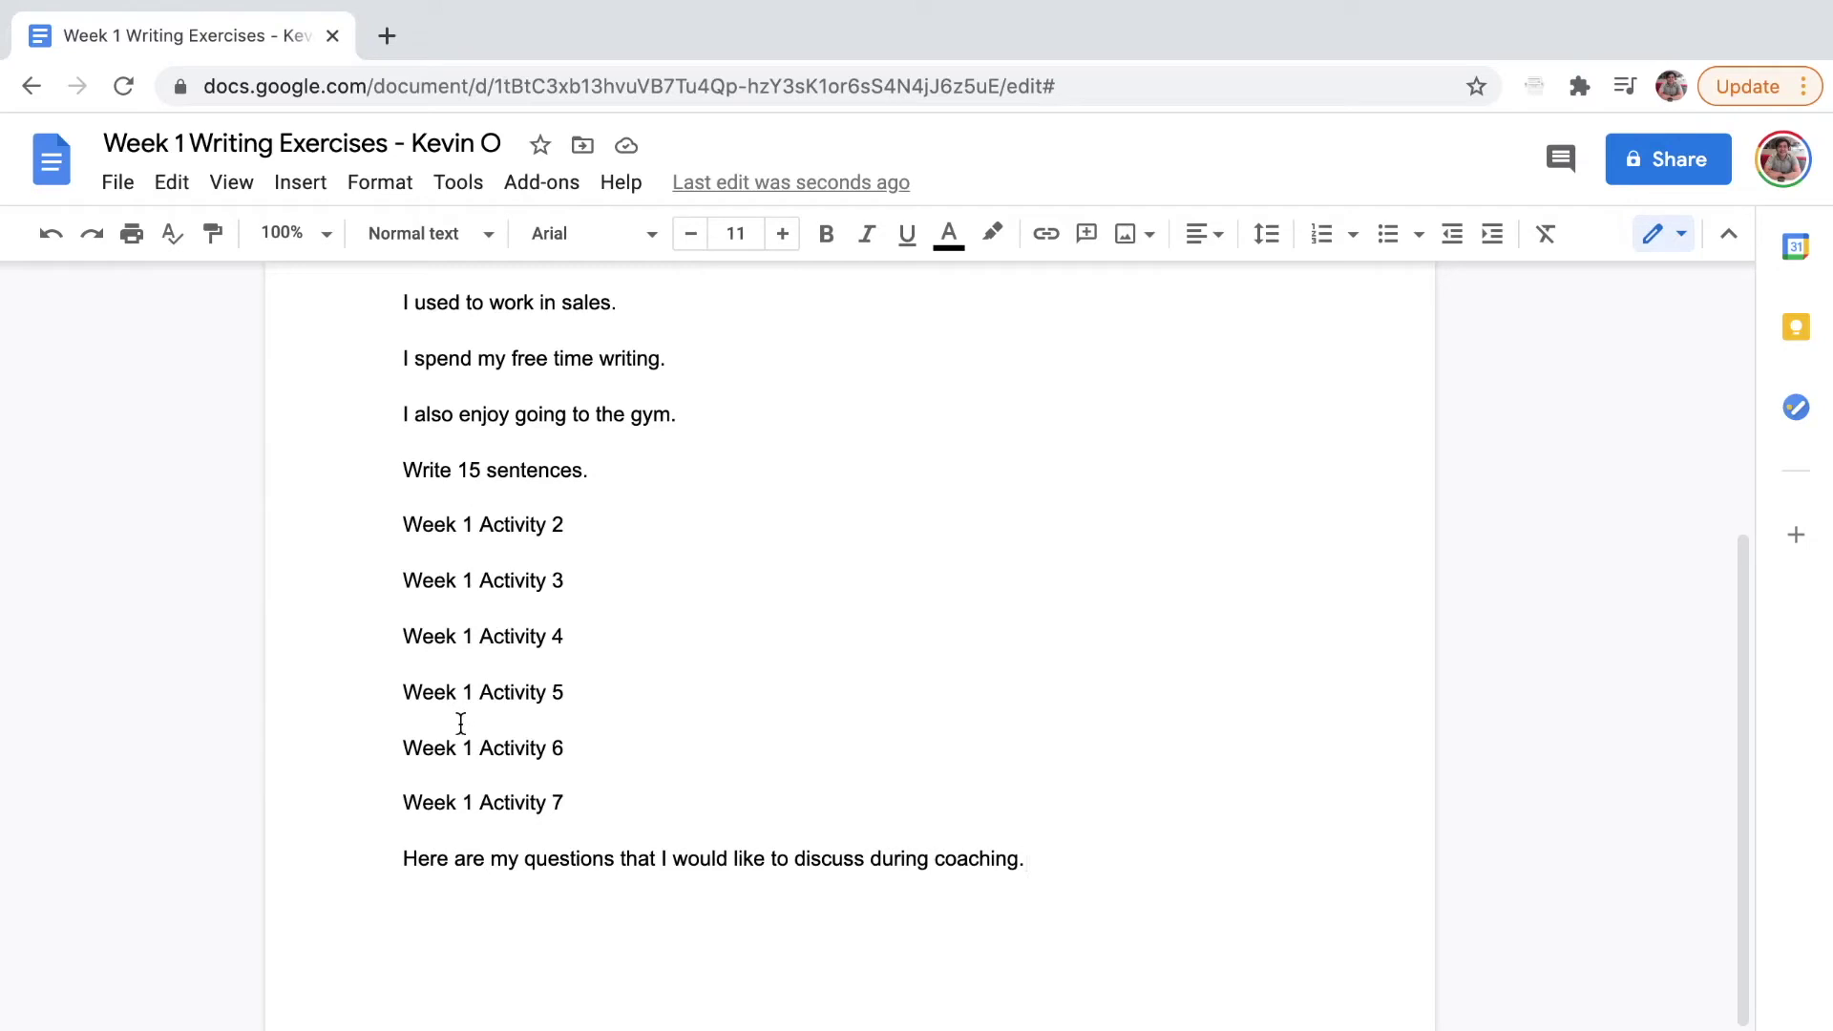
scroll(614, 462, "up", 5)
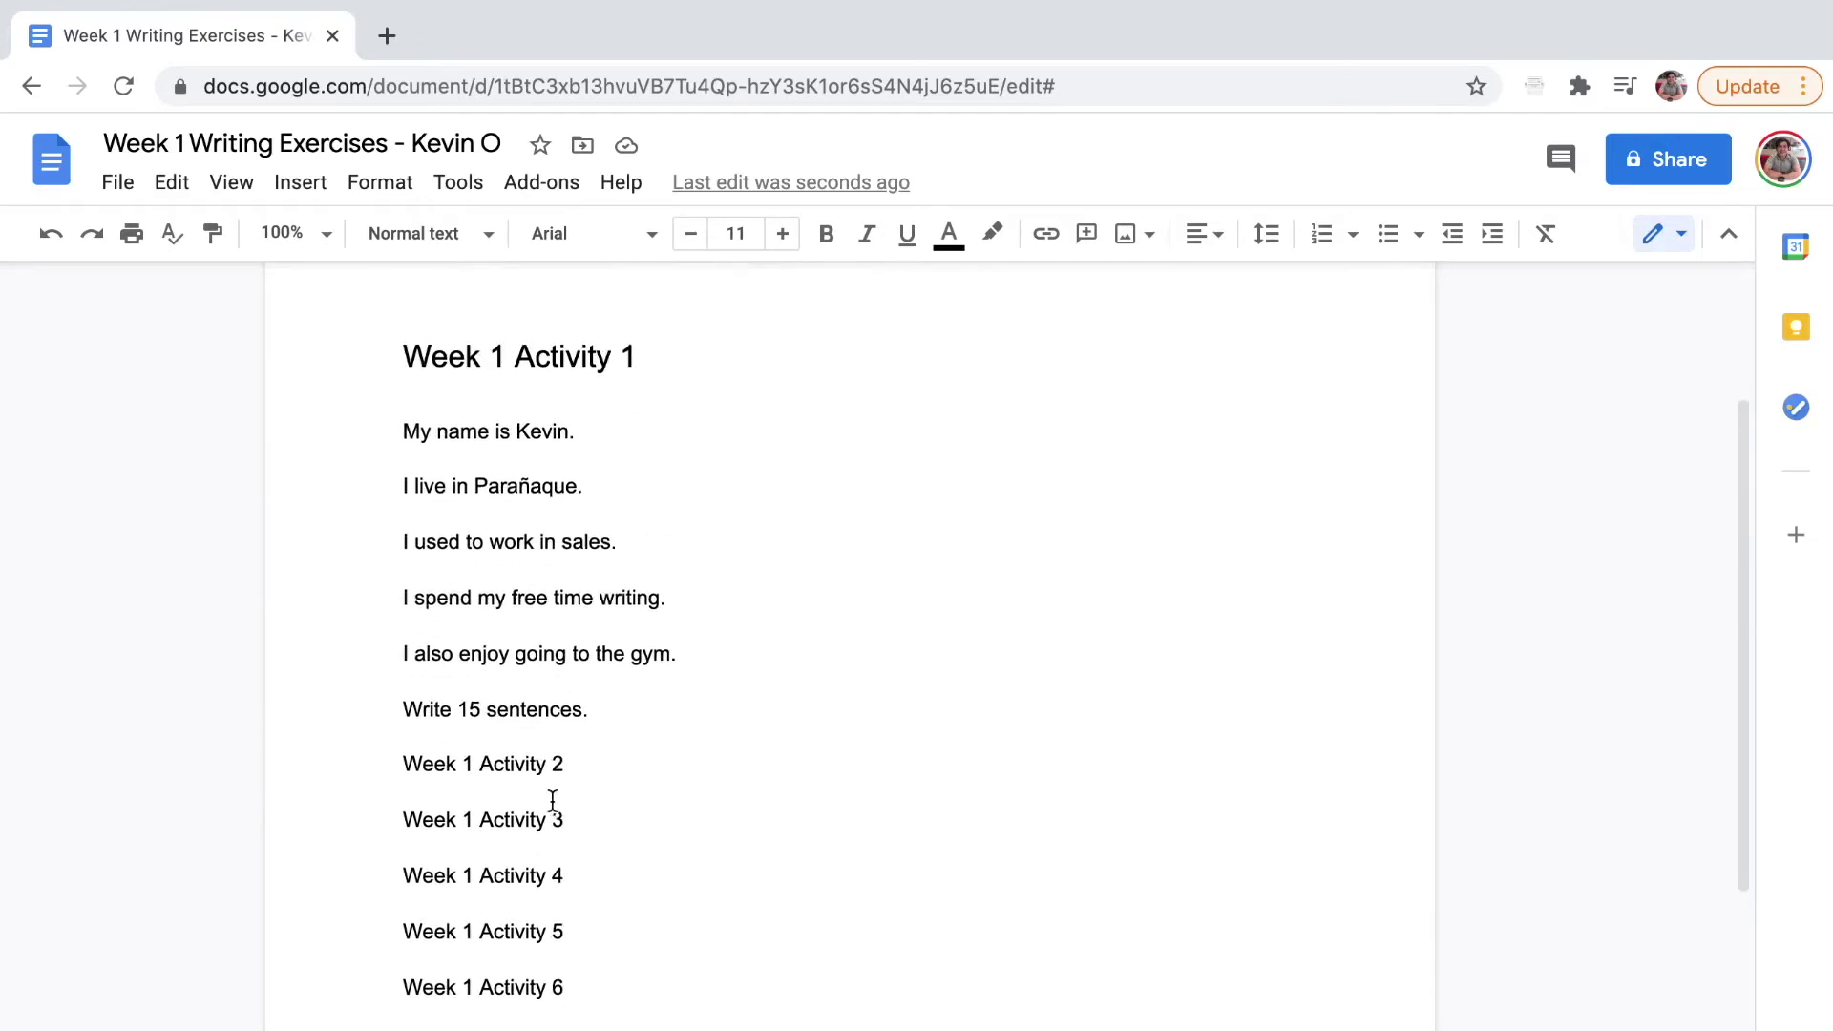
Make 'Week 1 Activity 2' a Heading 2
triple_click(586, 769)
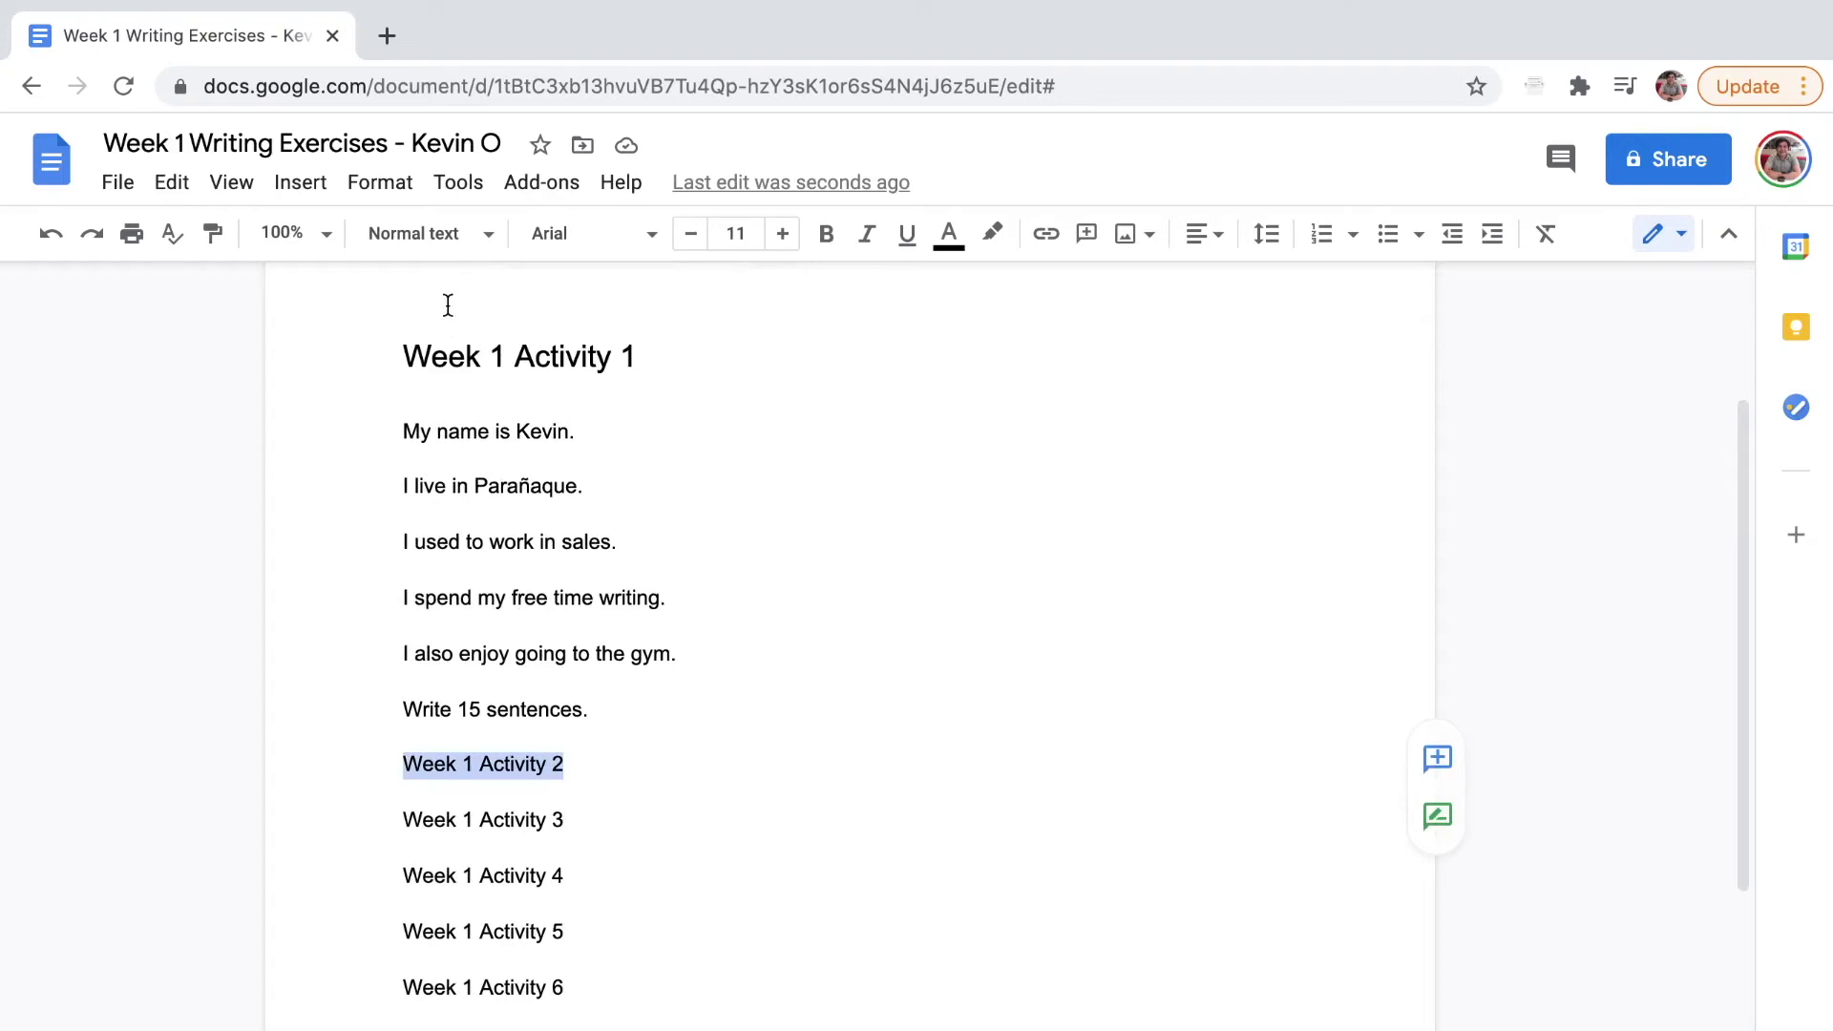
left_click(439, 234)
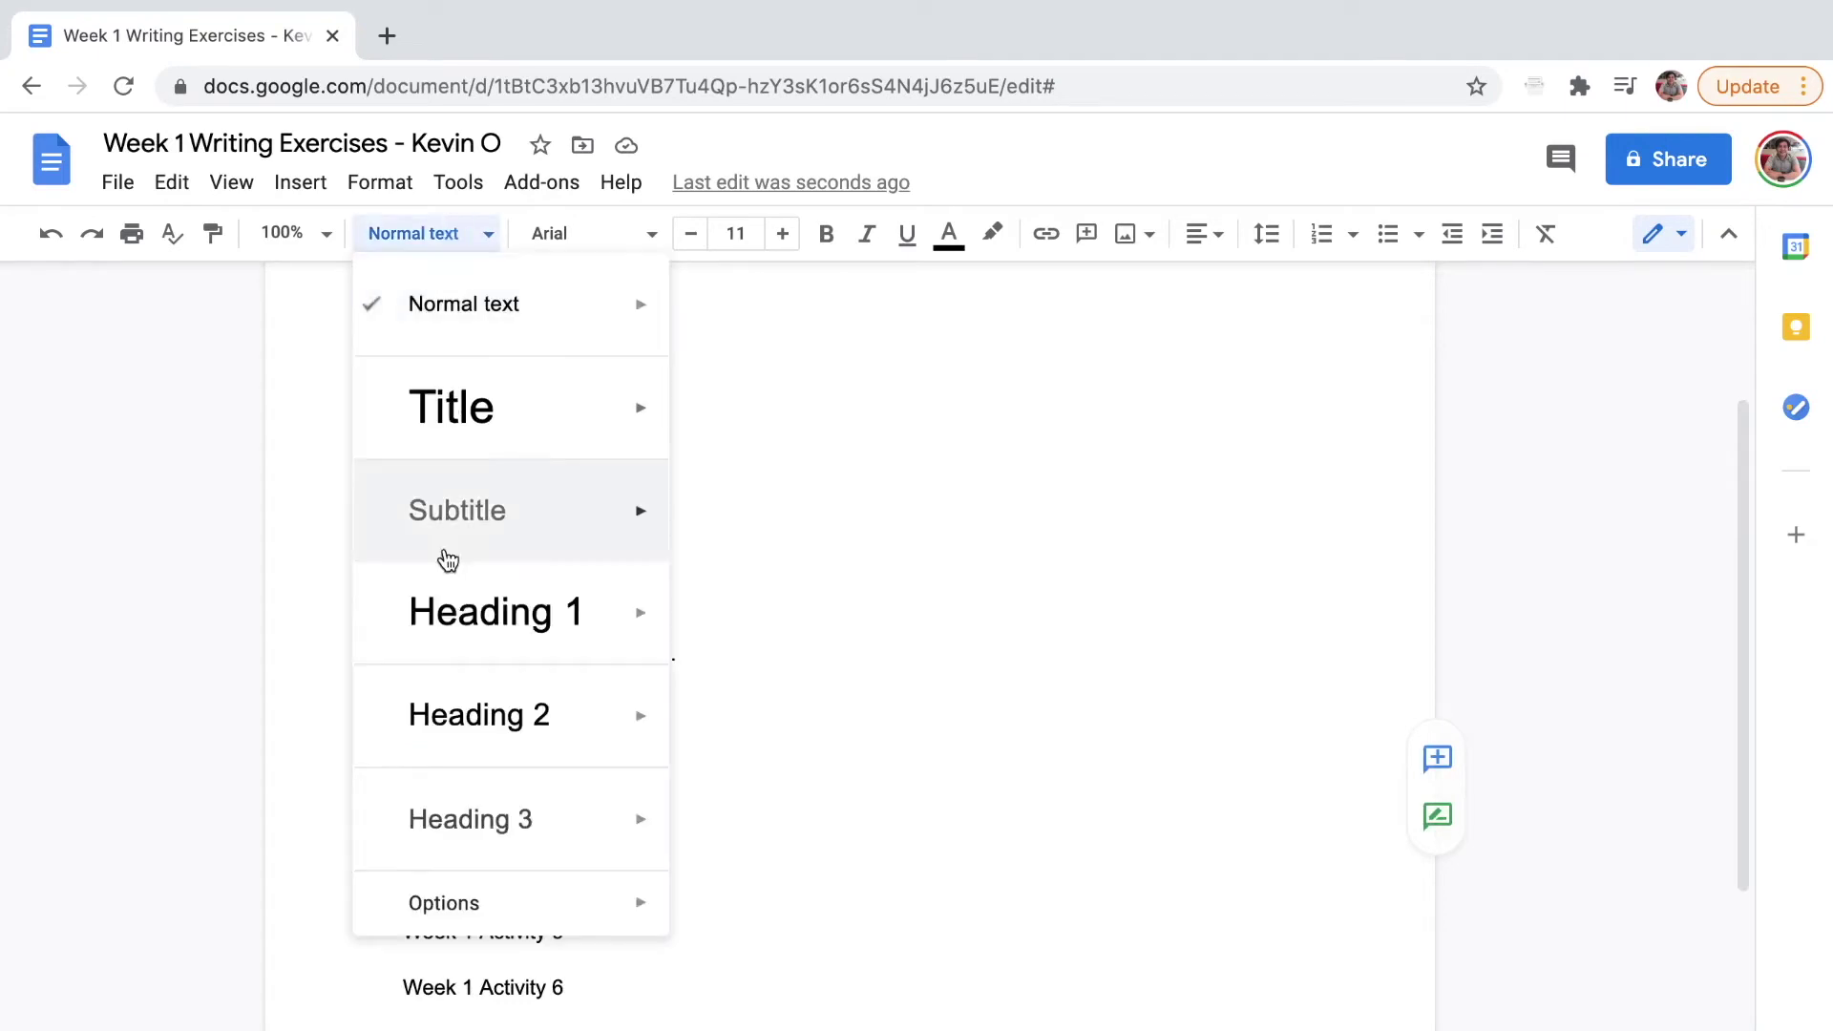
left_click(442, 737)
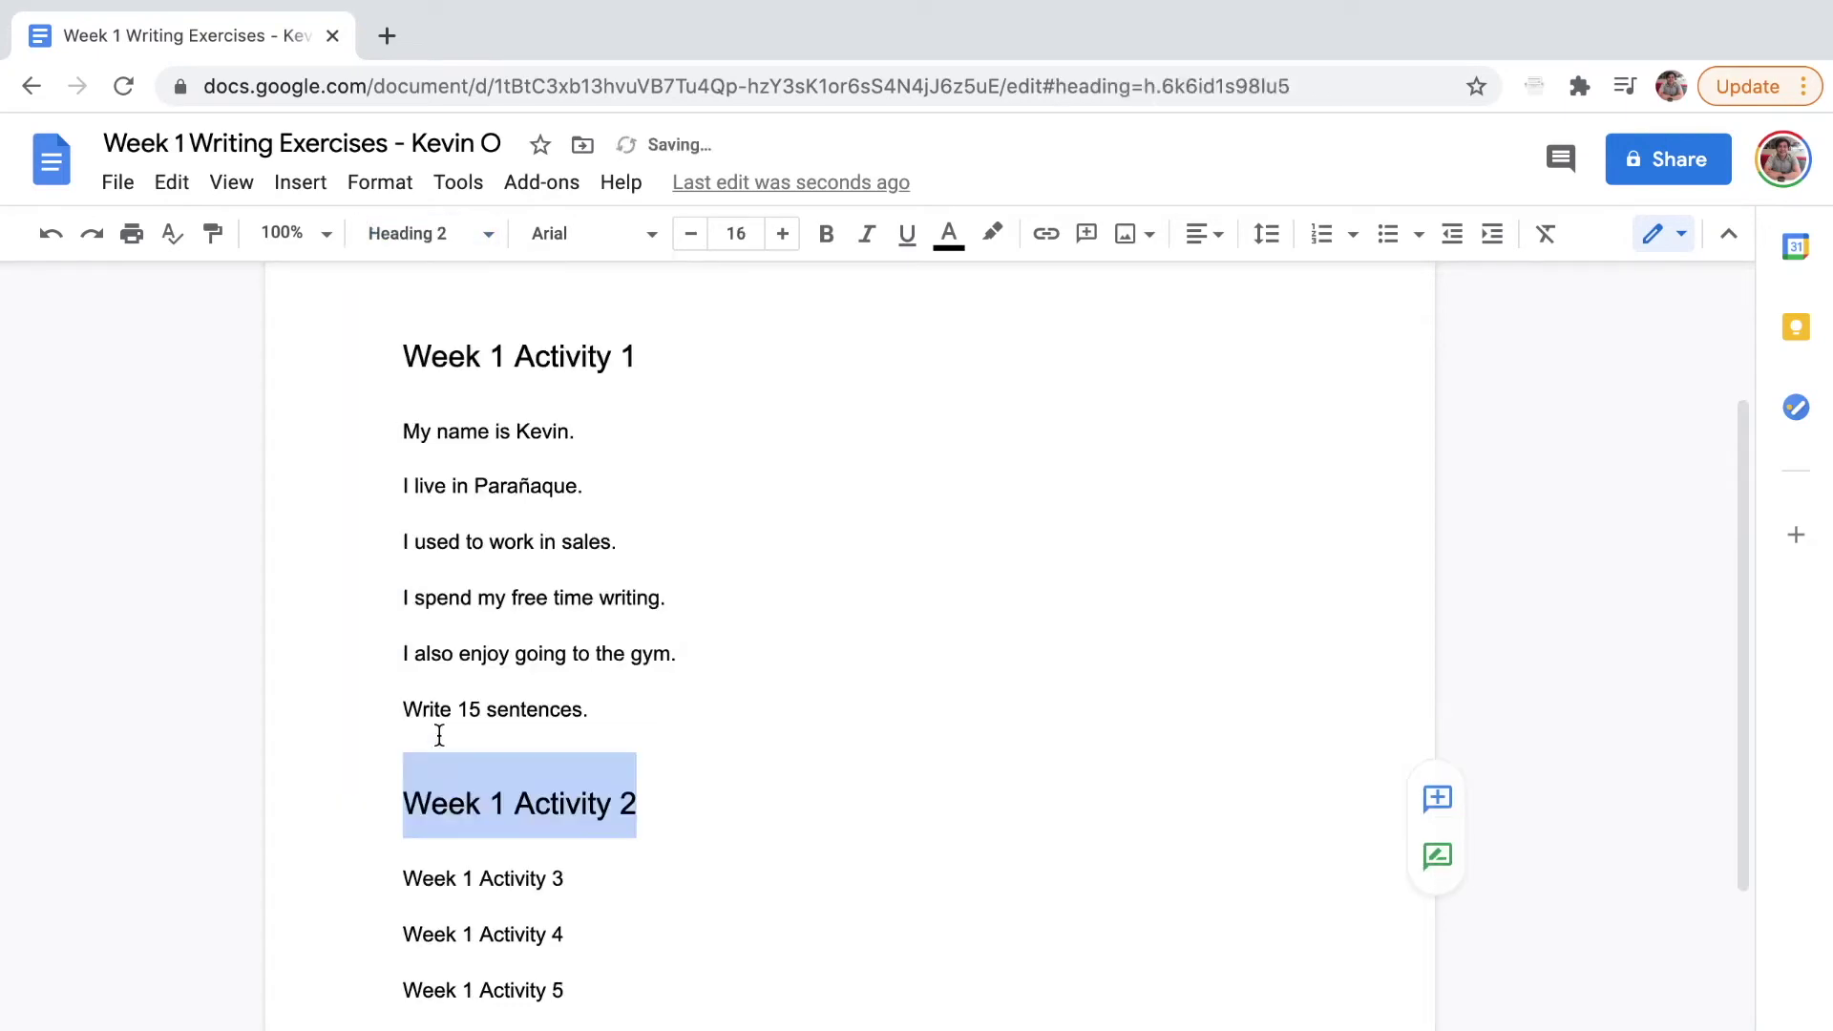
scroll(544, 806, "down", 2)
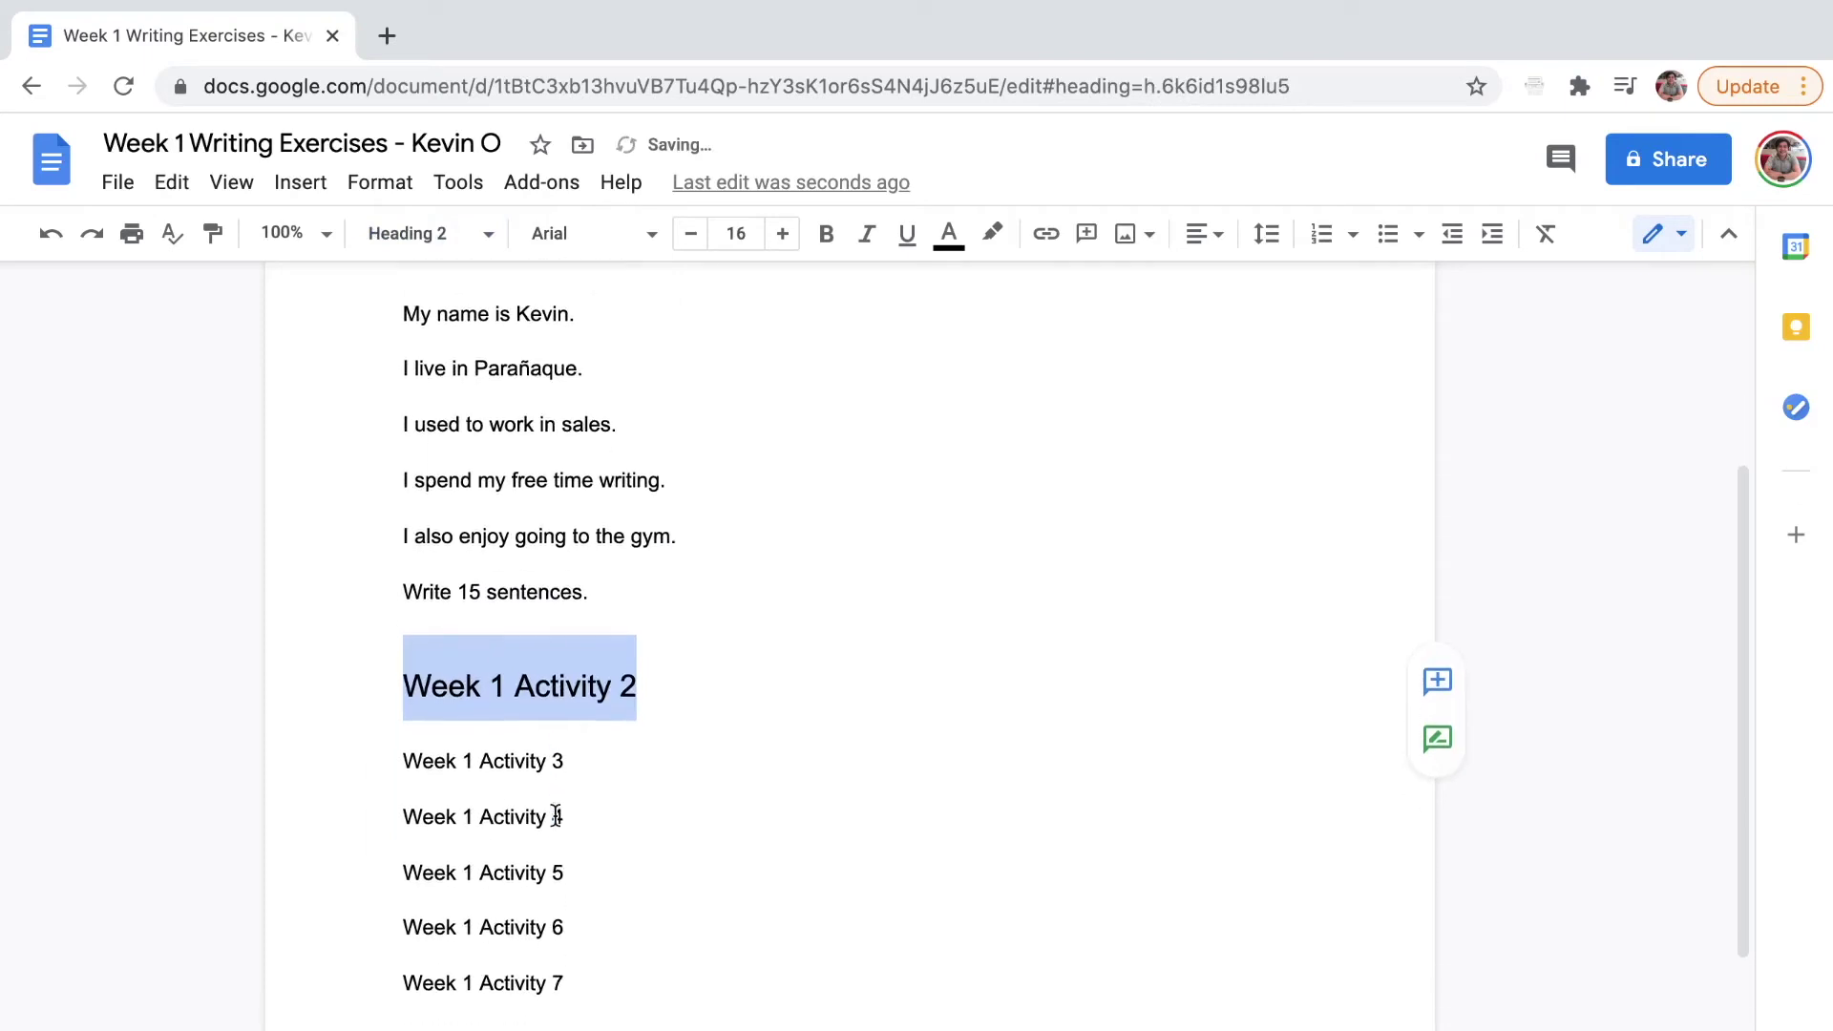
left_click(497, 736)
Place a copy of 'Write 15 sentences.' on a new line under the Activity 2 heading
triple_click(403, 584)
key("ctrl+c")
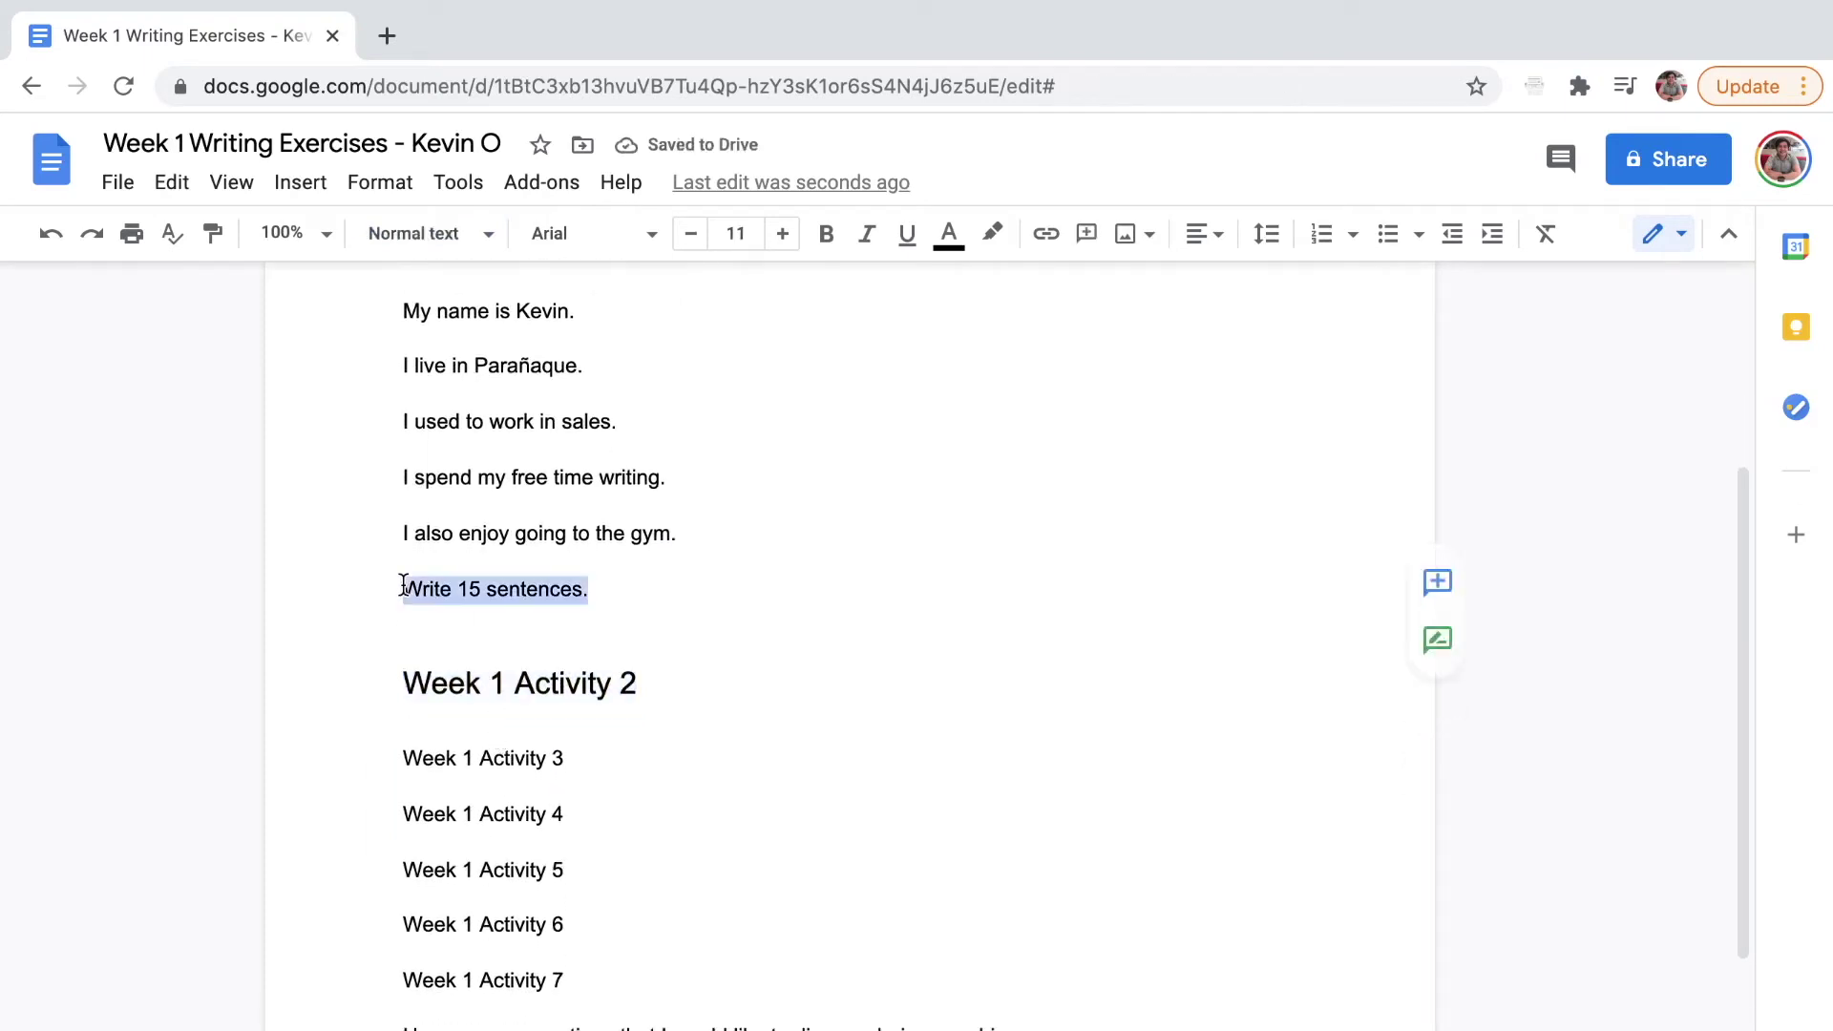
left_click(397, 726)
key("Return")
key("ctrl+v")
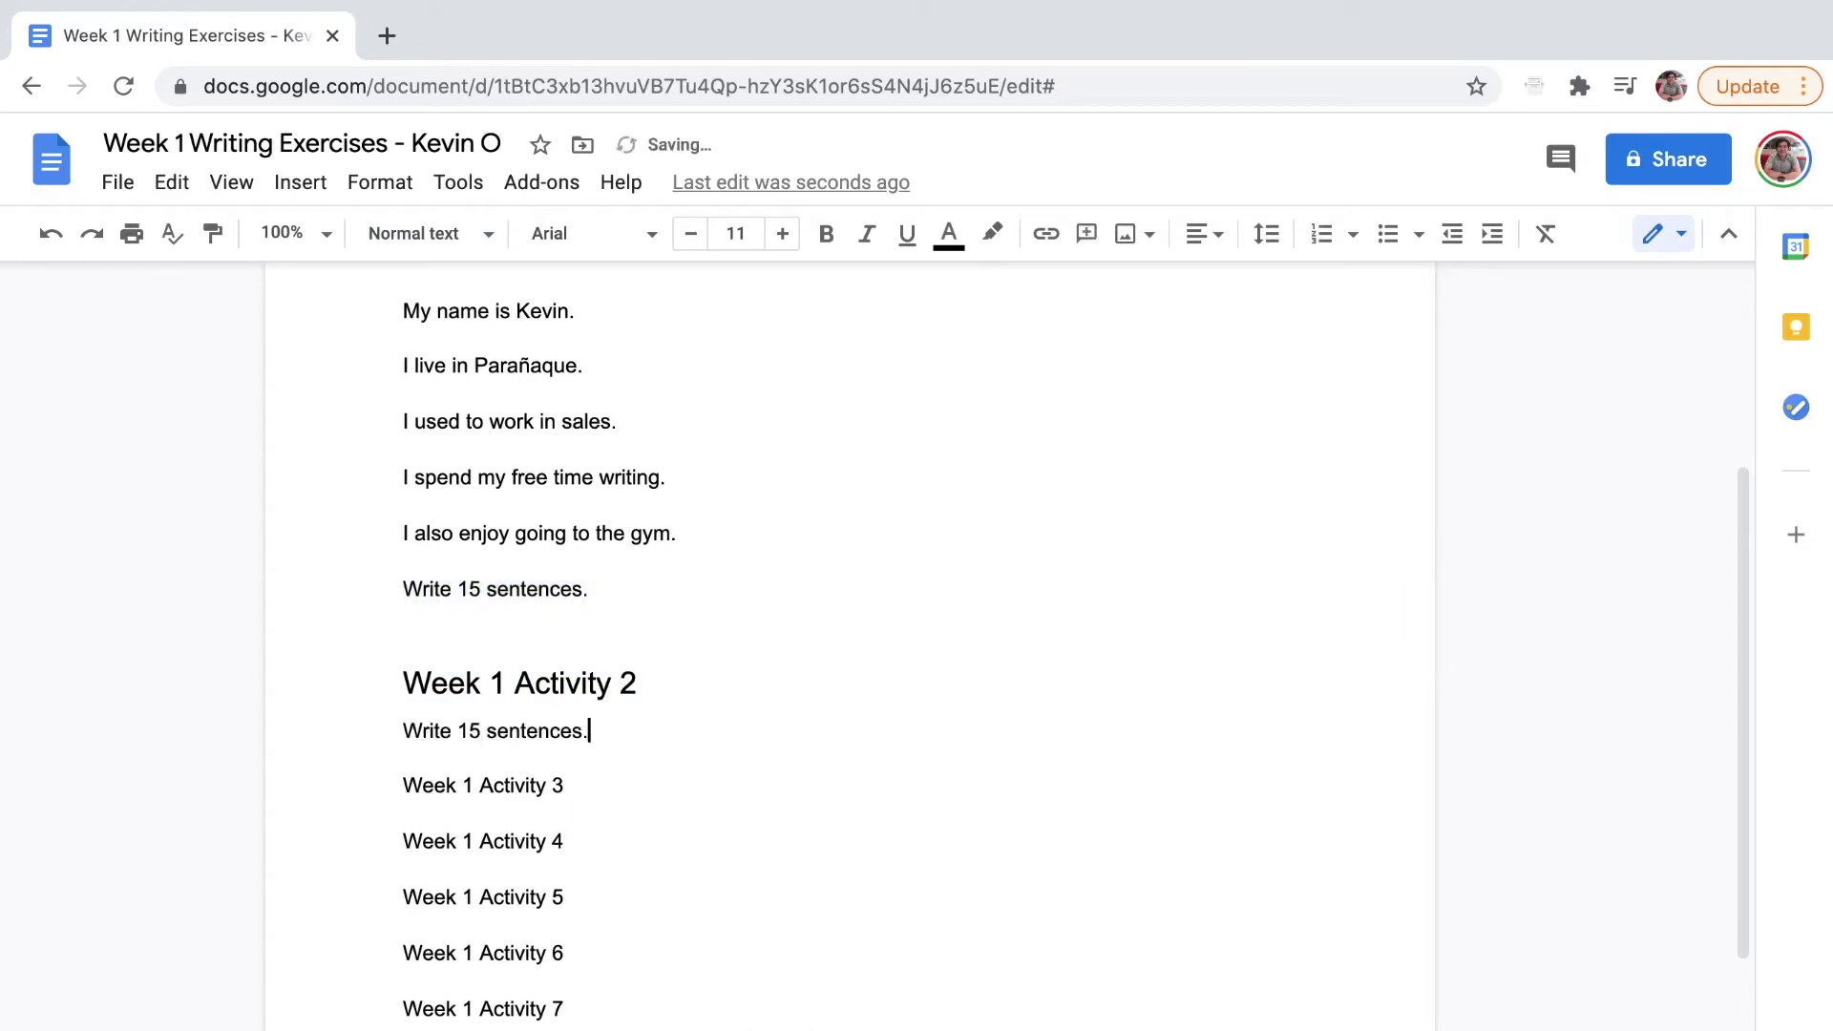
scroll(849, 645, "down", 3)
Select the 'Week 1 Activity 3' line for styling
left_click(412, 463)
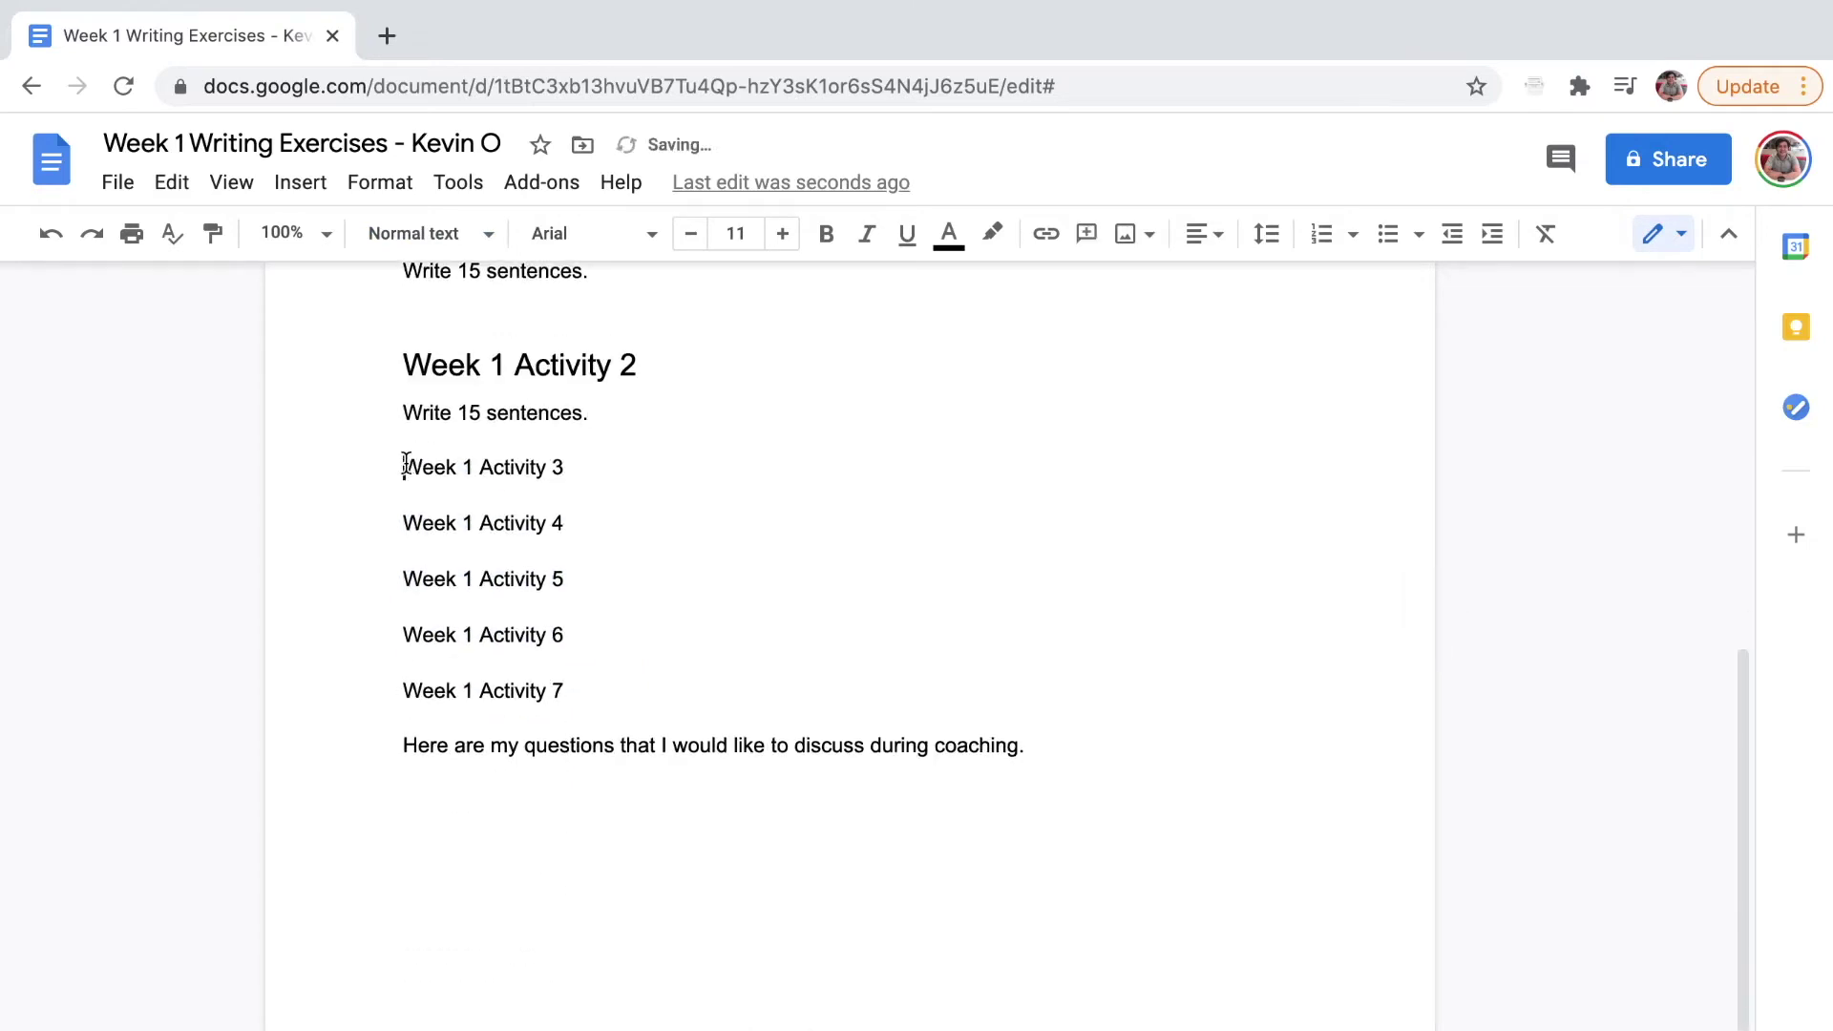
key("ctrl+shift+End")
key("Up")
key("shift+End")
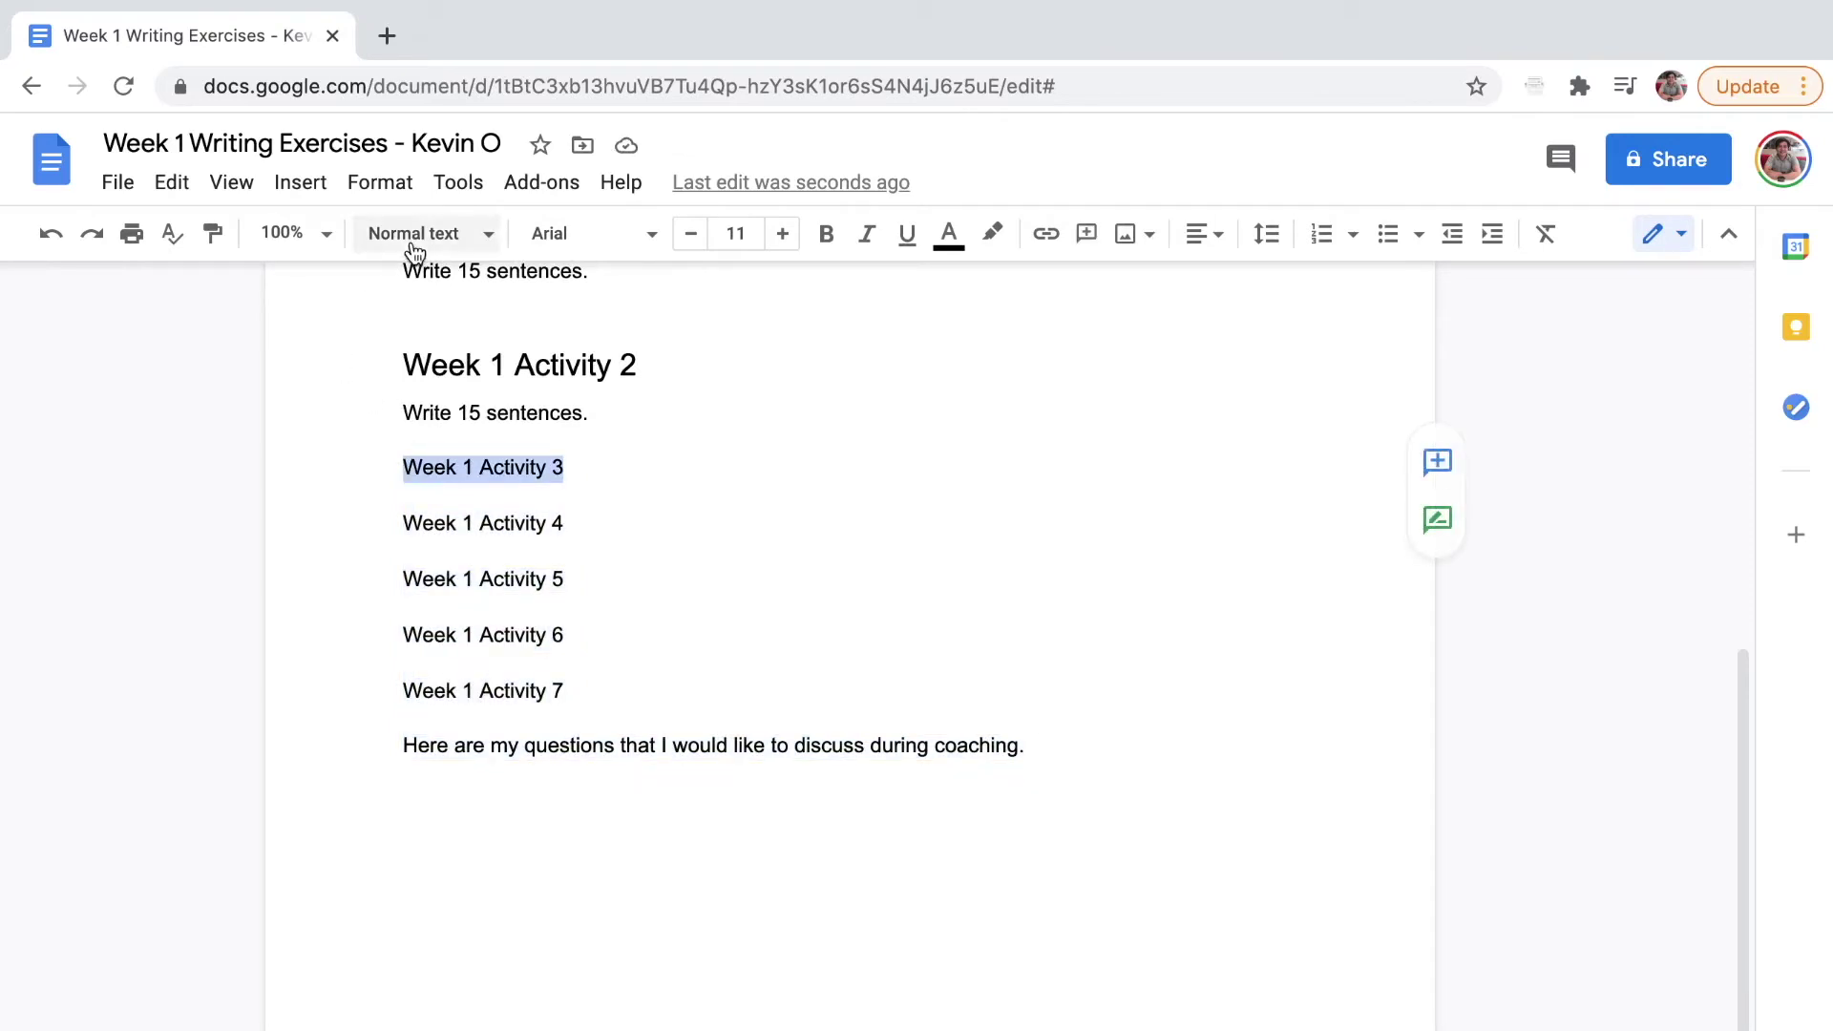
left_click(411, 238)
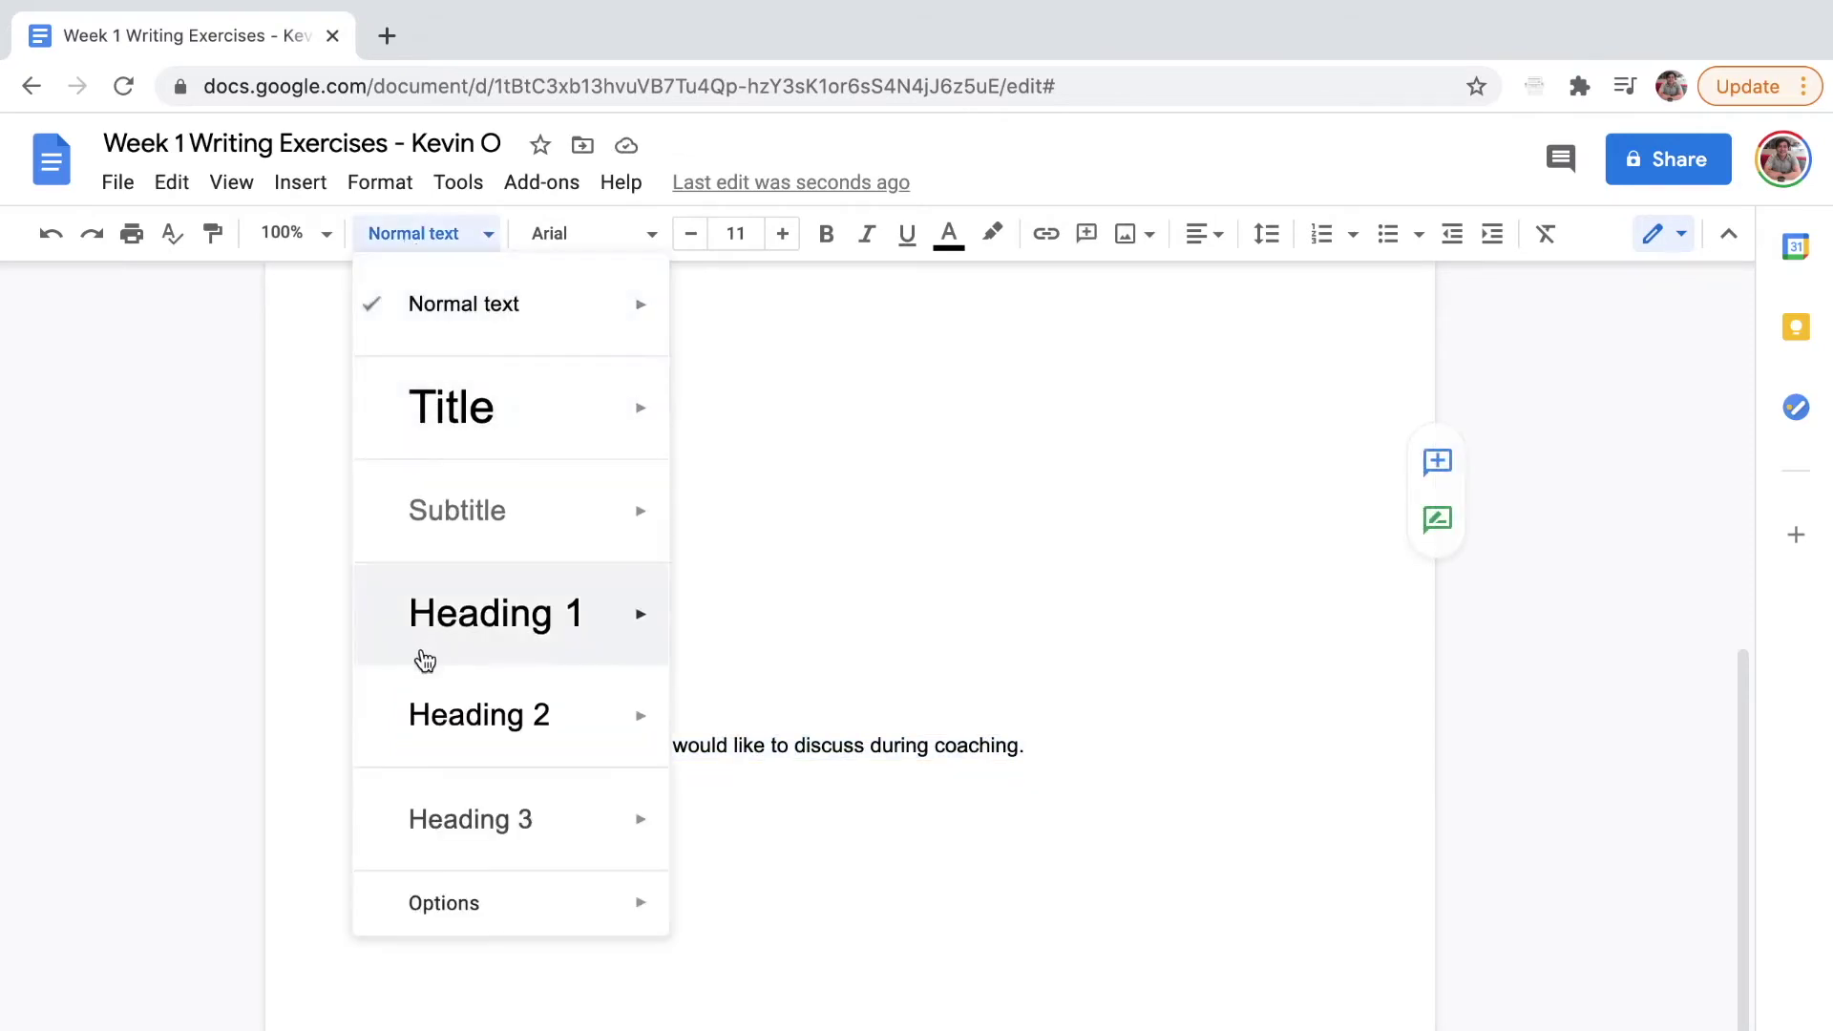
Make 'Week 1 Activity 3' a Heading 2 with 'Write 15 or more sentences.' below it
left_click(422, 704)
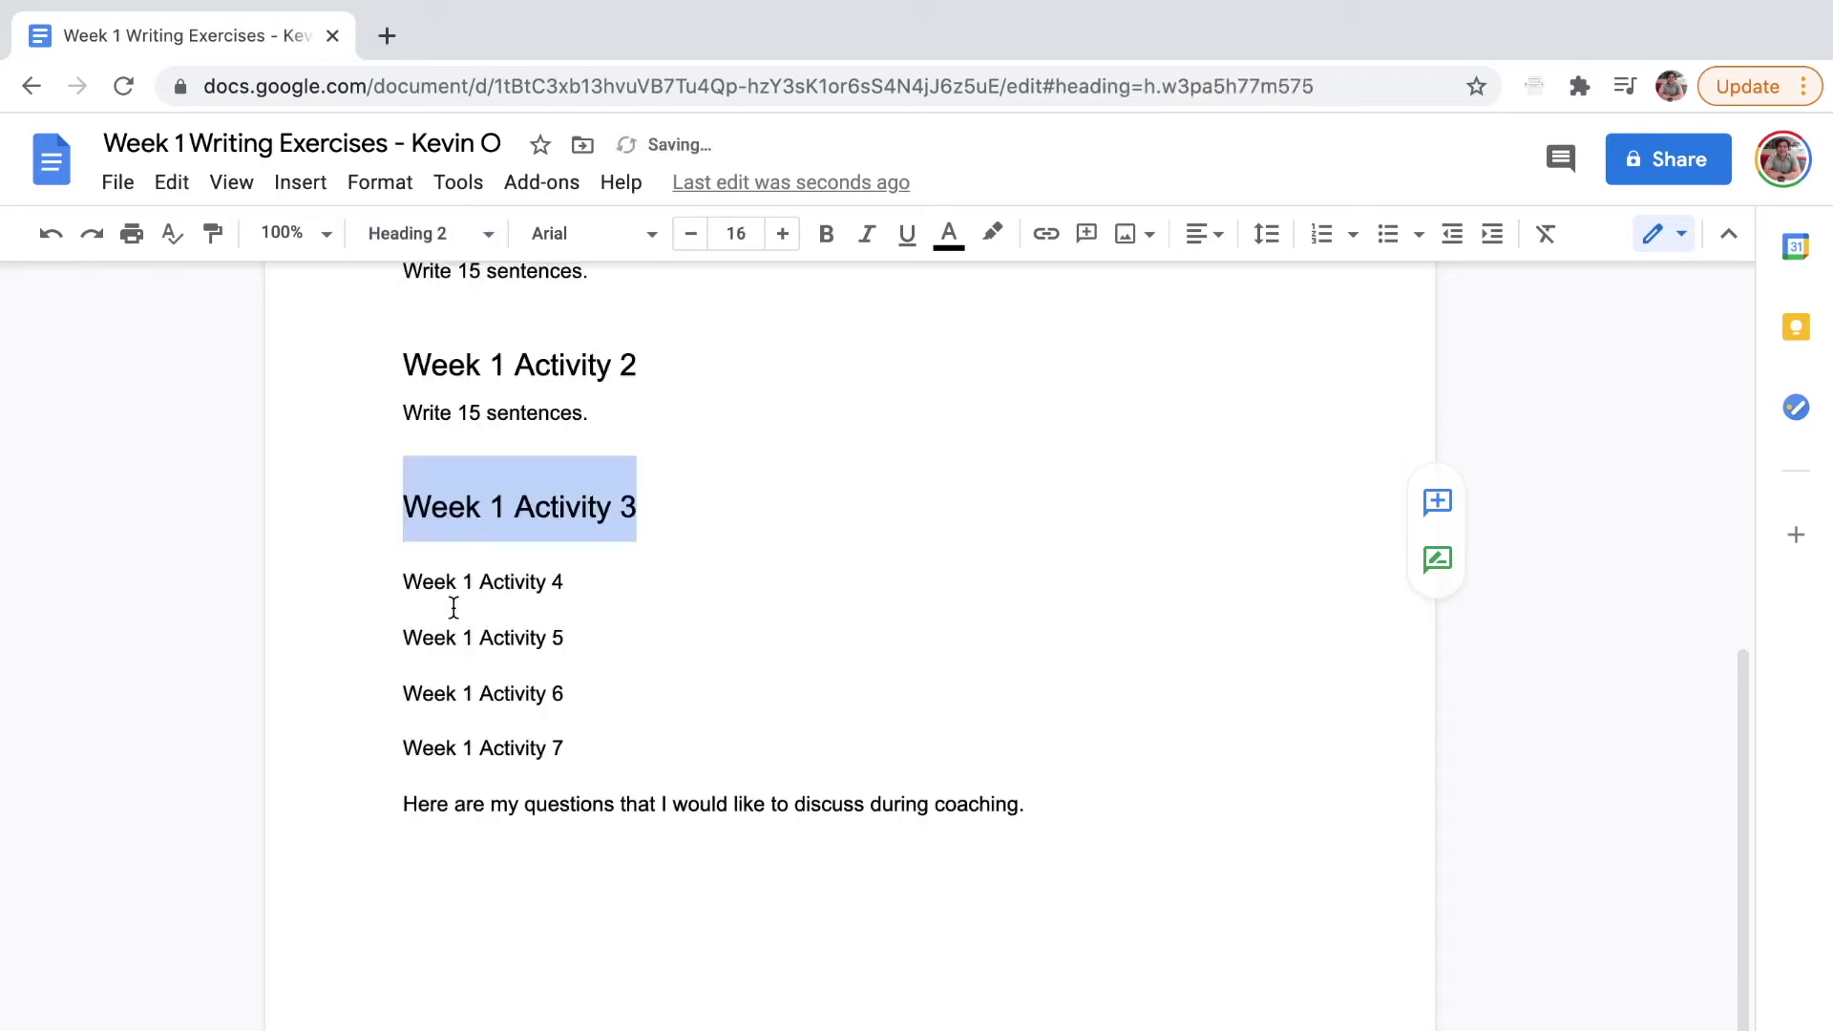
left_click(453, 557)
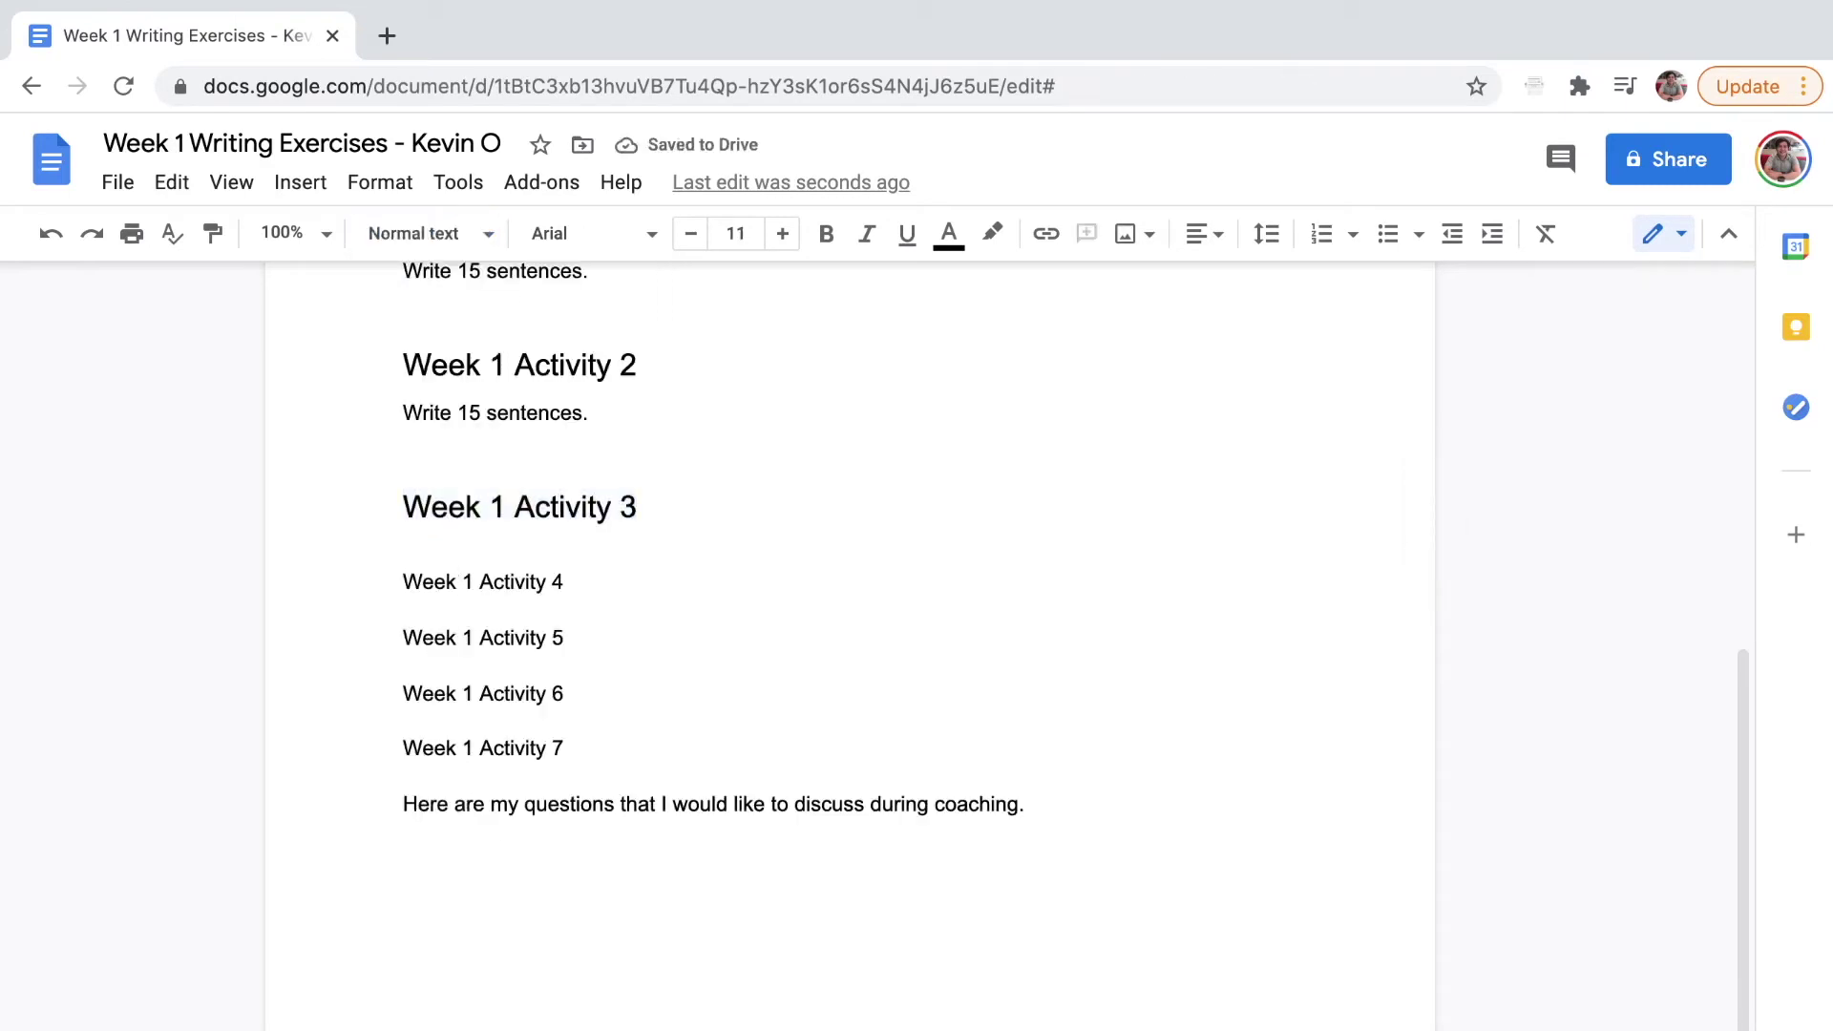
key("Return")
type("Write 15 sentences.")
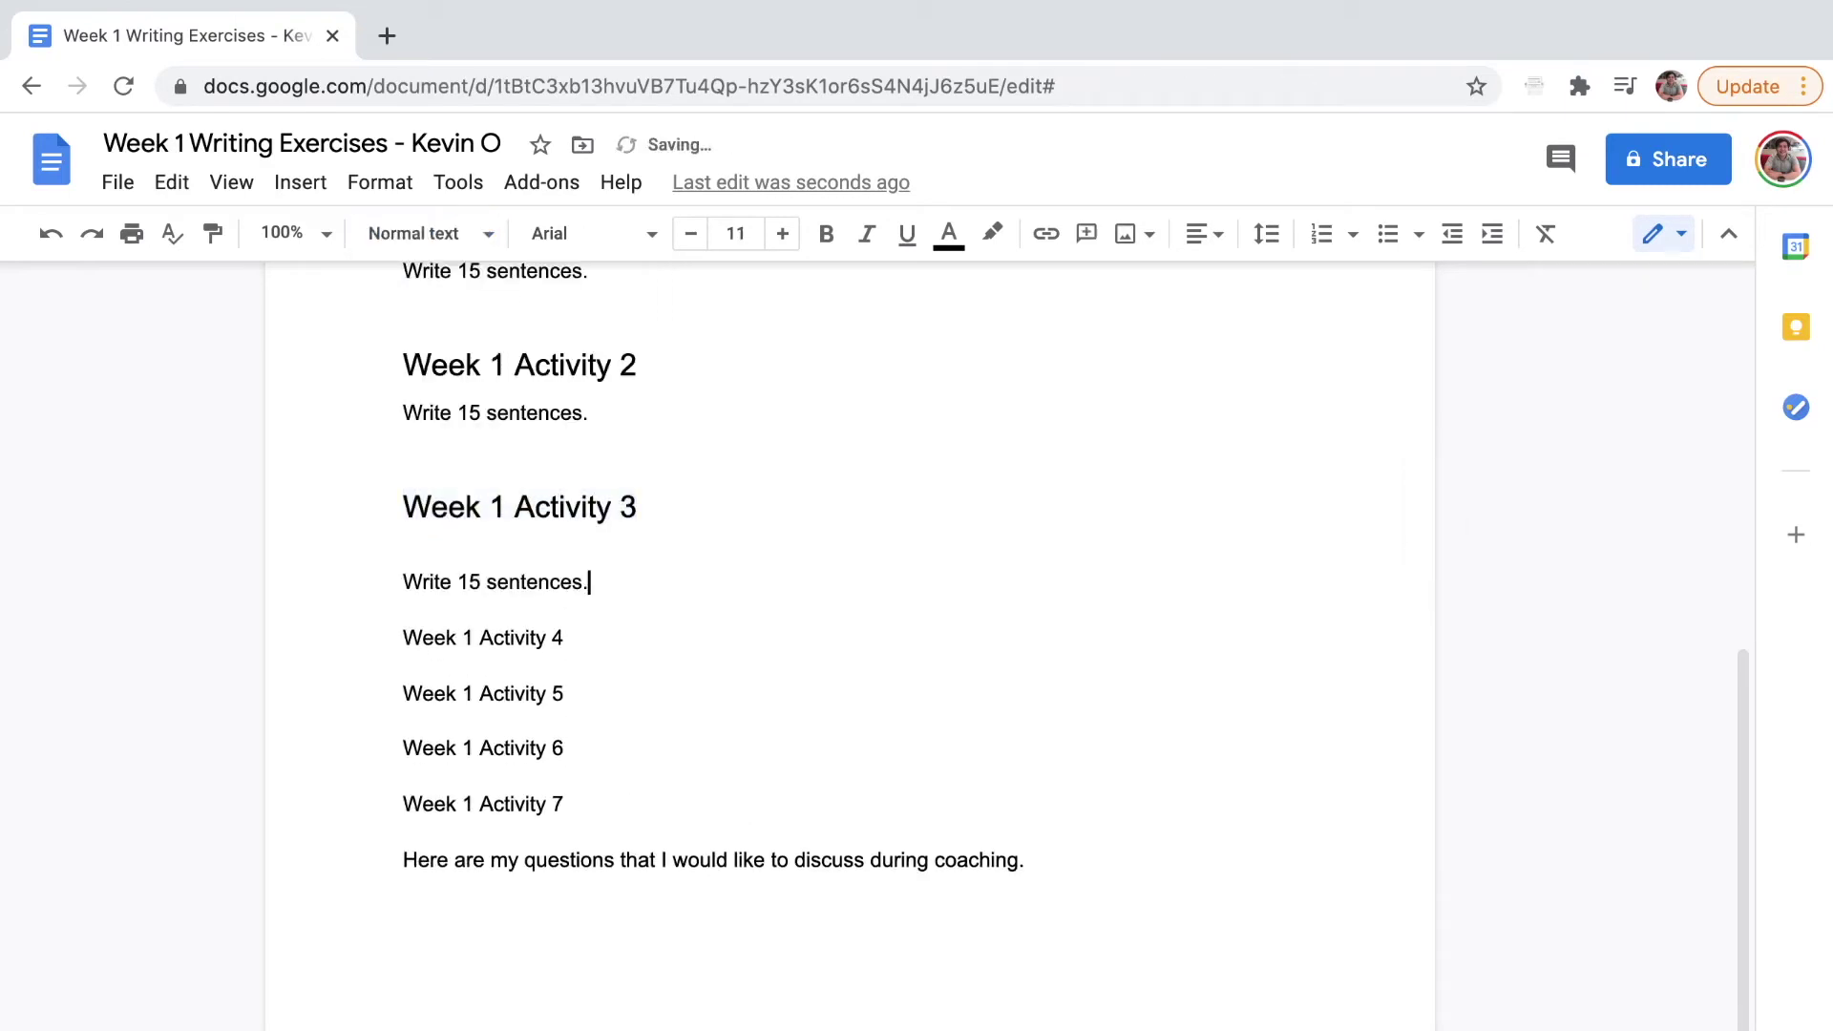
left_click(484, 581)
type("or more")
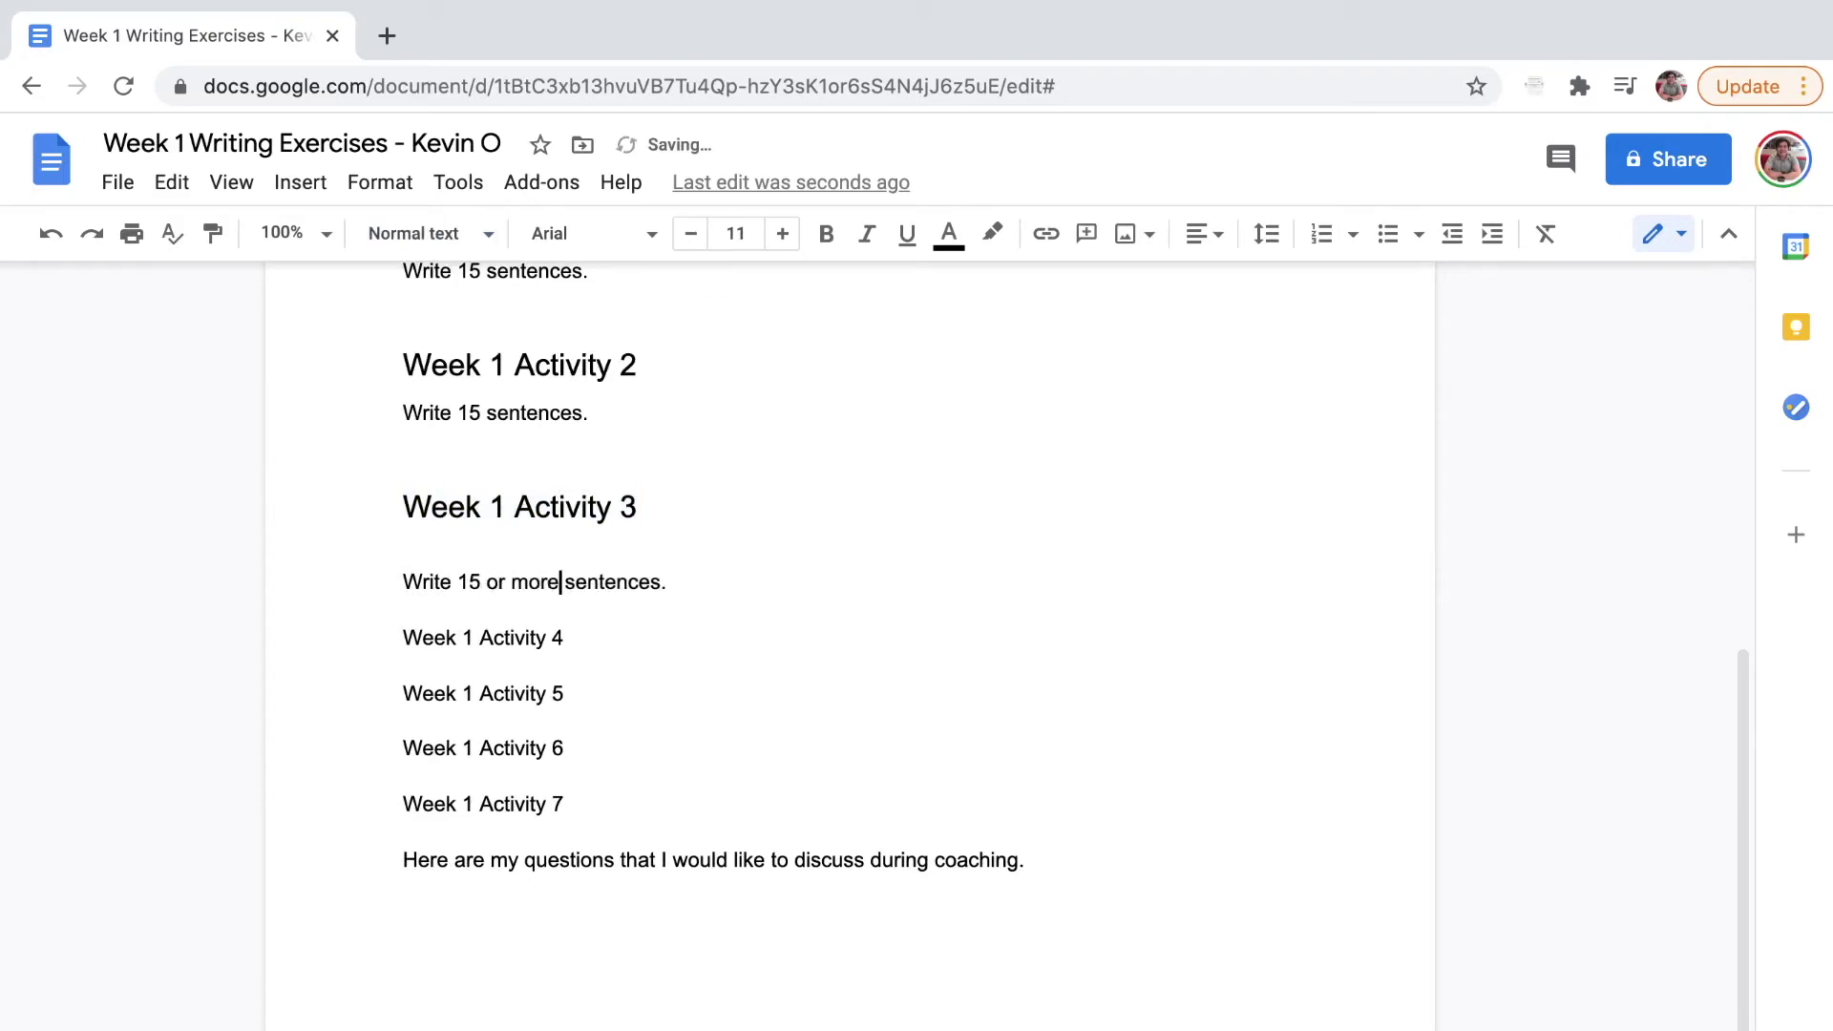
Add the line 'Be as detailed as possible.' and select the 'Week 1 Activity 4' line
left_click(666, 581)
key("Return")
type("B")
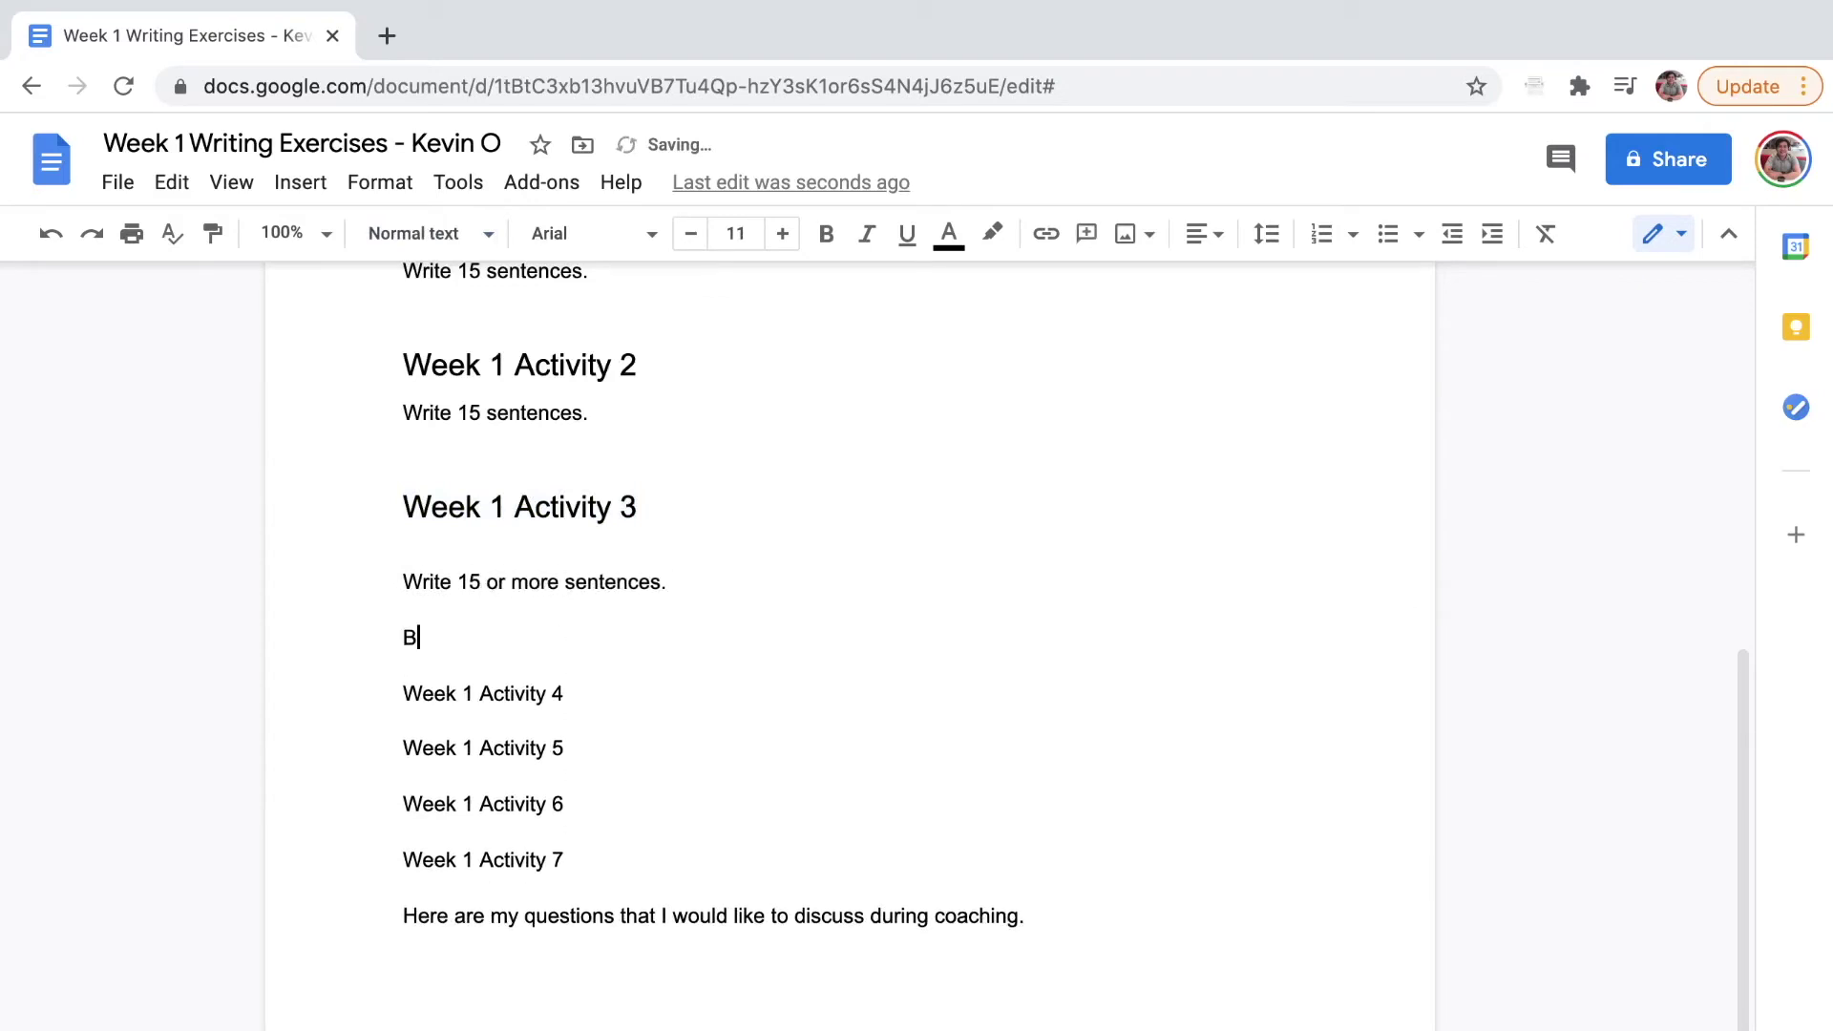
type("e as detailed as po")
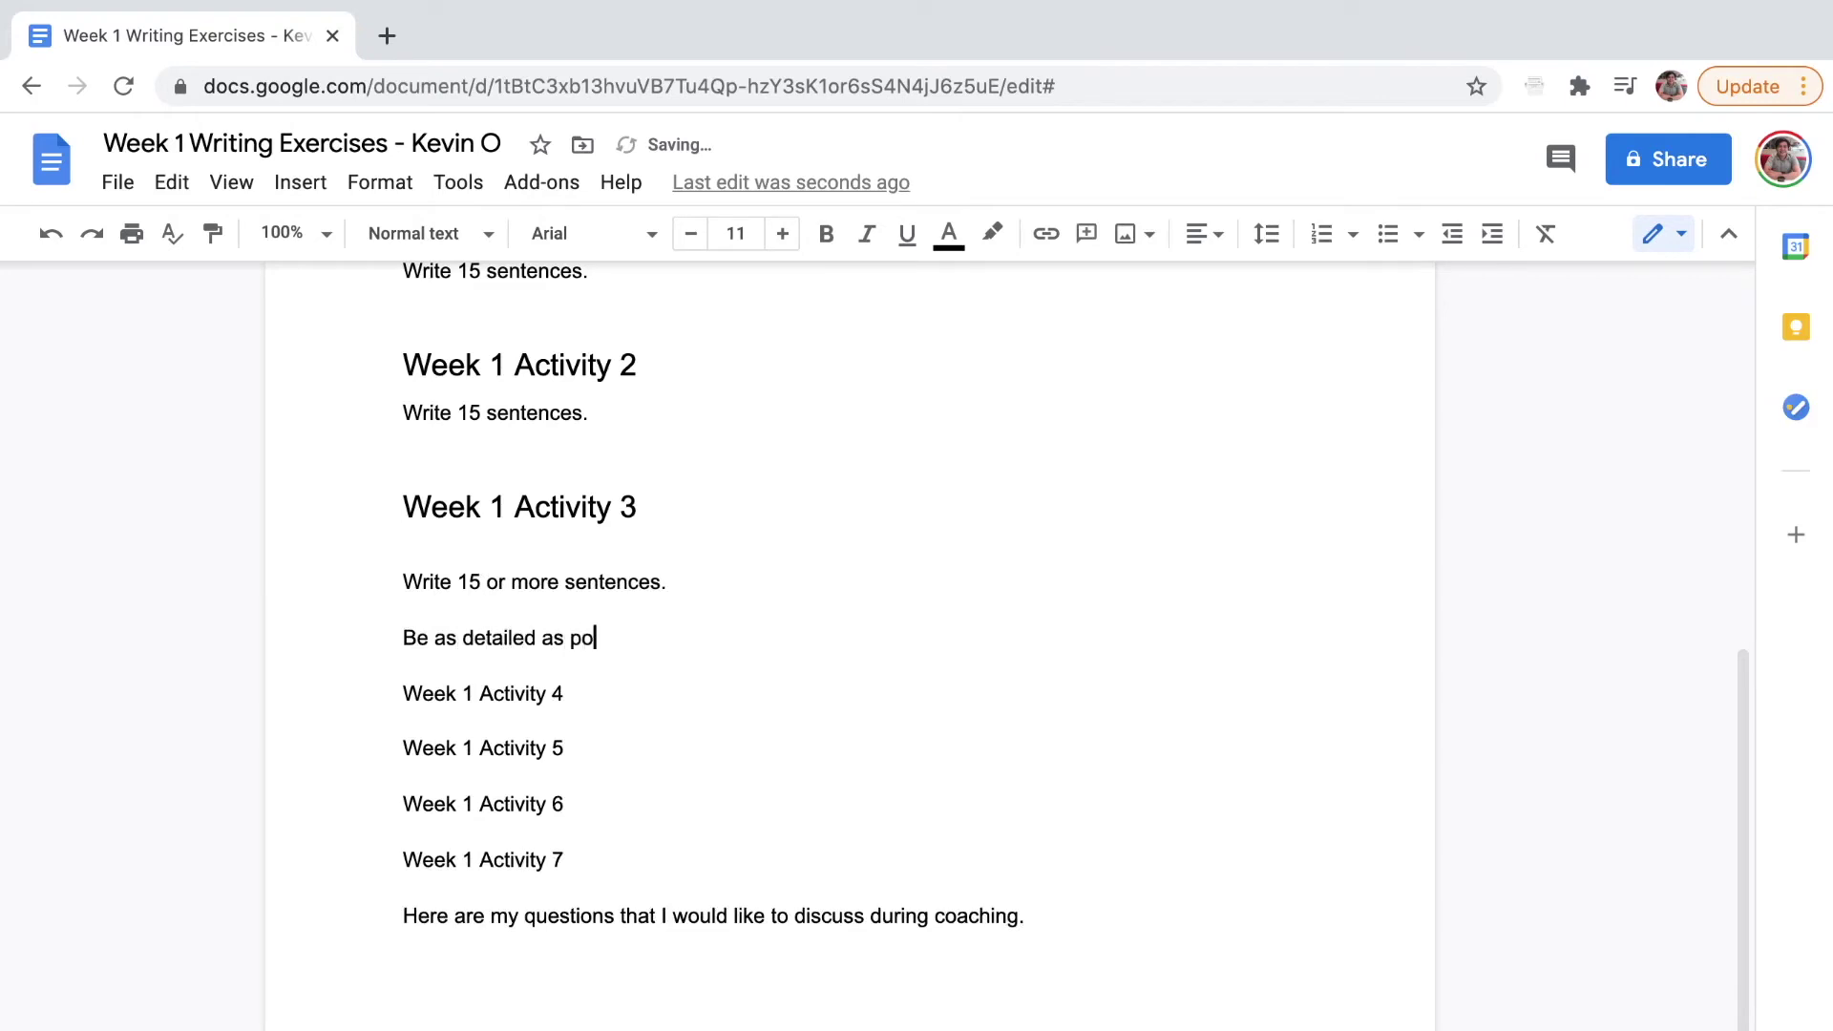
type("ssible.")
key("Down")
key("shift+Home")
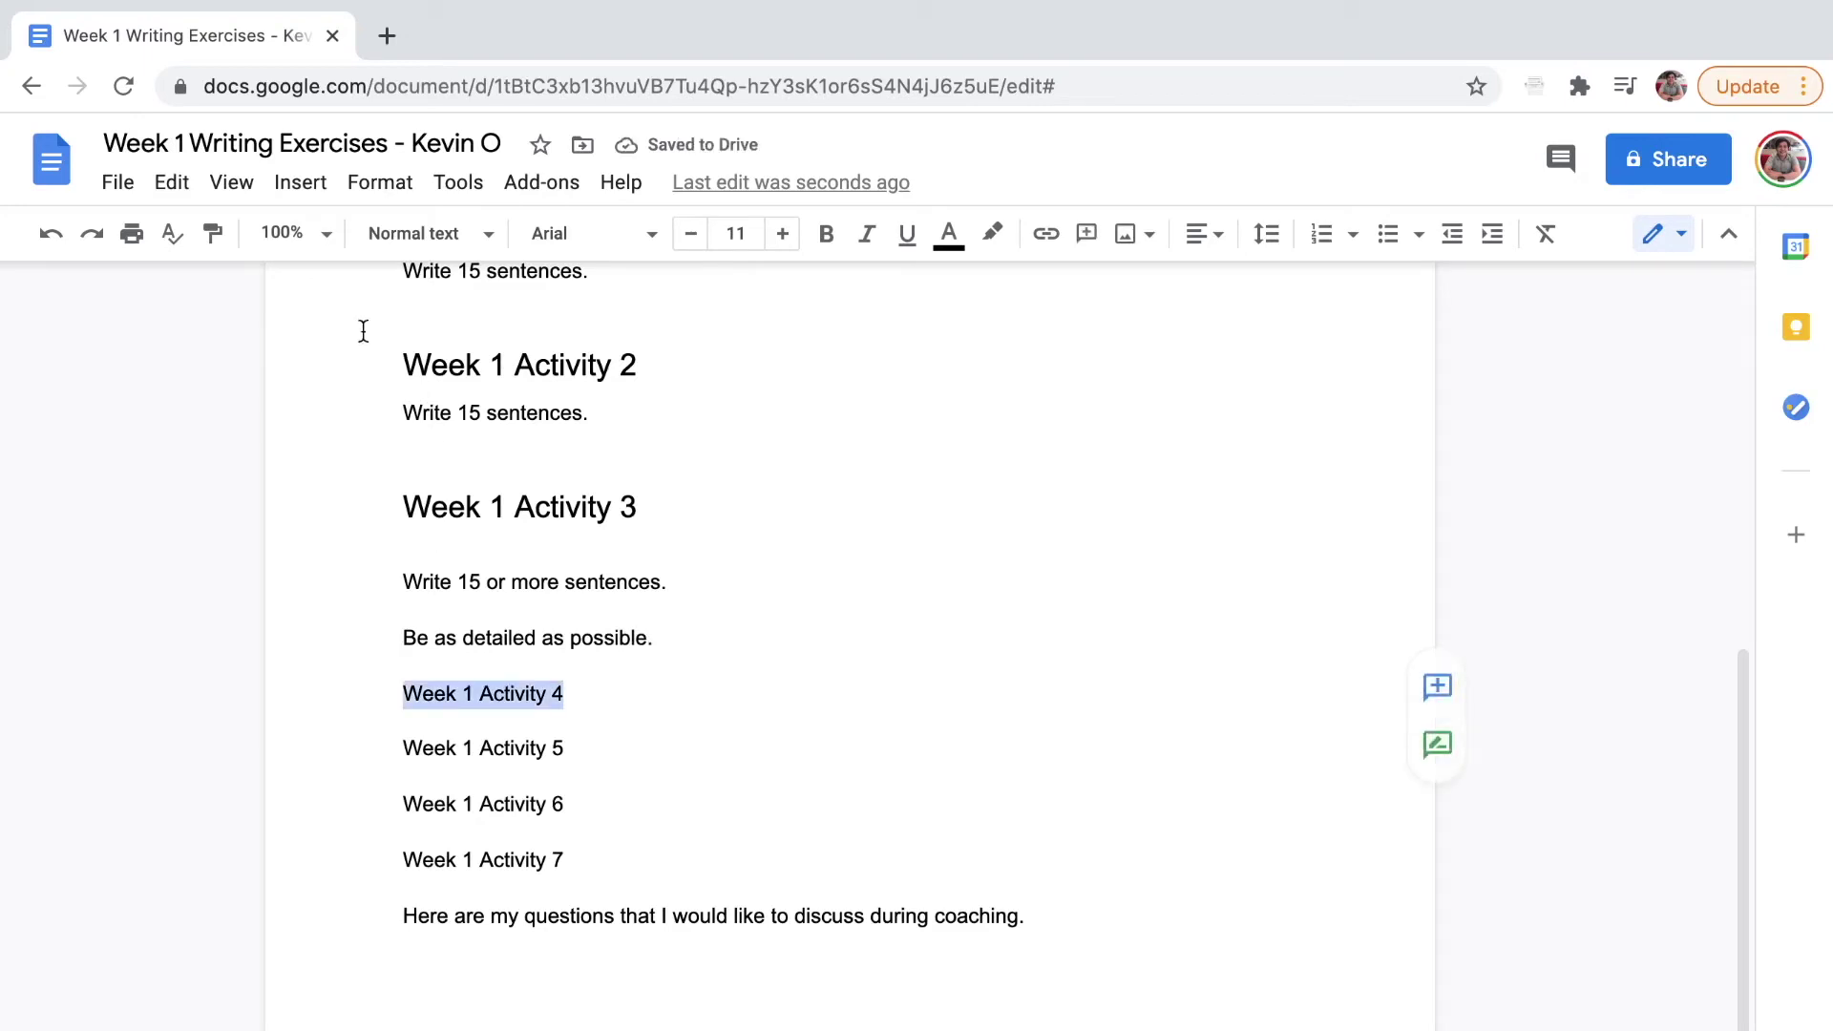
Make 'Week 1 Activity 4' a Heading 2 with 'Write 15 or more sentences.' beneath it
left_click(416, 237)
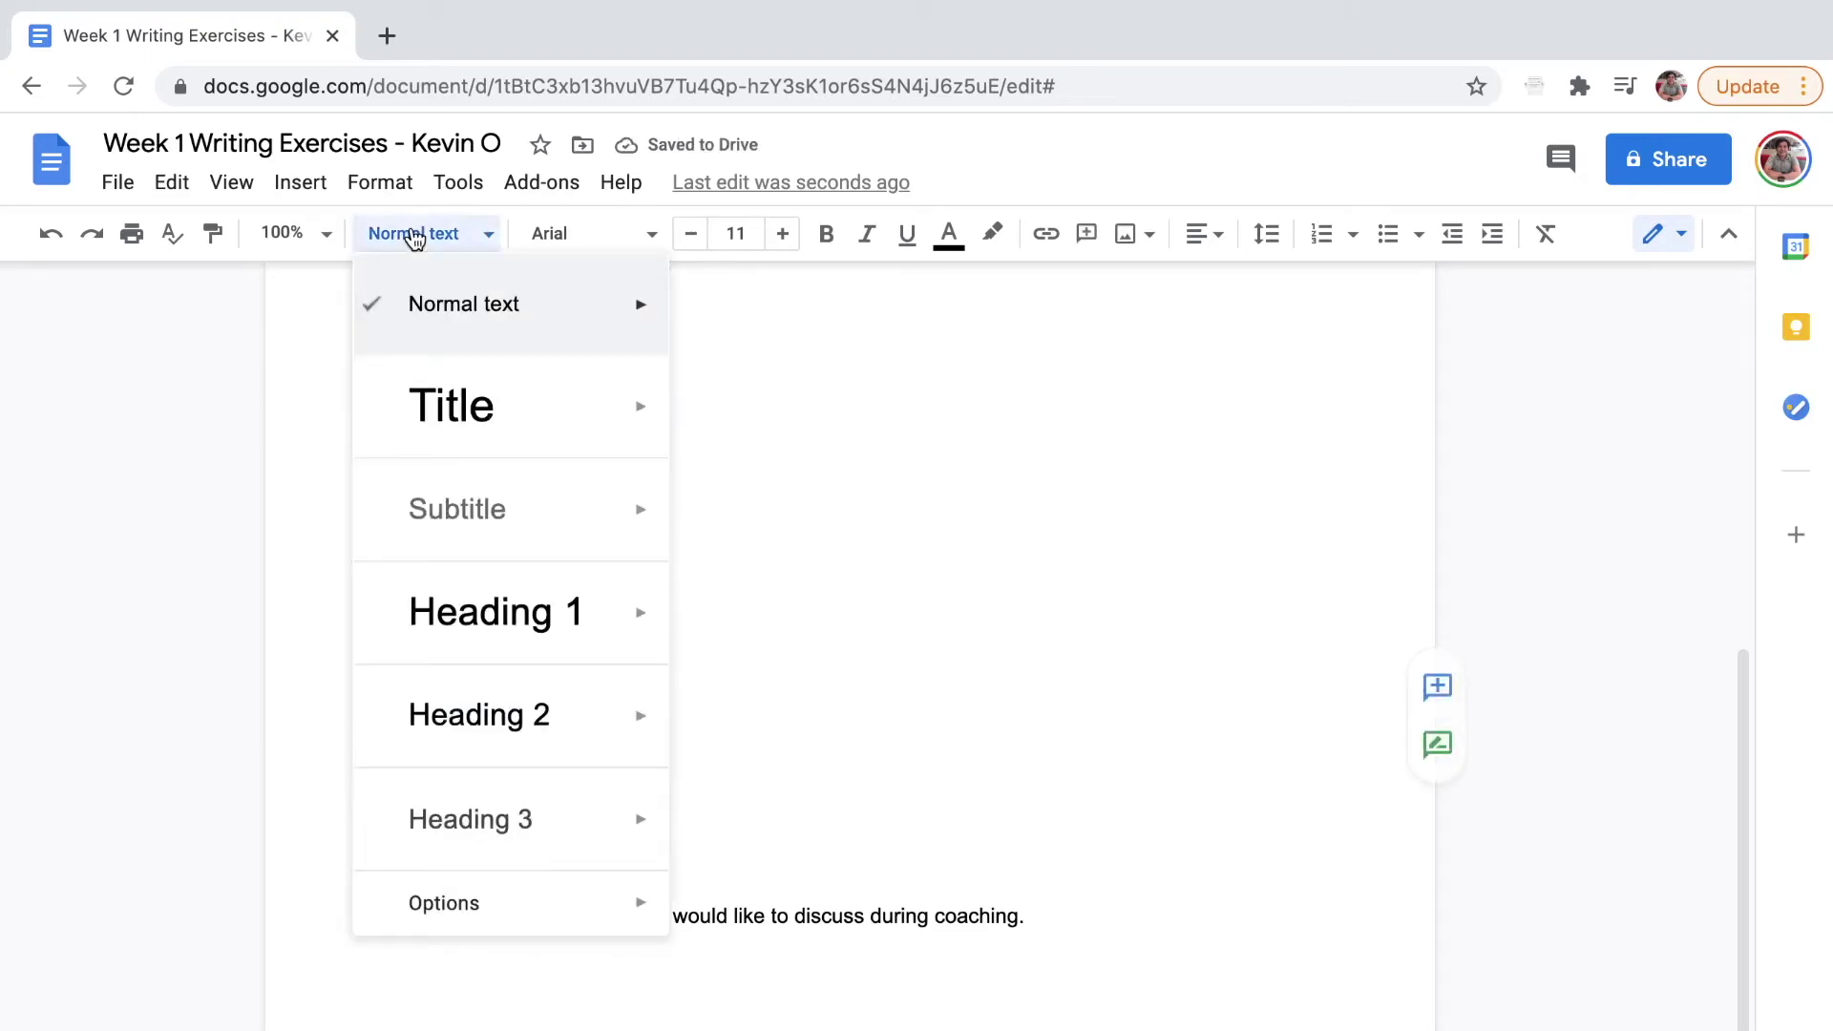
left_click(442, 731)
left_click(435, 788)
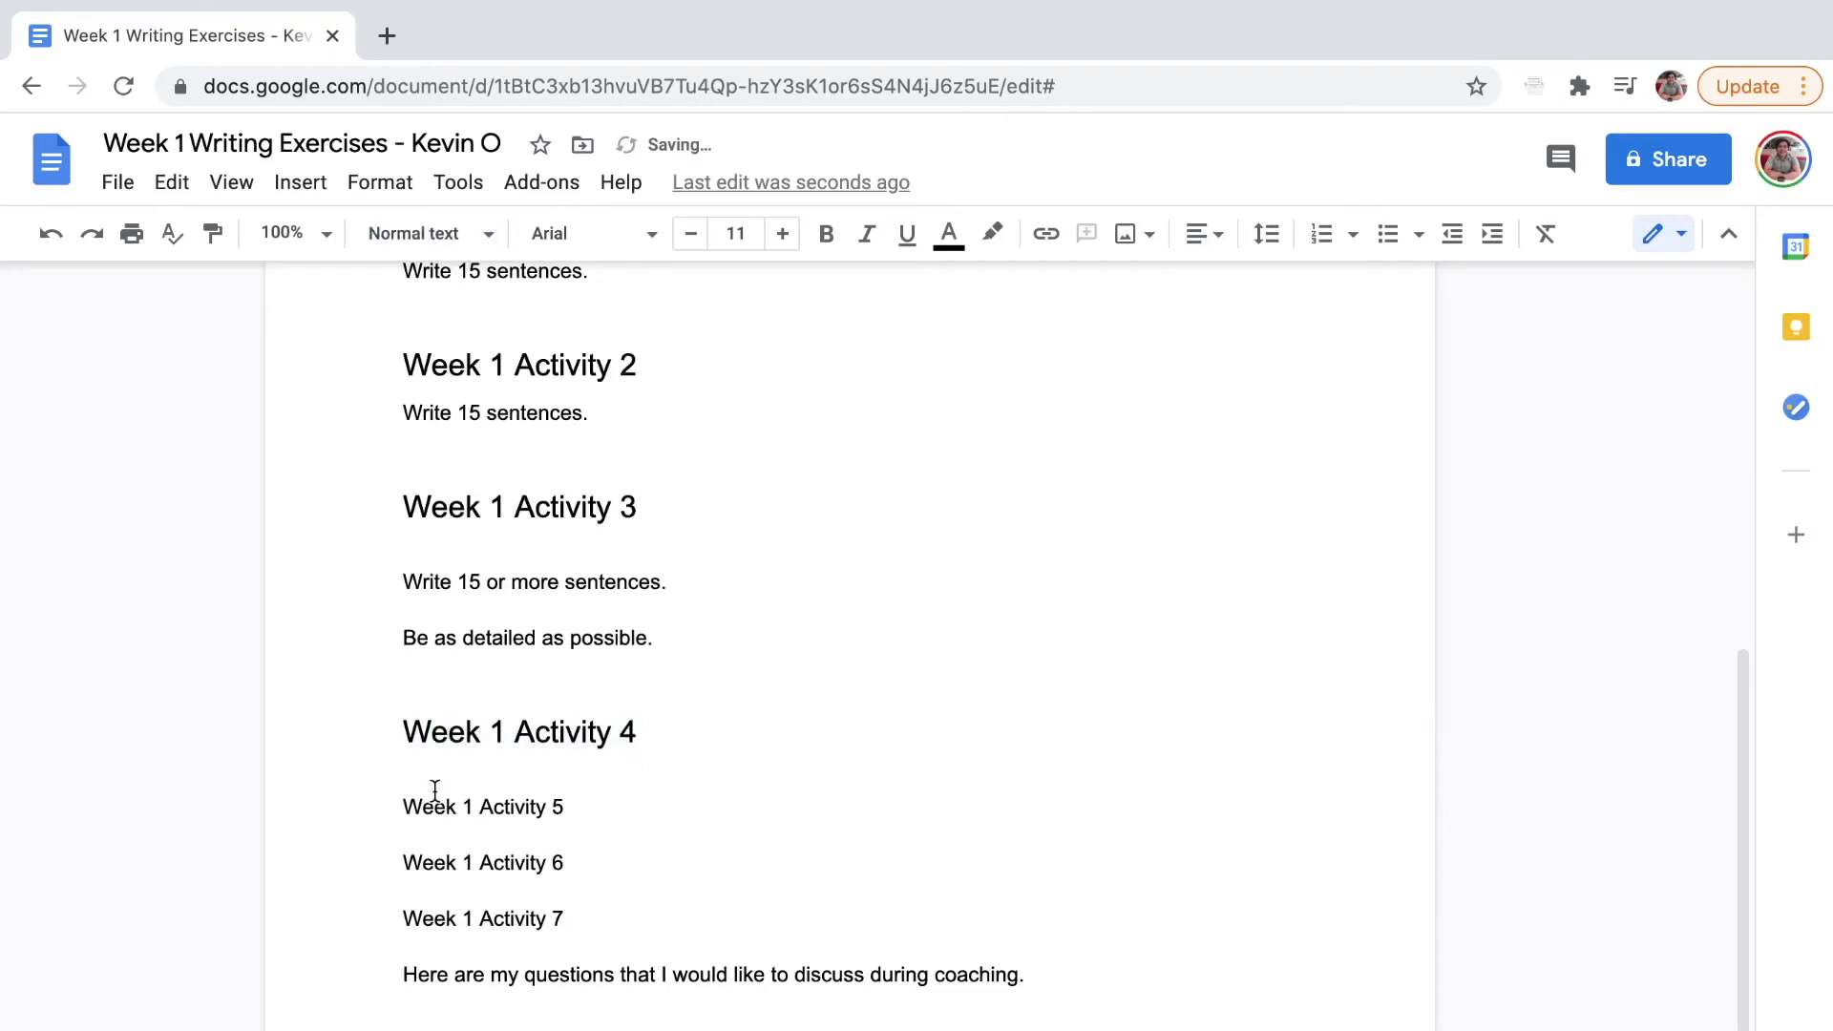
key("Return")
type("Write 15 sentences.")
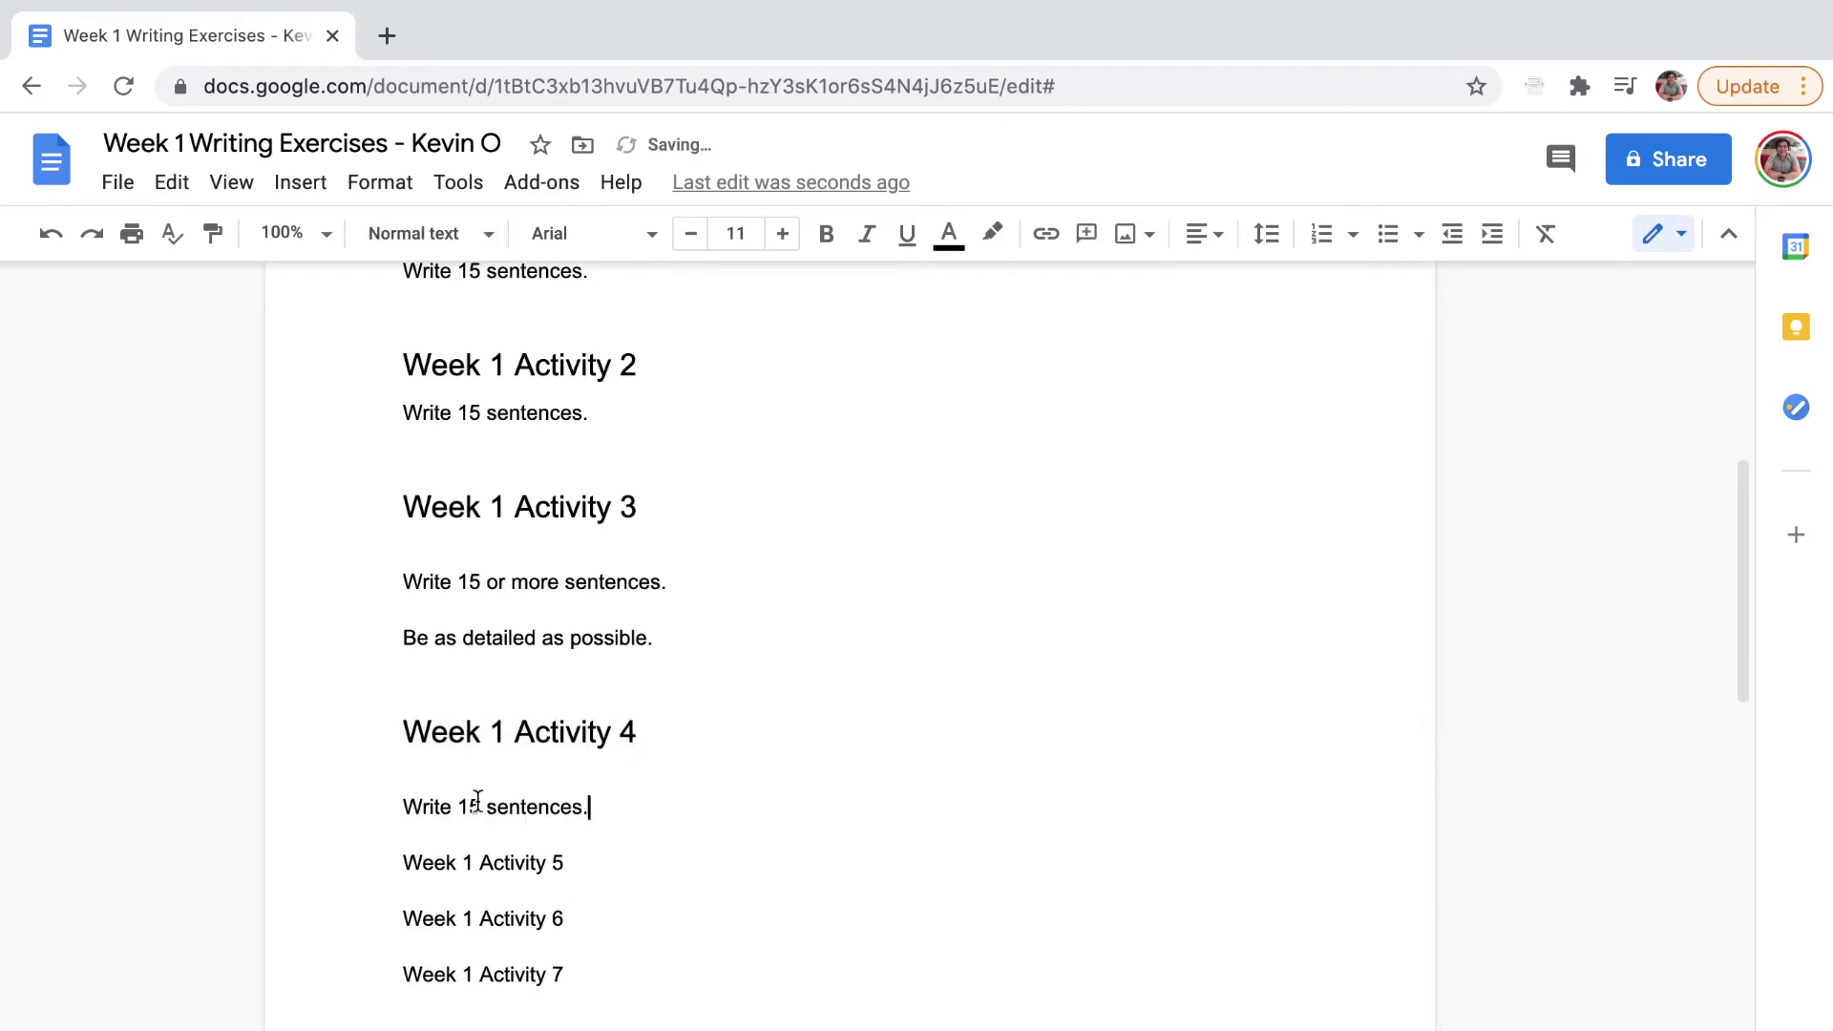
type("or more")
key("Home")
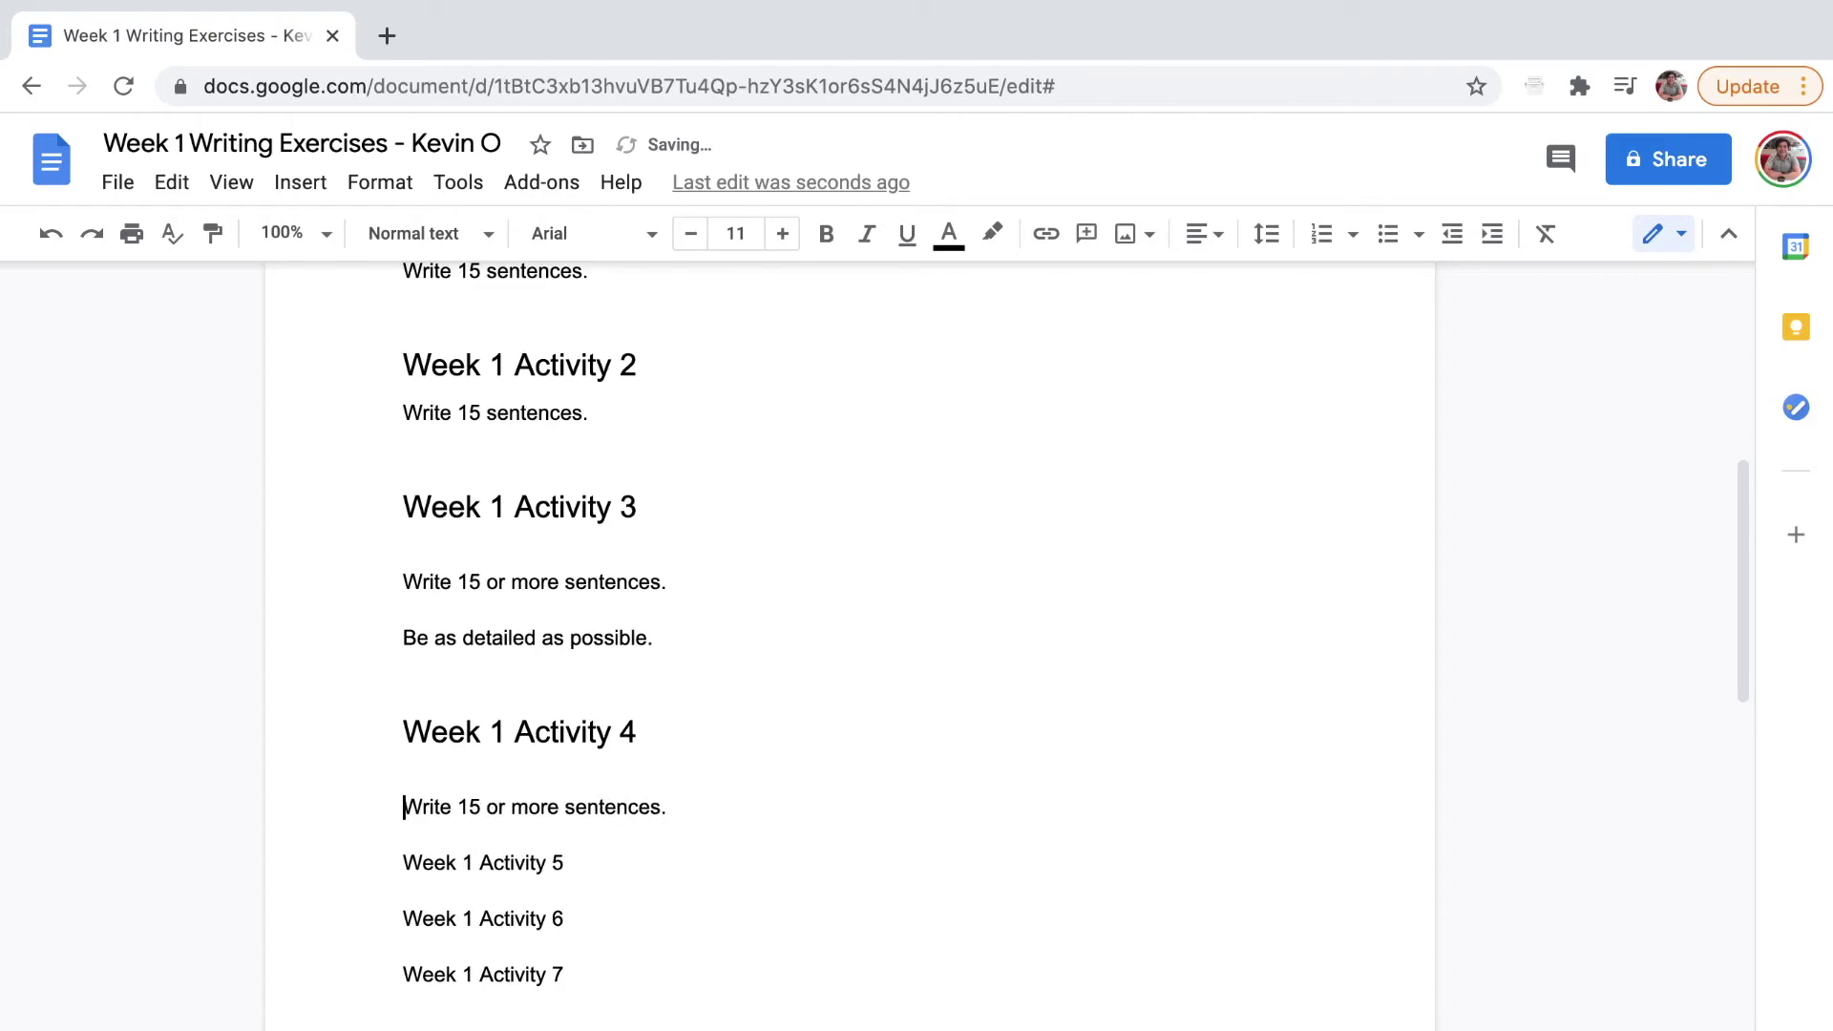
Put 'Be as detailed as possible.' under Activity 4 while keeping it under Activity 3
triple_click(432, 632)
key("ctrl+c")
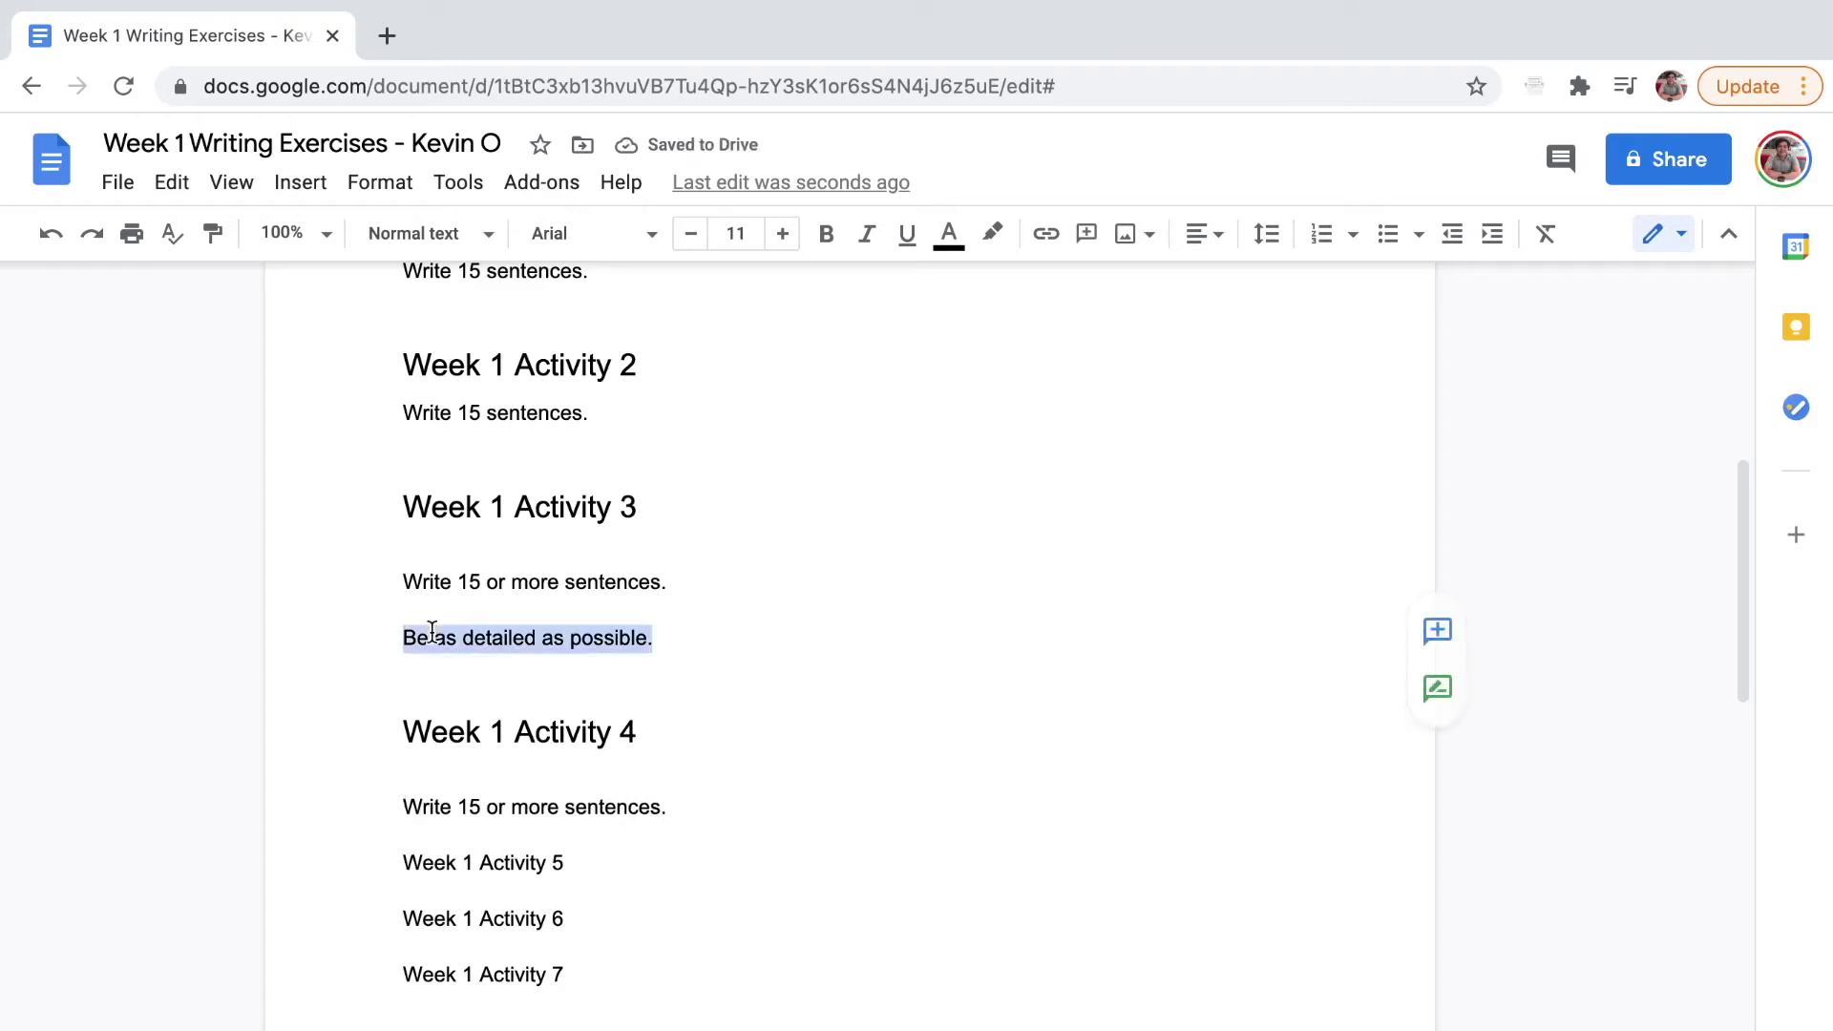
key("BackSpace")
left_click(697, 818)
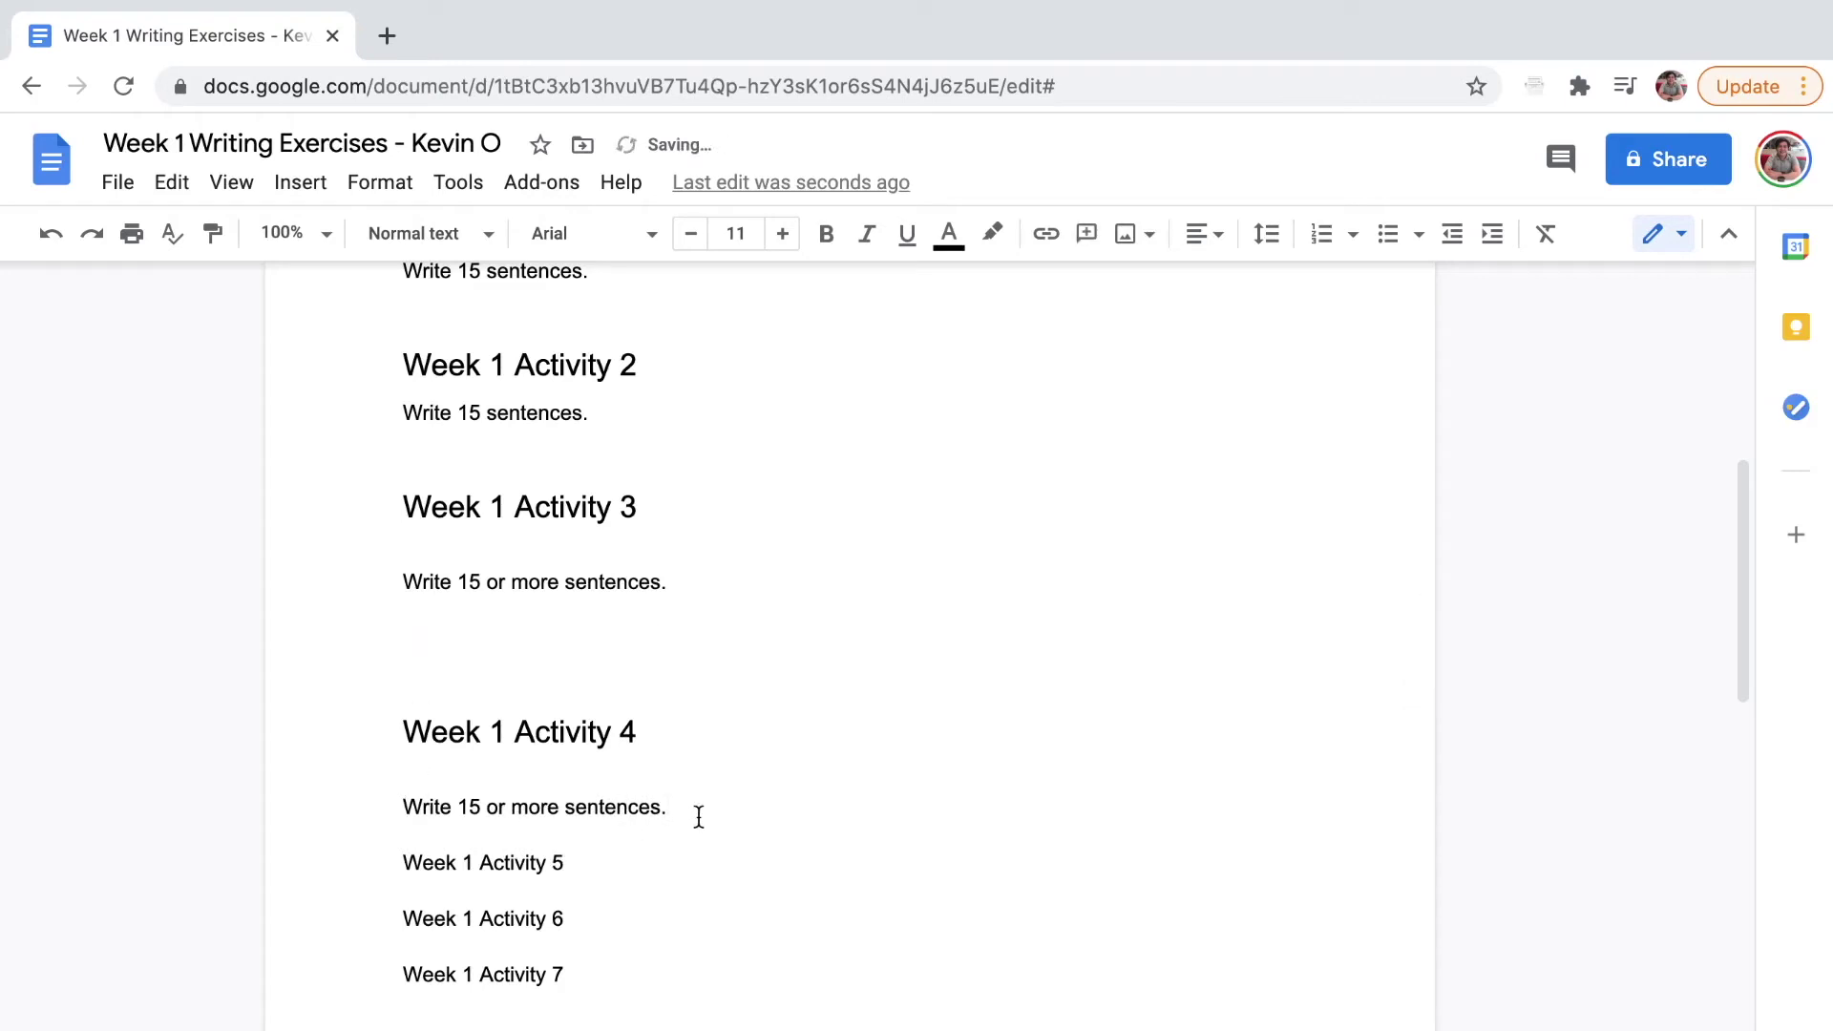
key("ctrl+v")
left_click(666, 811)
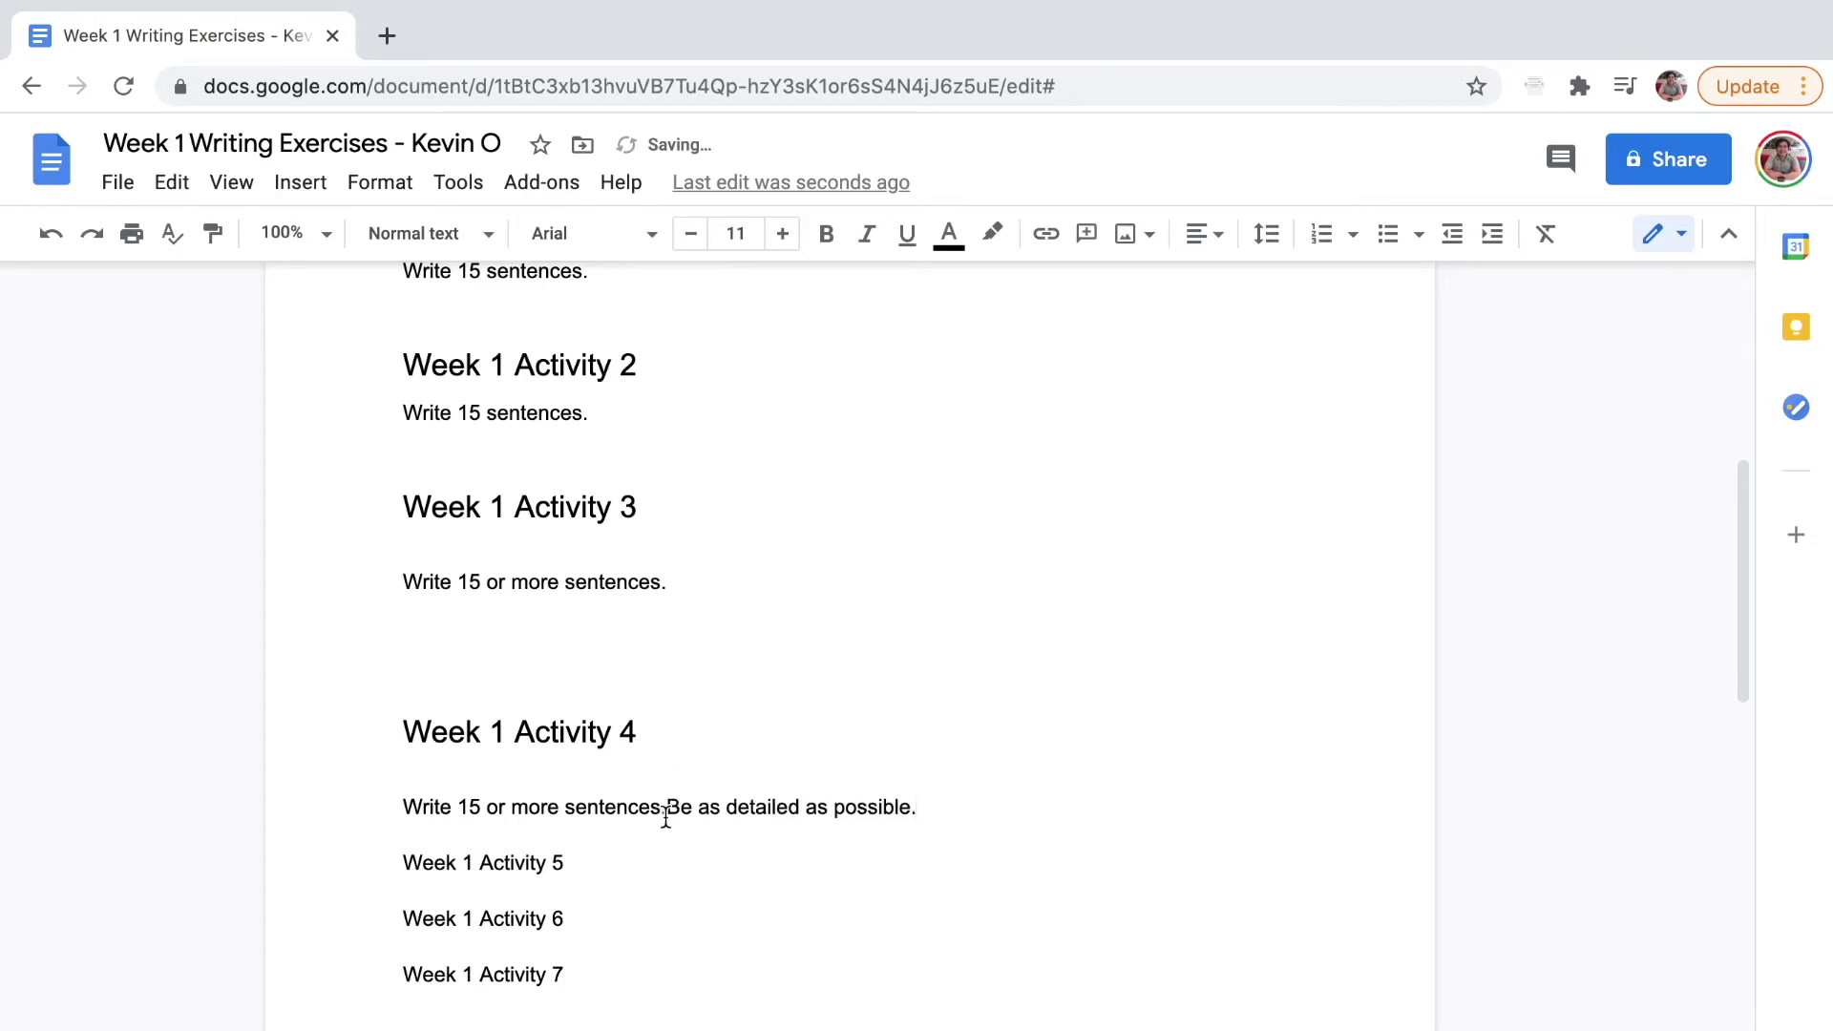
key("Return")
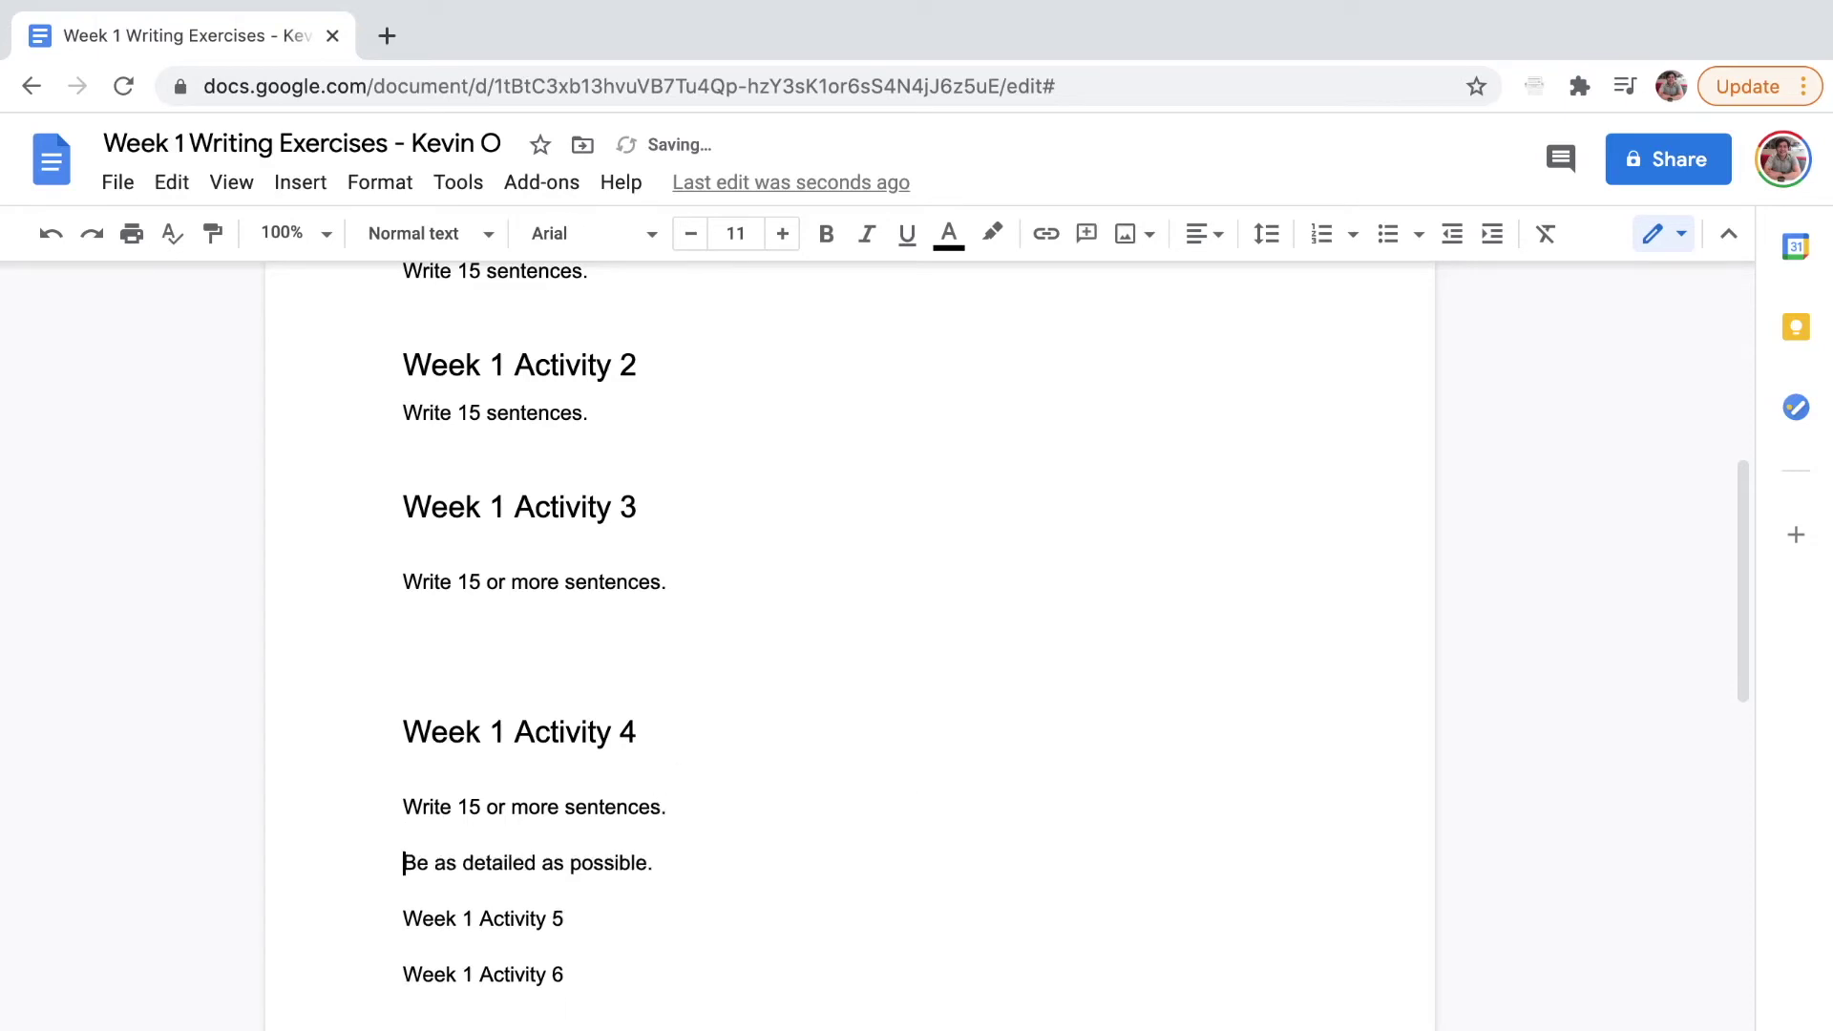
left_click(576, 650)
key("ctrl+v")
Add 'Give complete instructions.' under Activity 3 and correct the Activity 4 heading number
key("Return")
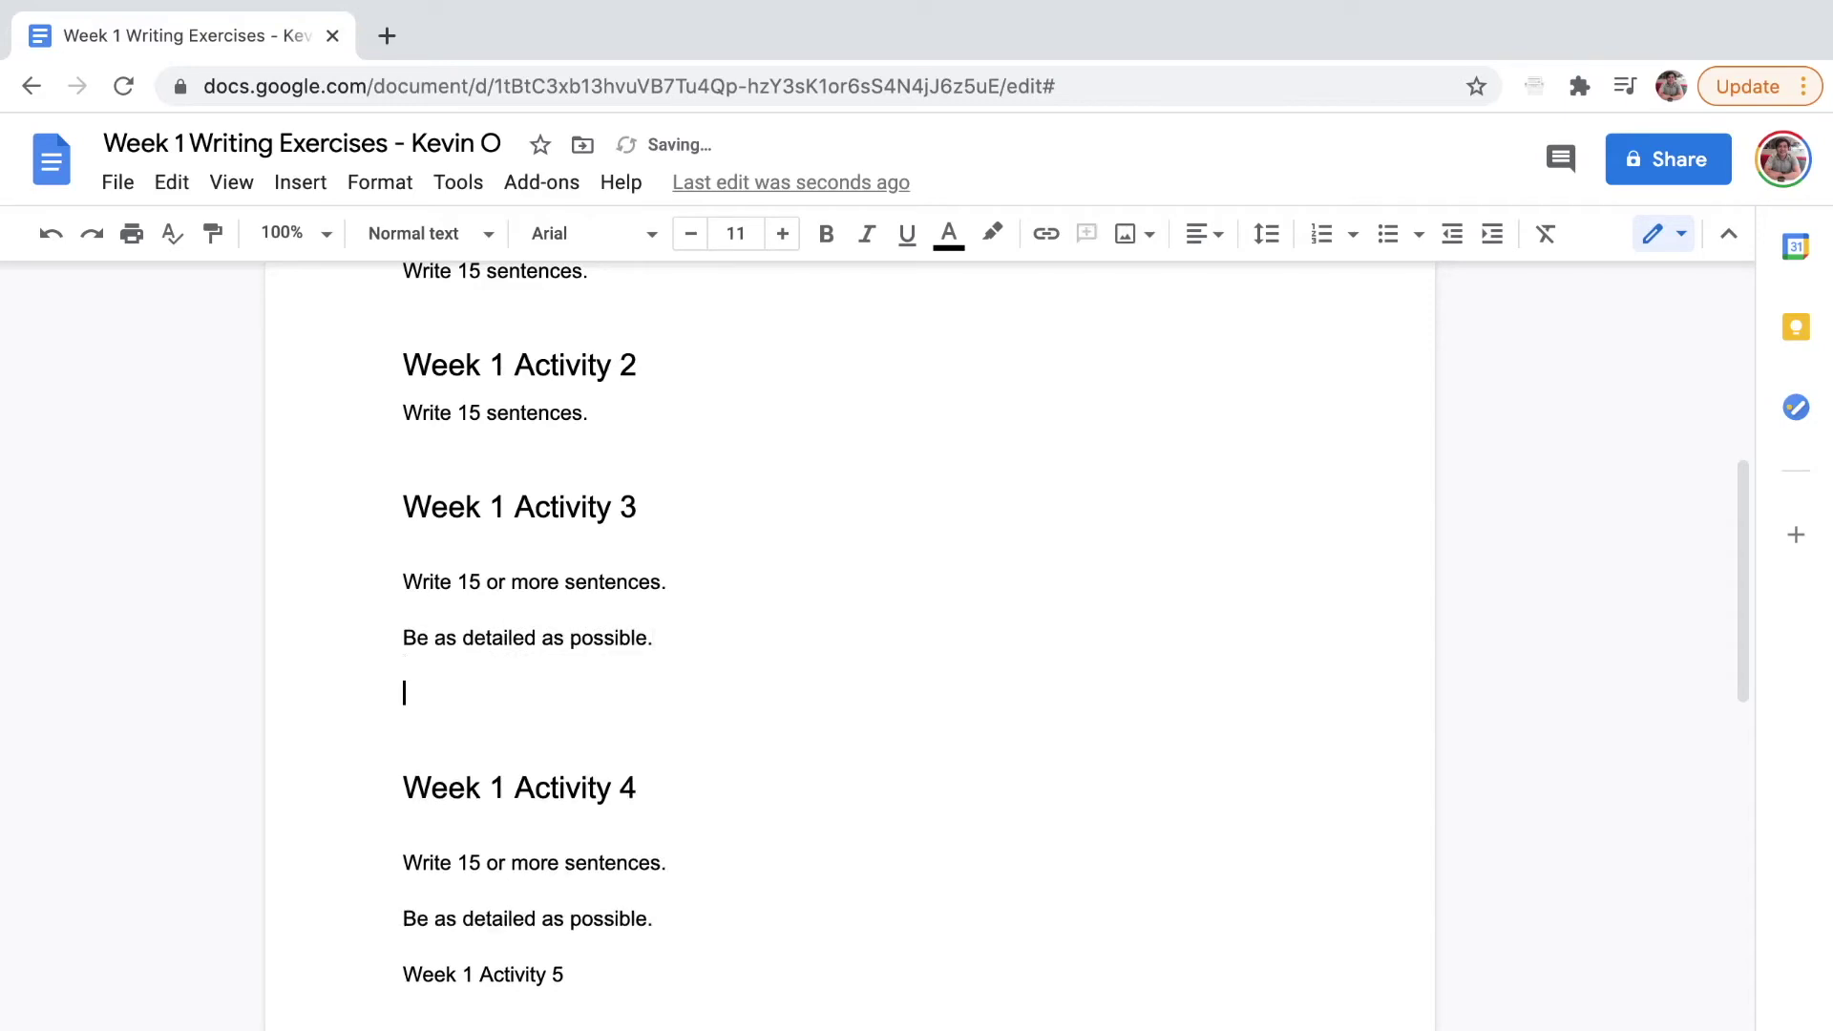
type("Give comple")
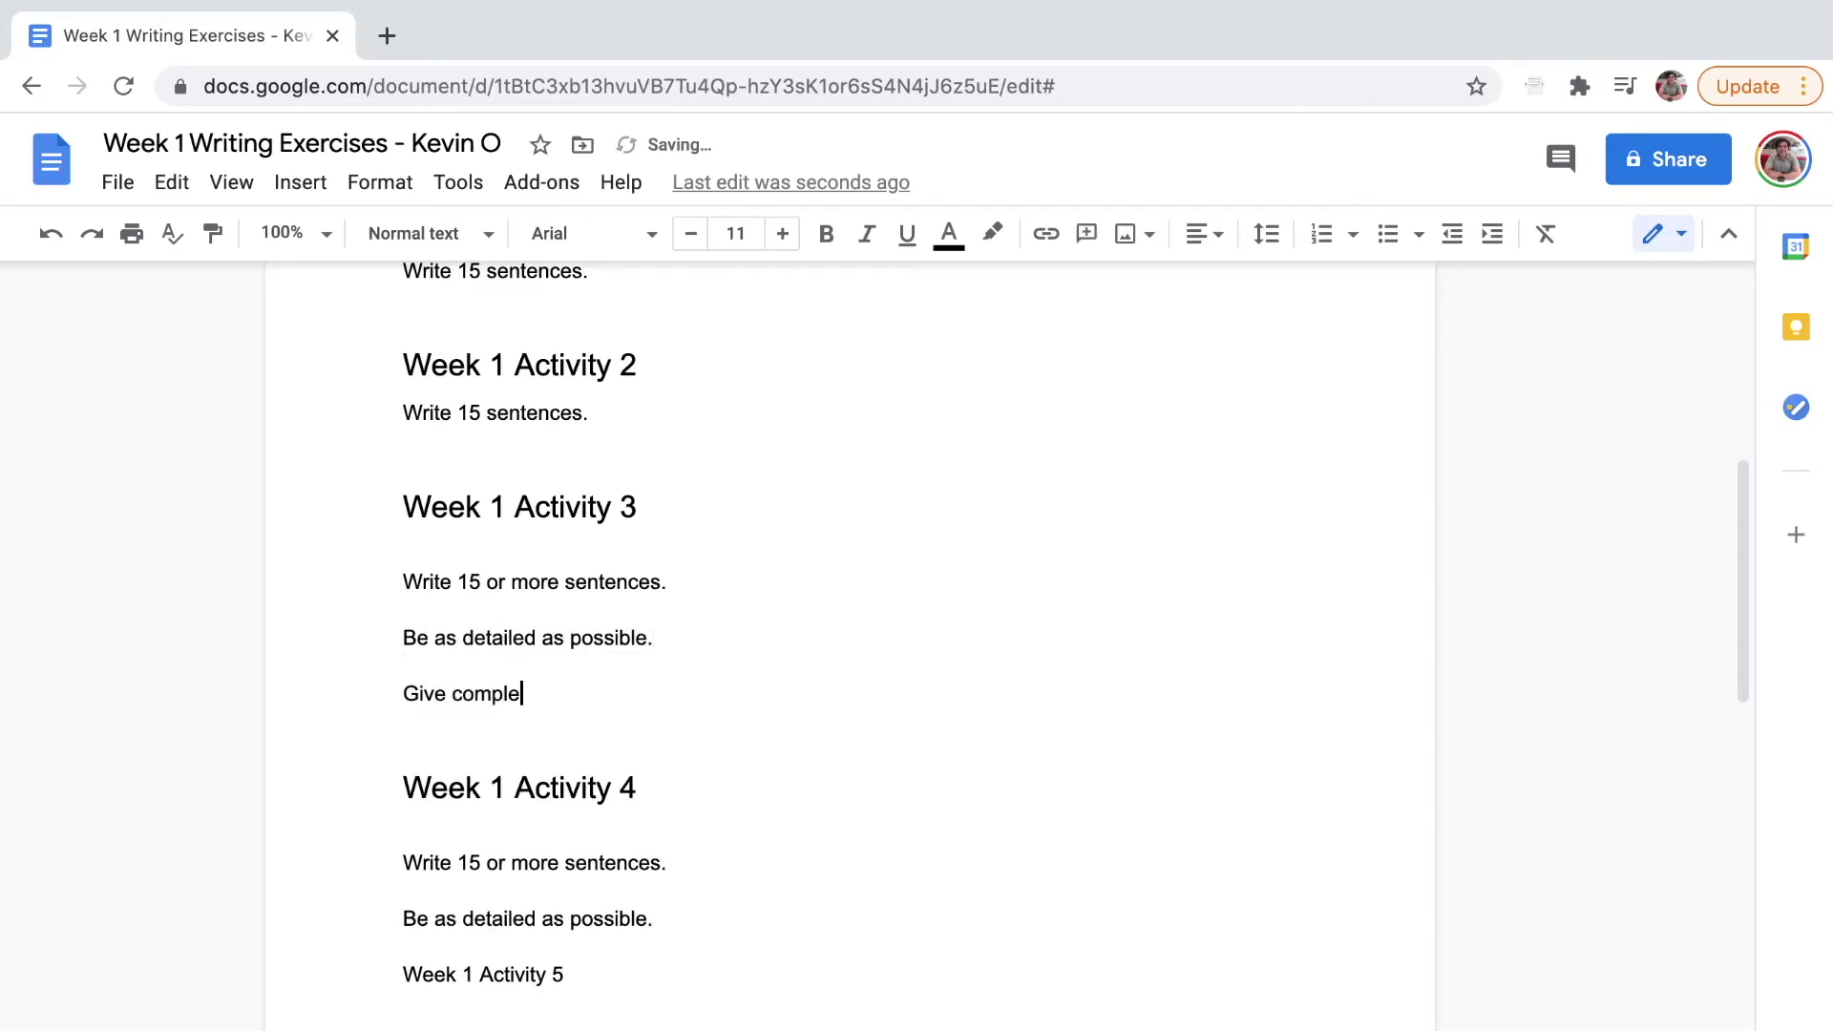
type("te ins")
type("tus")
type("tions")
type(".")
key("Down")
key("Down")
key("BackSpace")
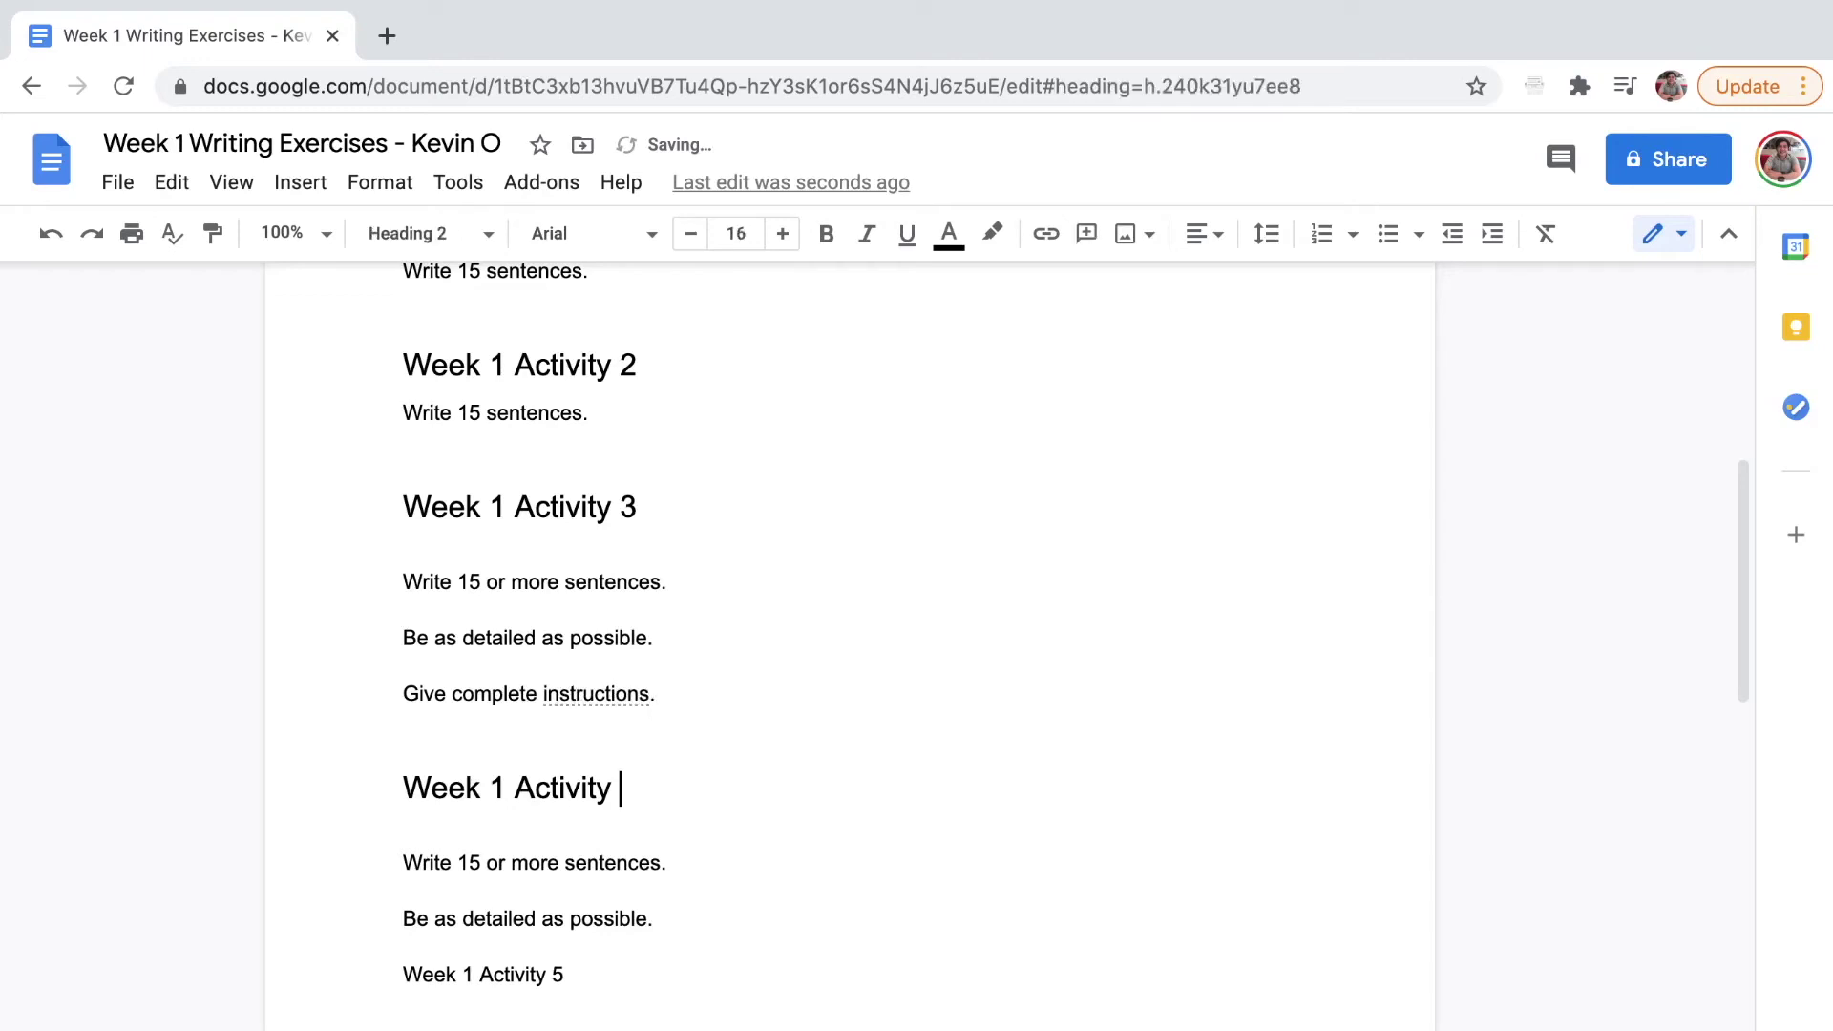
type("4")
Add 'Tell me an interesting story.' as Activity 4's third instruction line
key("Down")
key("Down")
key("Down")
key("Down")
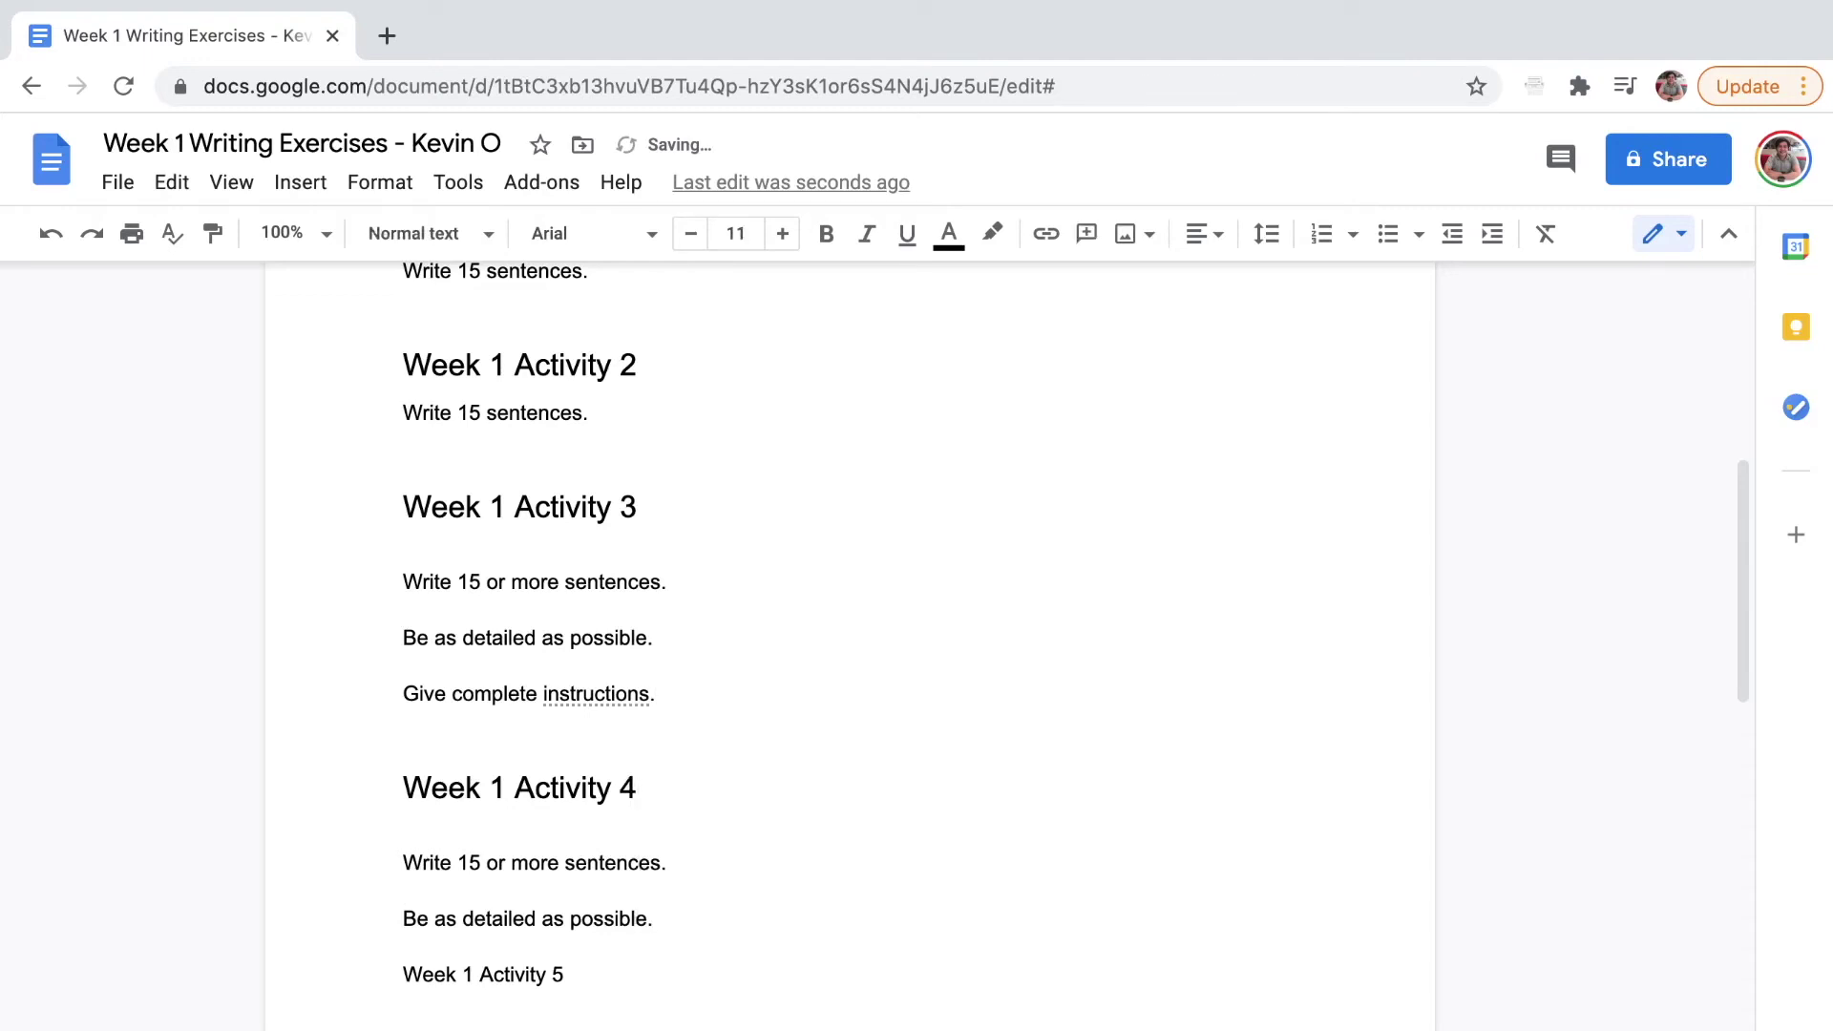
key("End")
key("Return")
type("Tell ")
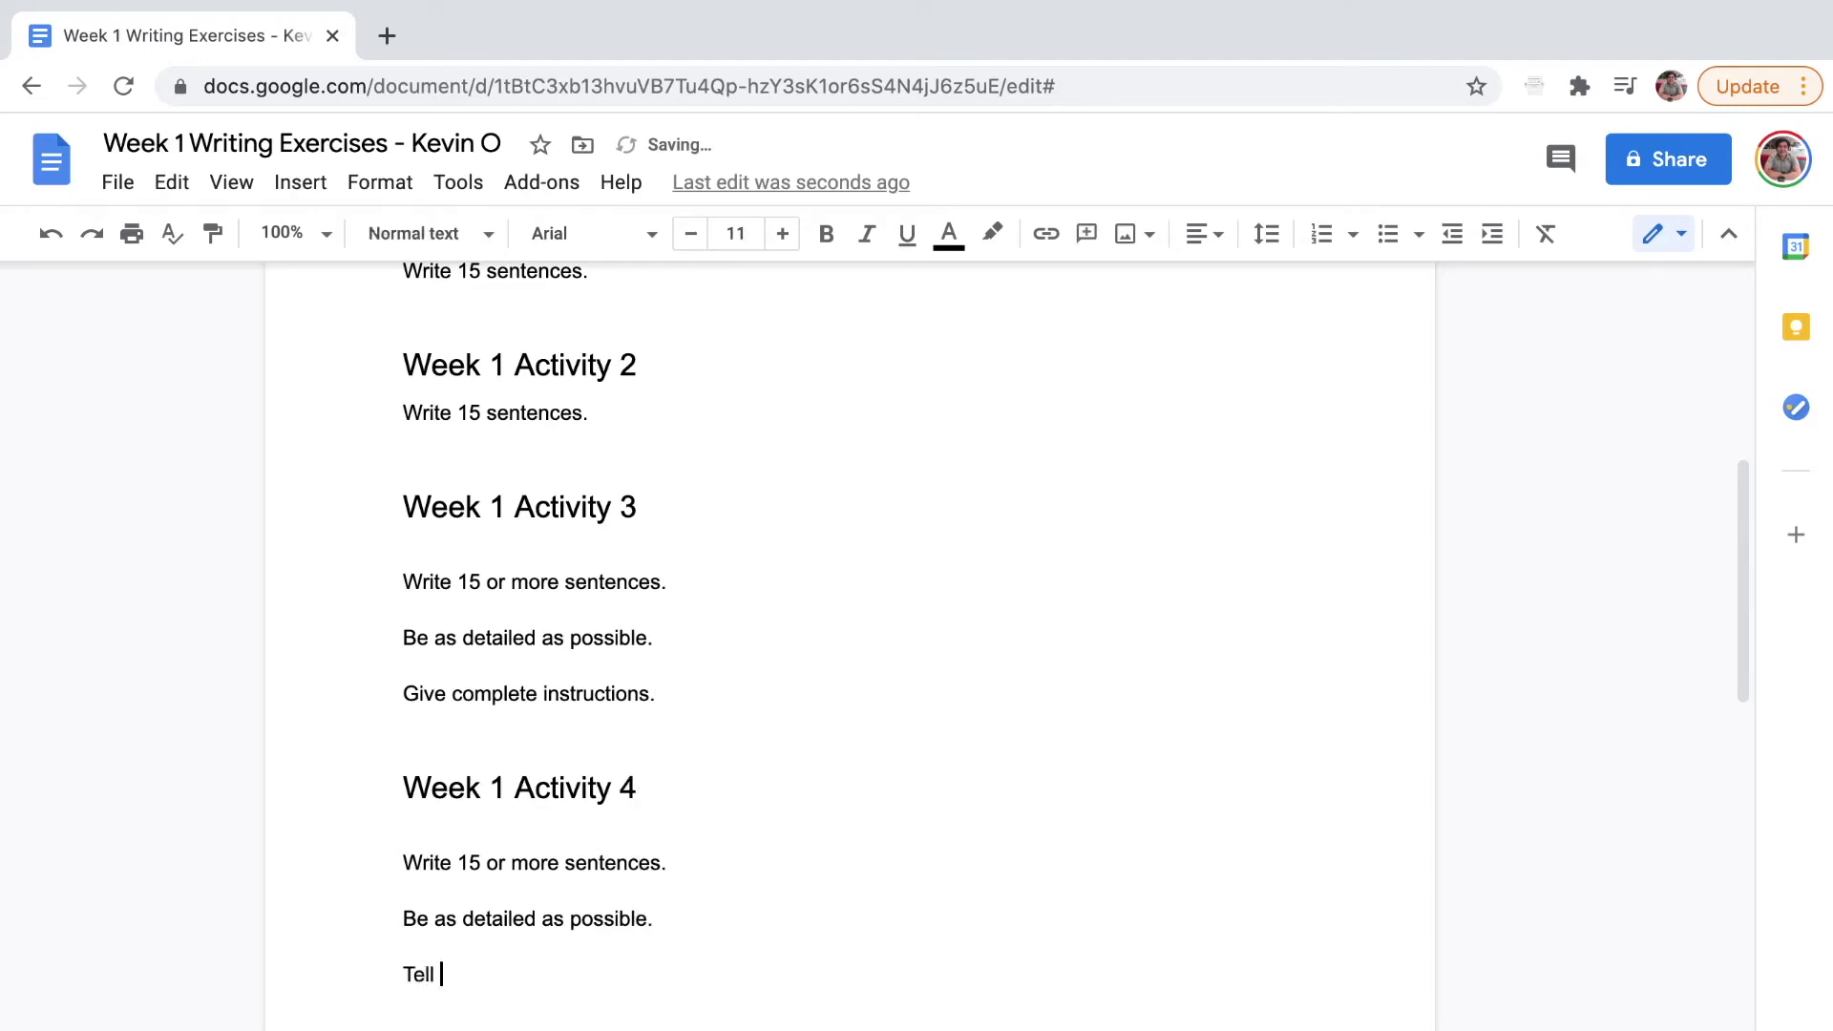
type("me an interesting ")
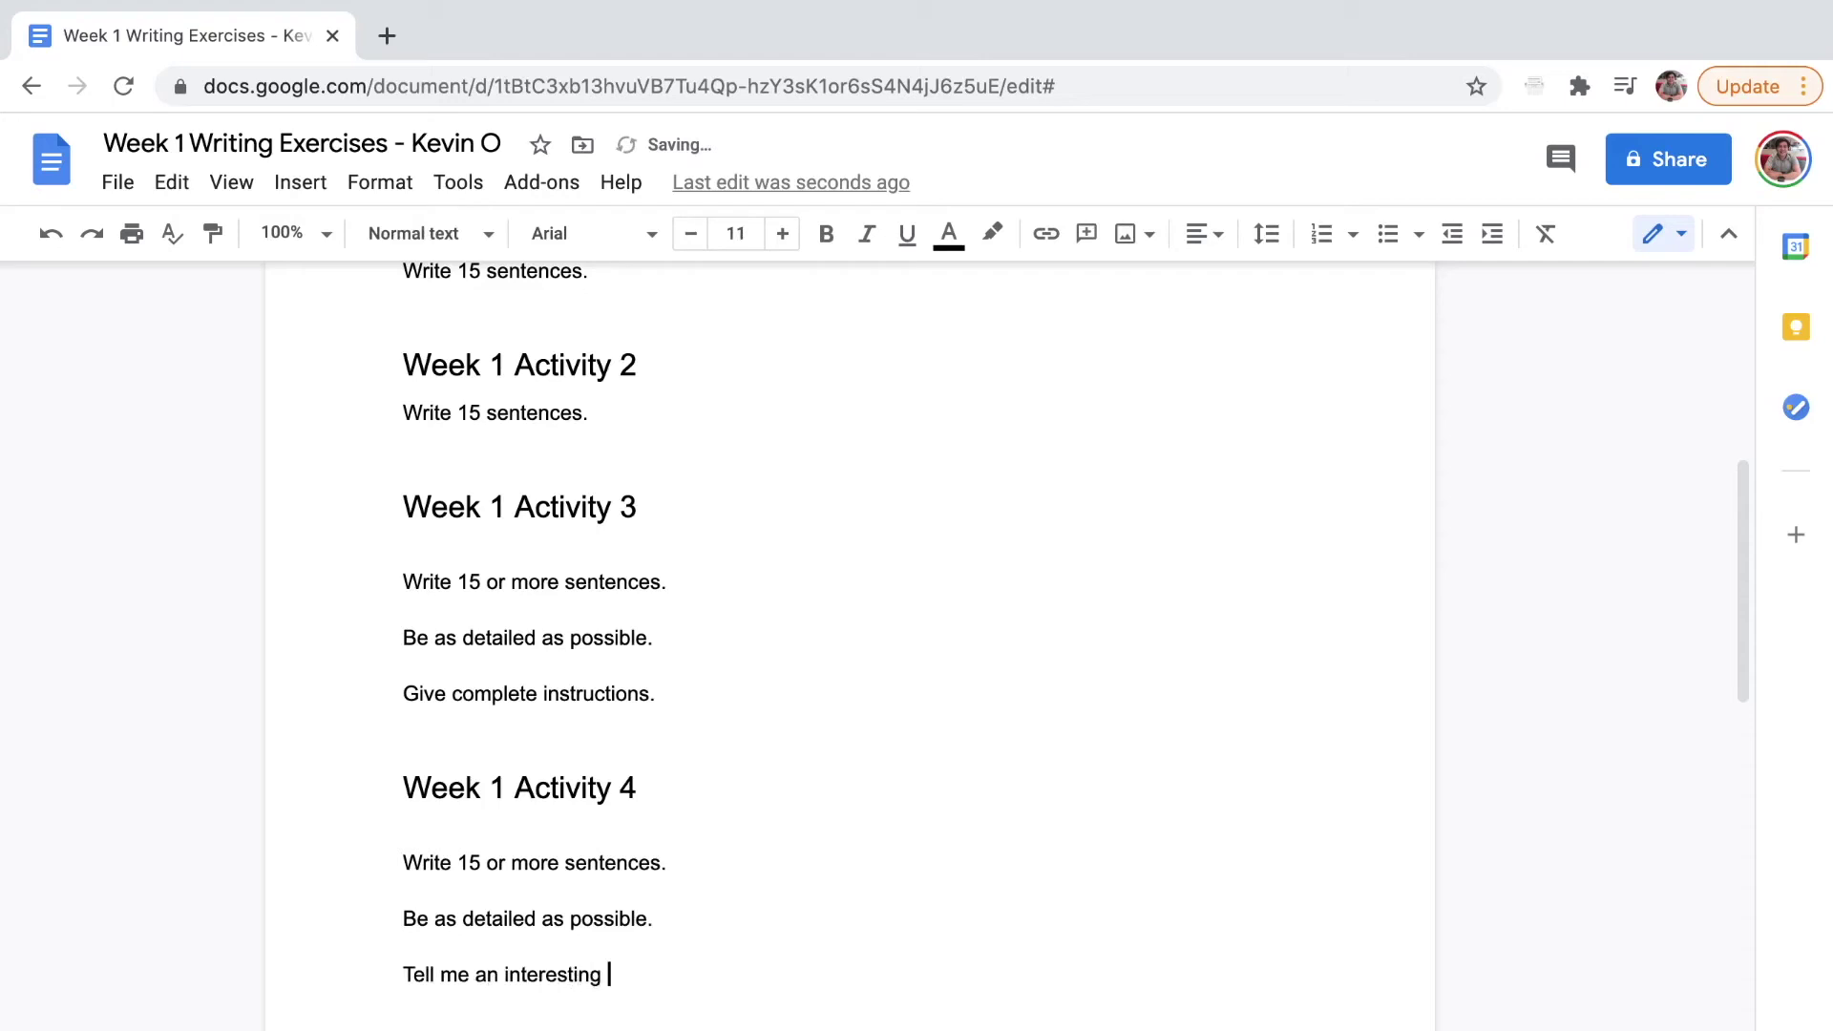
type("story")
key("BackSpace")
scroll(499, 675, "down", 5)
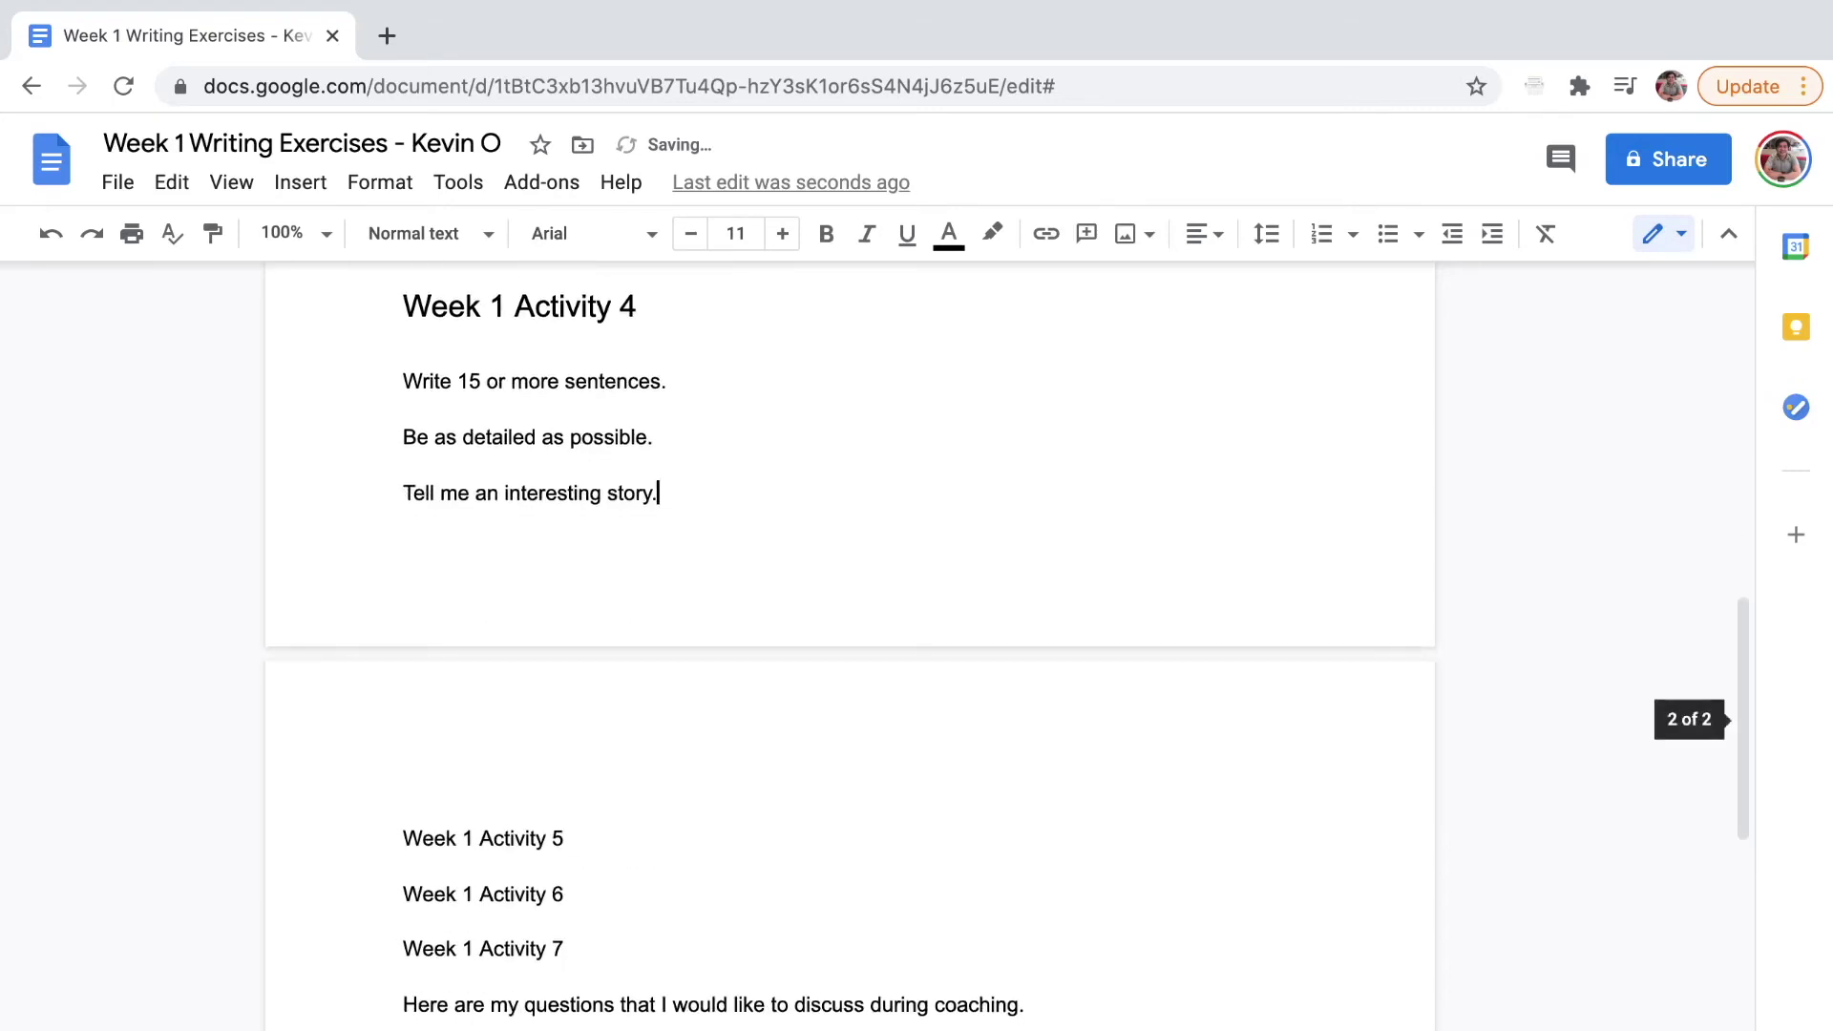
Make 'Week 1 Activity 5' a Heading 2
triple_click(581, 842)
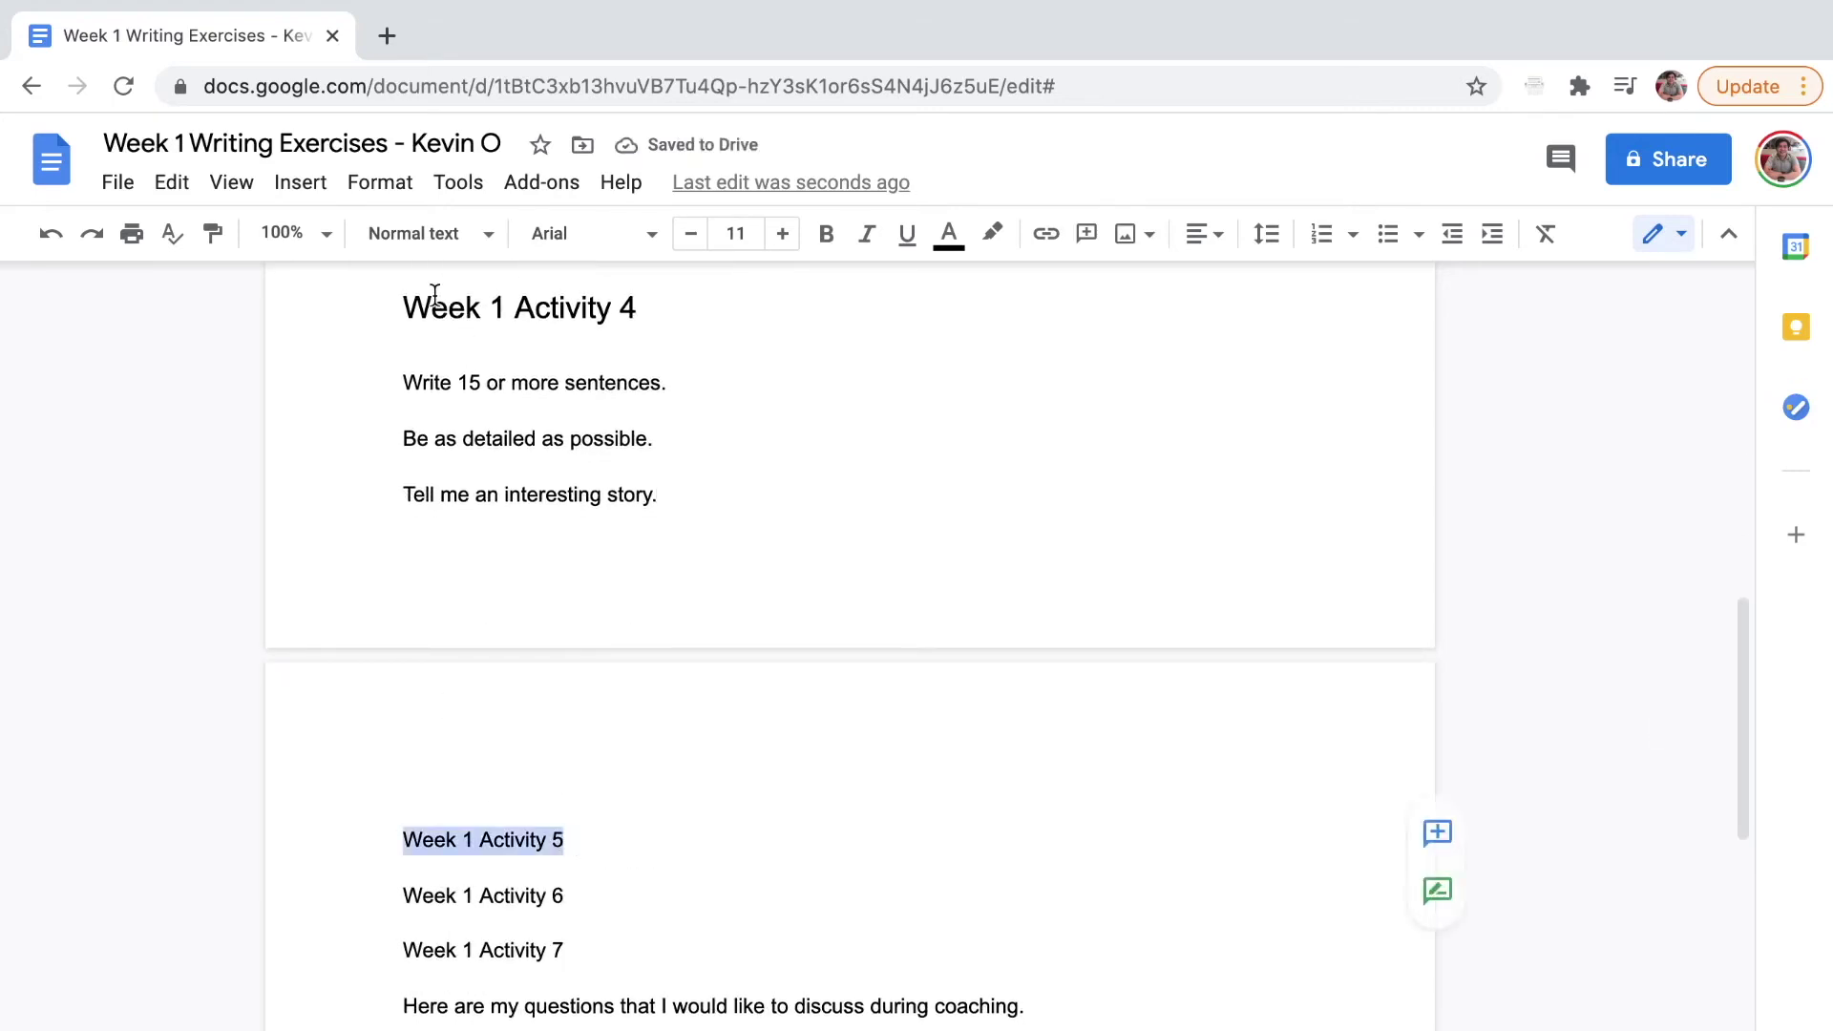
left_click(439, 234)
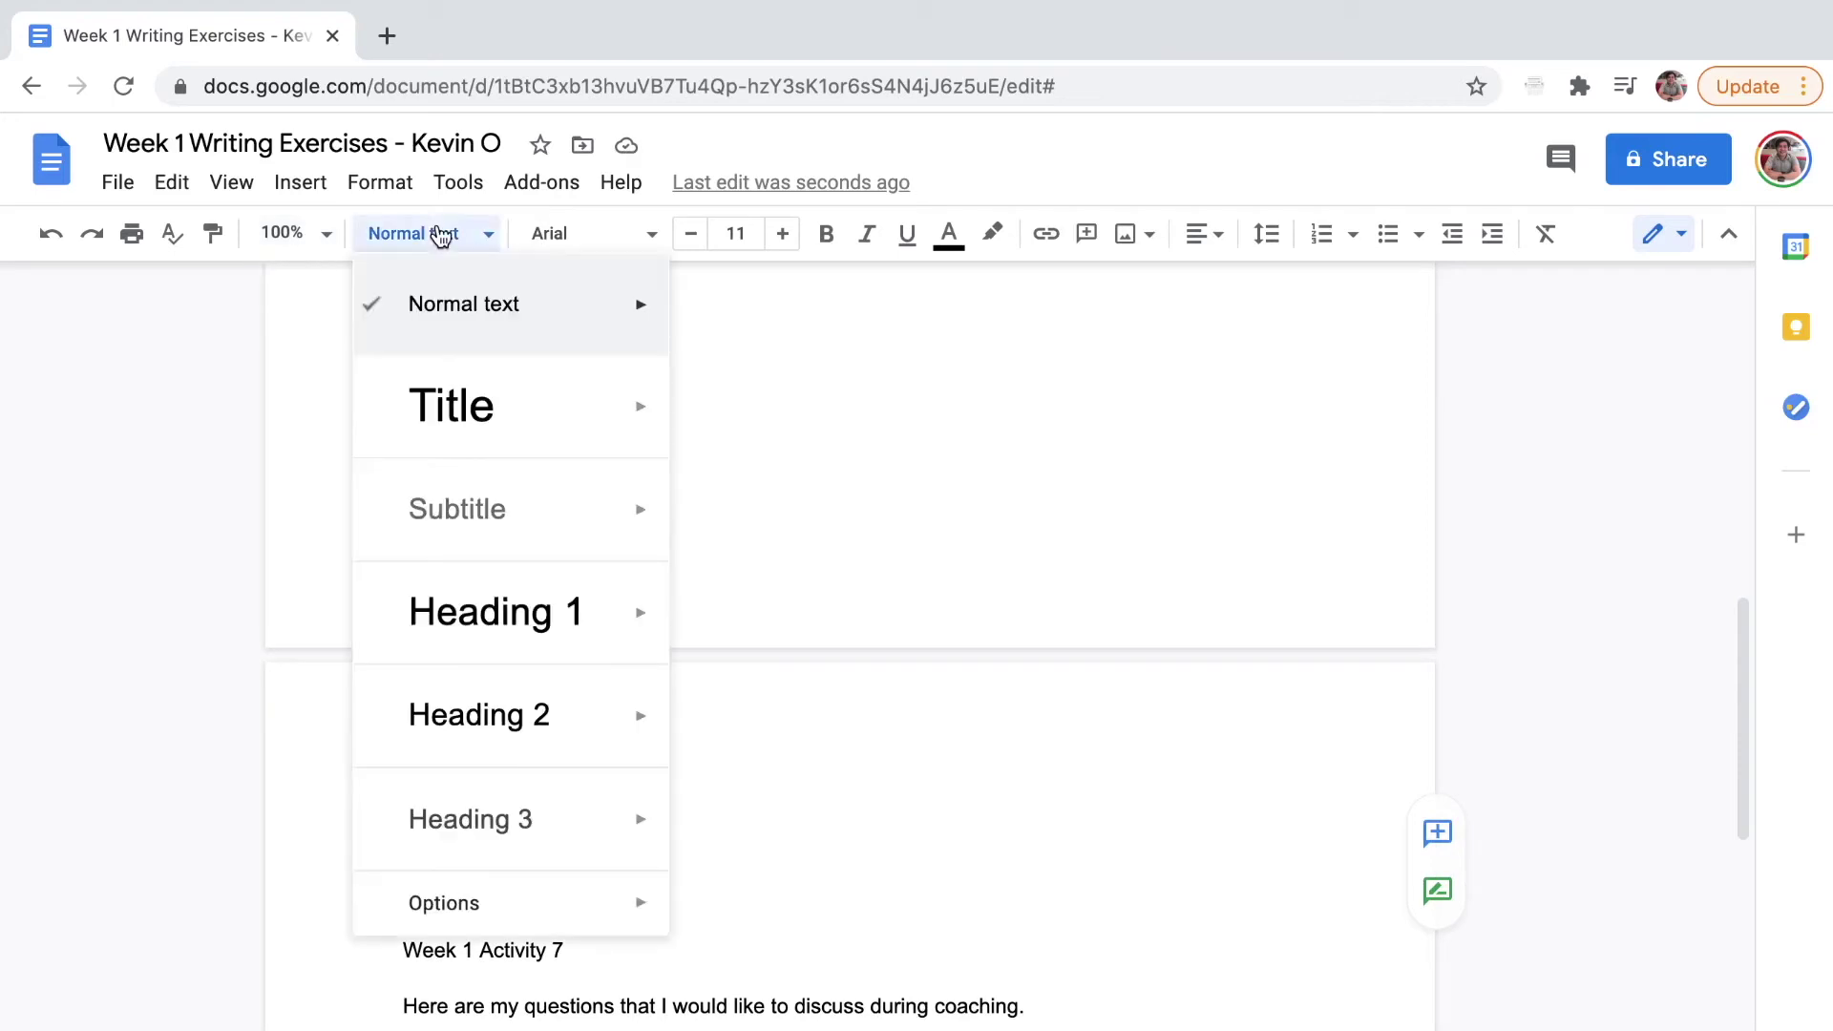
left_click(473, 742)
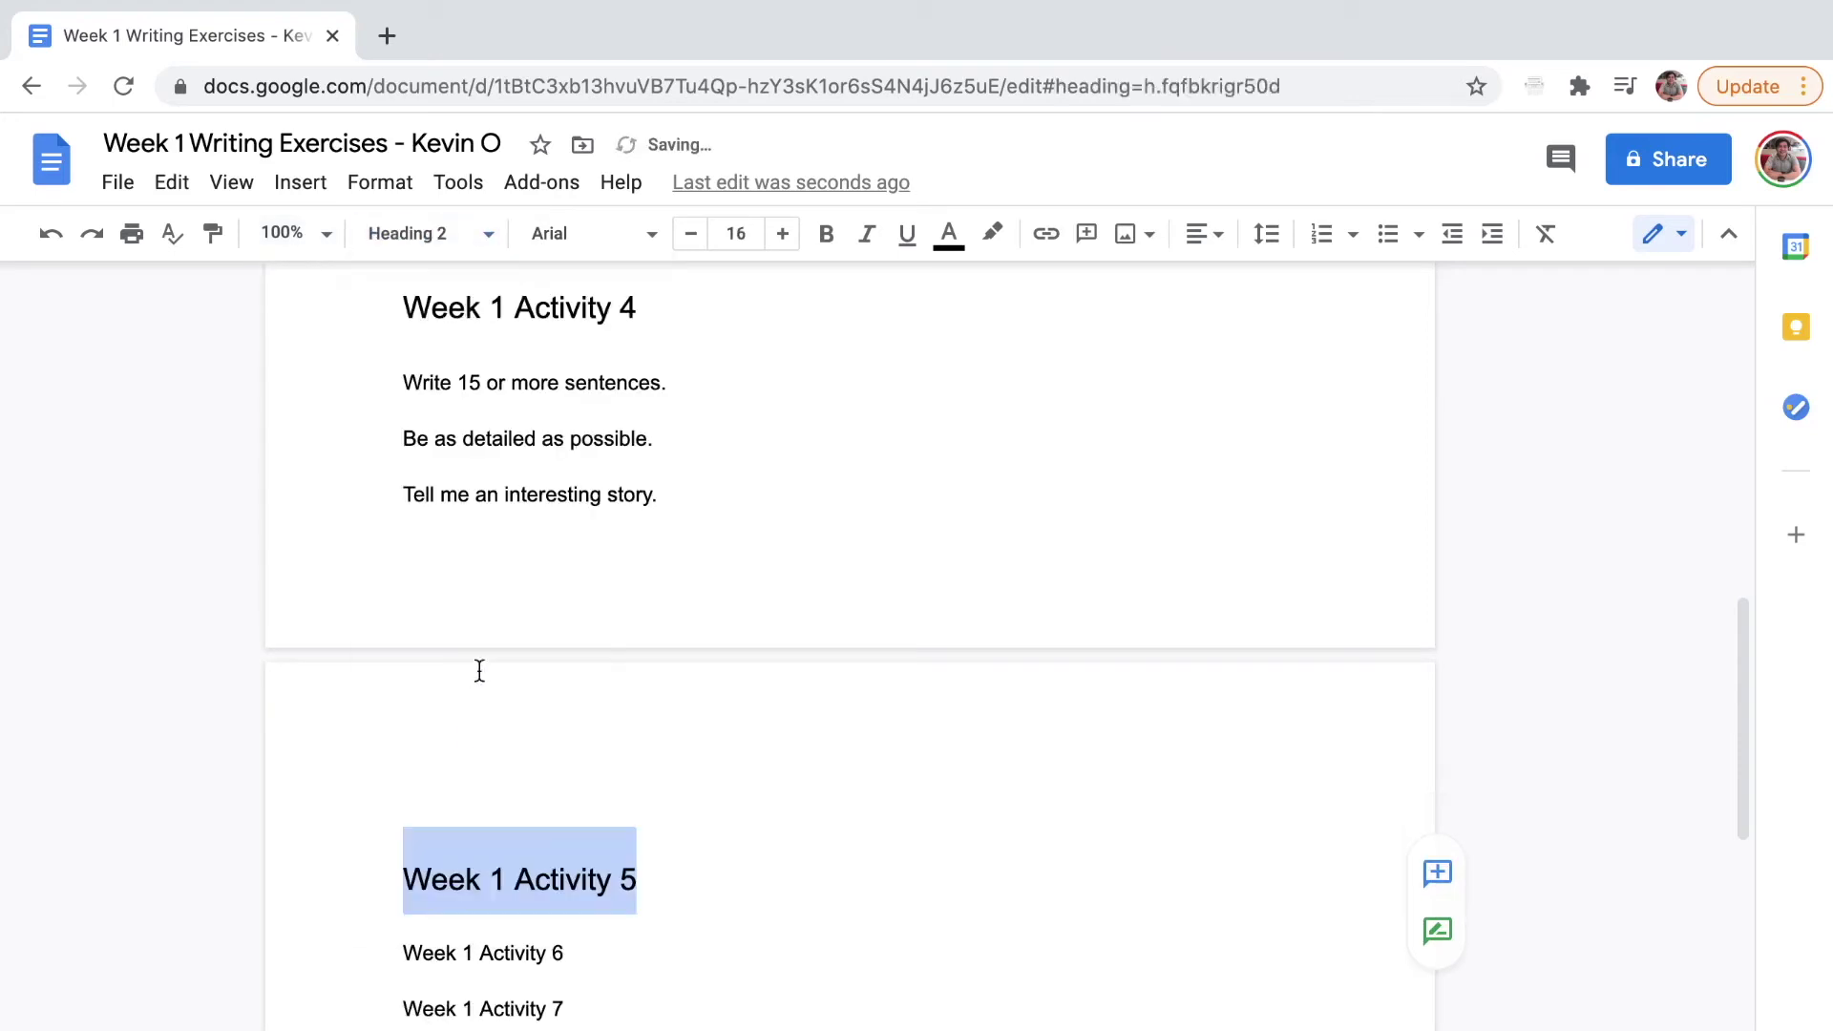
Copy 'Write 15 or more sentences.' and 'Be as detailed as possible.' under Activity 5
triple_click(399, 382)
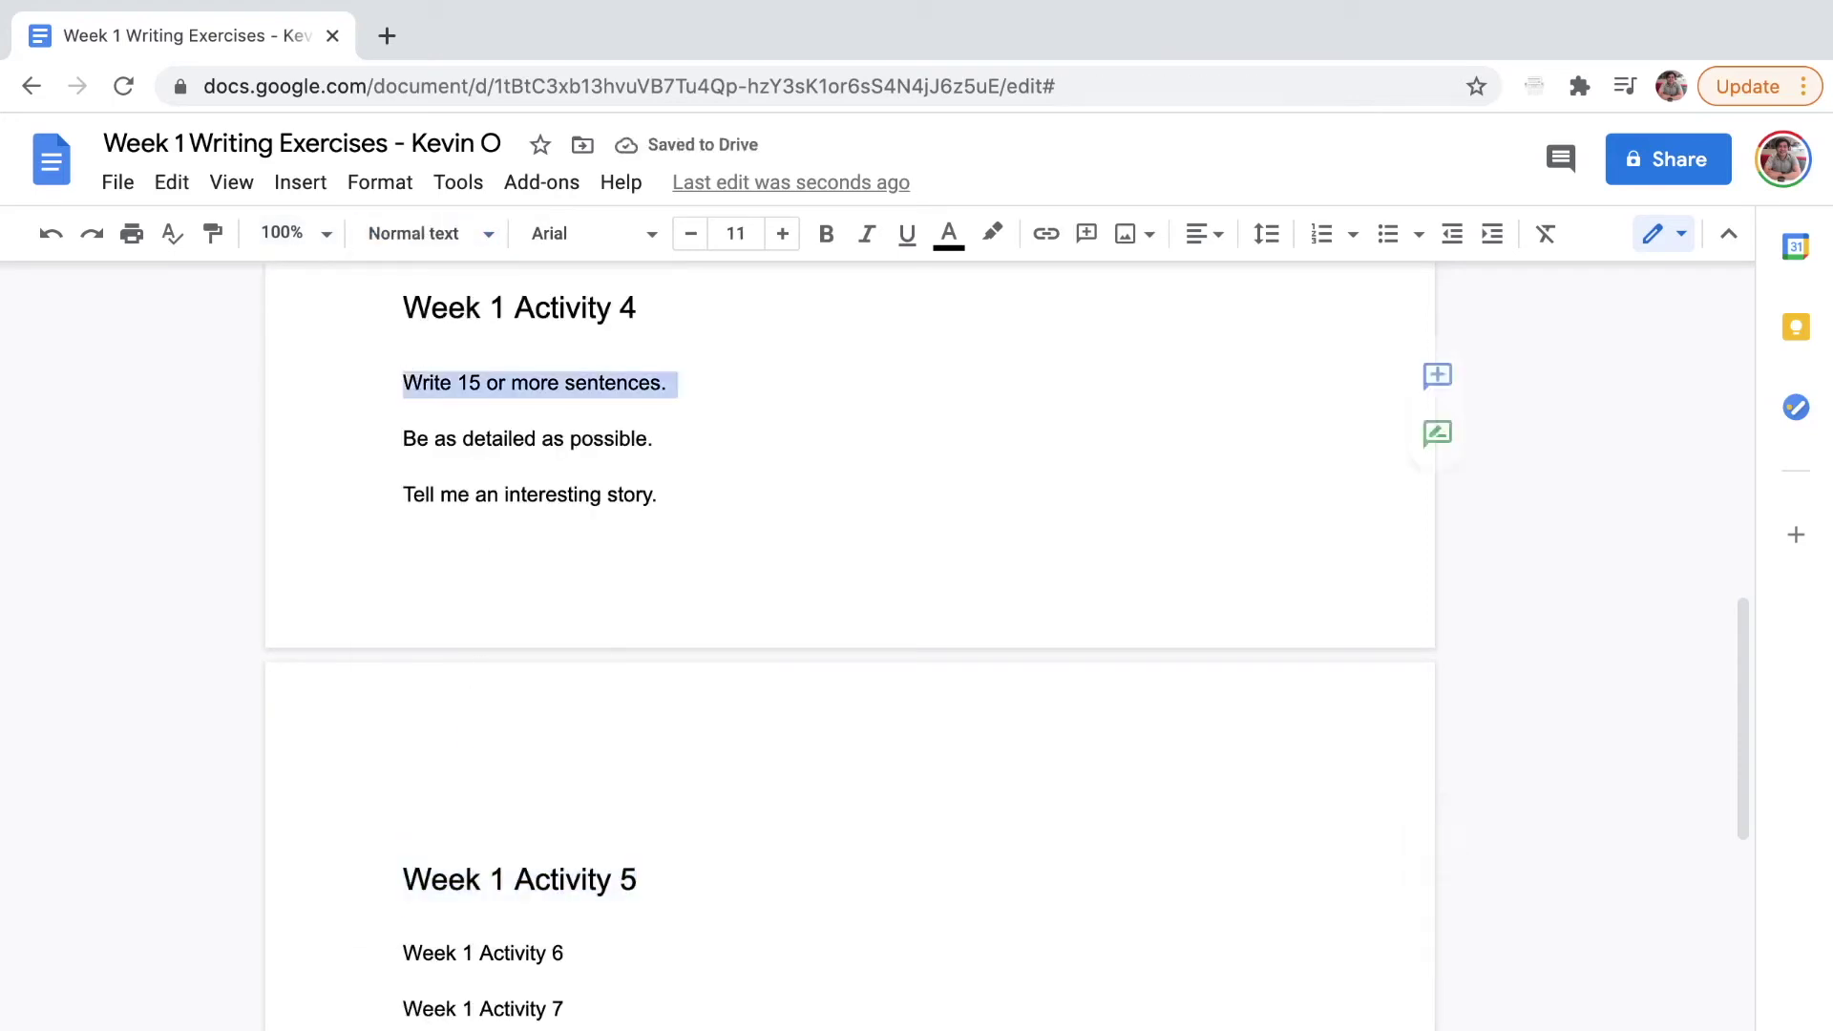
key("shift+Down")
key("shift+Down")
key("ctrl+c")
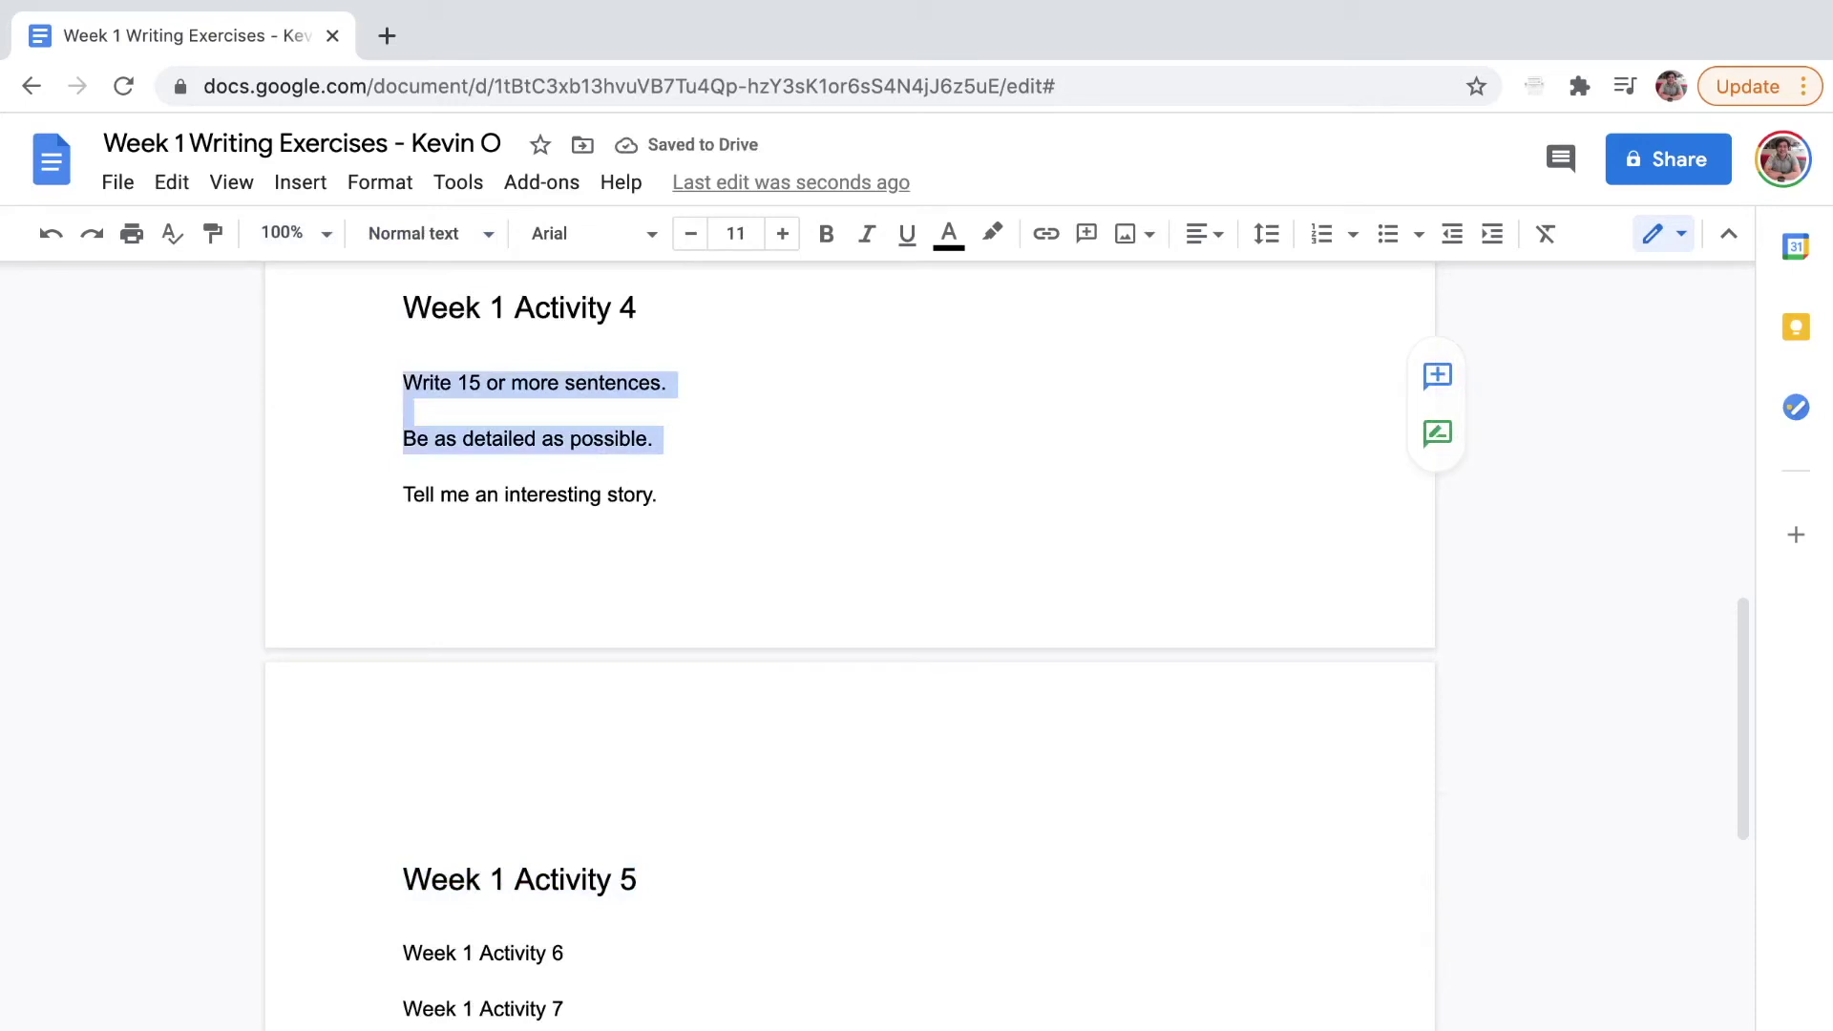
left_click(490, 907)
key("End")
key("Return")
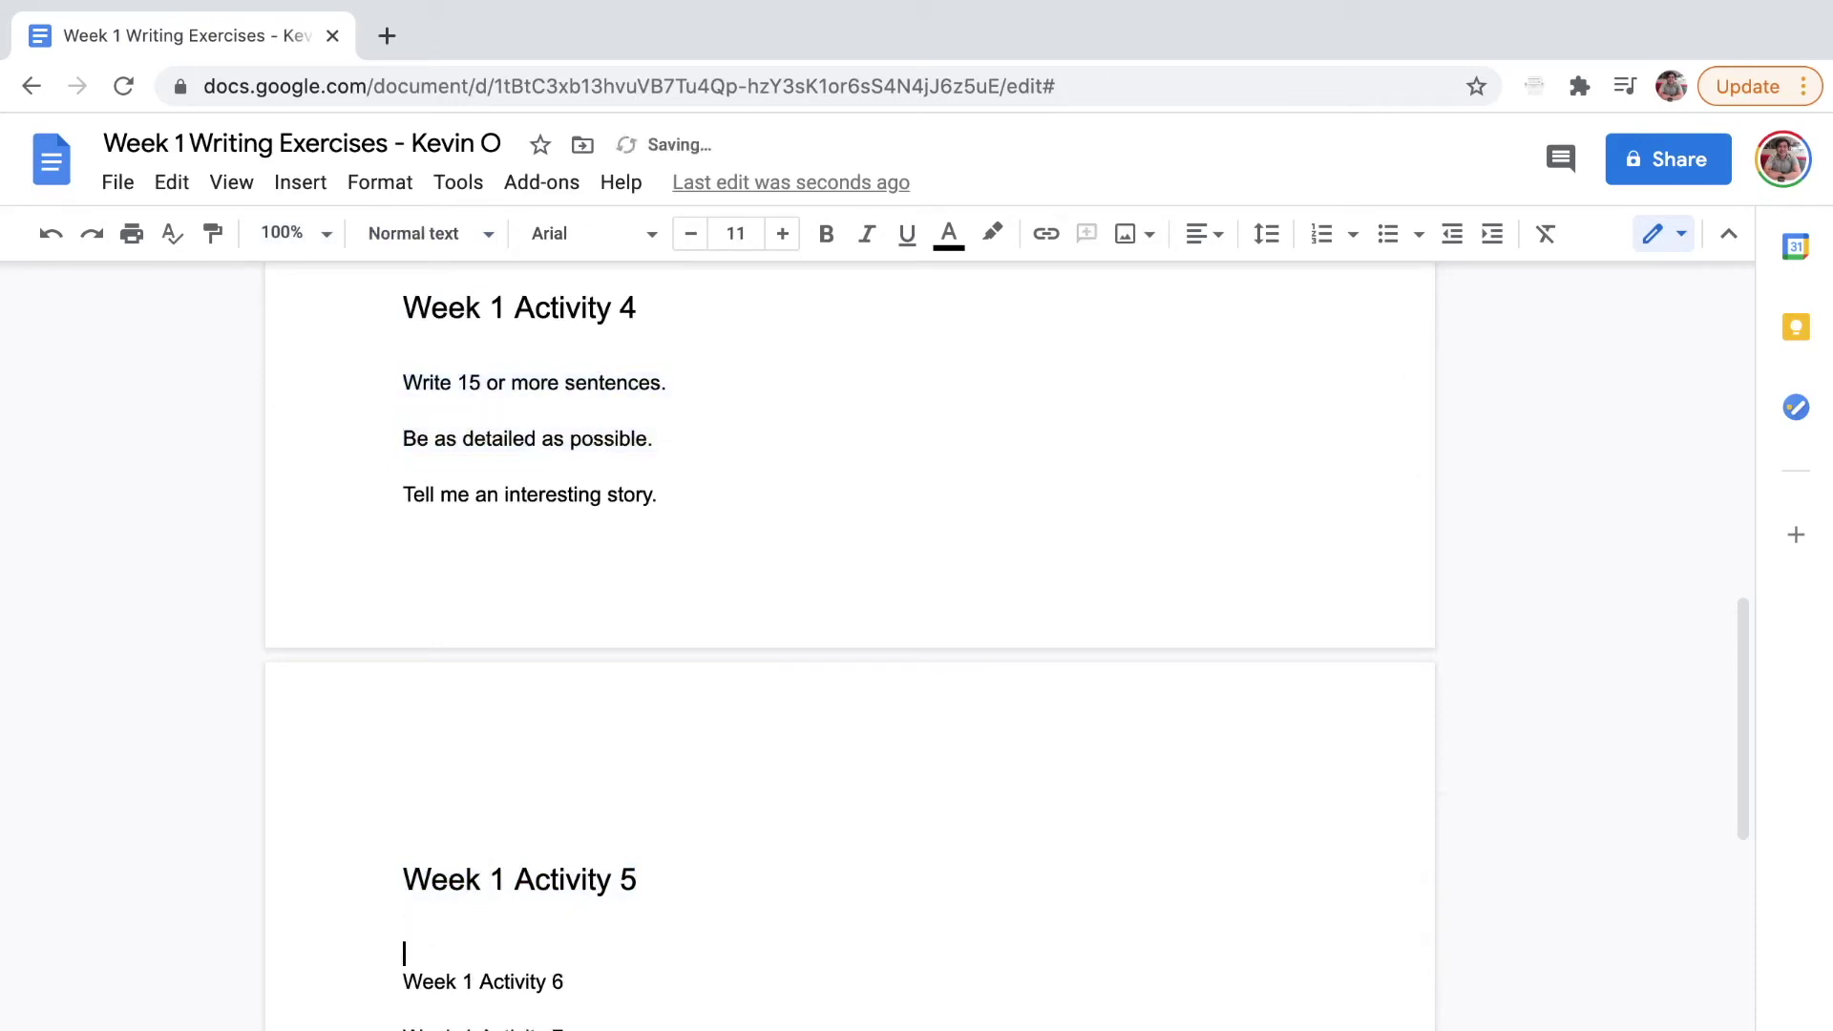
key("ctrl+v")
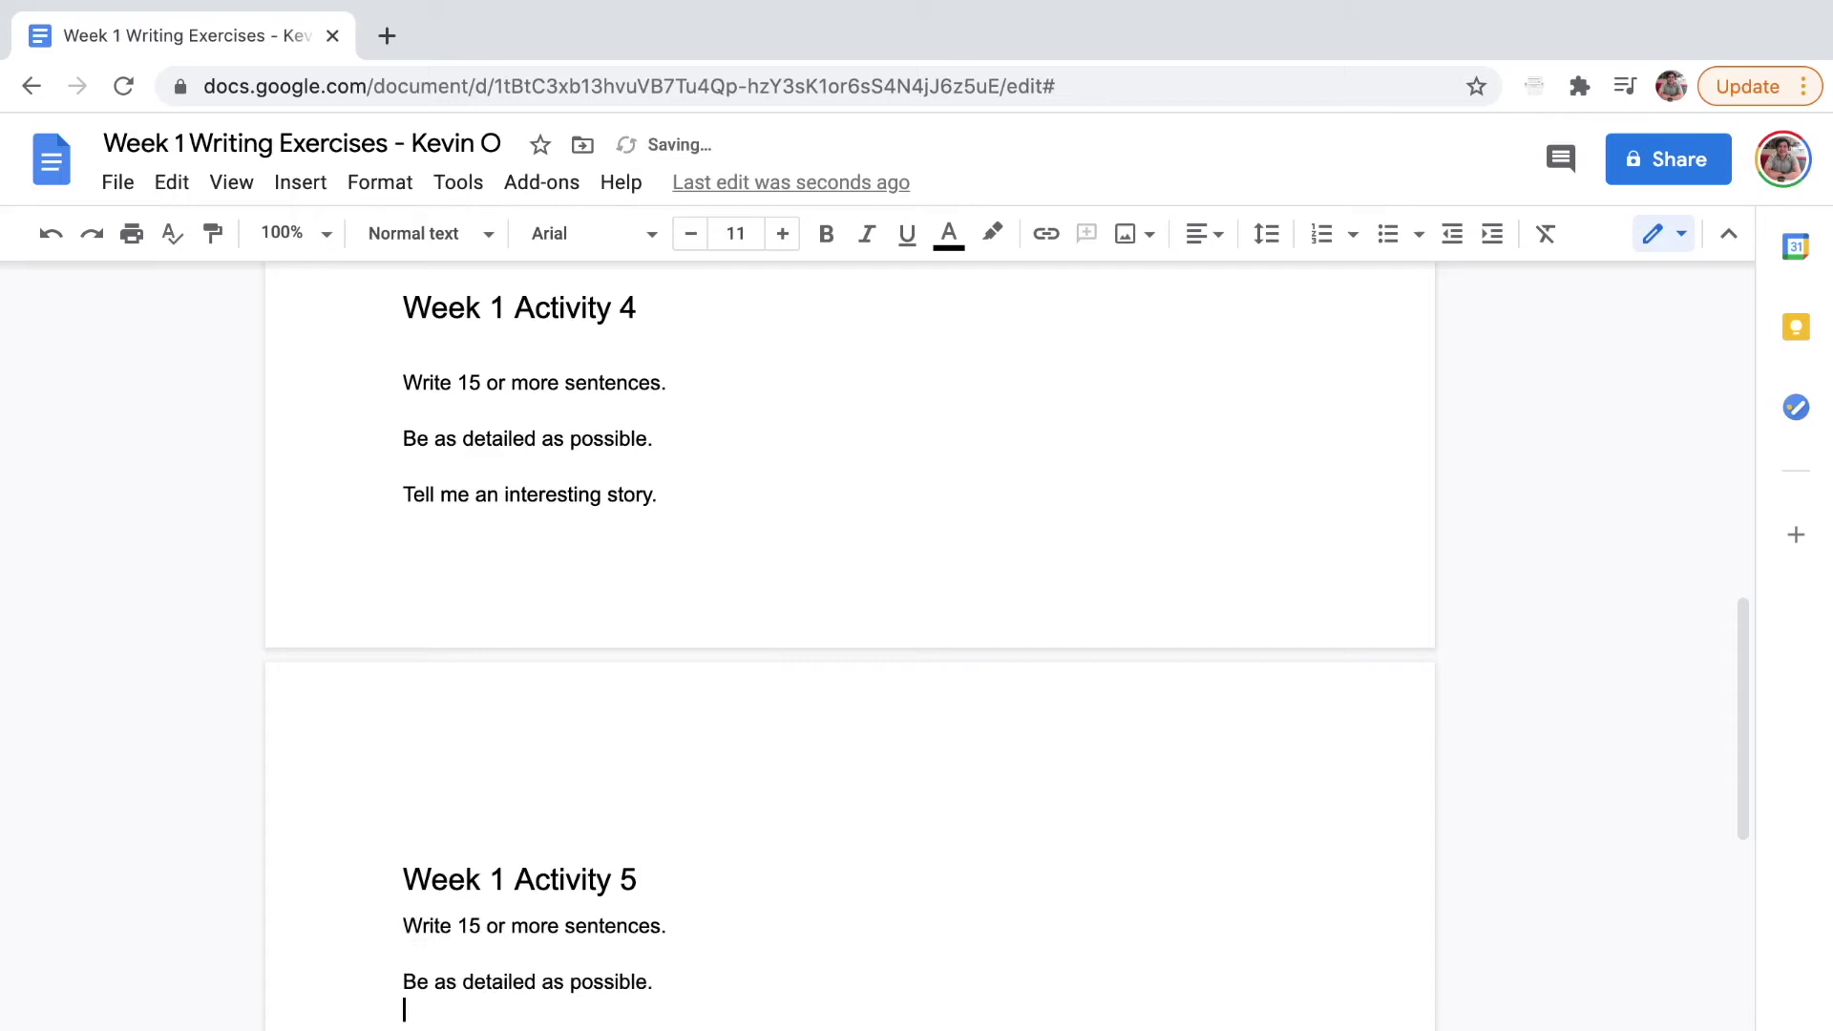
key("Down")
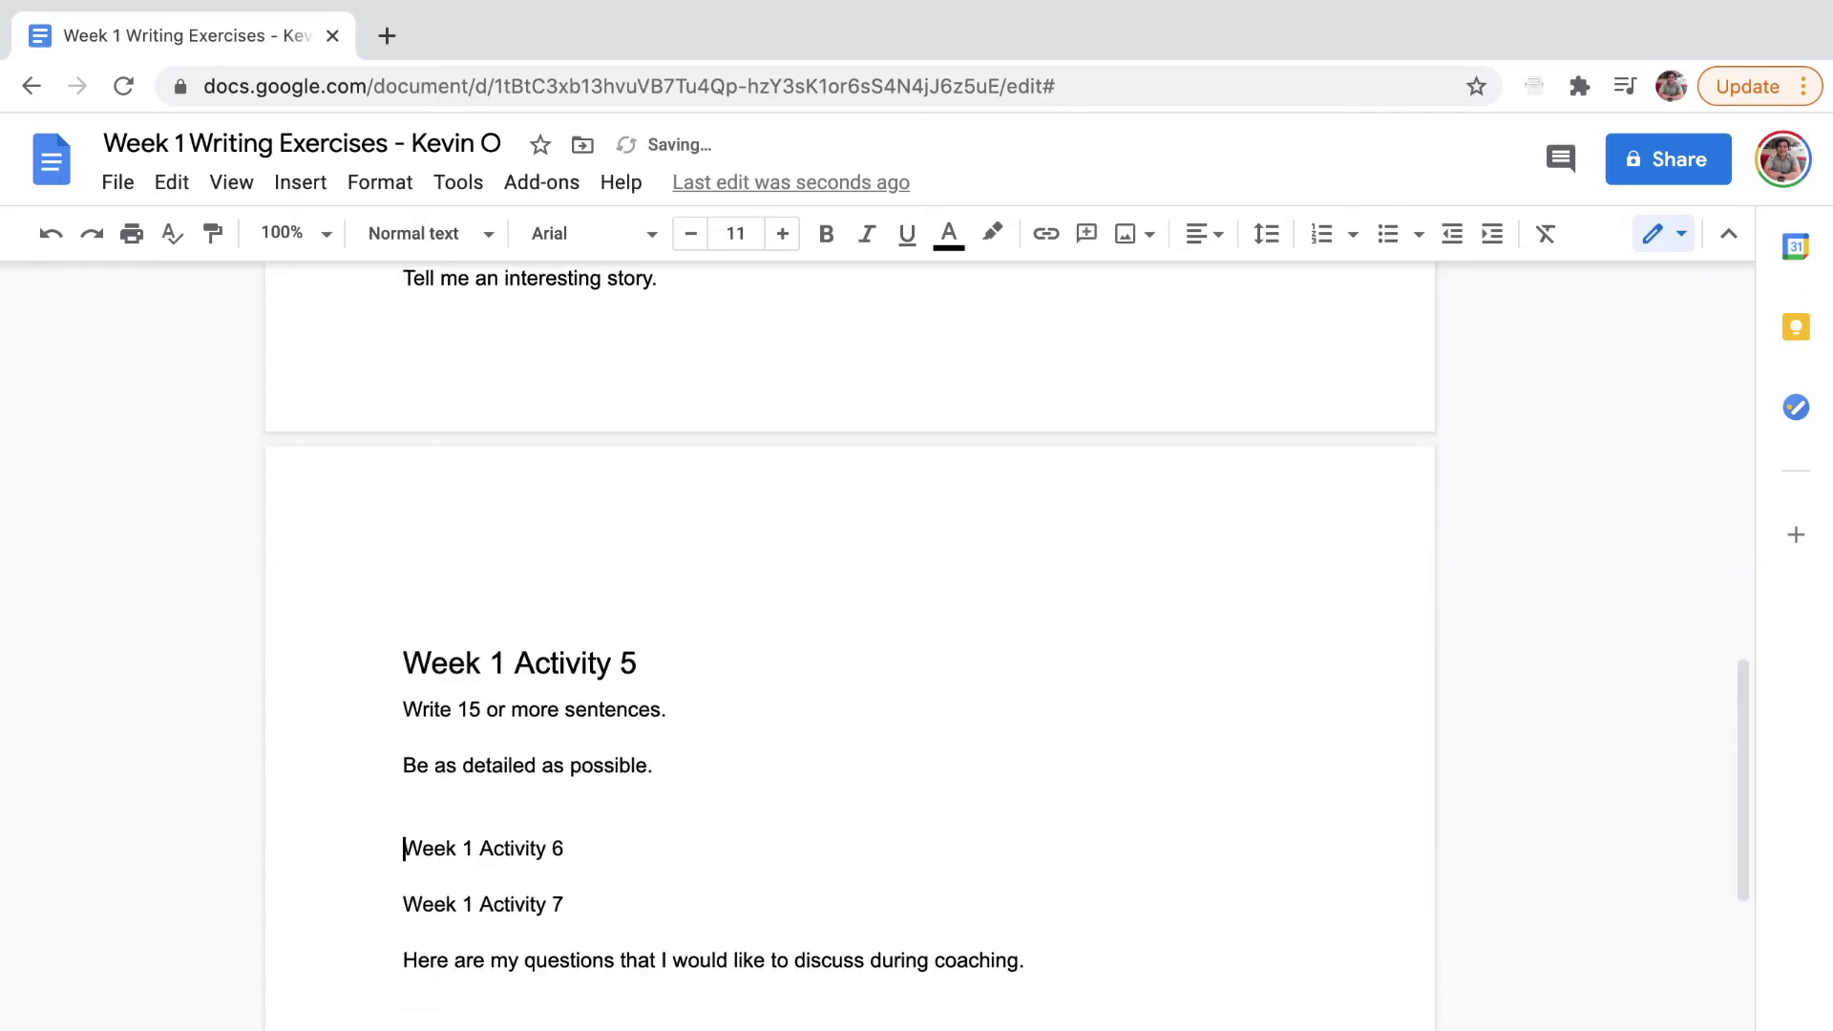
key("shift+End")
Make 'Week 1 Activity 7' a Heading 2 and add an empty line below it
left_click(274, 749)
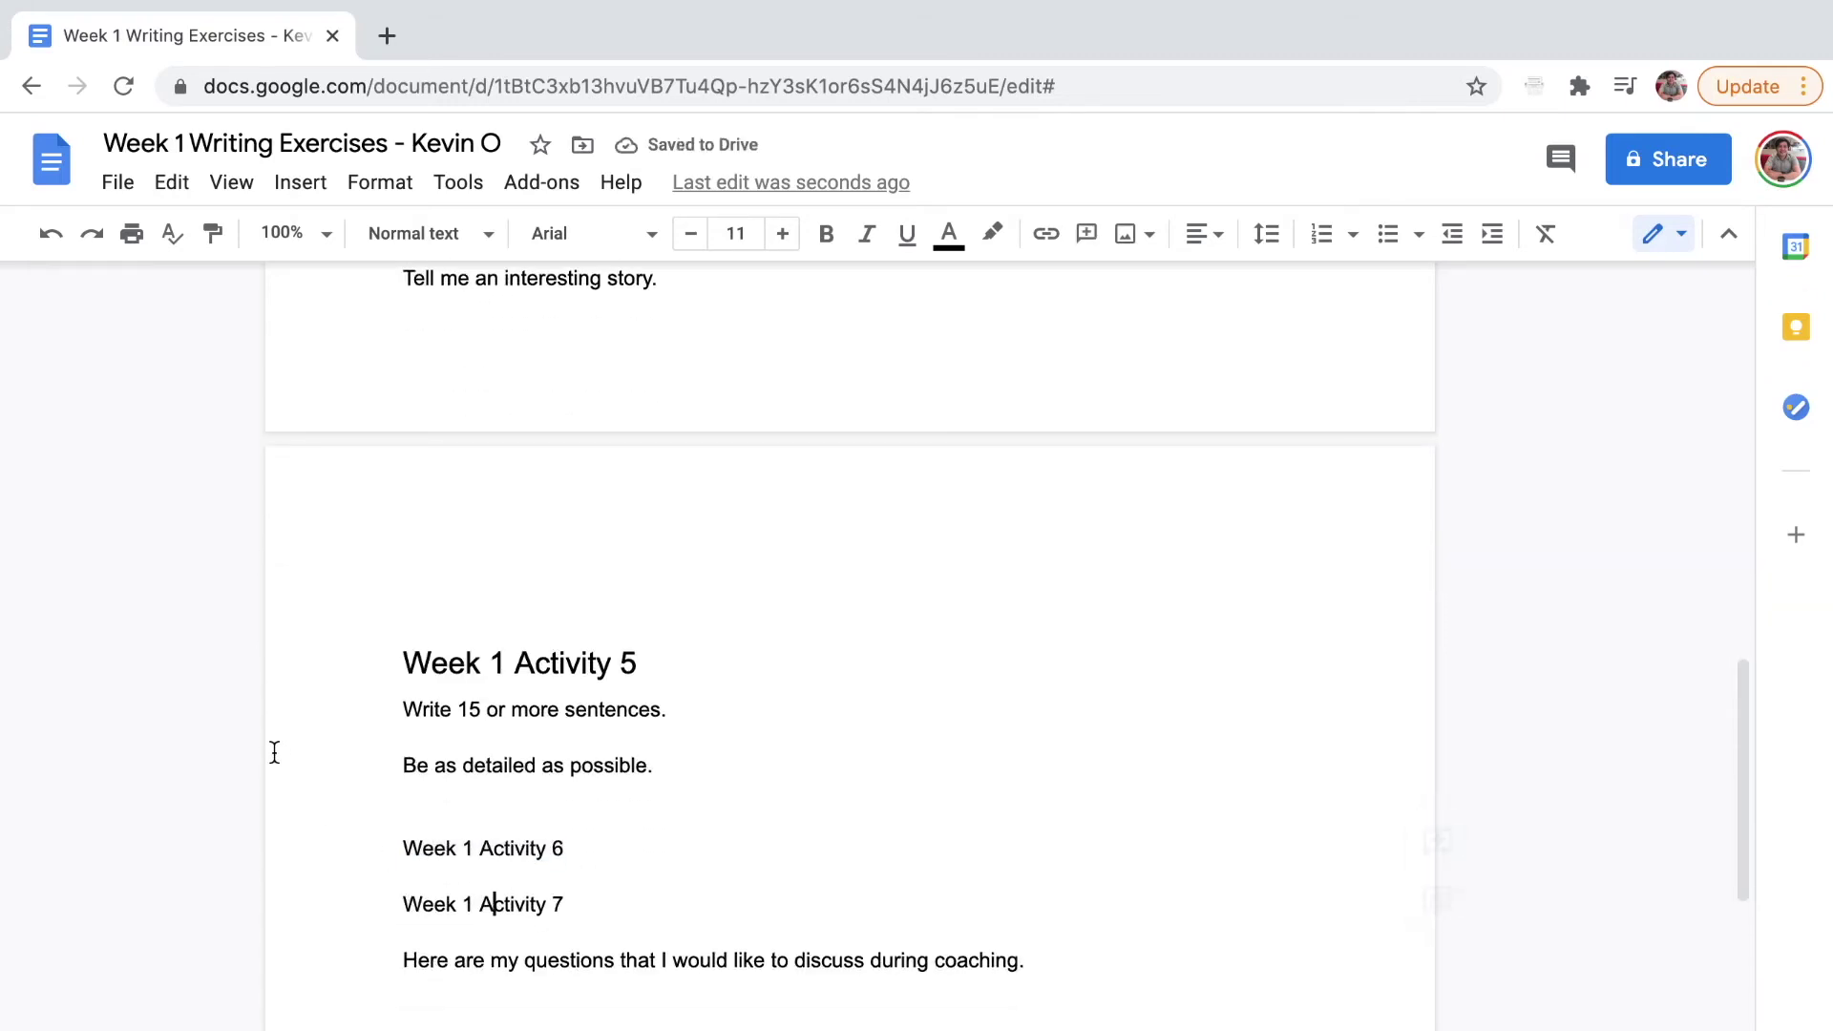
left_click(420, 239)
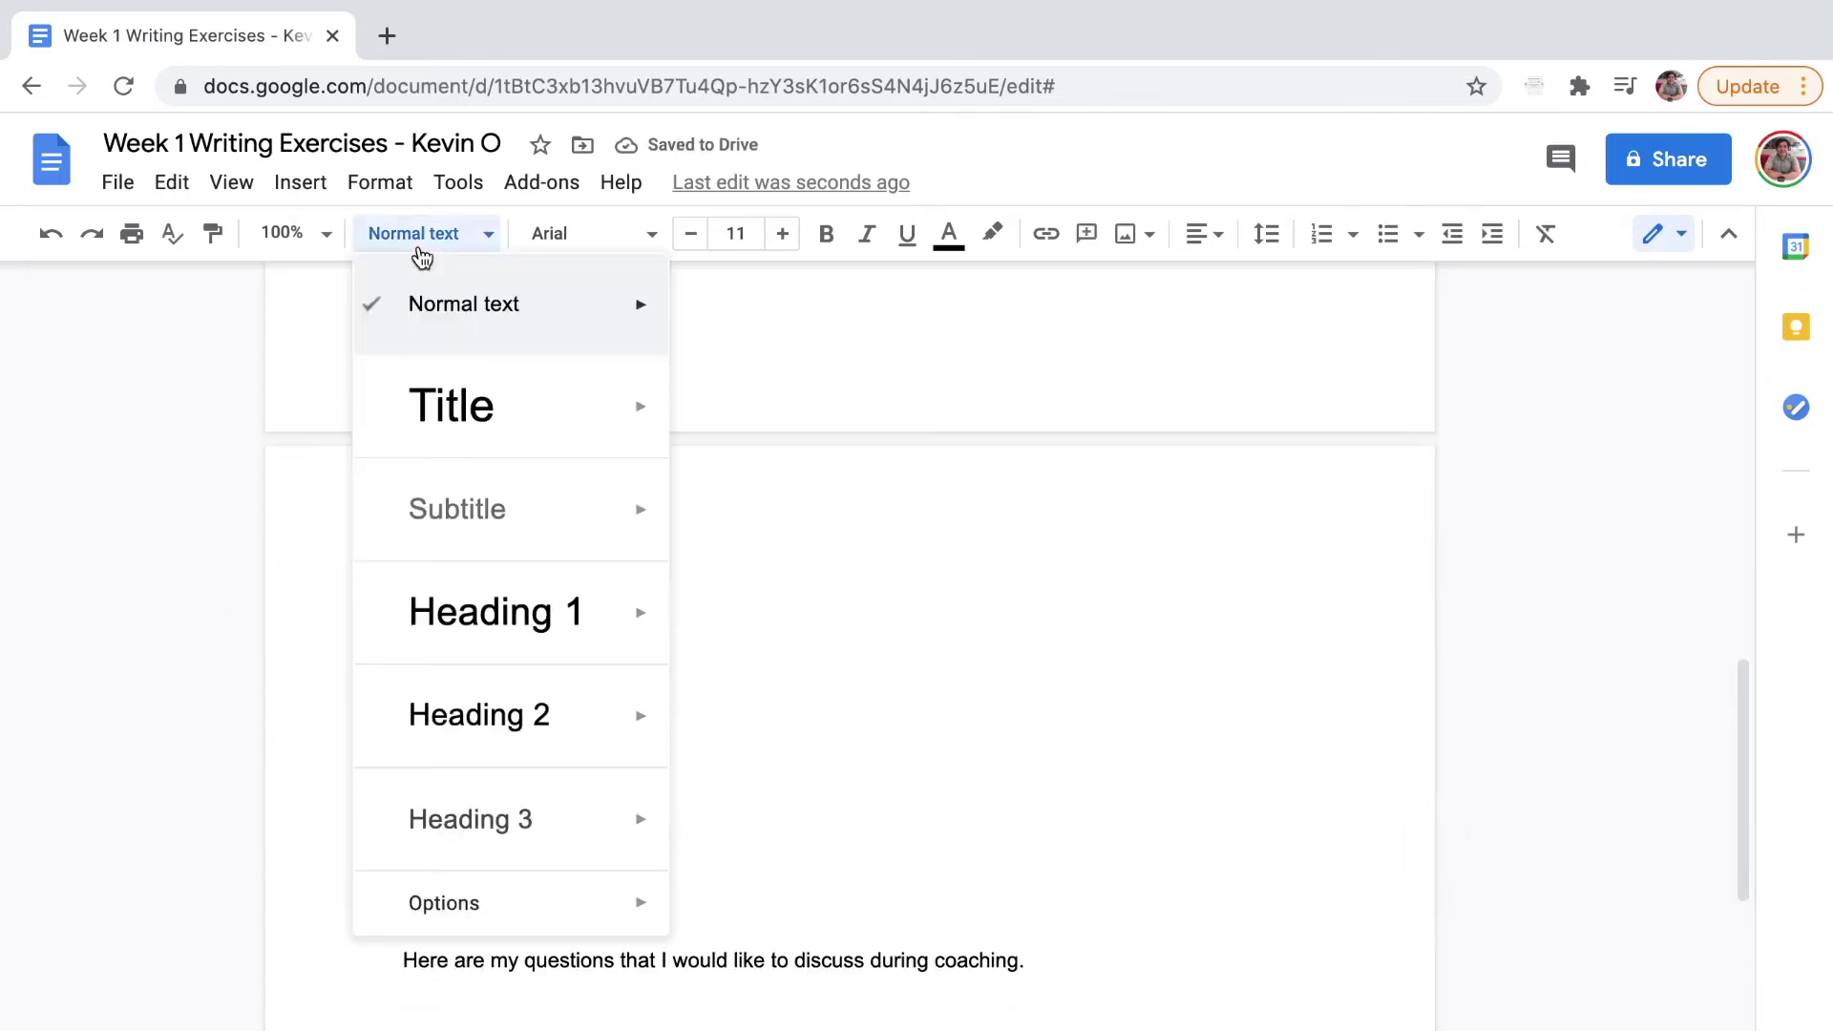
left_click(405, 720)
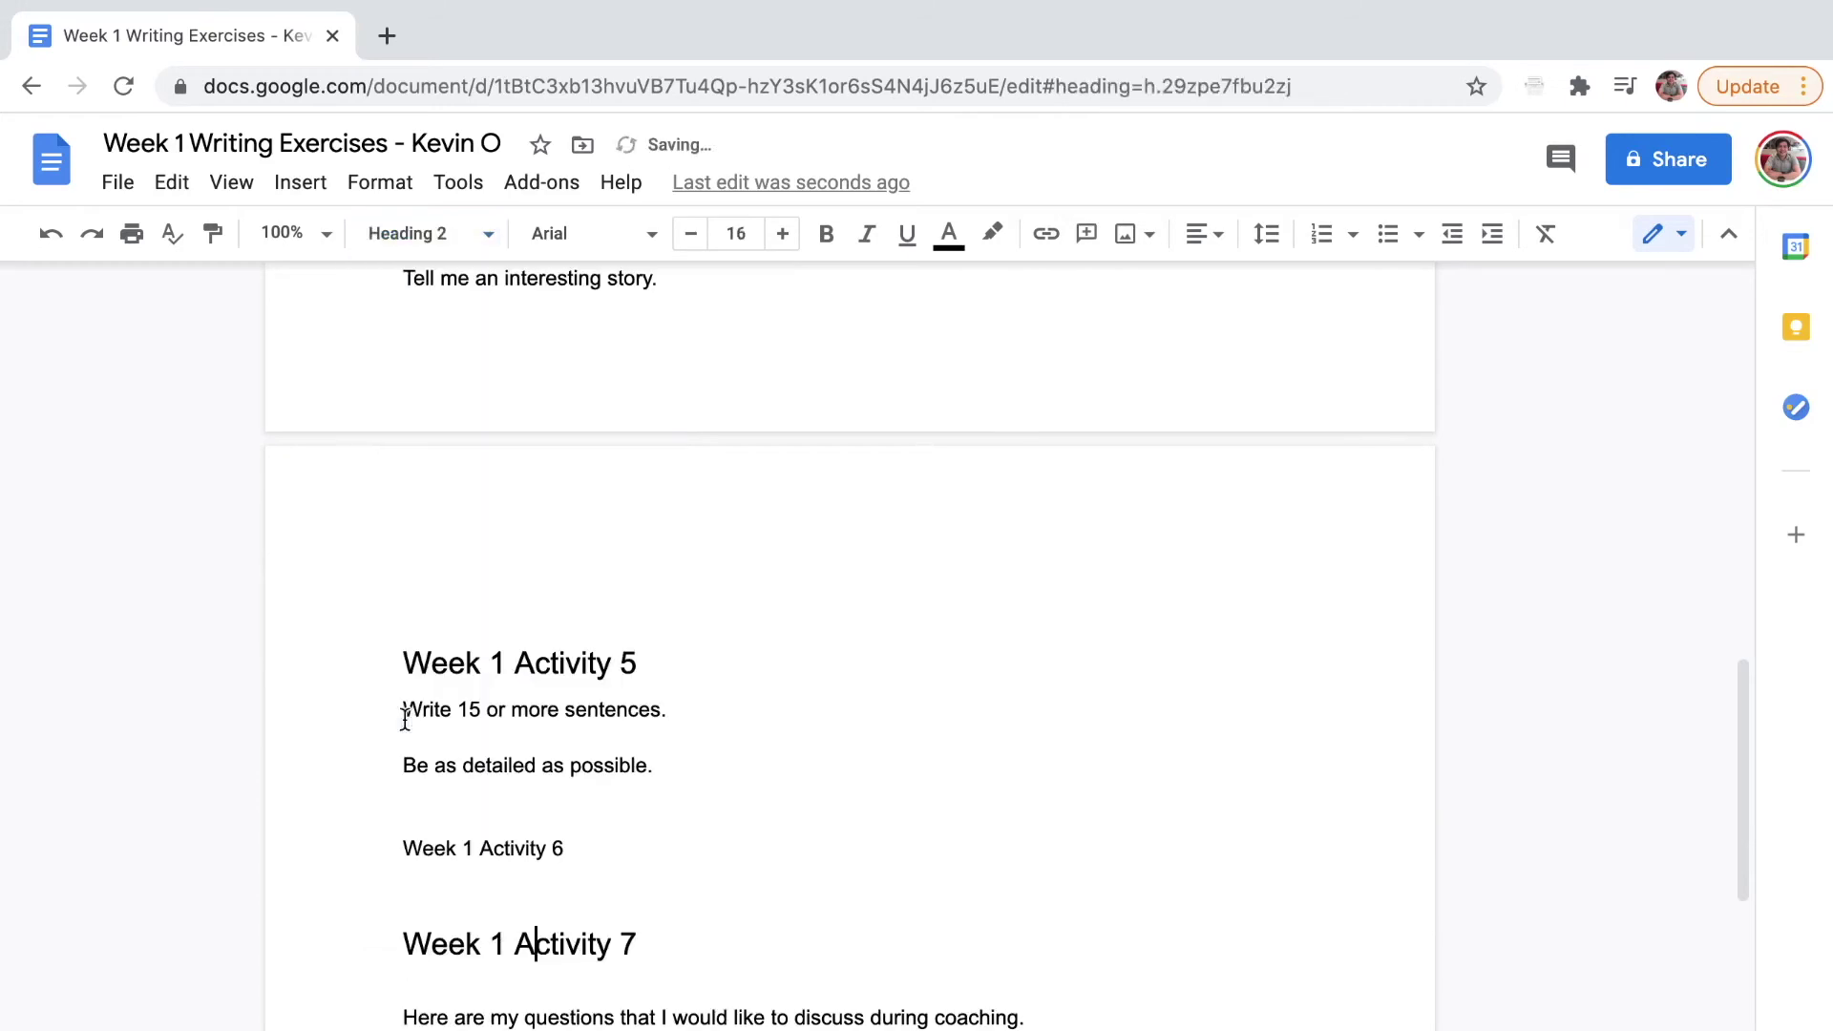
left_click(462, 993)
key("Return")
Apply Heading 2 to the 'Week 1 Activity 6' line
key("Up")
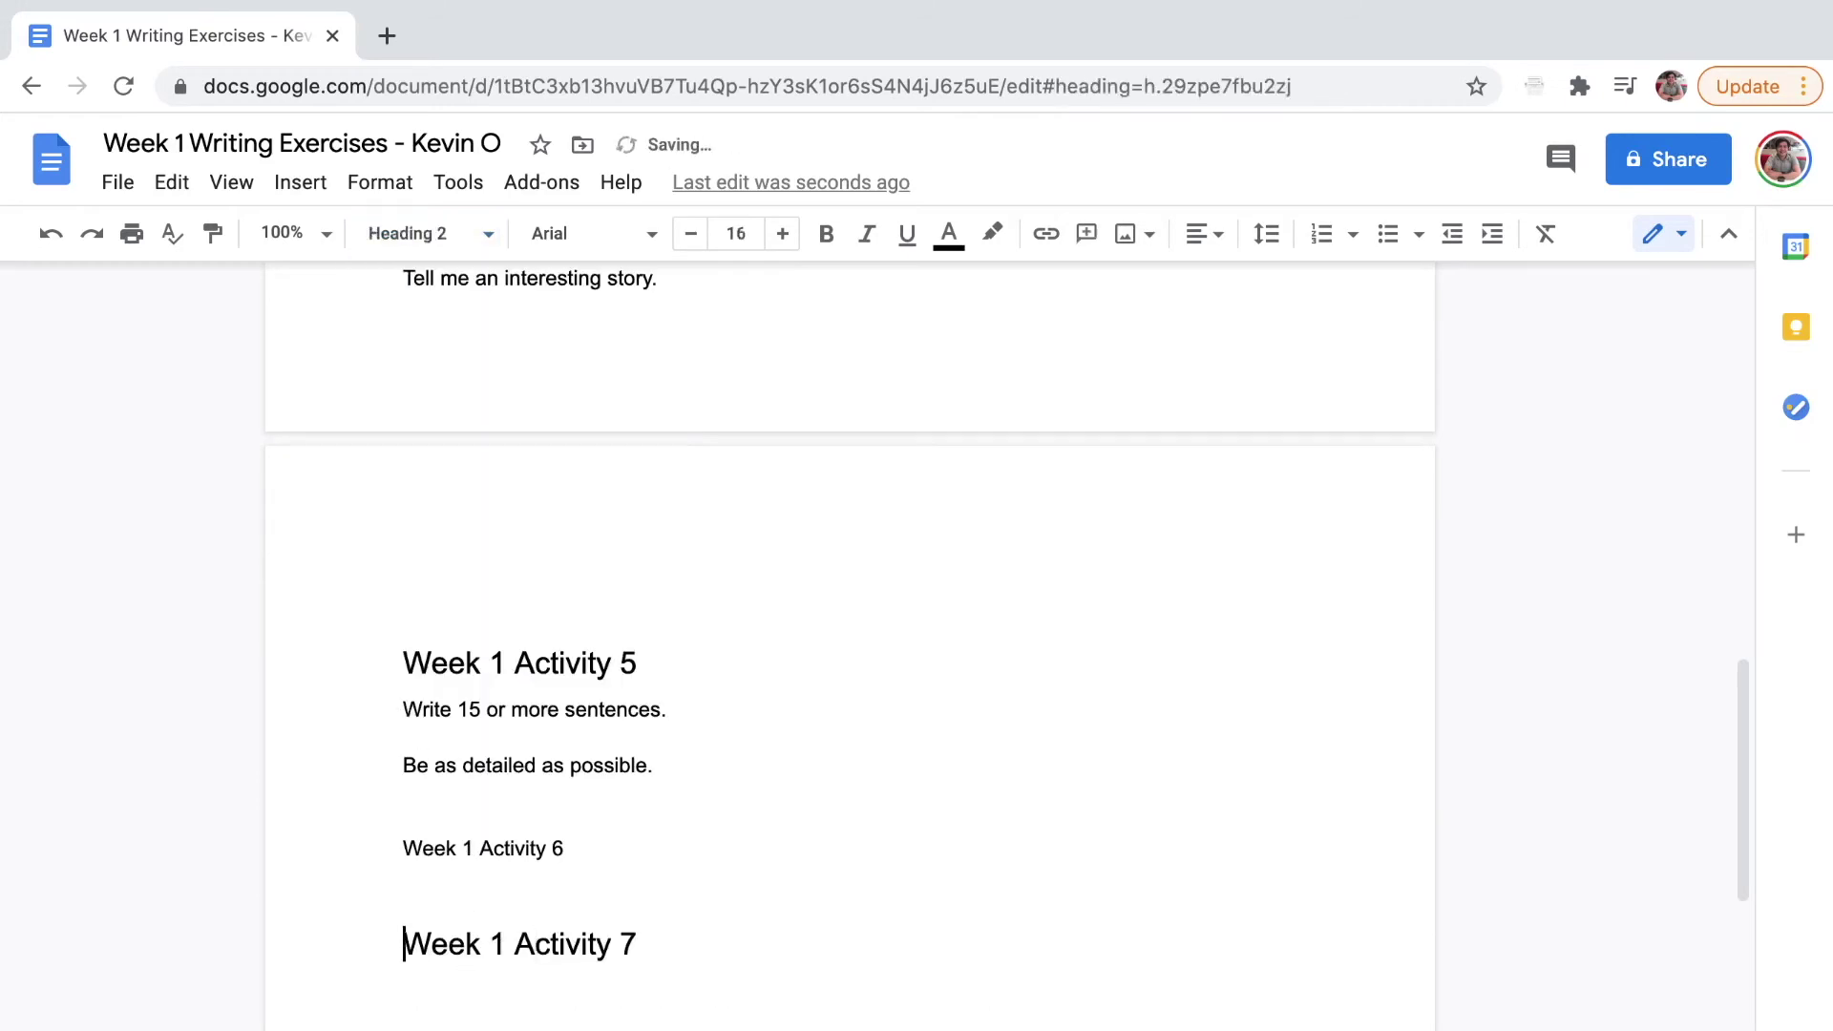
key("Up")
key("shift+End")
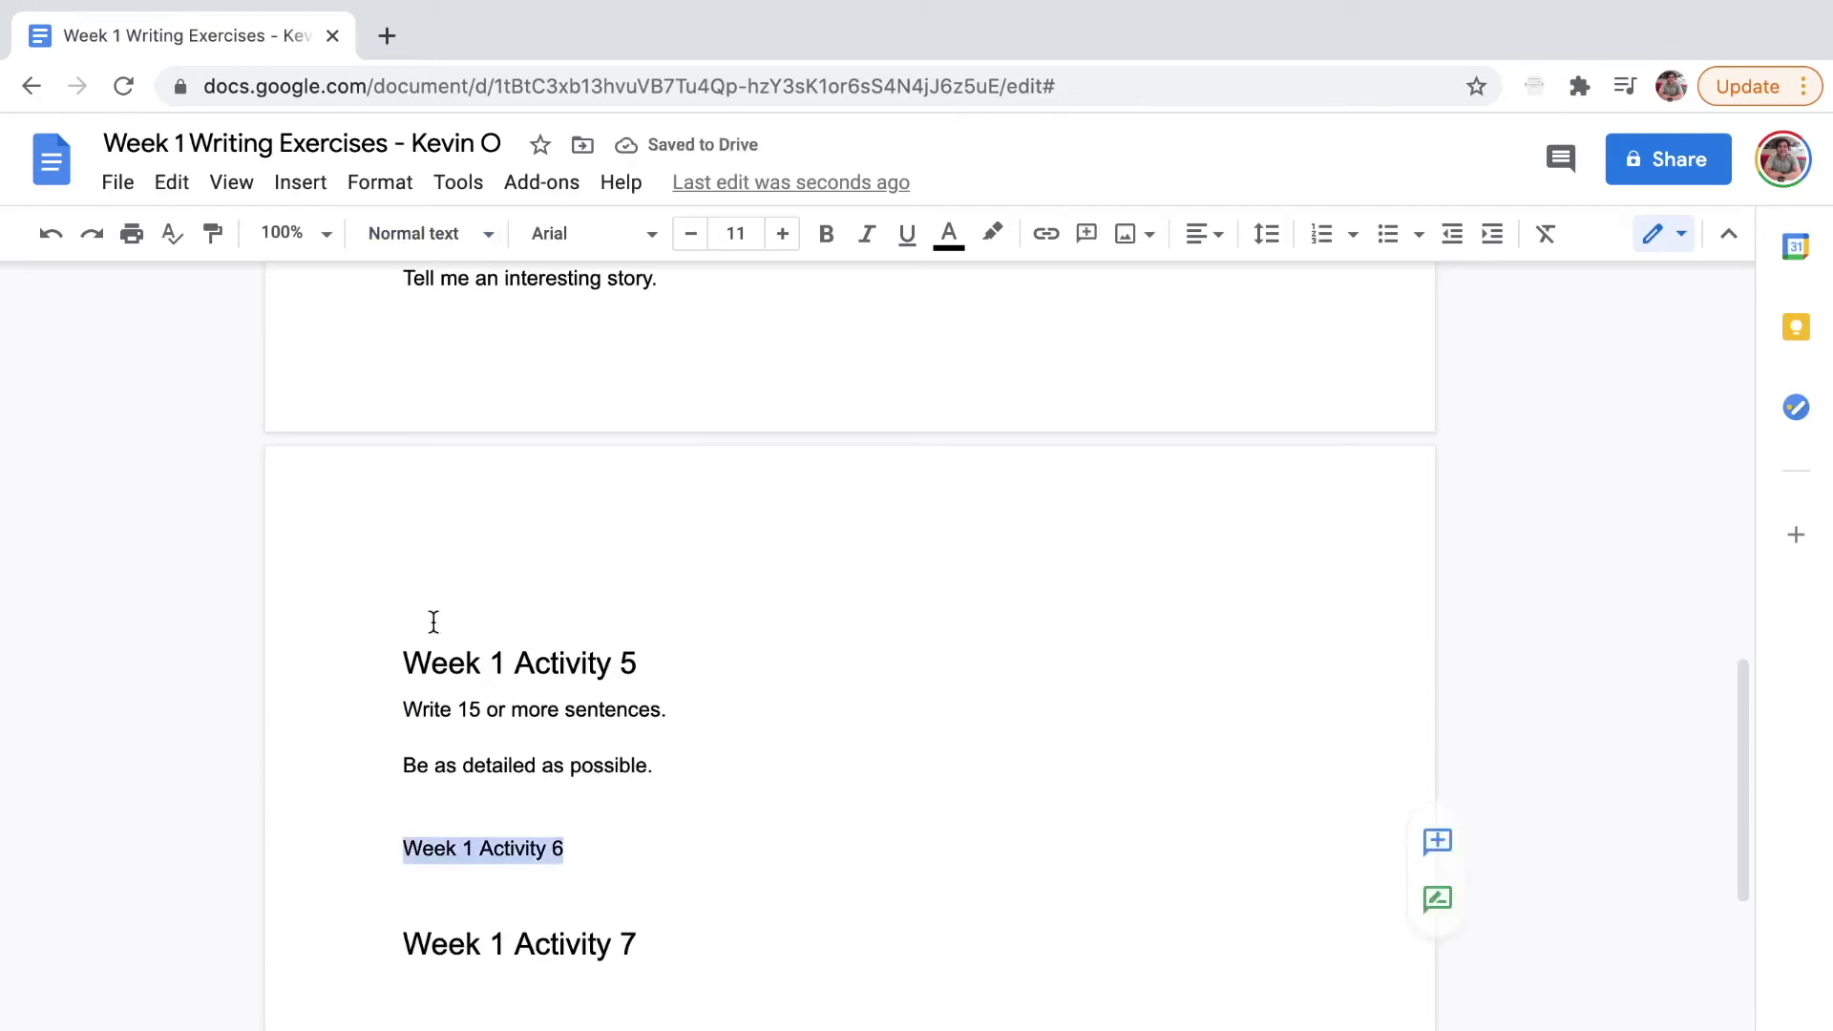
left_click(438, 233)
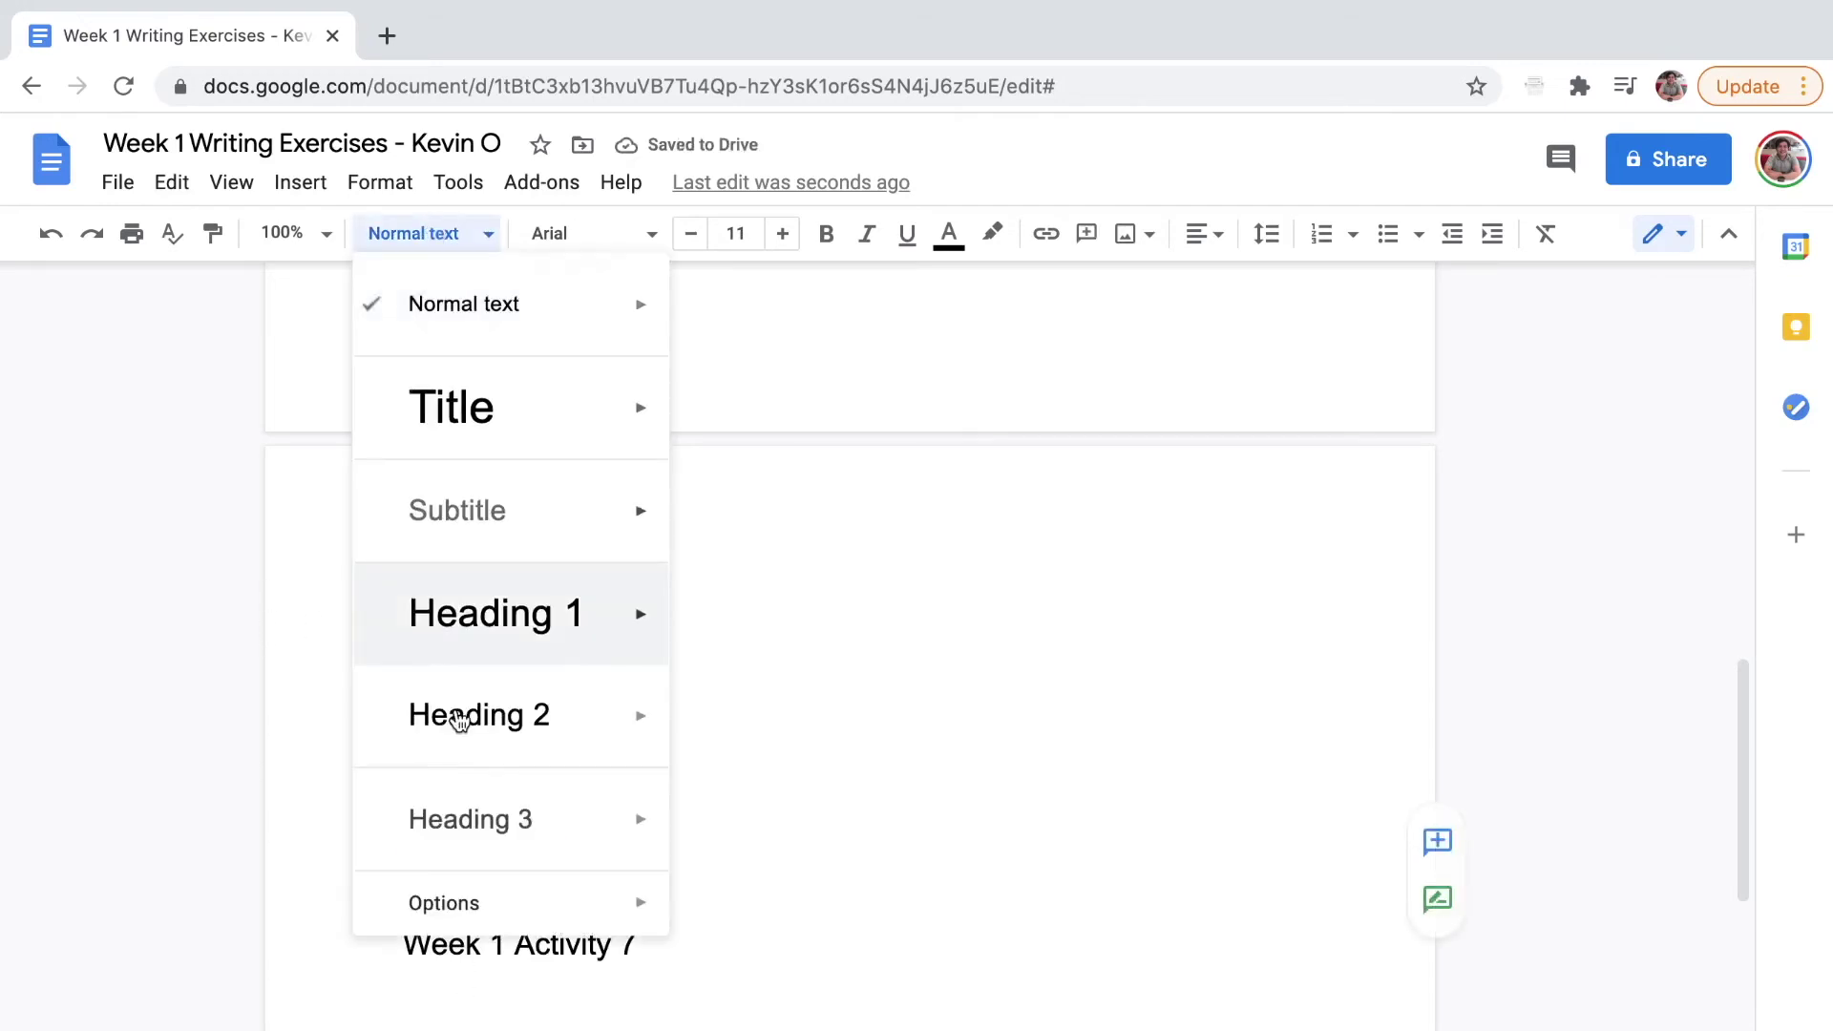
left_click(477, 740)
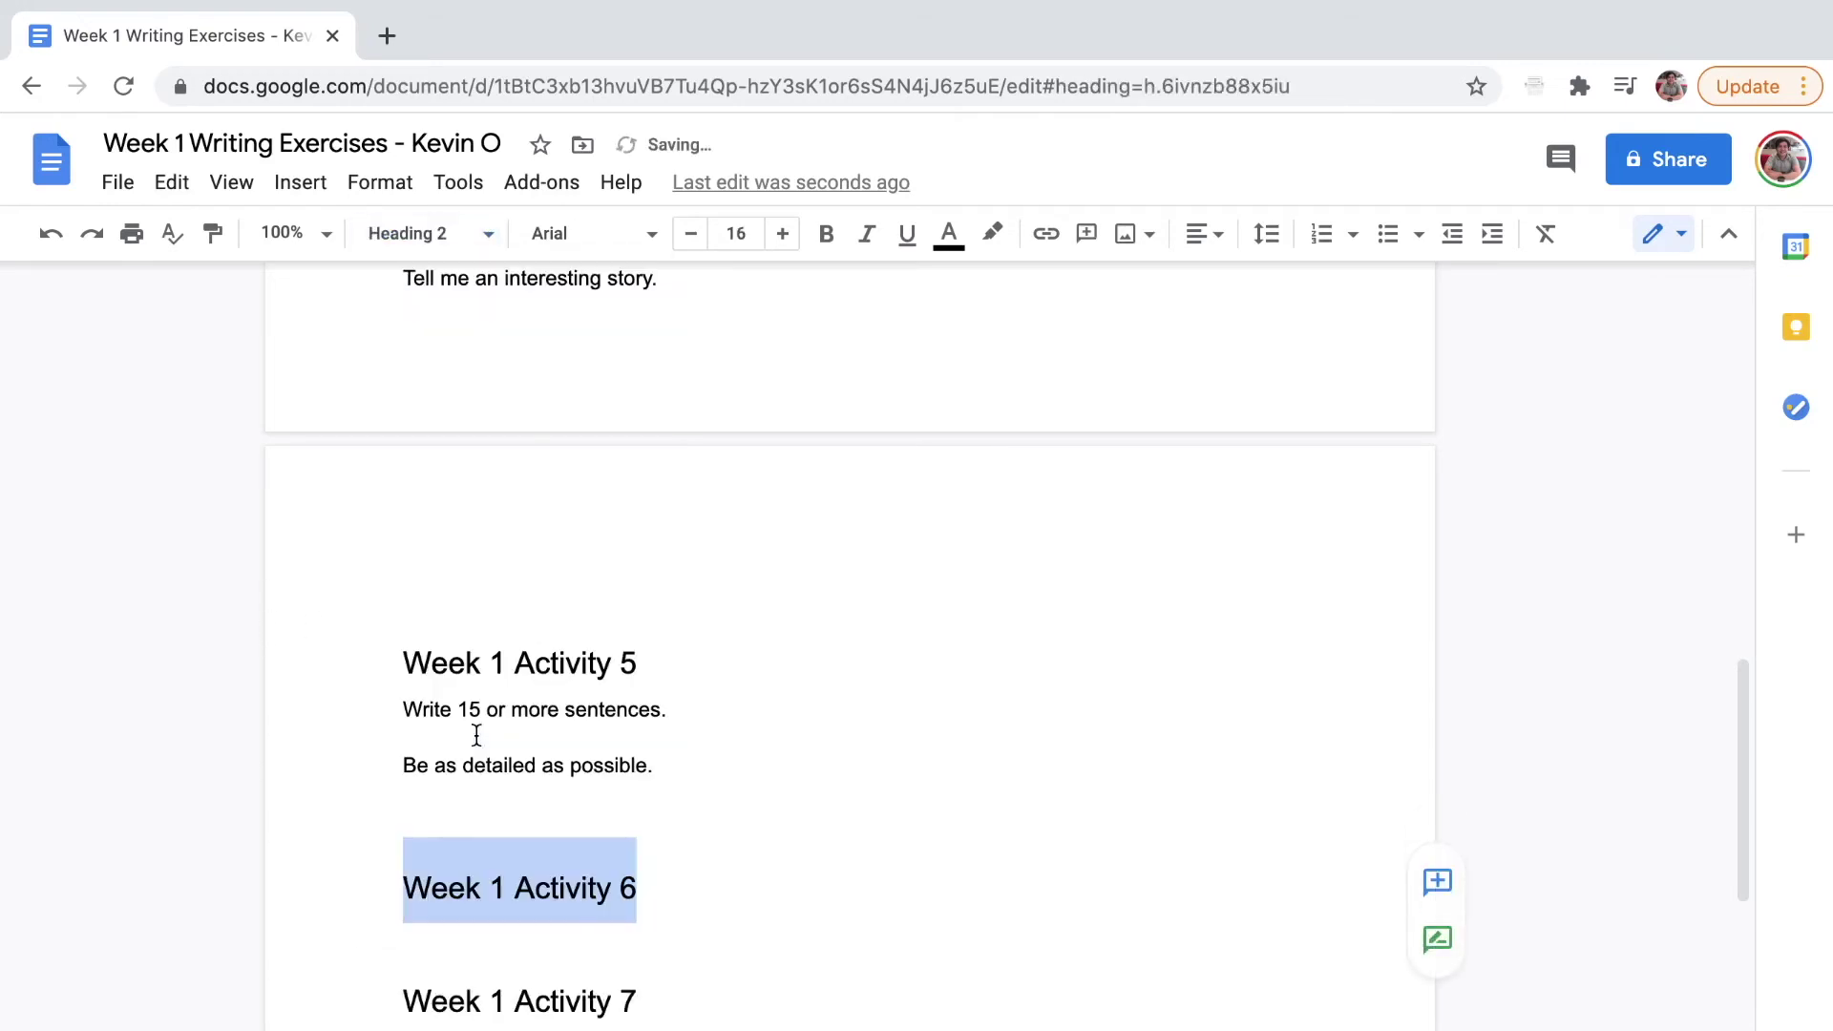
Paste the two instruction lines under Activity 6 and delete the extra blank line above it
left_click(450, 941)
type("Write 15 or more sentences.  Be as detailed as possible.")
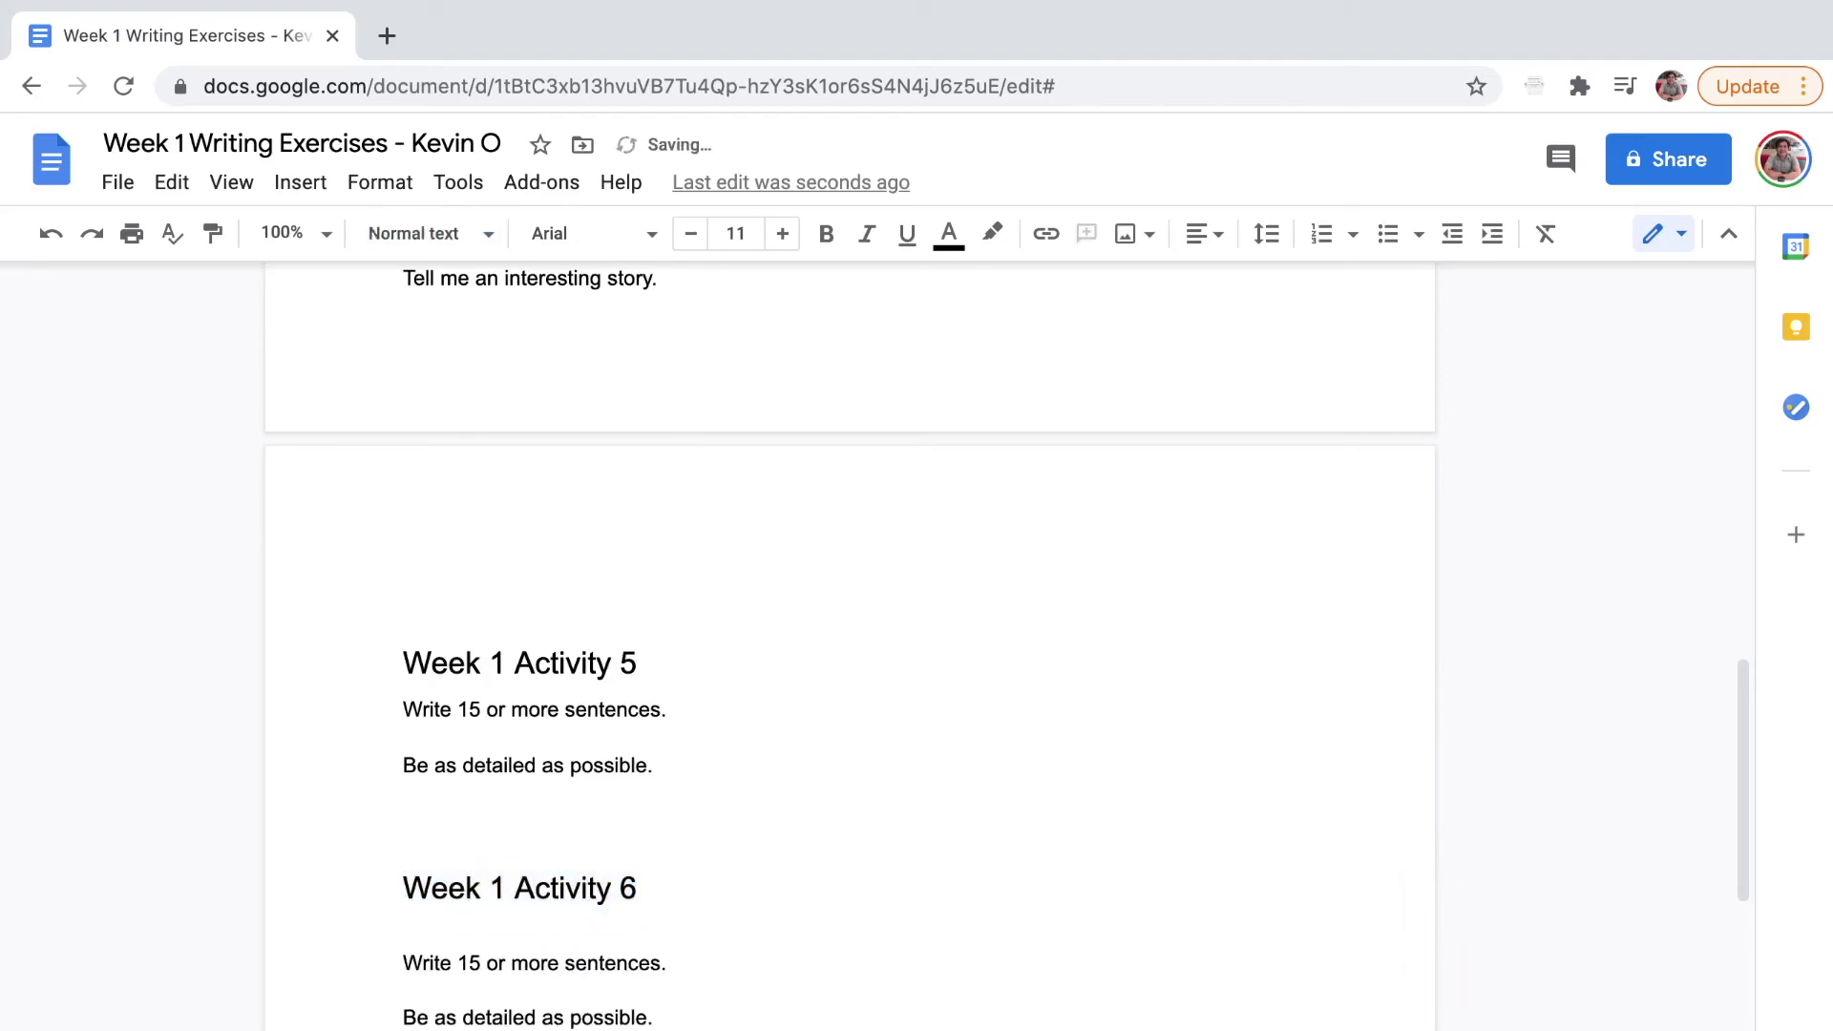
left_click(430, 818)
key("BackSpace")
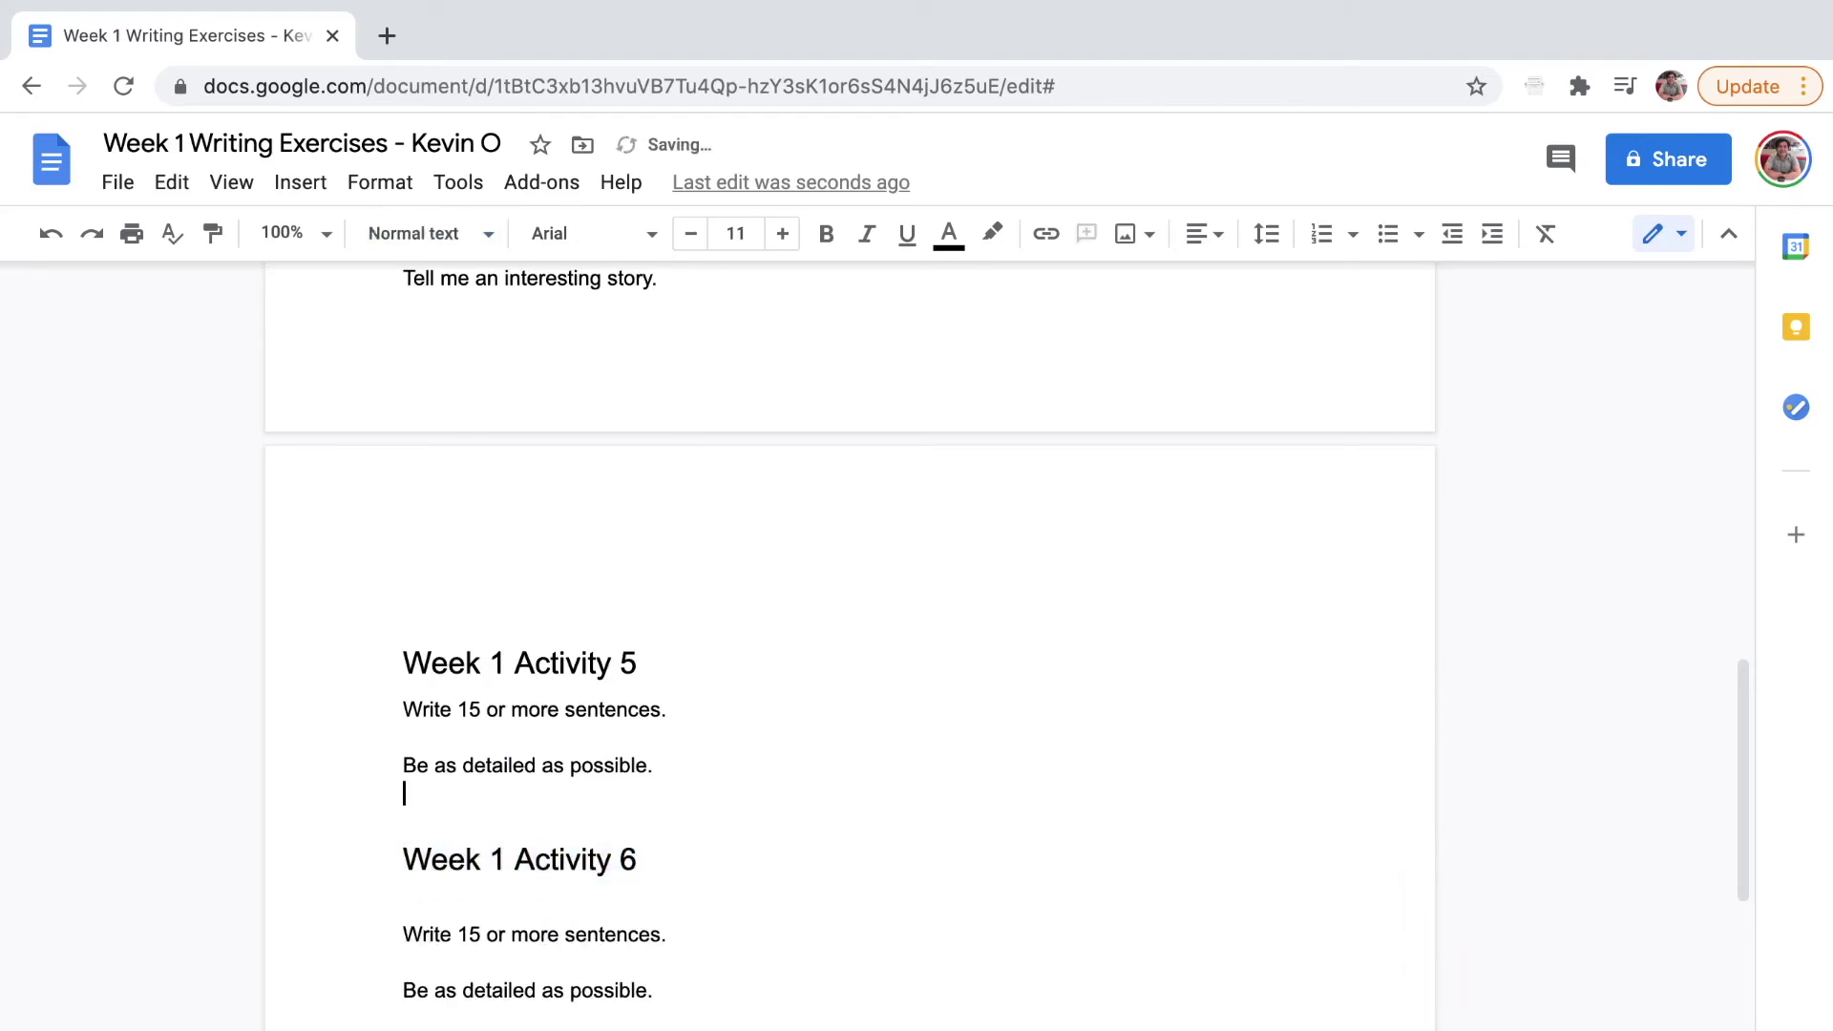
scroll(434, 818, "down", 7)
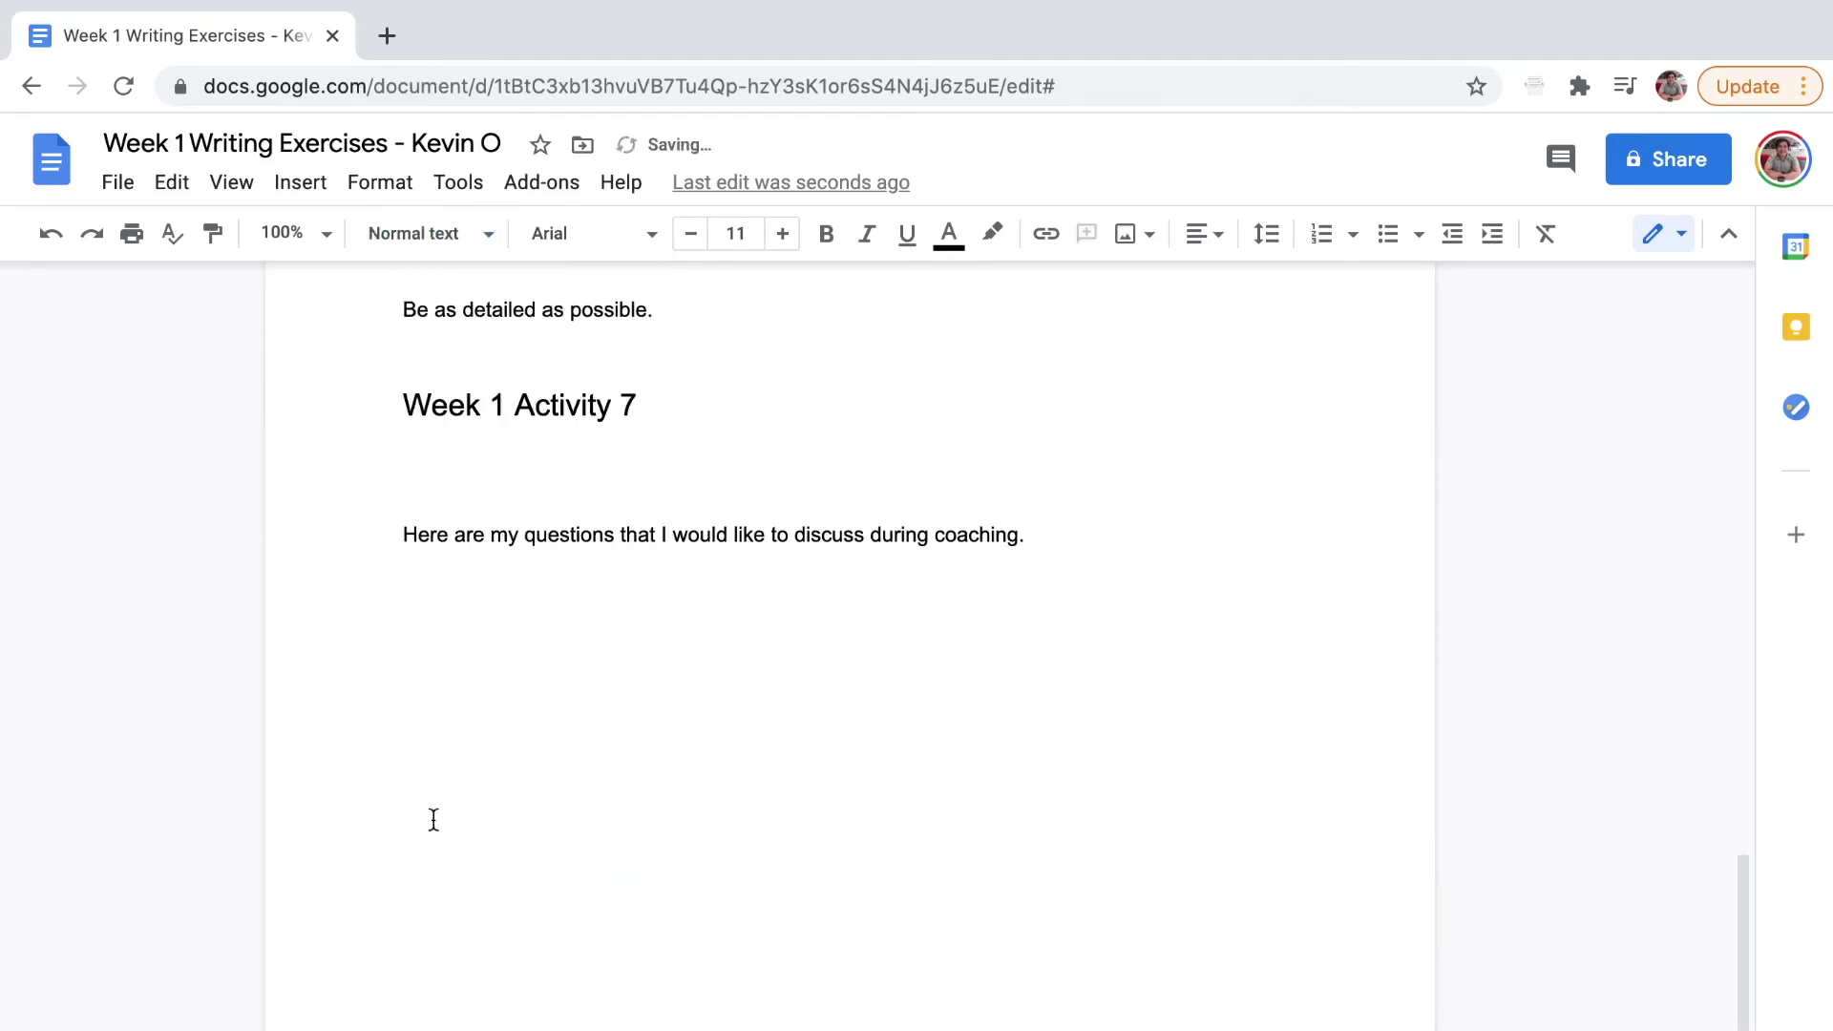
left_click(435, 485)
Type the 'Part 1', 'Part 2' and 'Part 3' labels on separate lines under Activity 7
key("BackSpace")
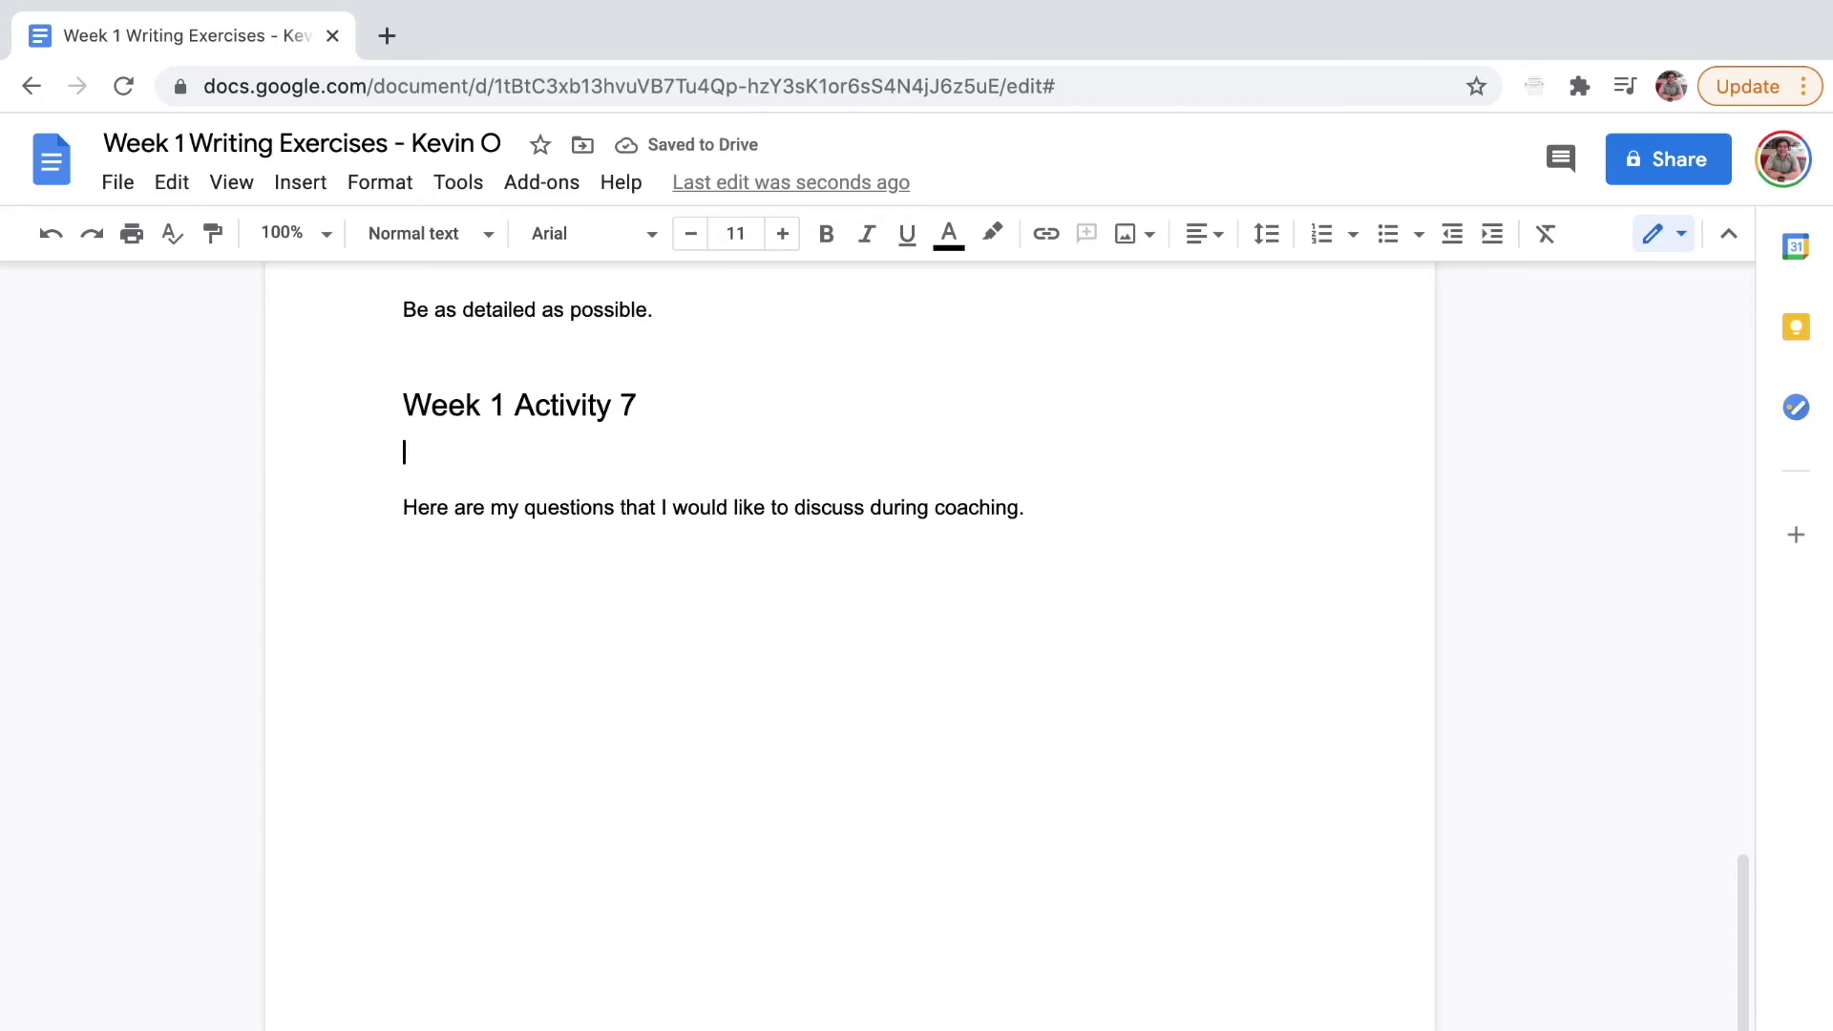
type("Part 1")
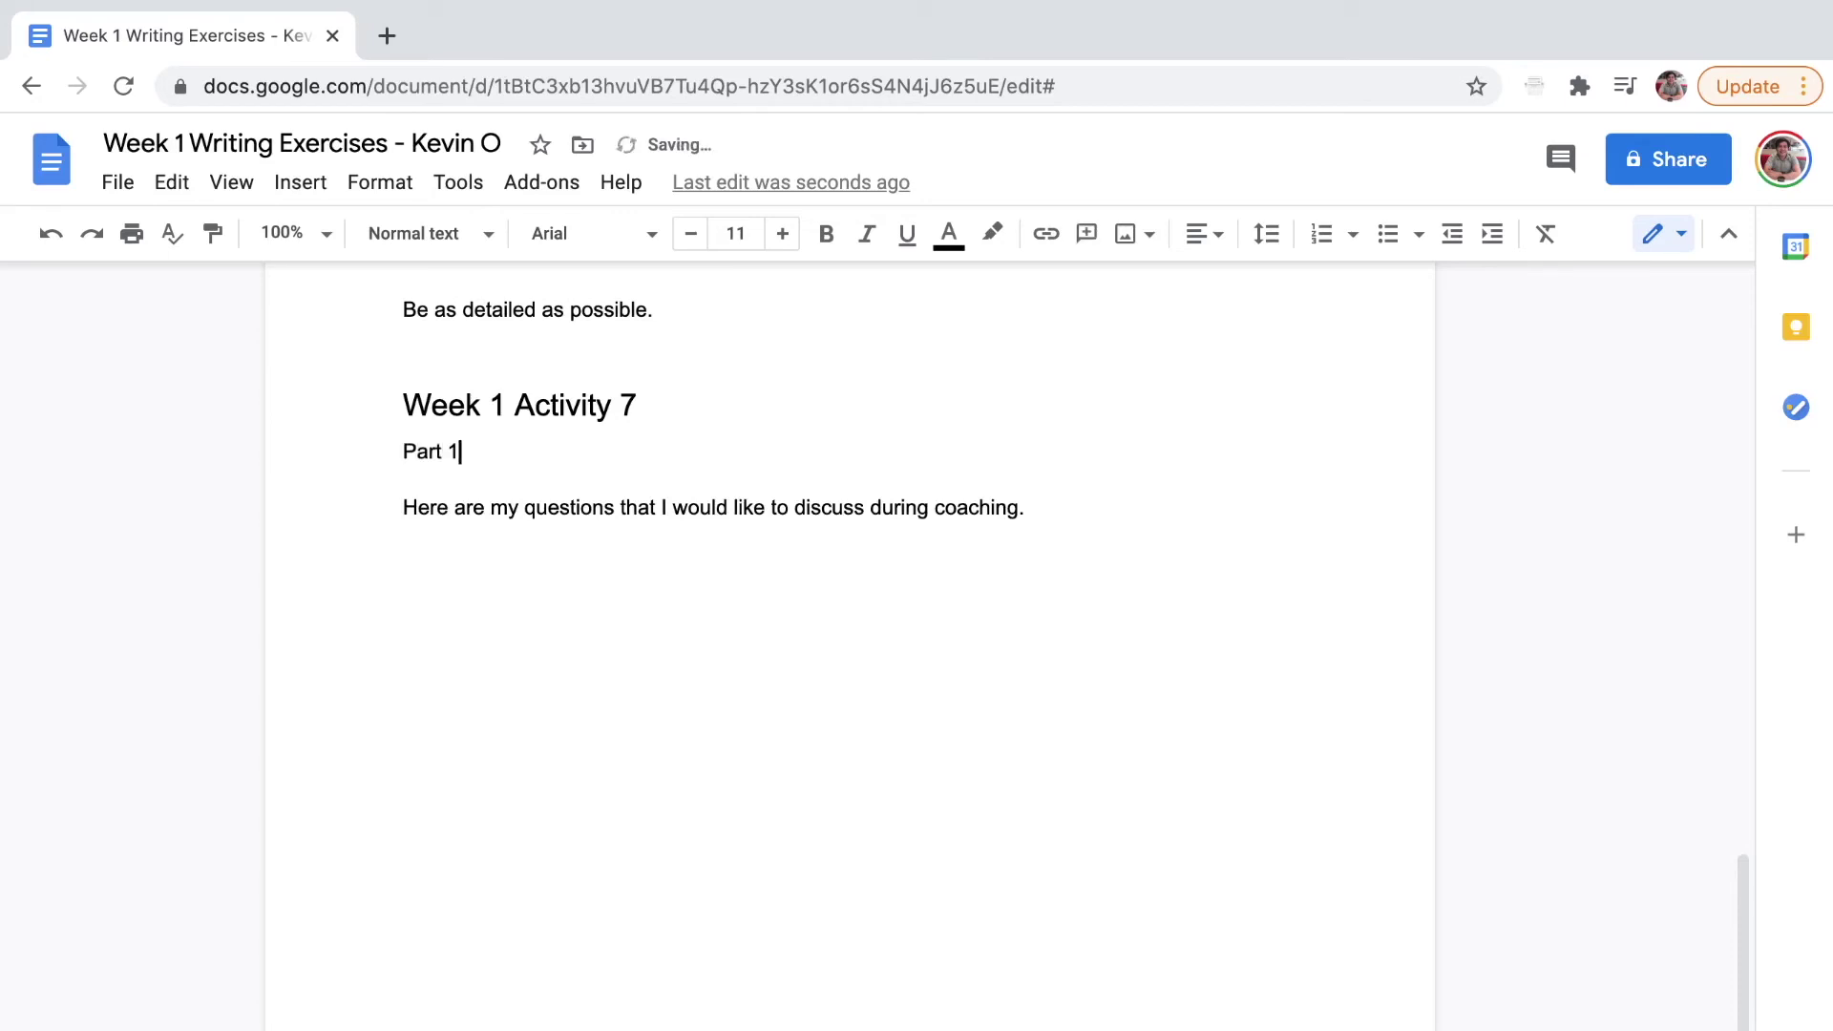
key("Return")
type("Part ")
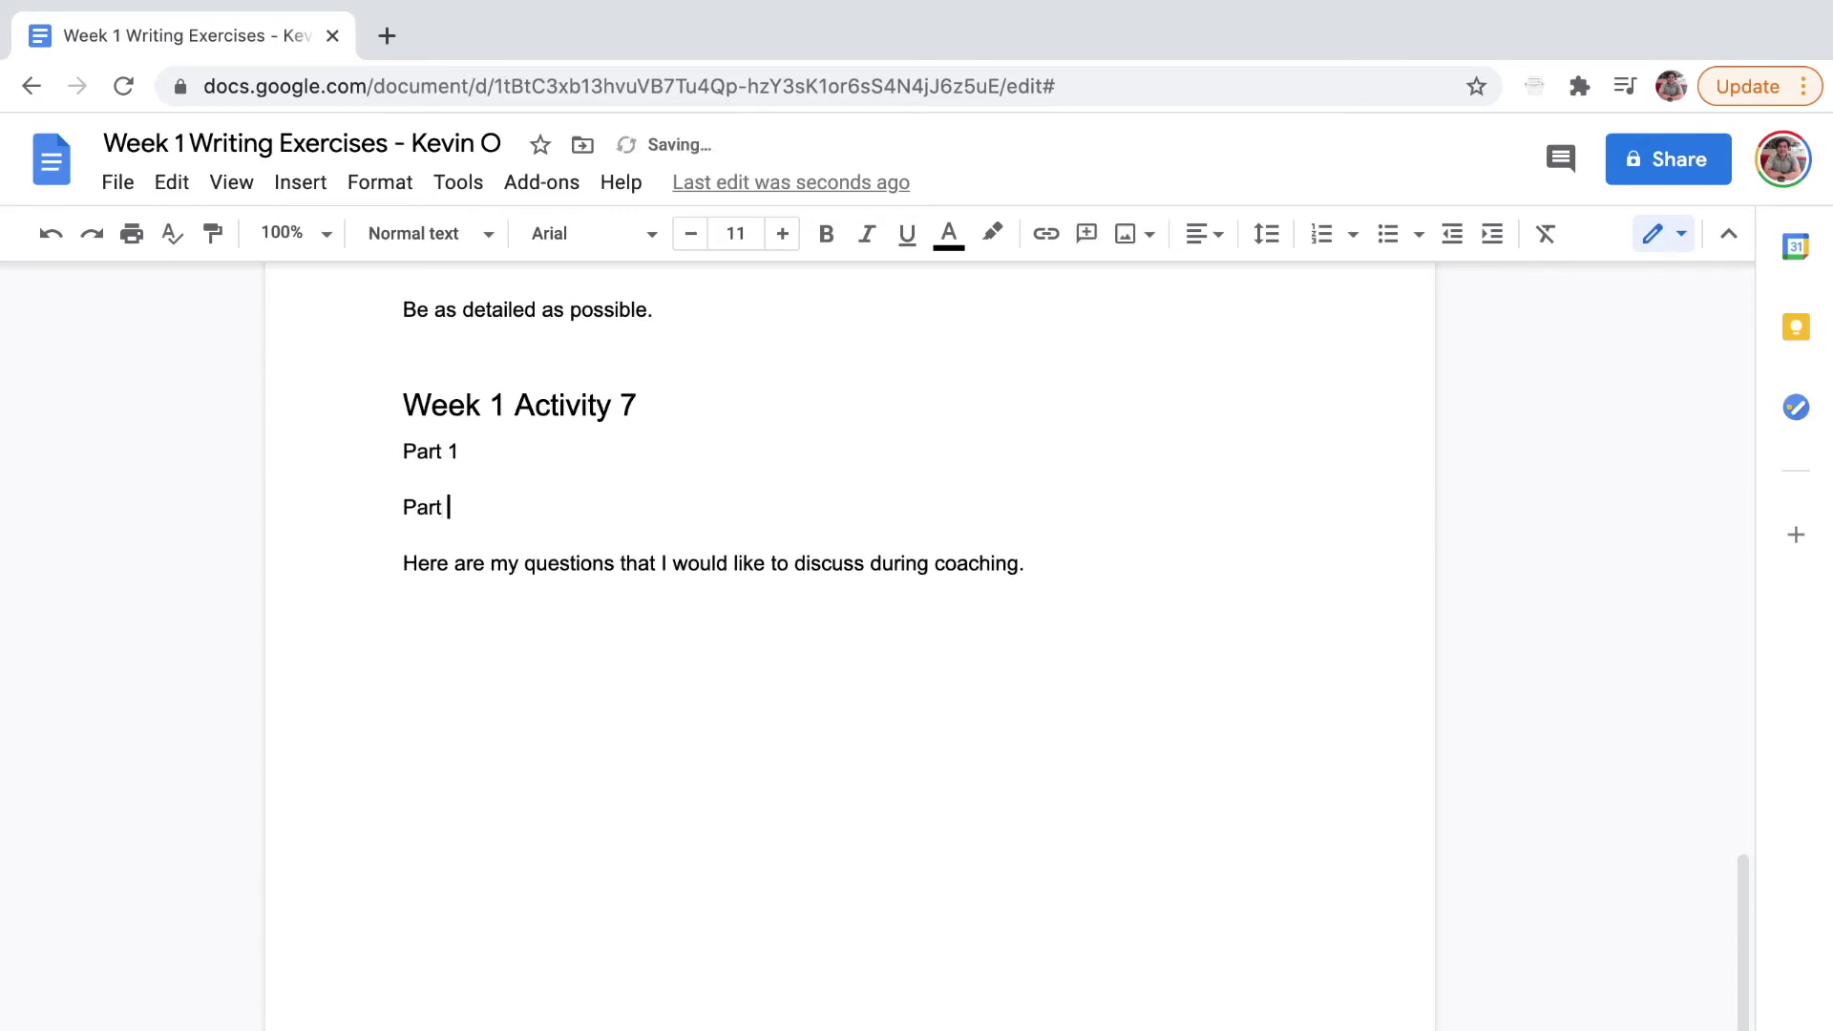
type("2")
key("Return")
type("Part 3")
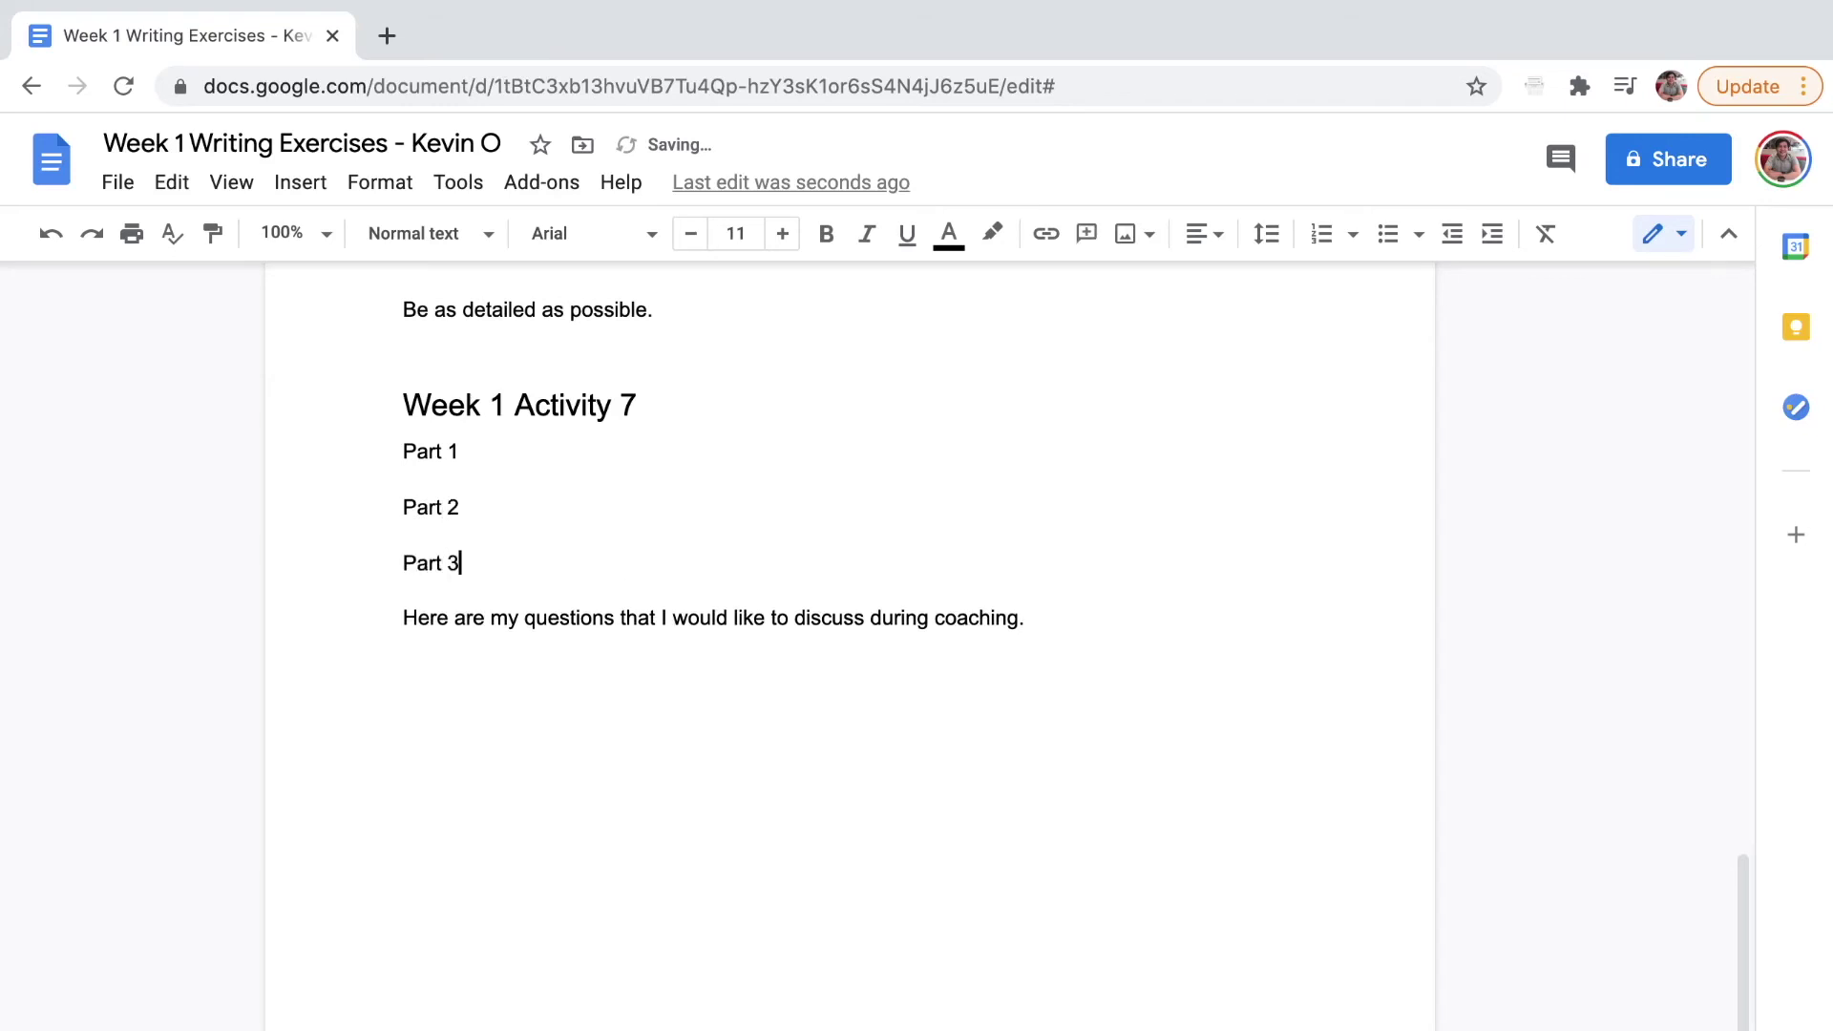
key("Return")
Bold the Part 1, Part 2 and Part 3 labels and paste the two instruction lines below
key("Up")
key("Up")
key("Up")
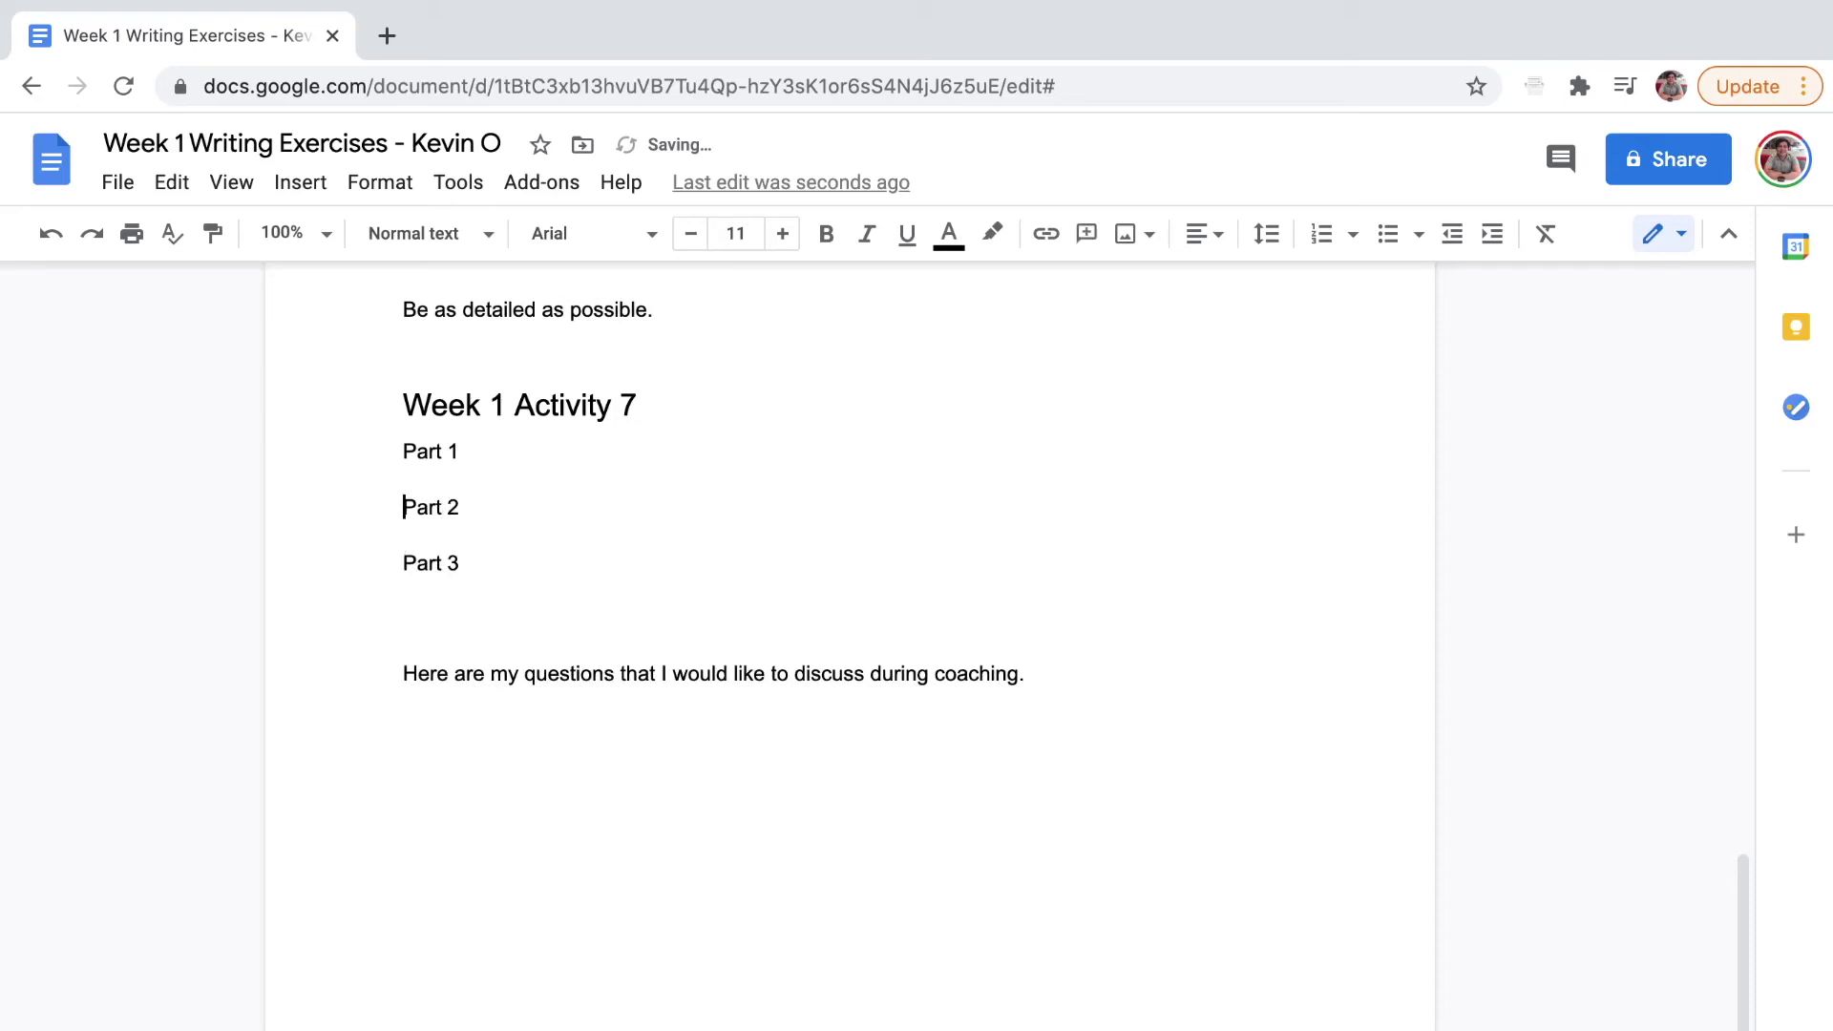
key("shift+End")
key("ctrl+b")
key("Down")
key("Down")
key("shift+Home")
key("ctrl+b")
left_click(404, 535)
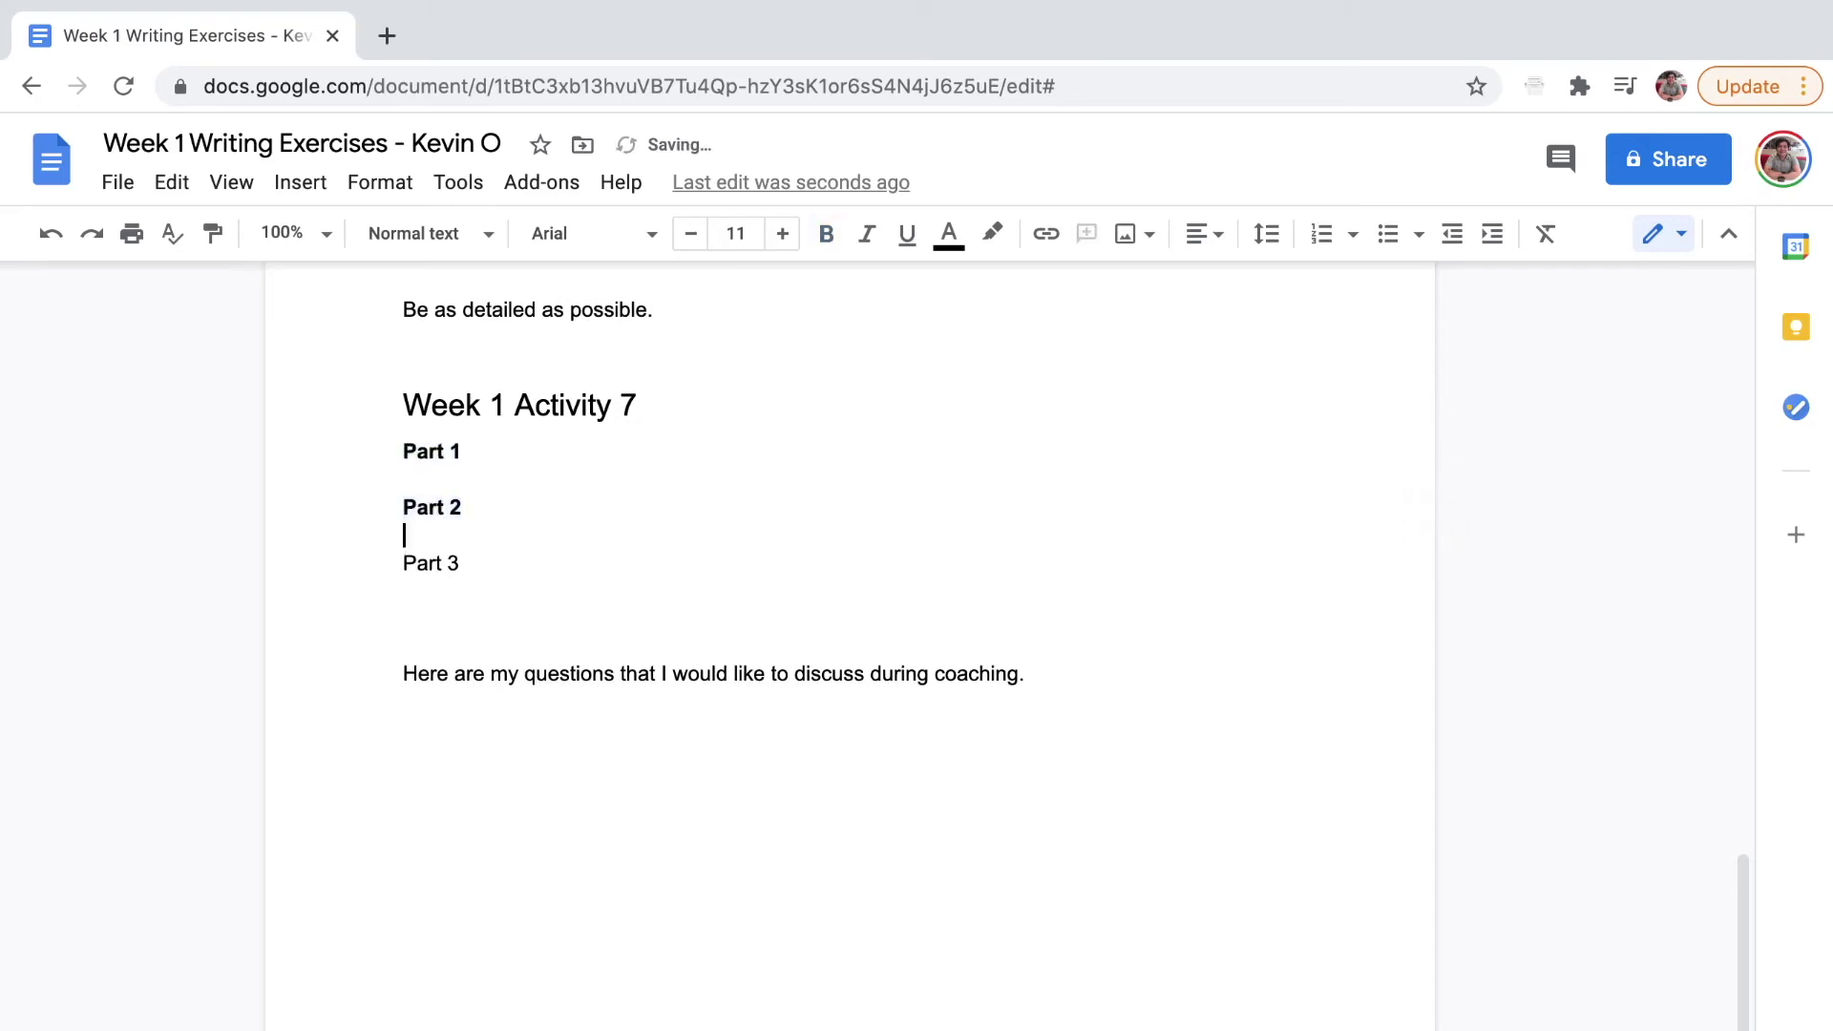
key("Down")
key("End")
key("shift+Home")
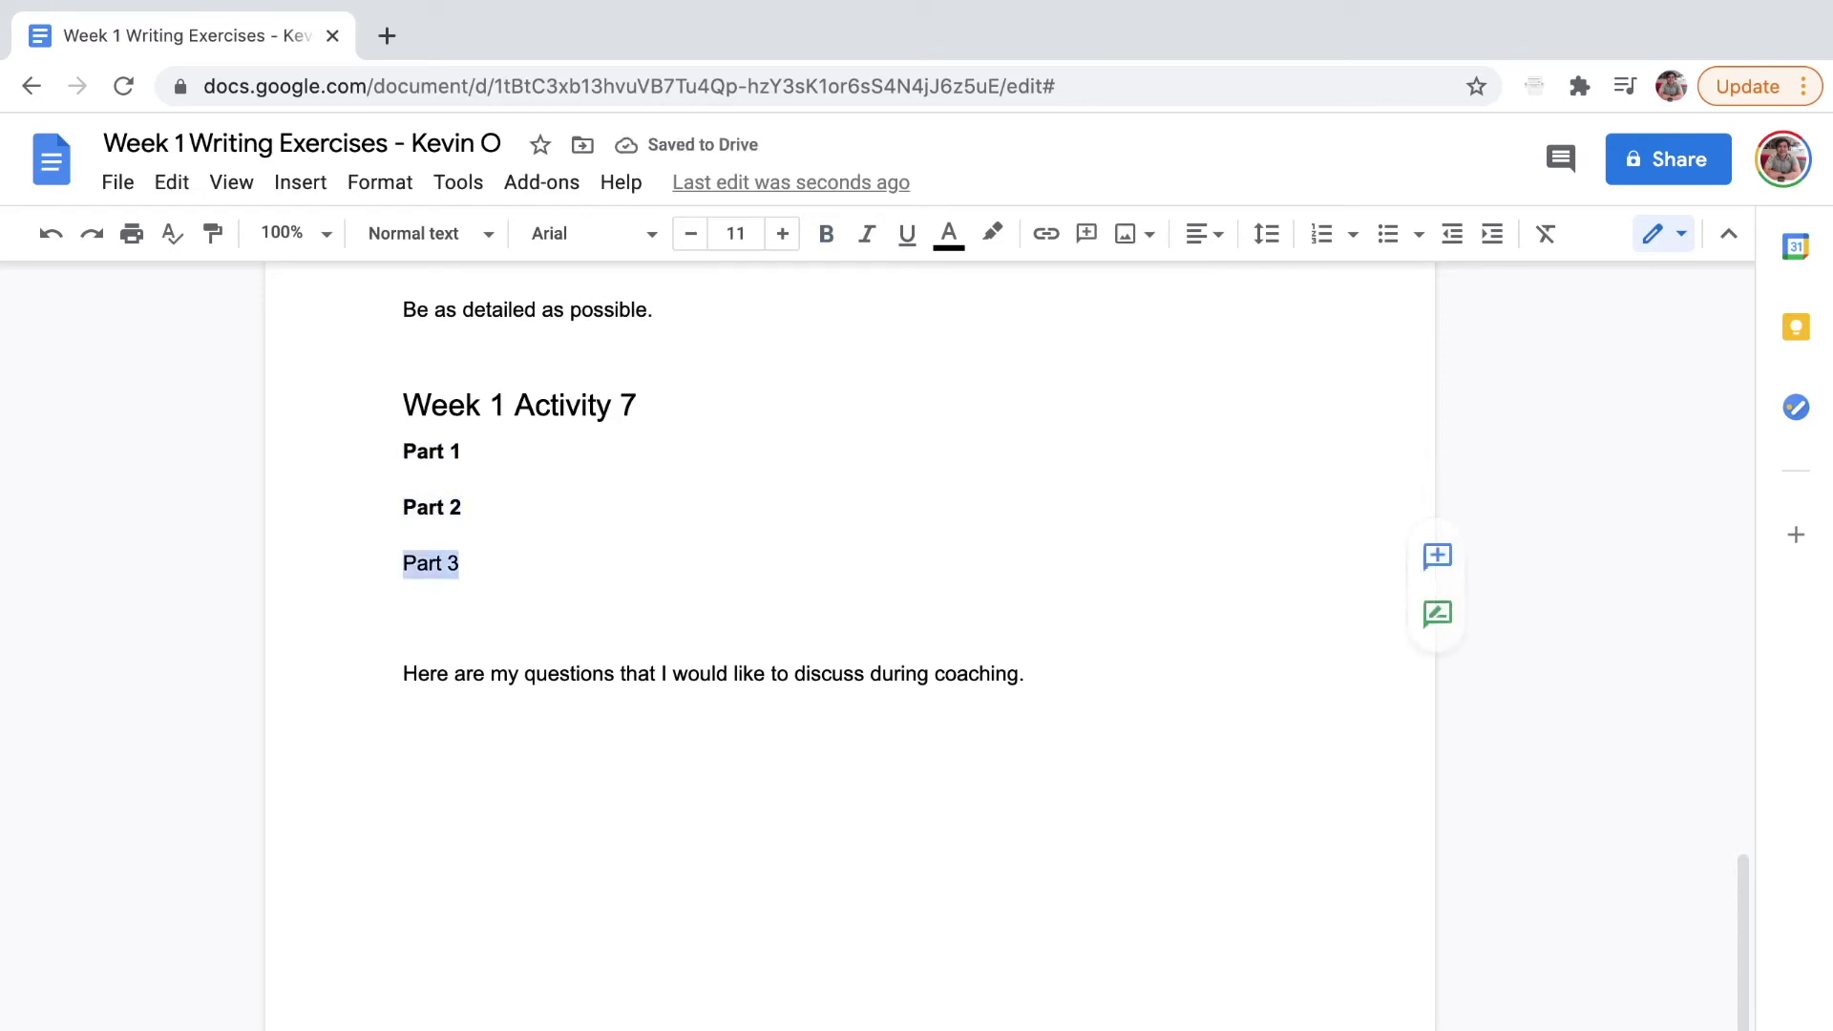
key("ctrl+b")
left_click(404, 534)
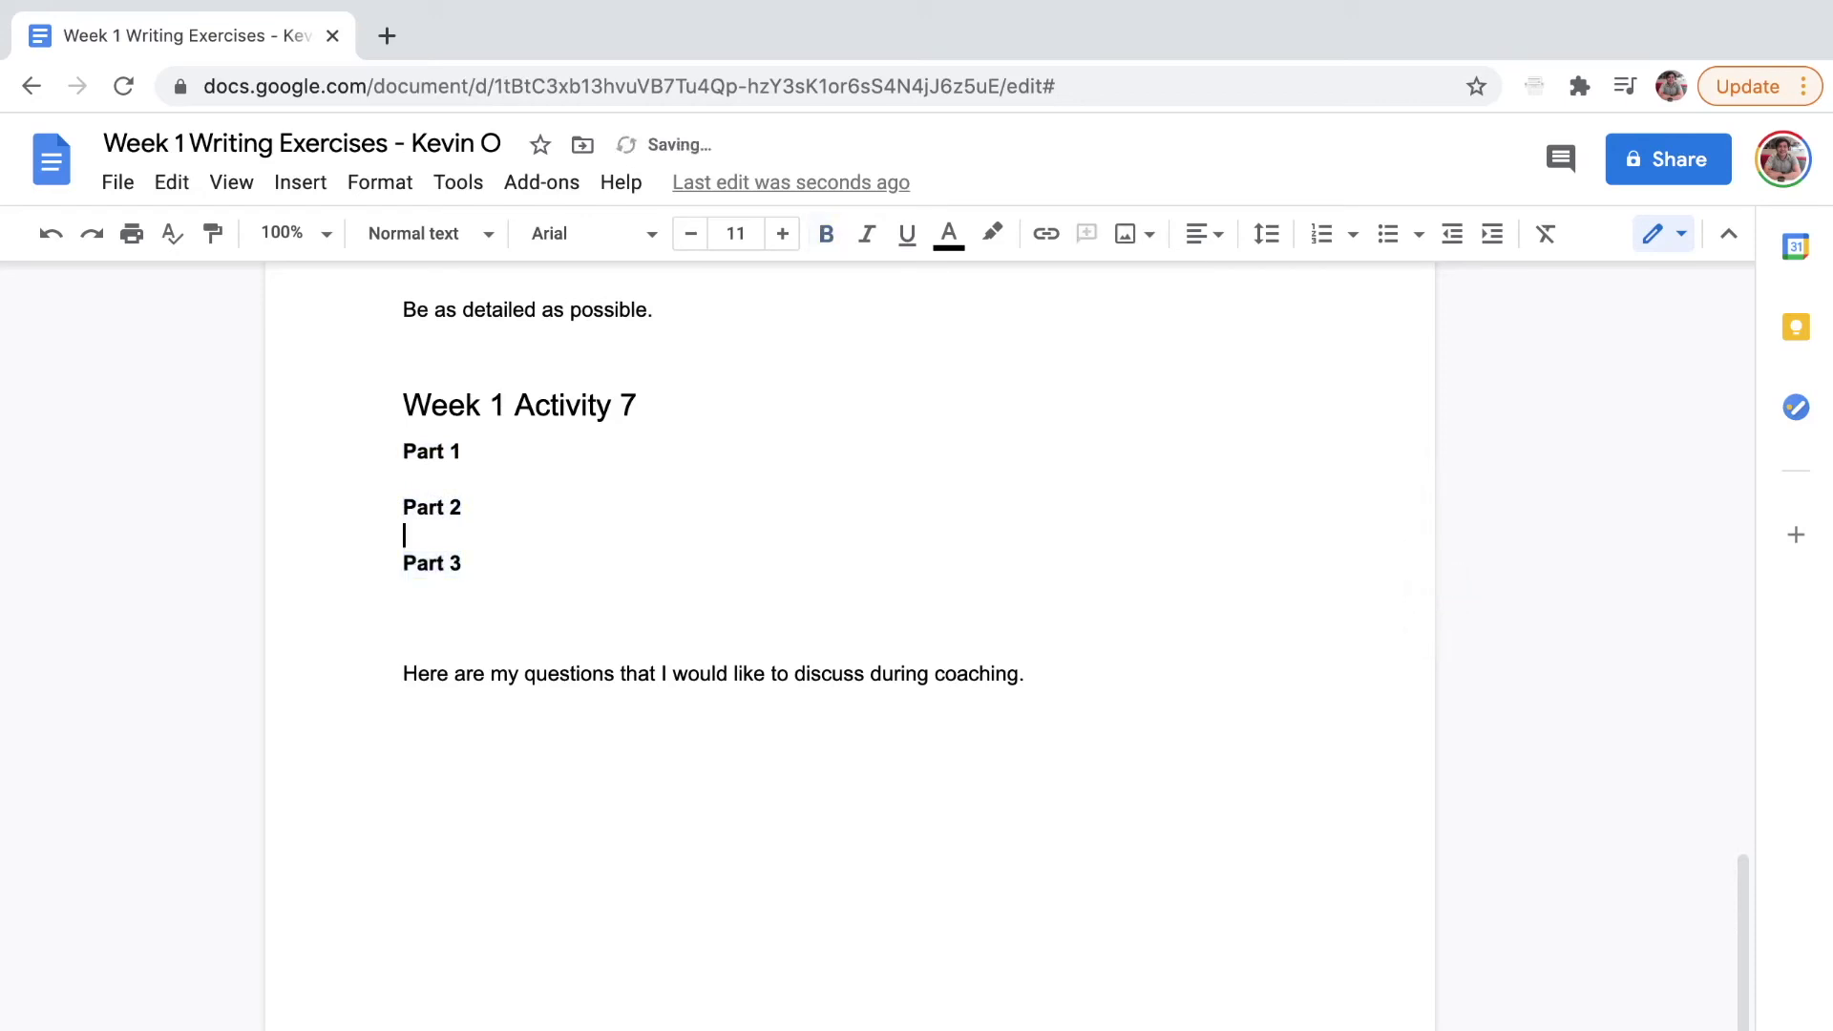
left_click(405, 619)
type("Write 15 or more sentences.  Be as detailed as possible.")
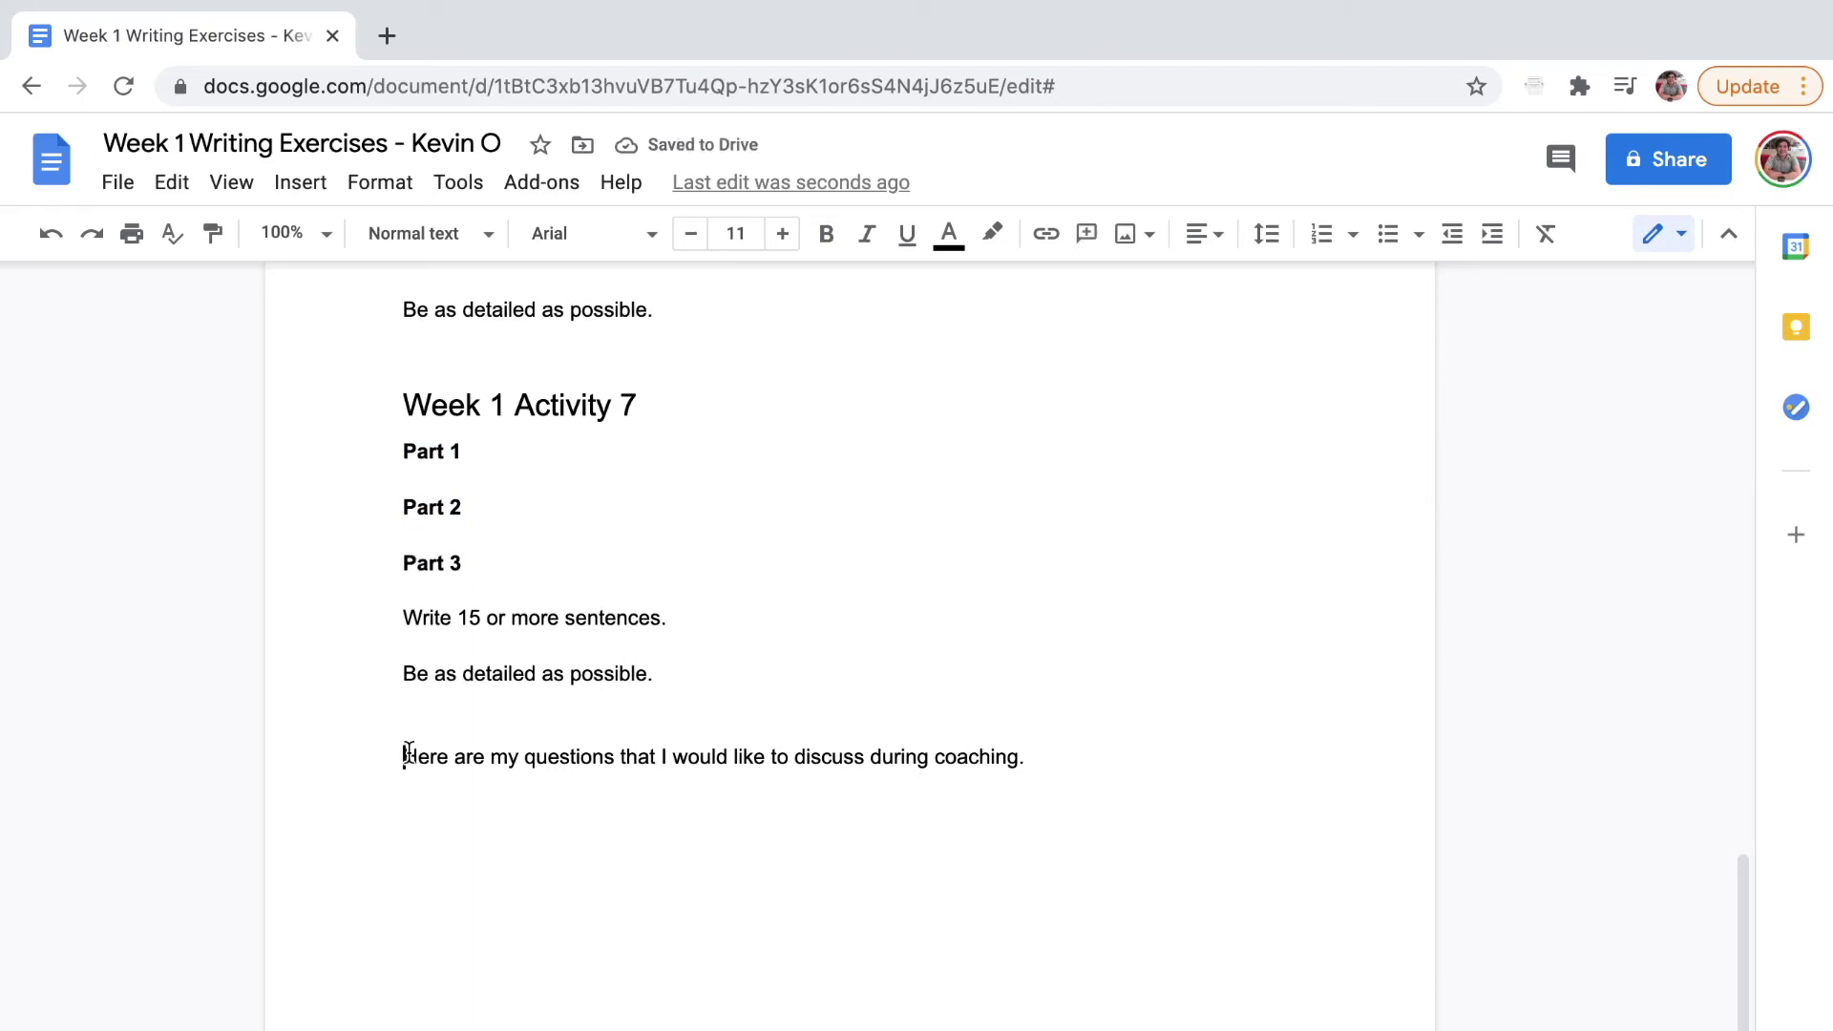
Make the closing coaching-questions line a Heading 2
left_click_drag(403, 757, 1025, 757)
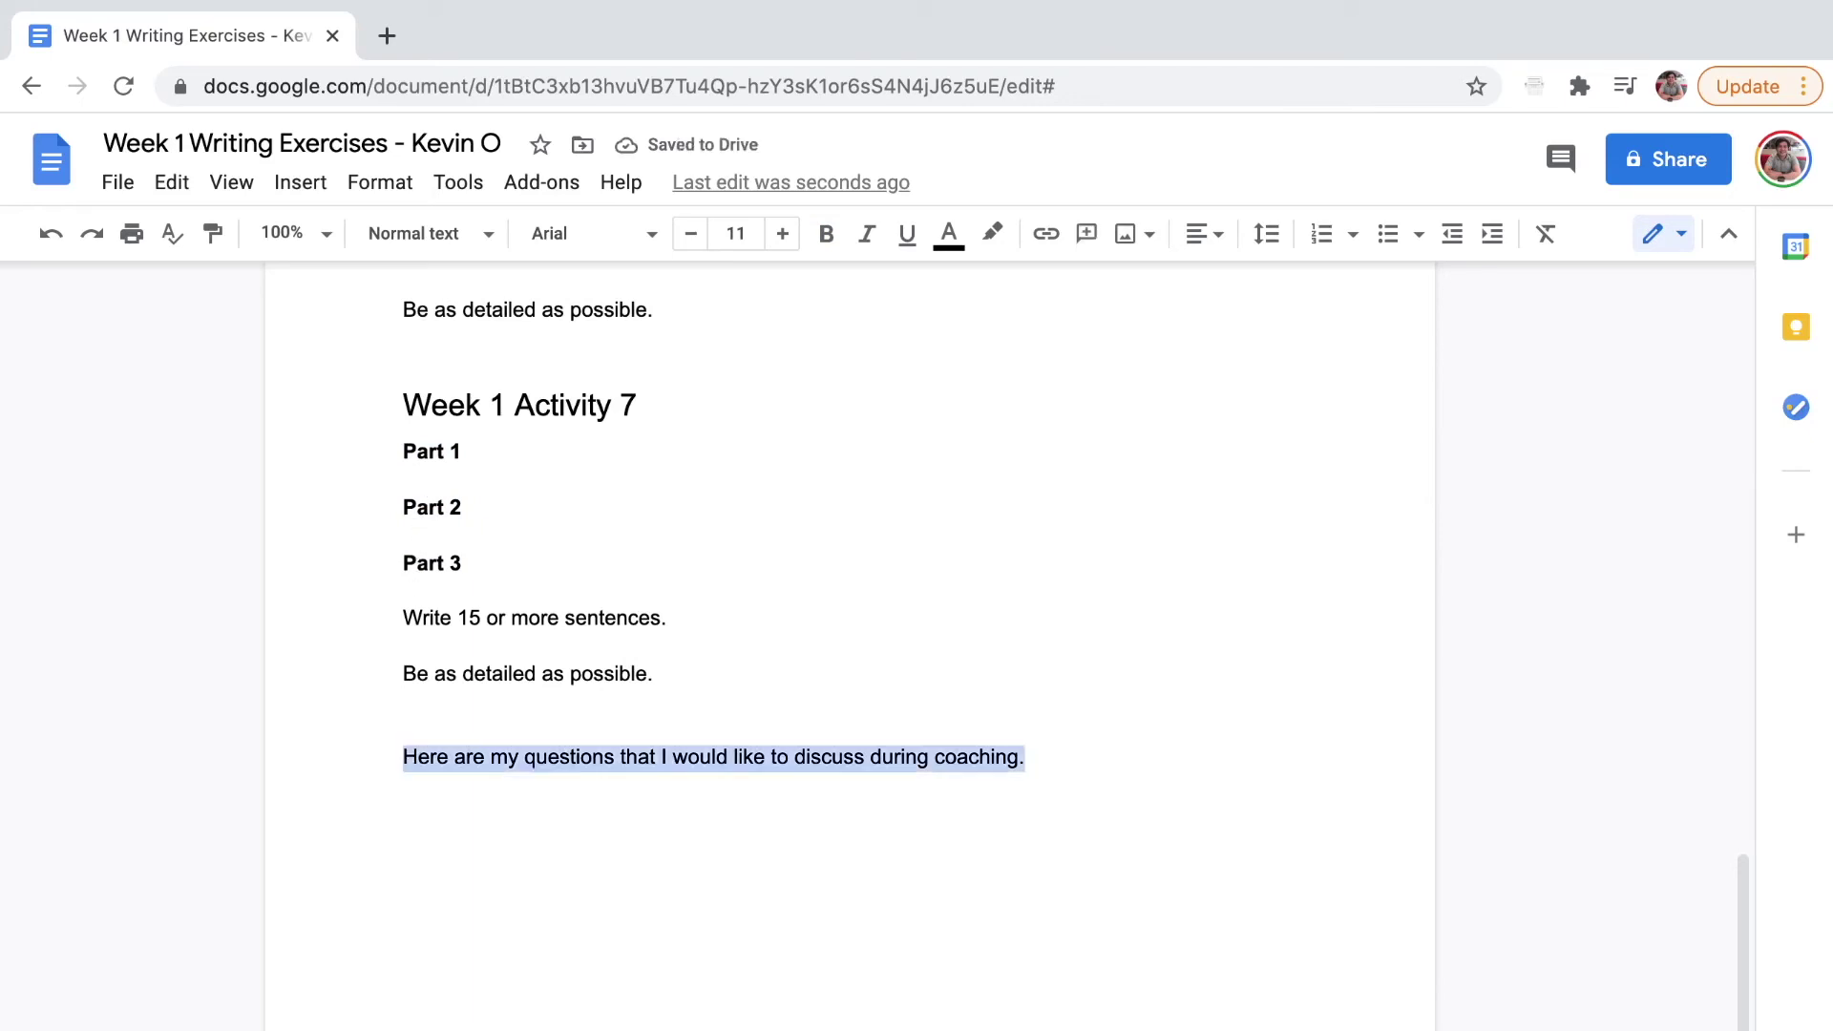
left_click(437, 245)
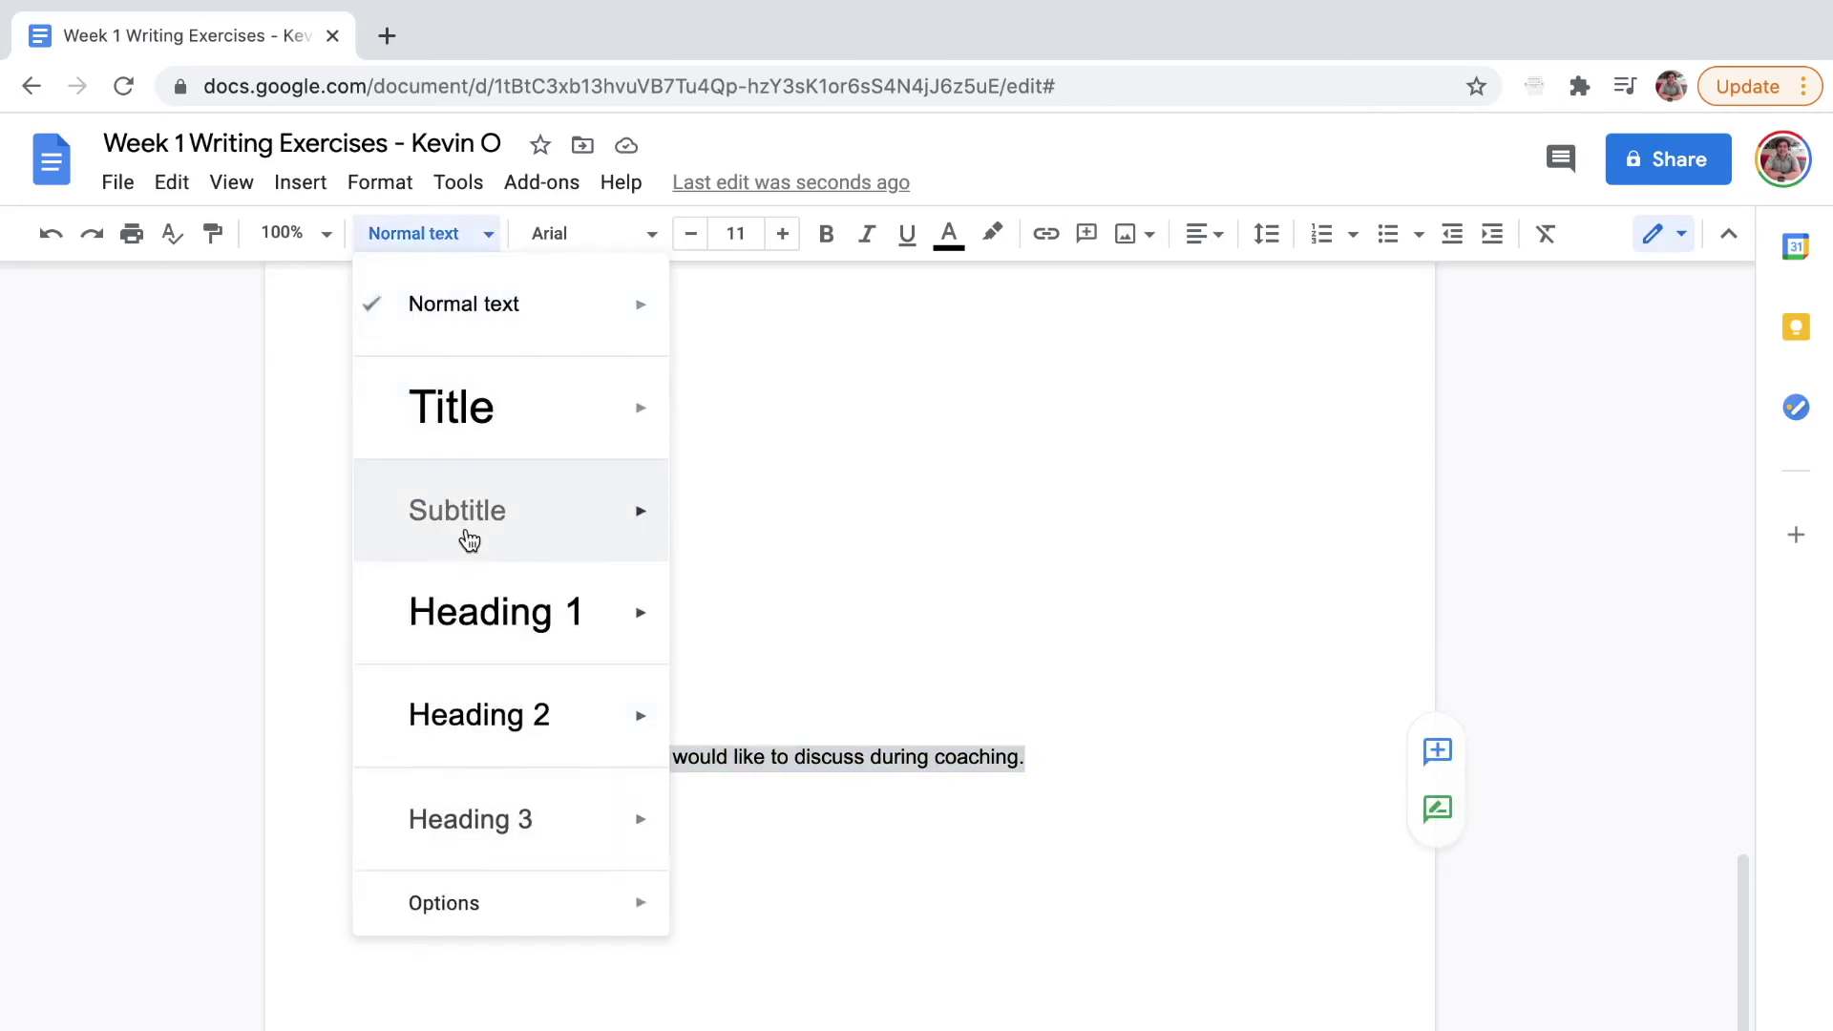
left_click(439, 711)
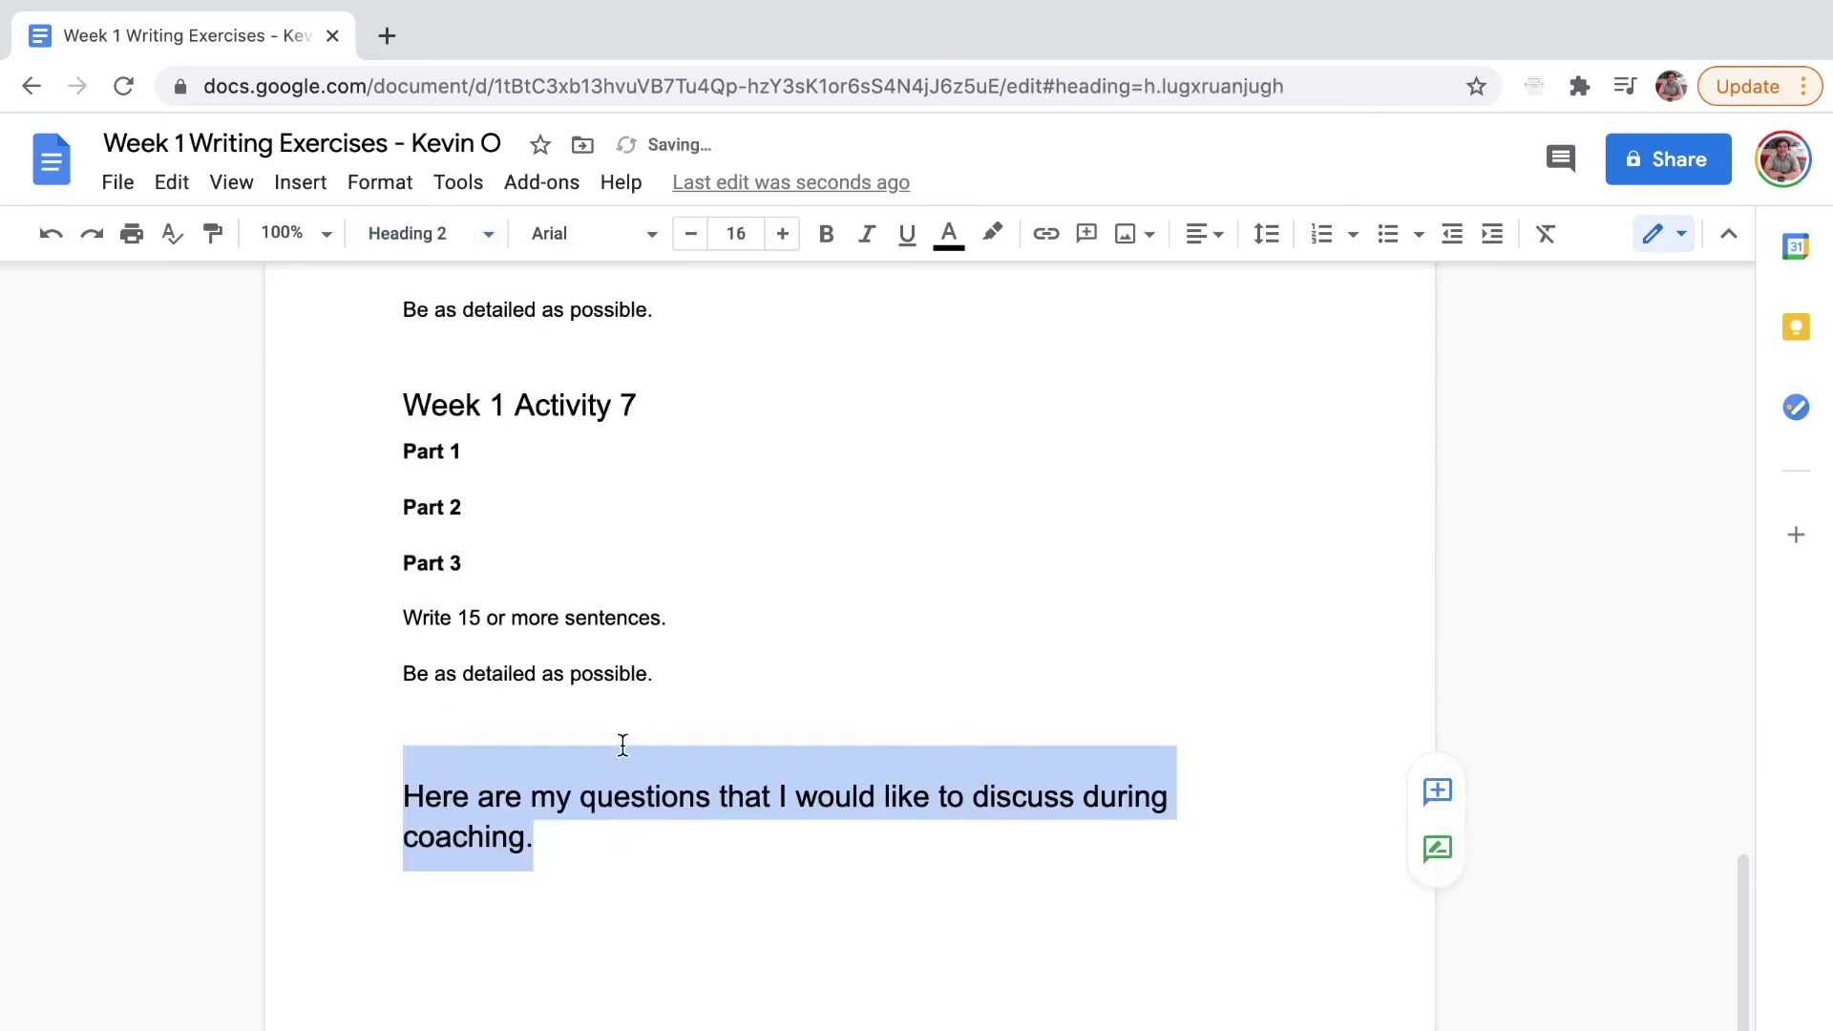
scroll(622, 743, "up", 9)
scroll(622, 744, "down", 8)
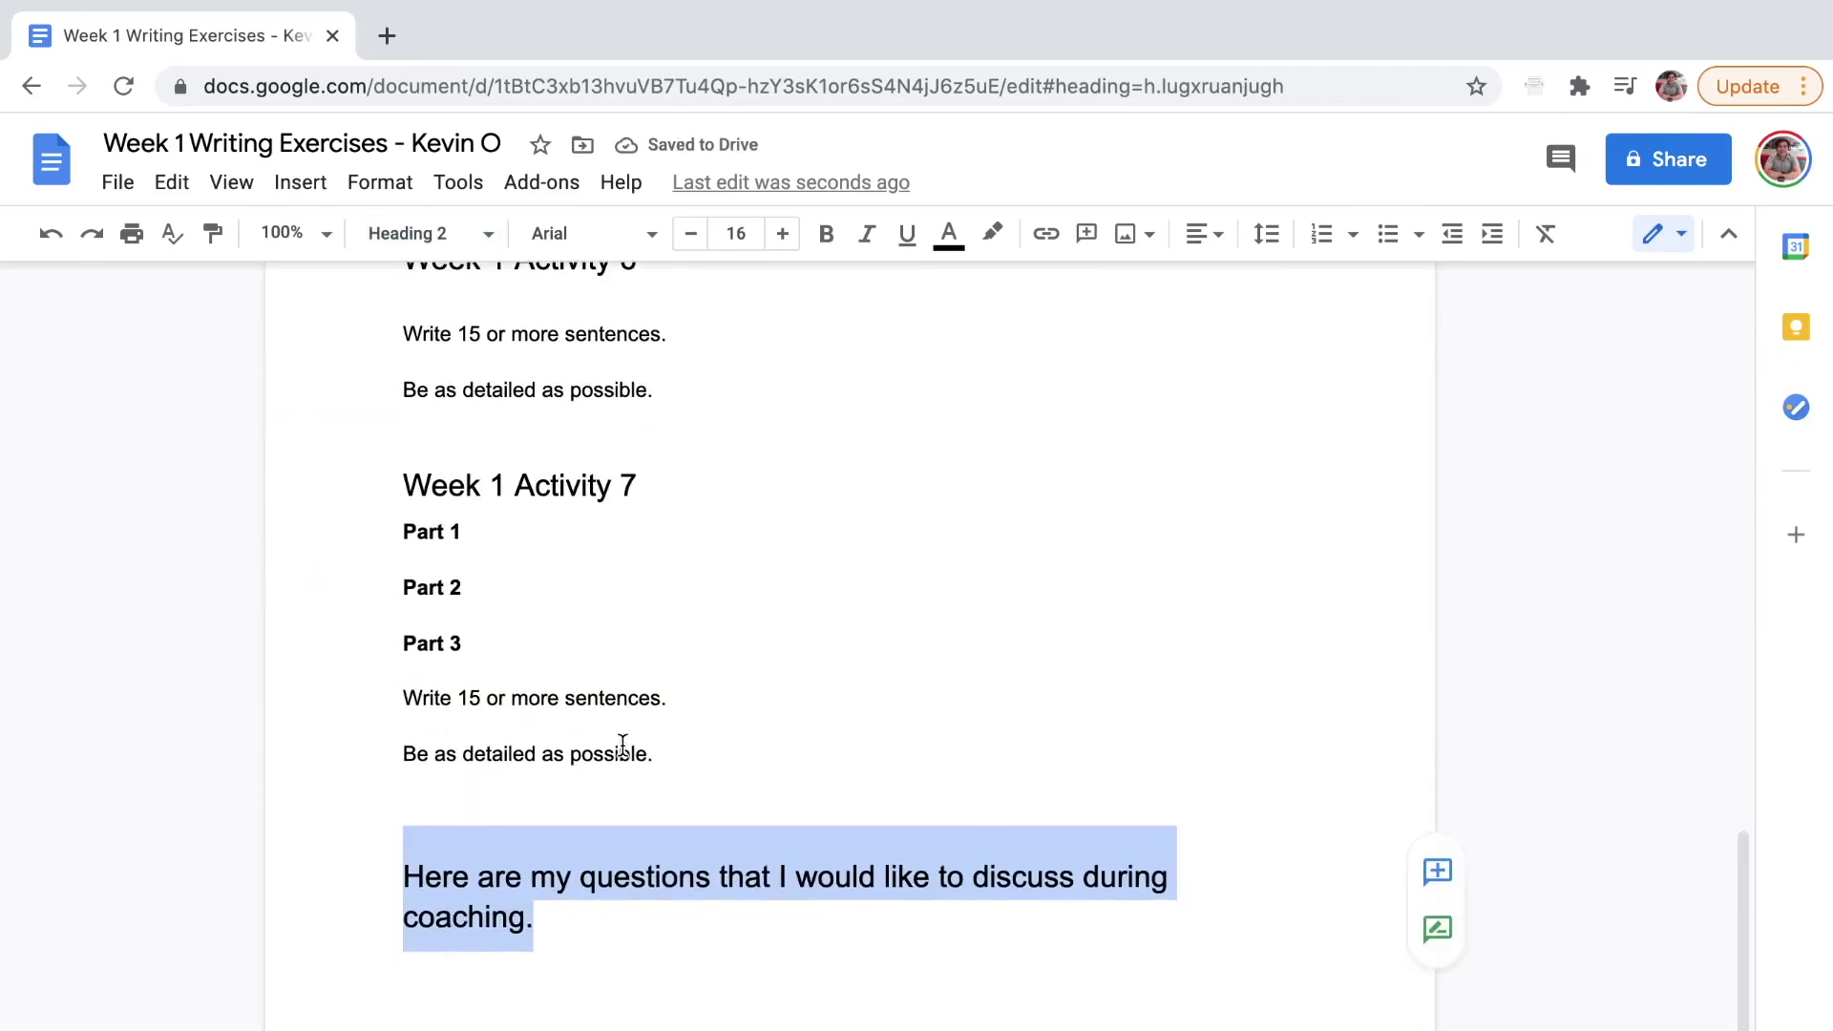
scroll(622, 745, "up", 3)
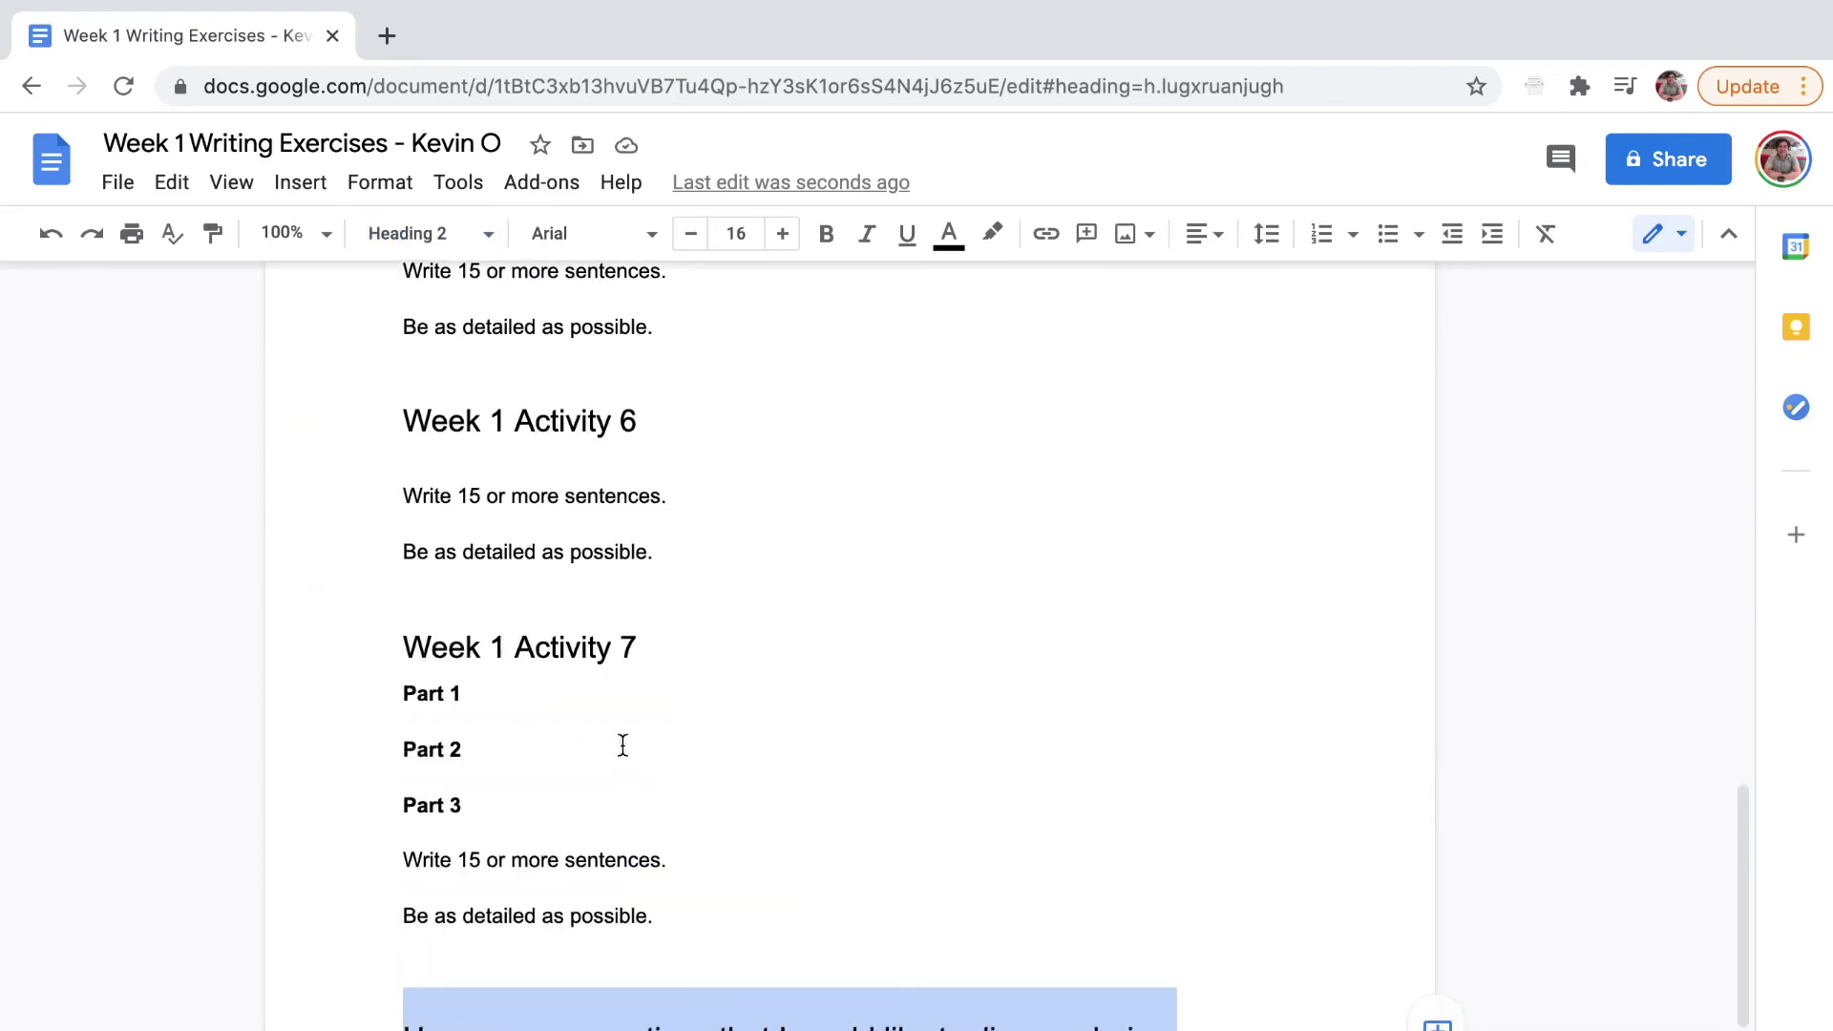
scroll(622, 745, "up", 1)
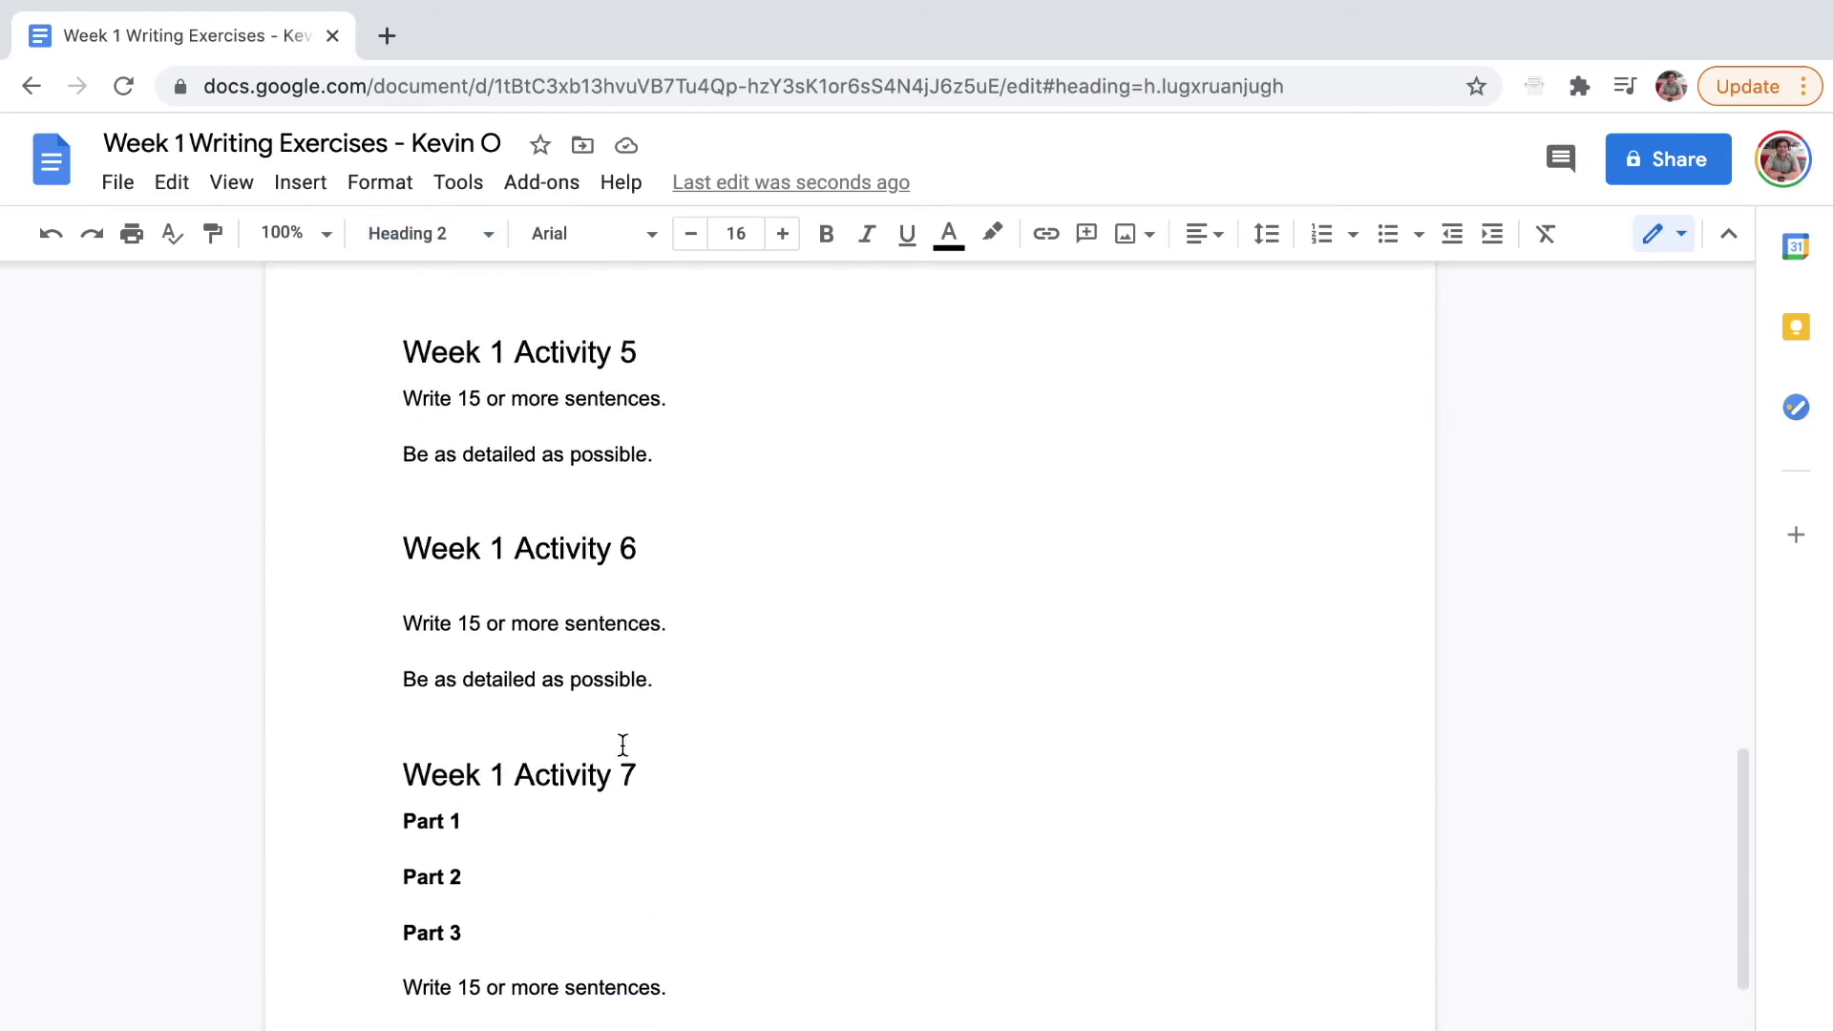
scroll(622, 745, "up", 3)
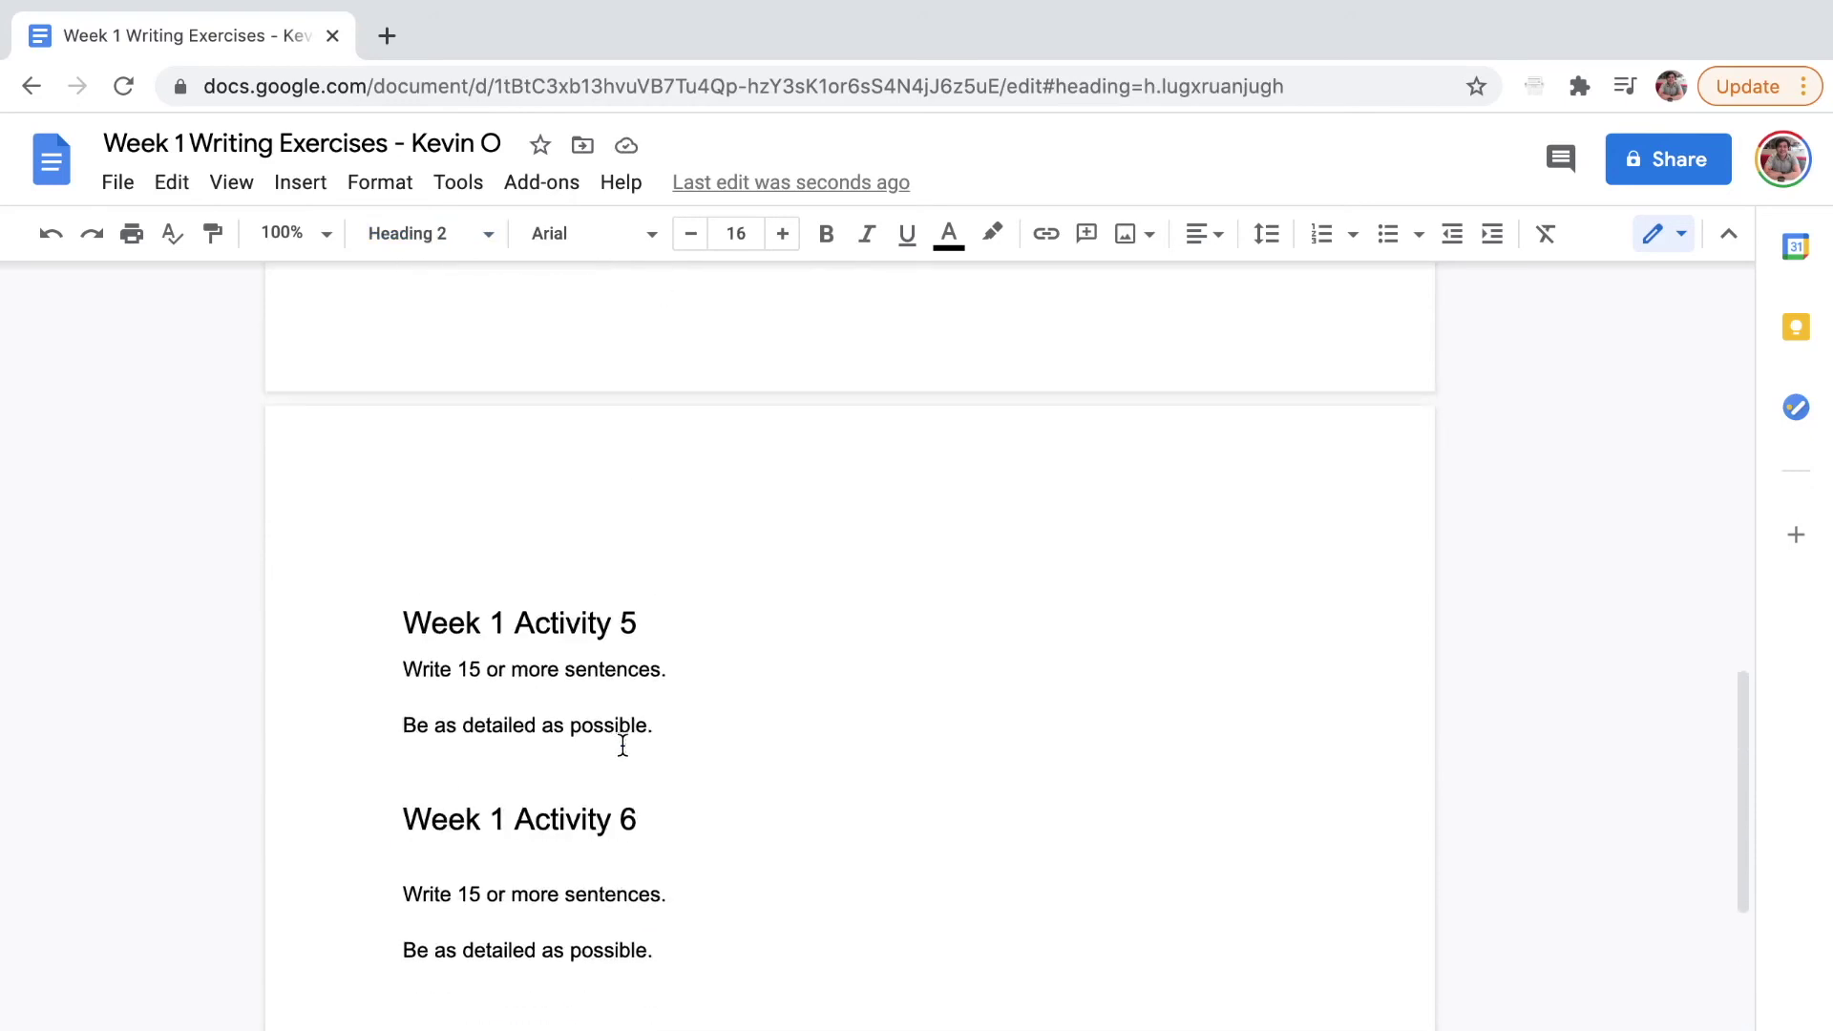
scroll(623, 744, "up", 2)
scroll(622, 745, "up", 4)
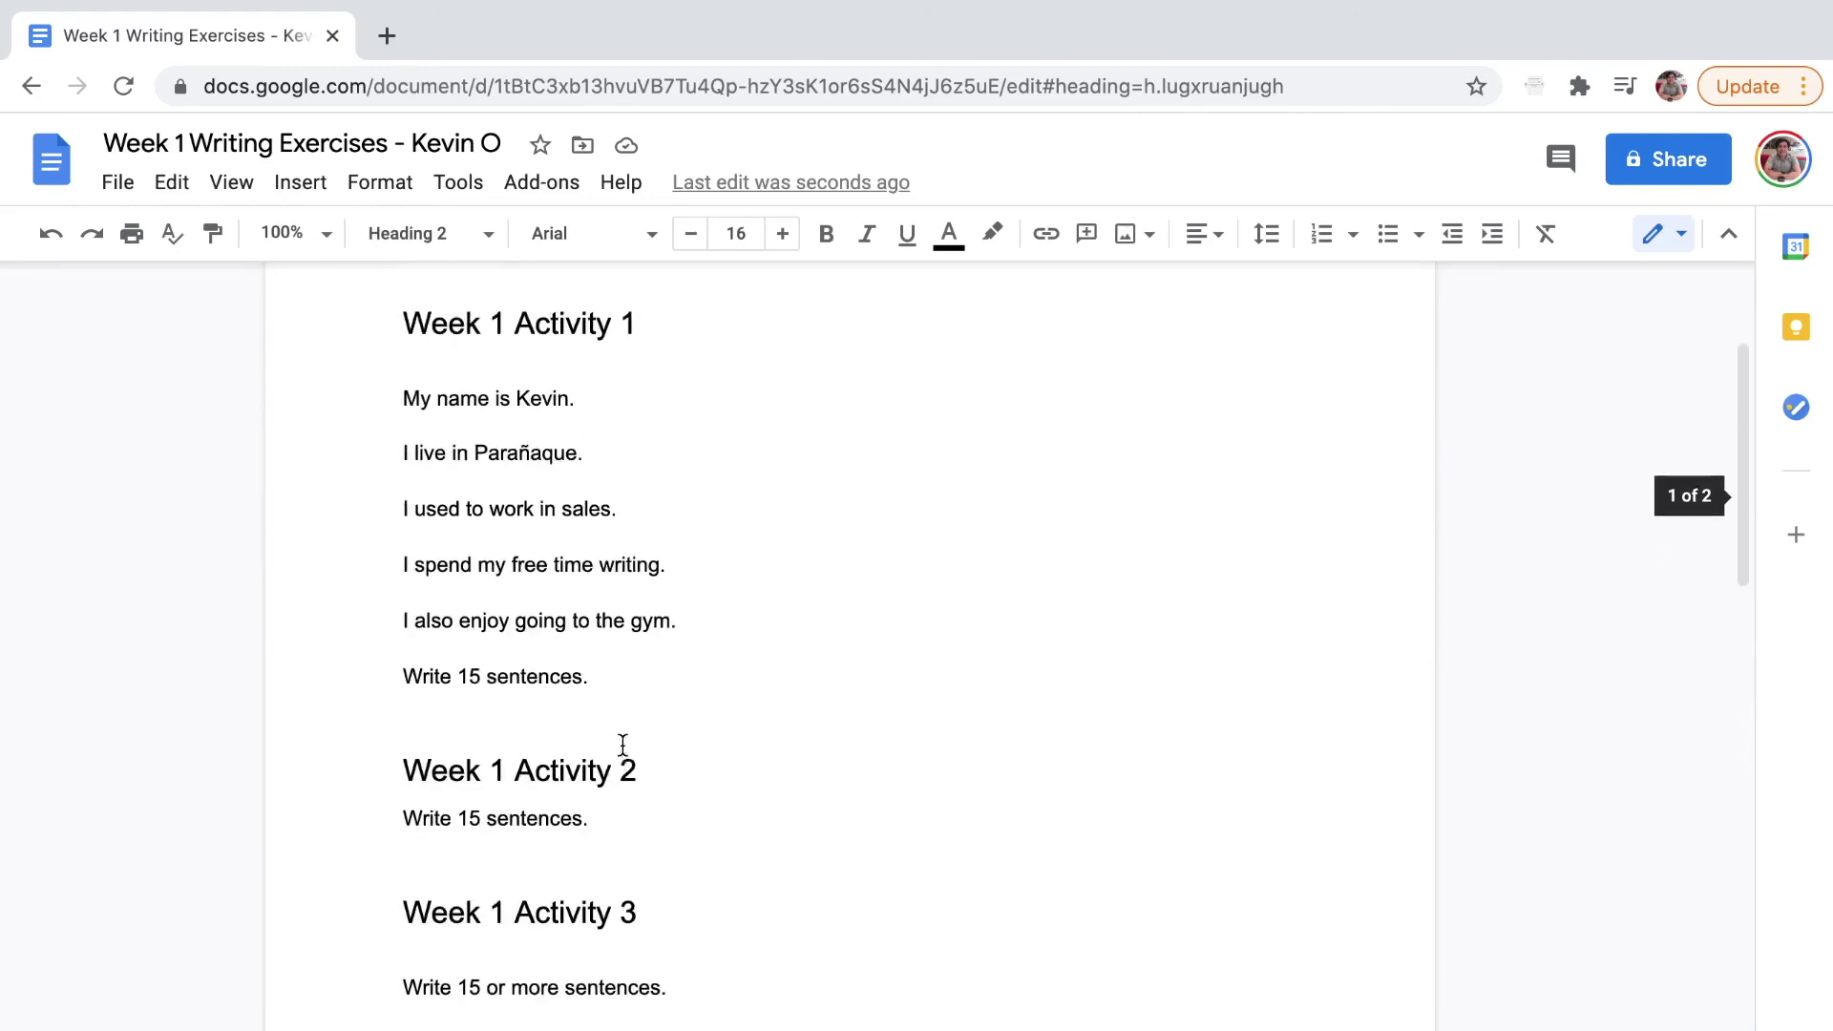
scroll(556, 775, "up", 3)
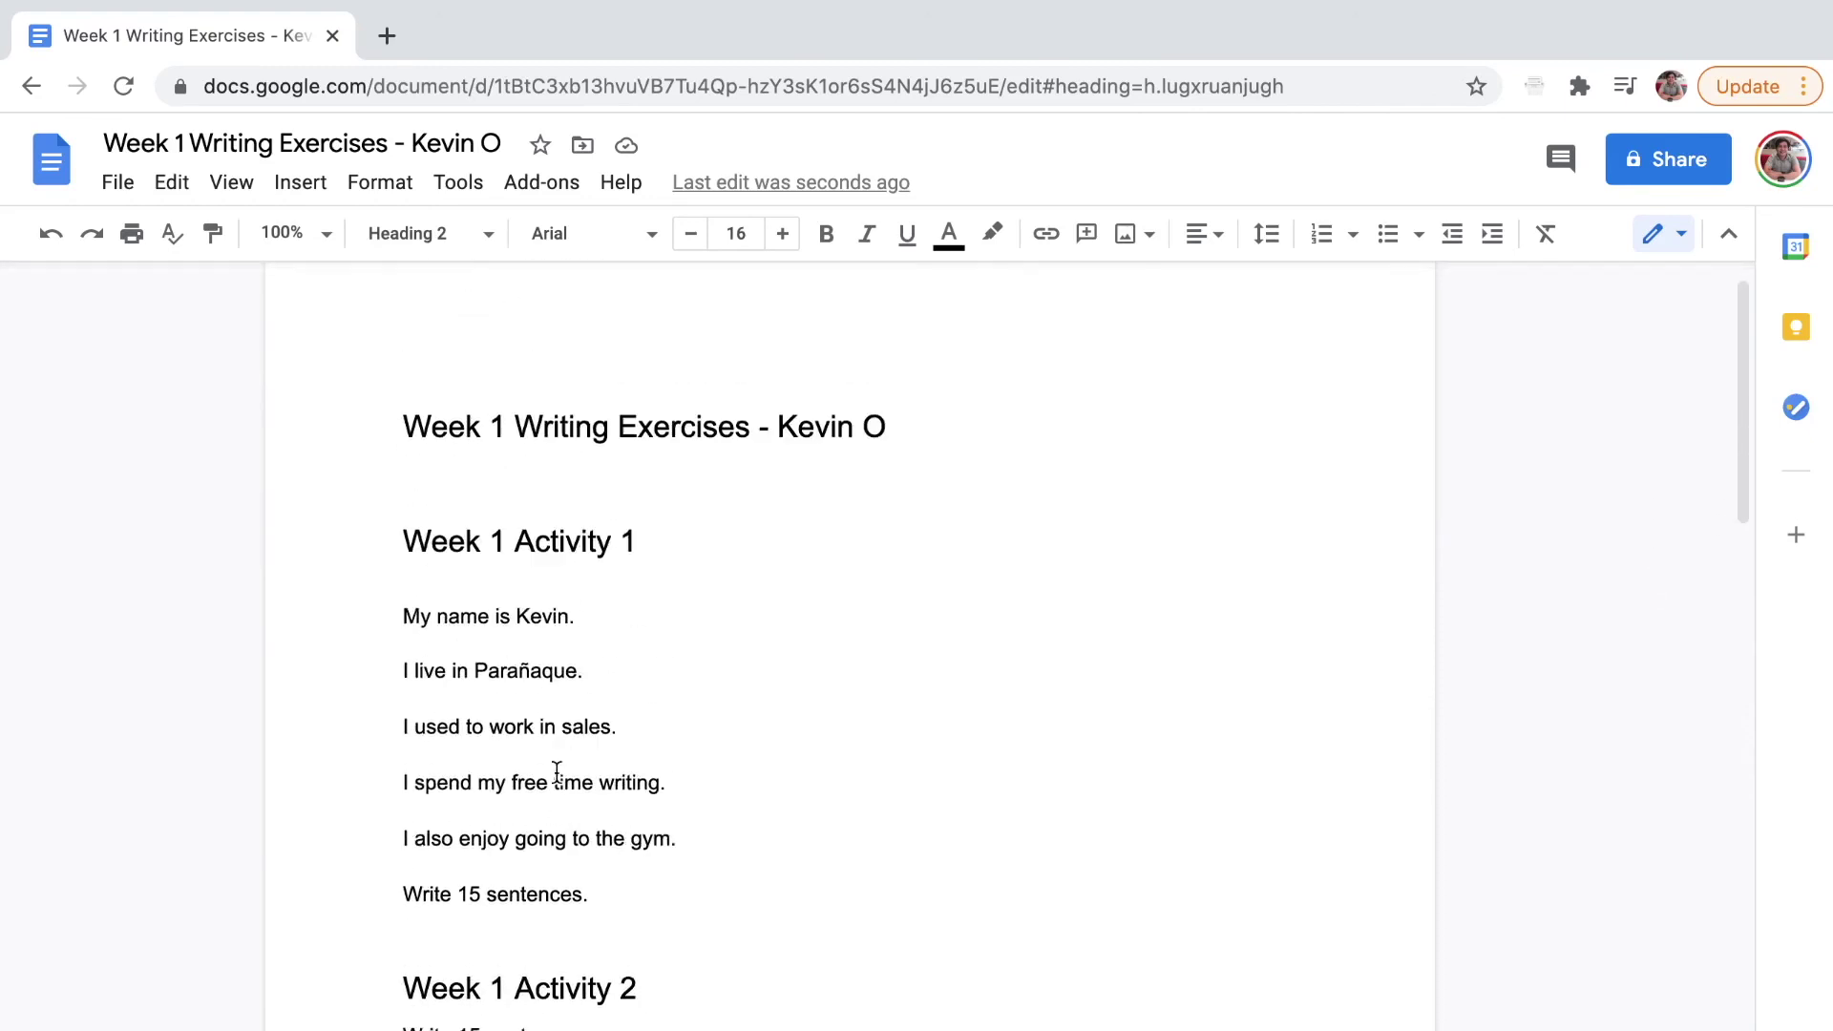
scroll(556, 773, "down", 2)
scroll(556, 773, "up", 1)
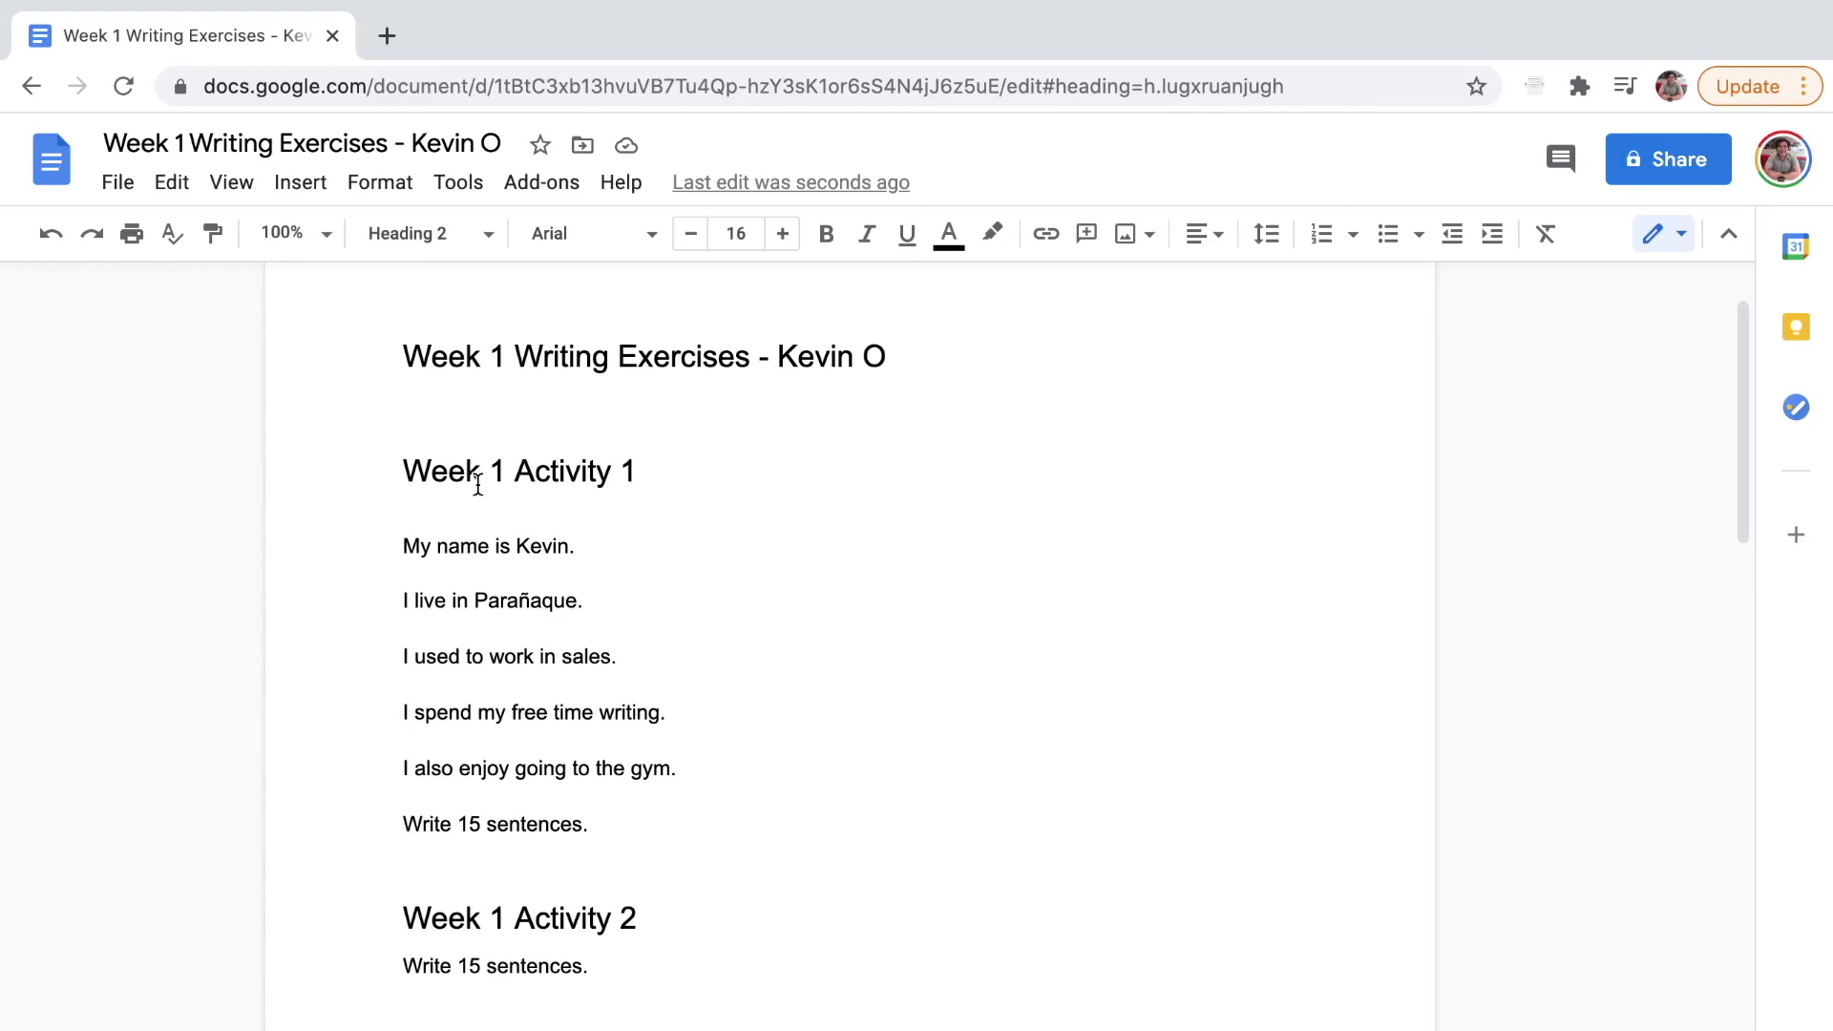
Turn on View > Show document outline
left_click(380, 185)
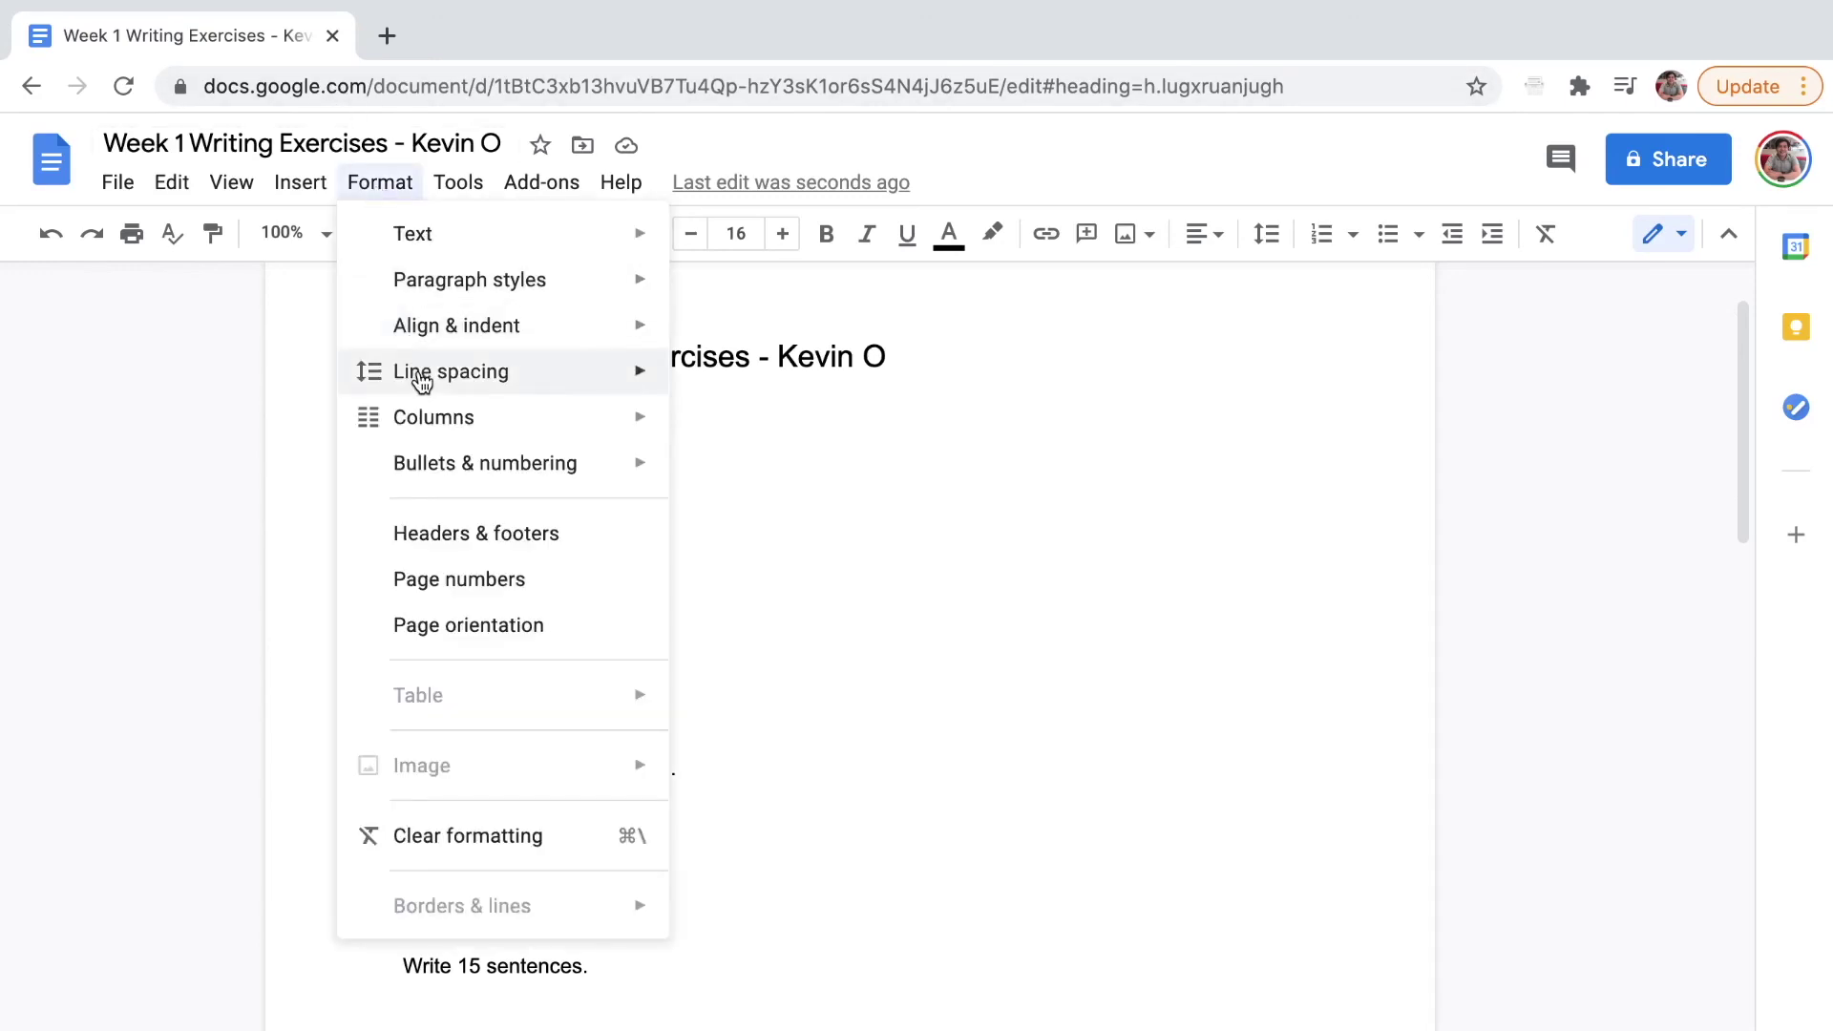
mouse_move(421, 380)
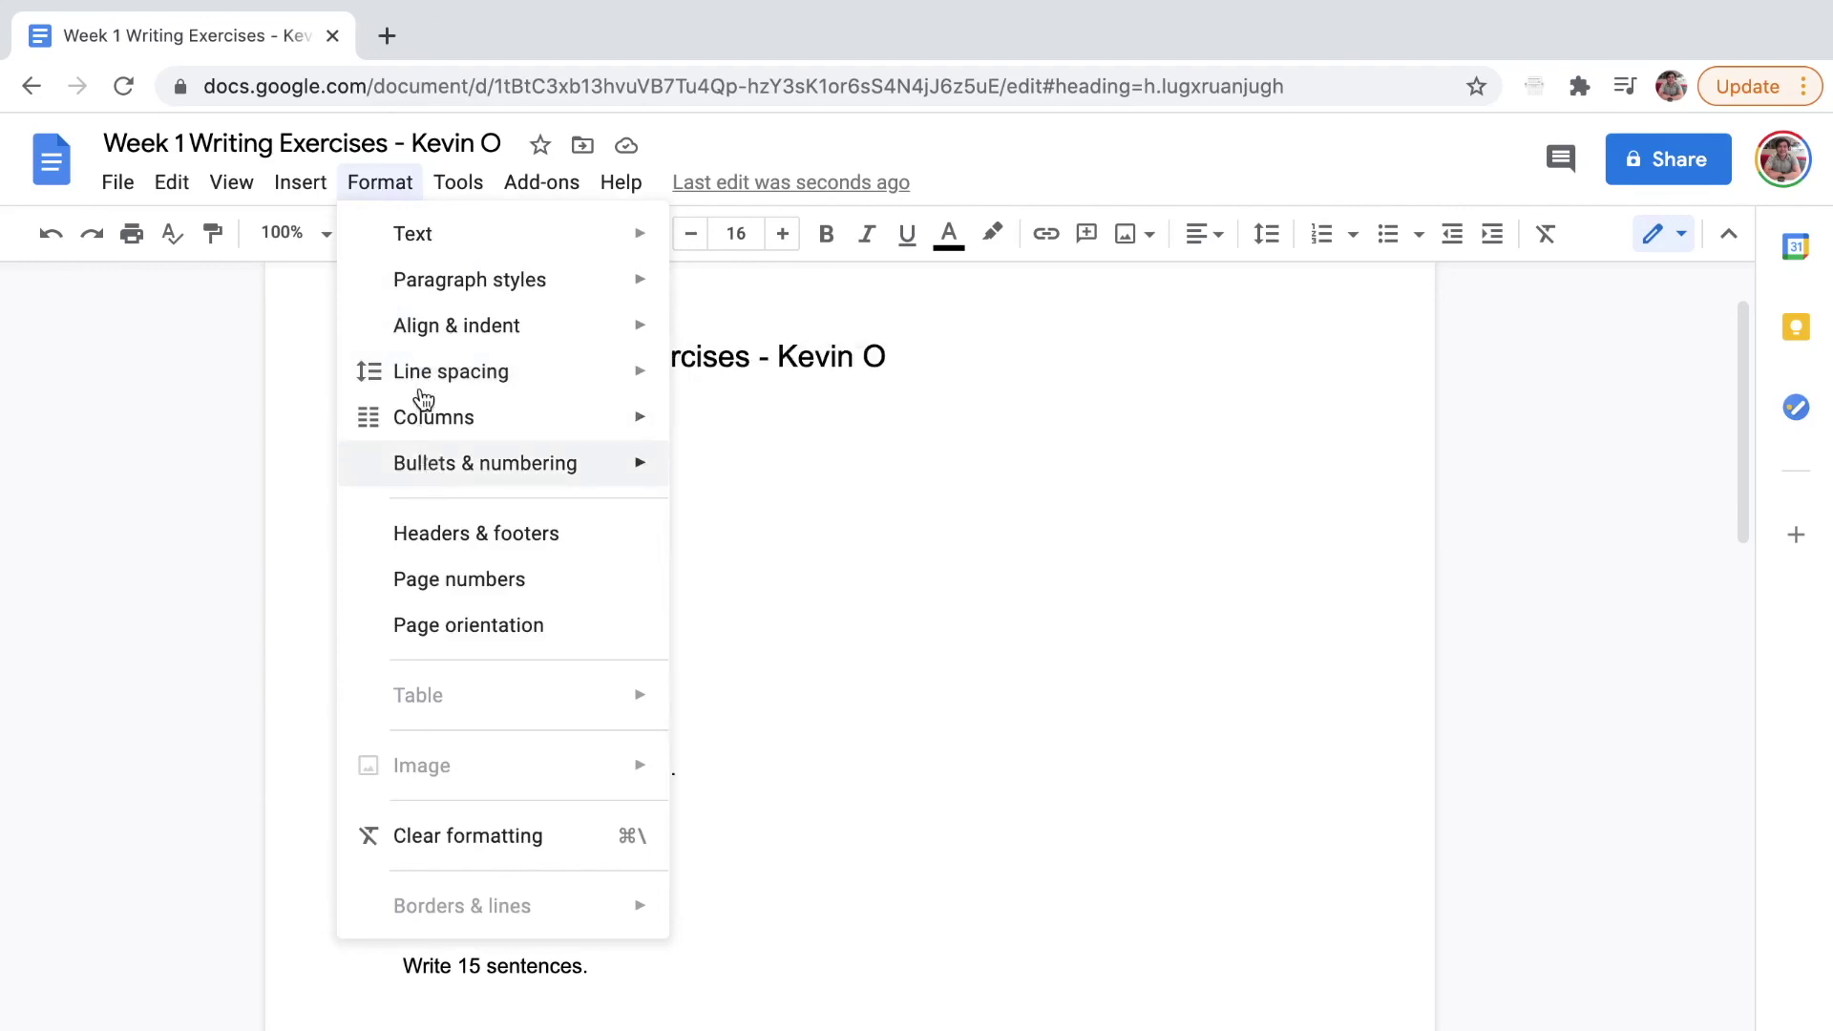
mouse_move(303, 186)
mouse_move(232, 182)
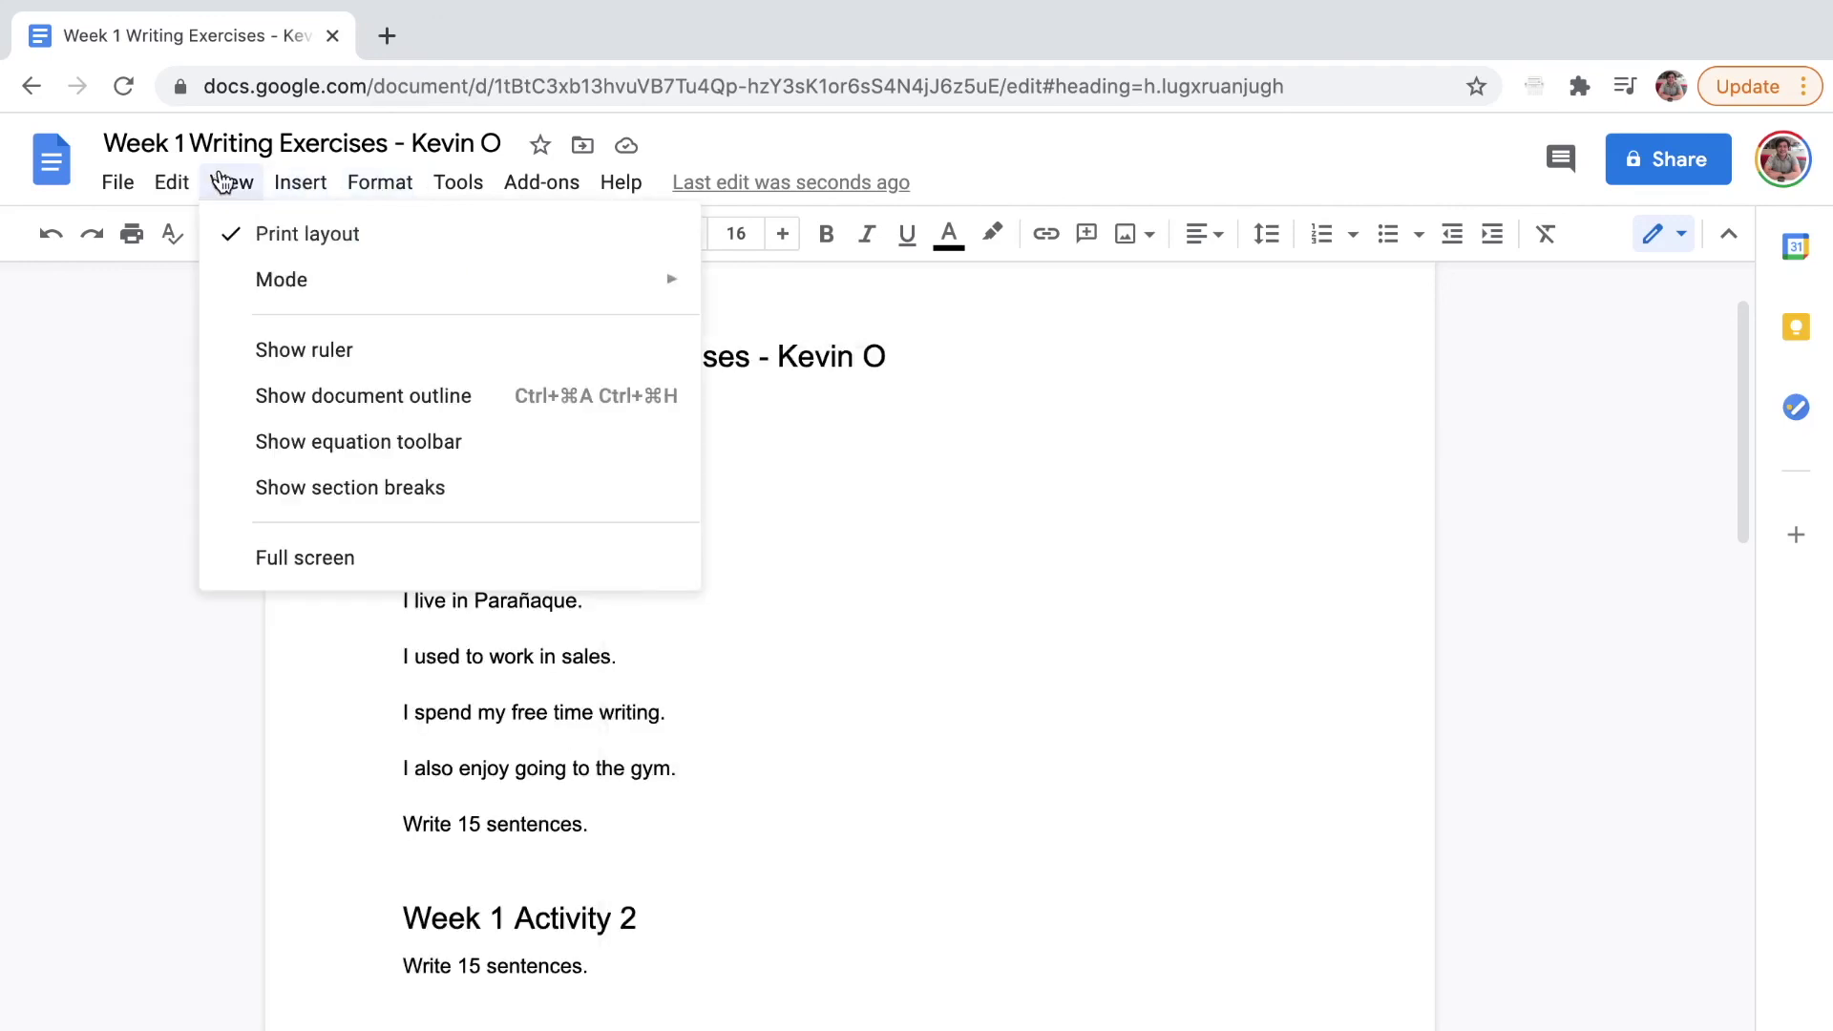
left_click(272, 395)
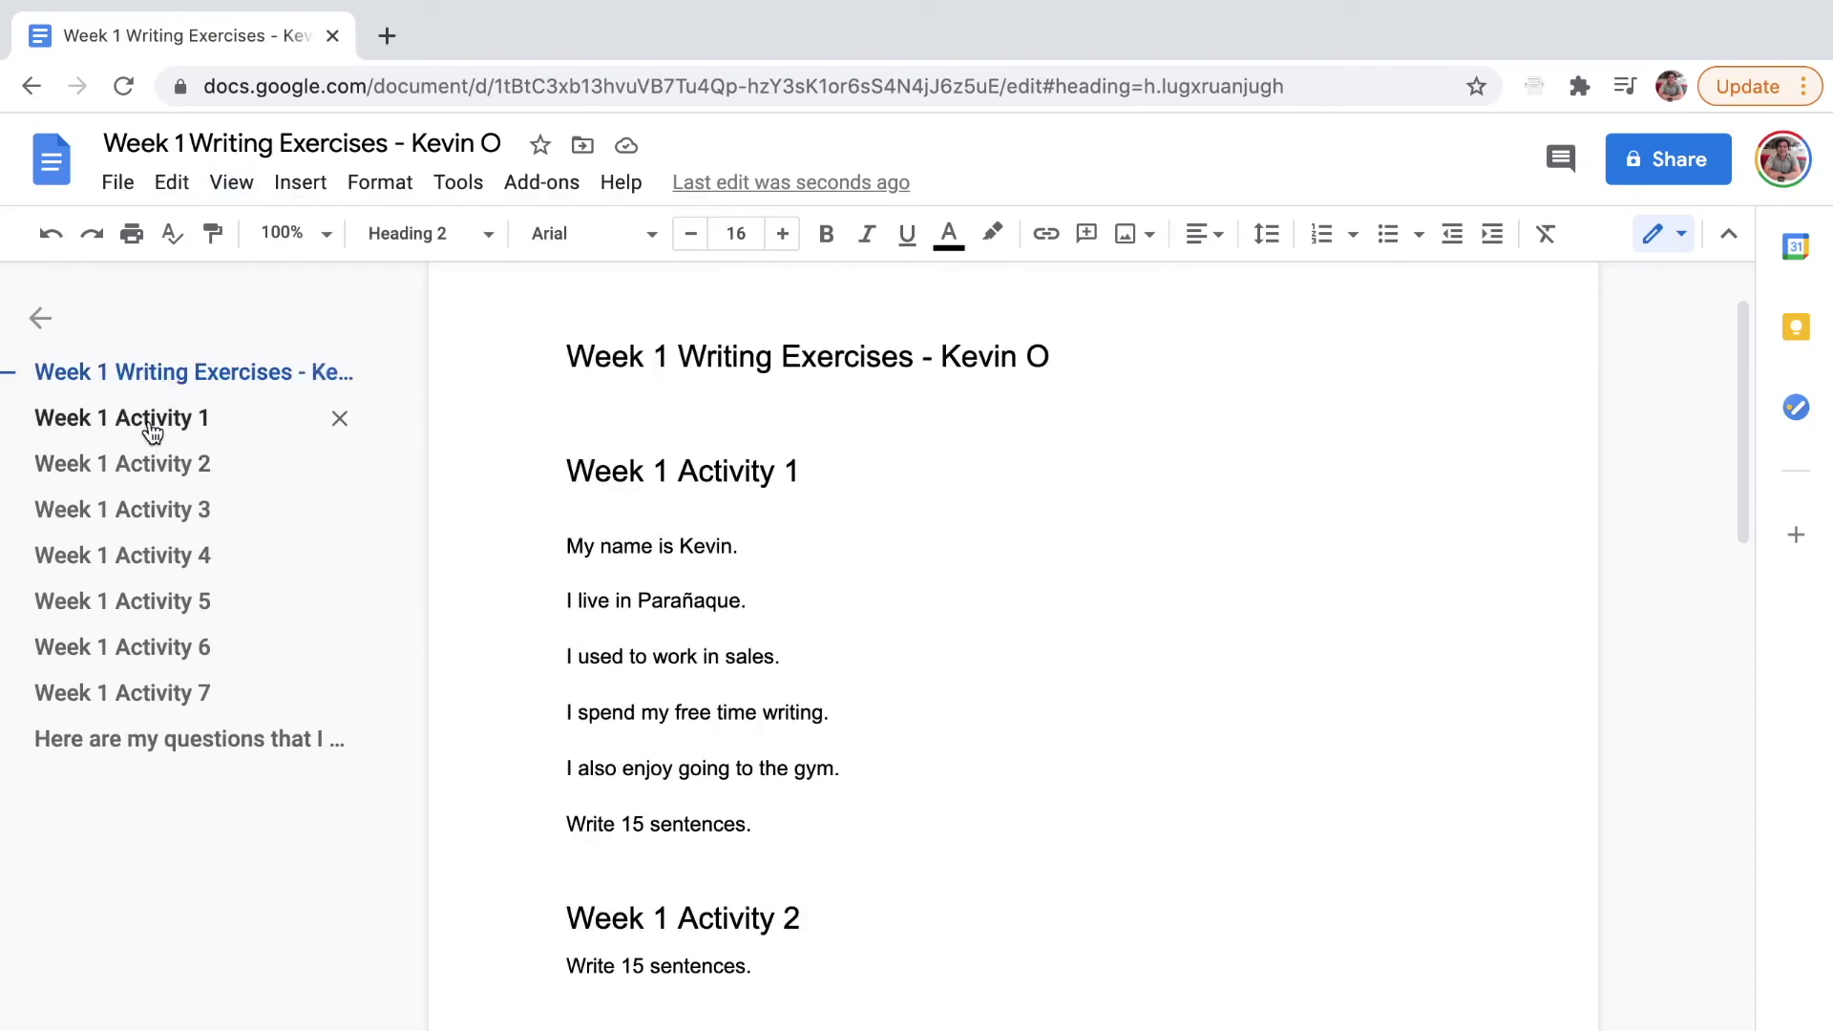
Jump via the outline to Week 1 Activity 2, Activity 5 and the coaching-questions heading
left_click(146, 475)
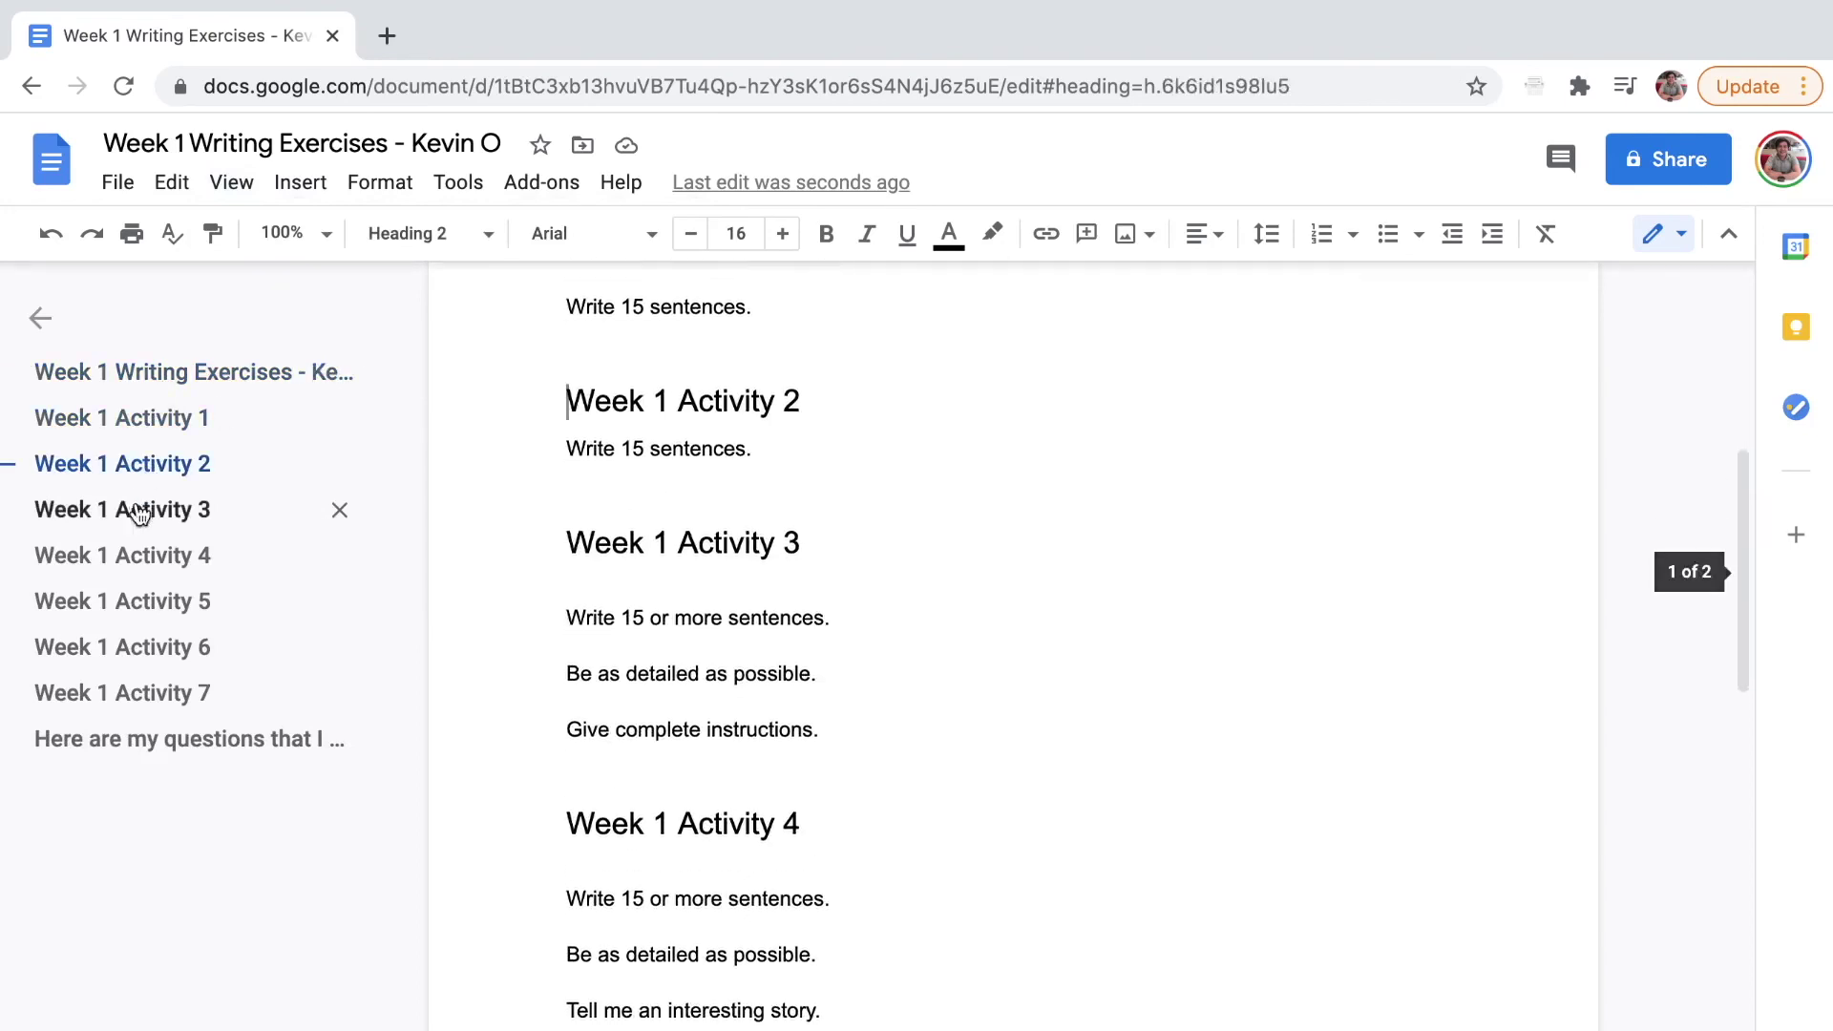
left_click(127, 603)
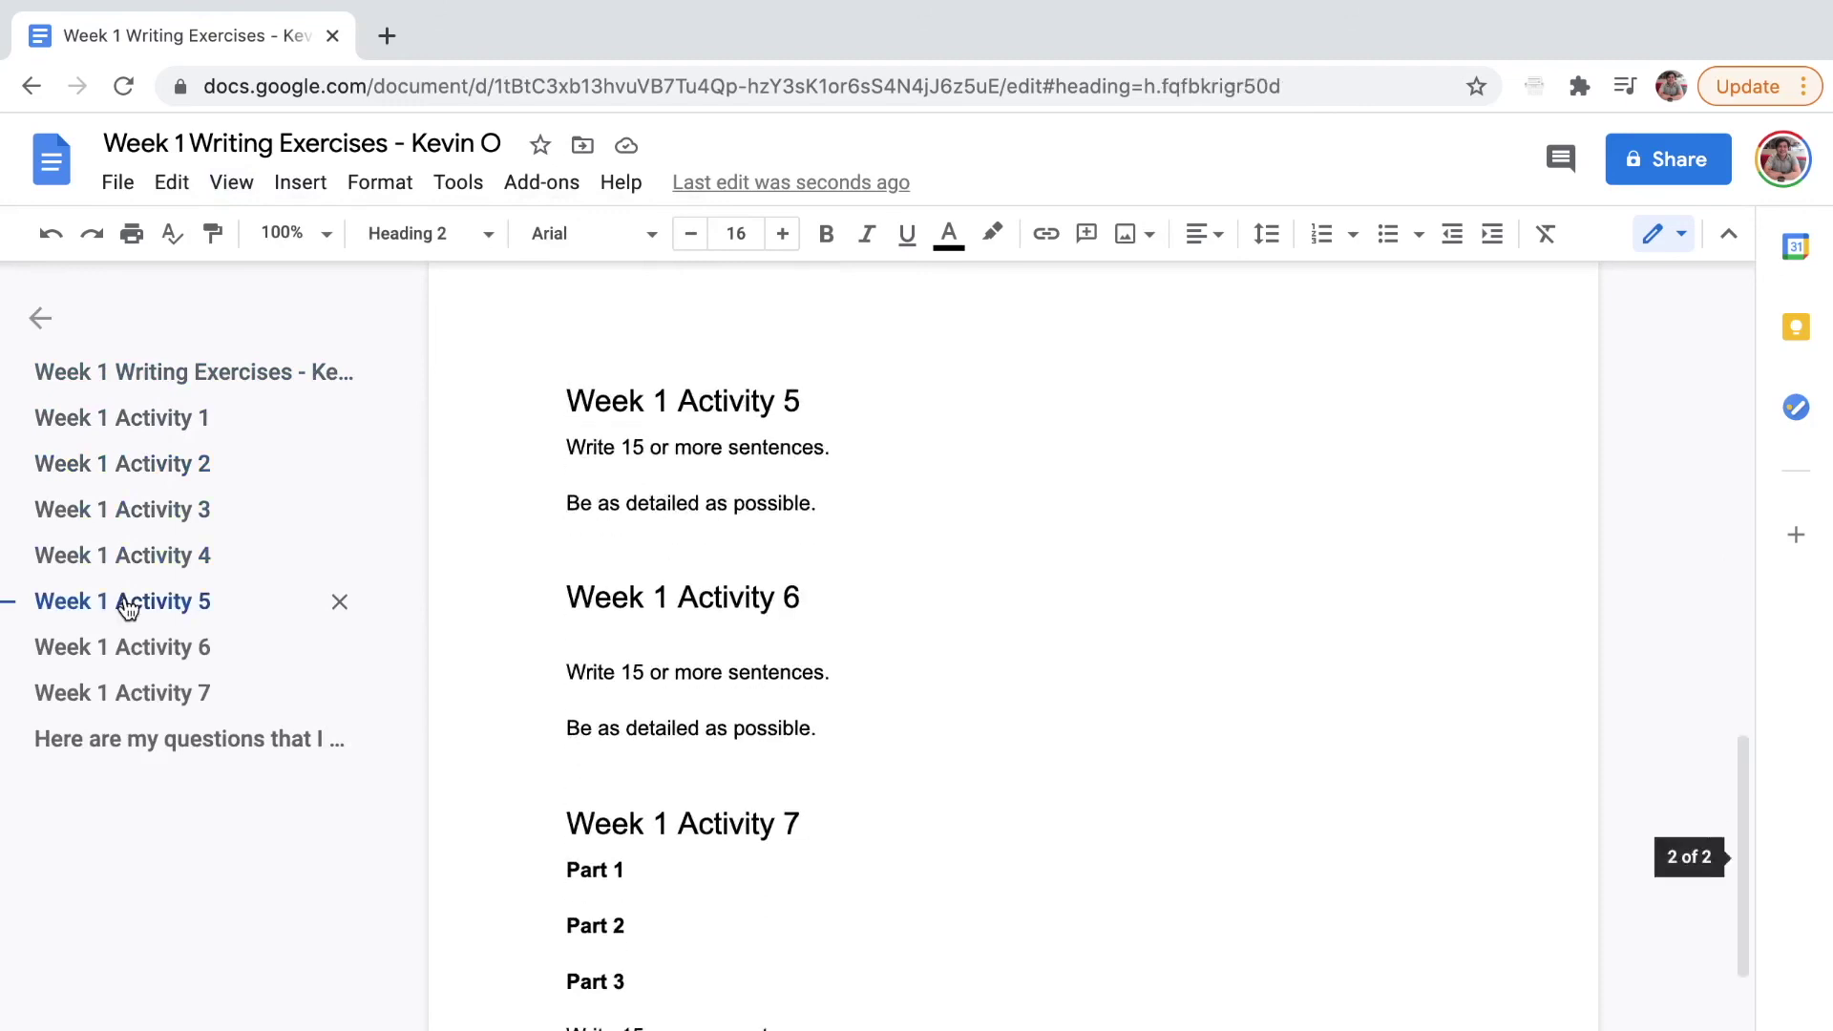
left_click(112, 744)
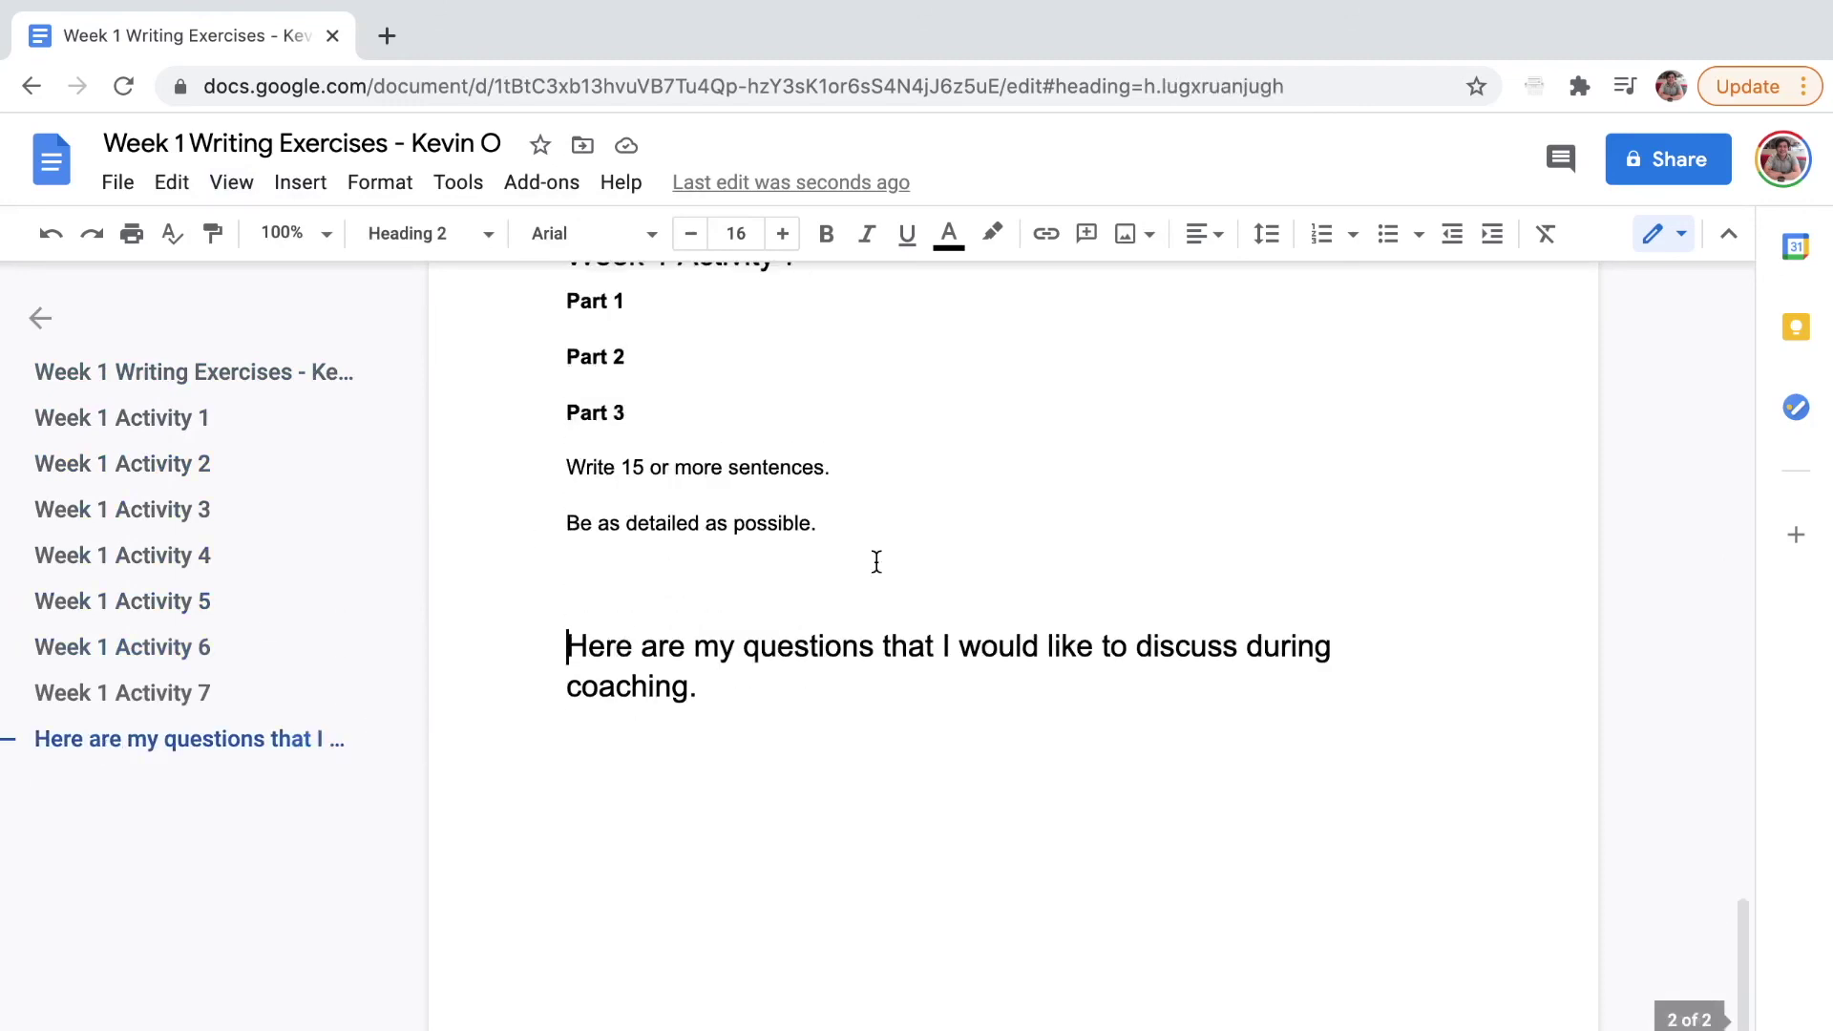
scroll(875, 560, "up", 15)
scroll(875, 561, "up", 5)
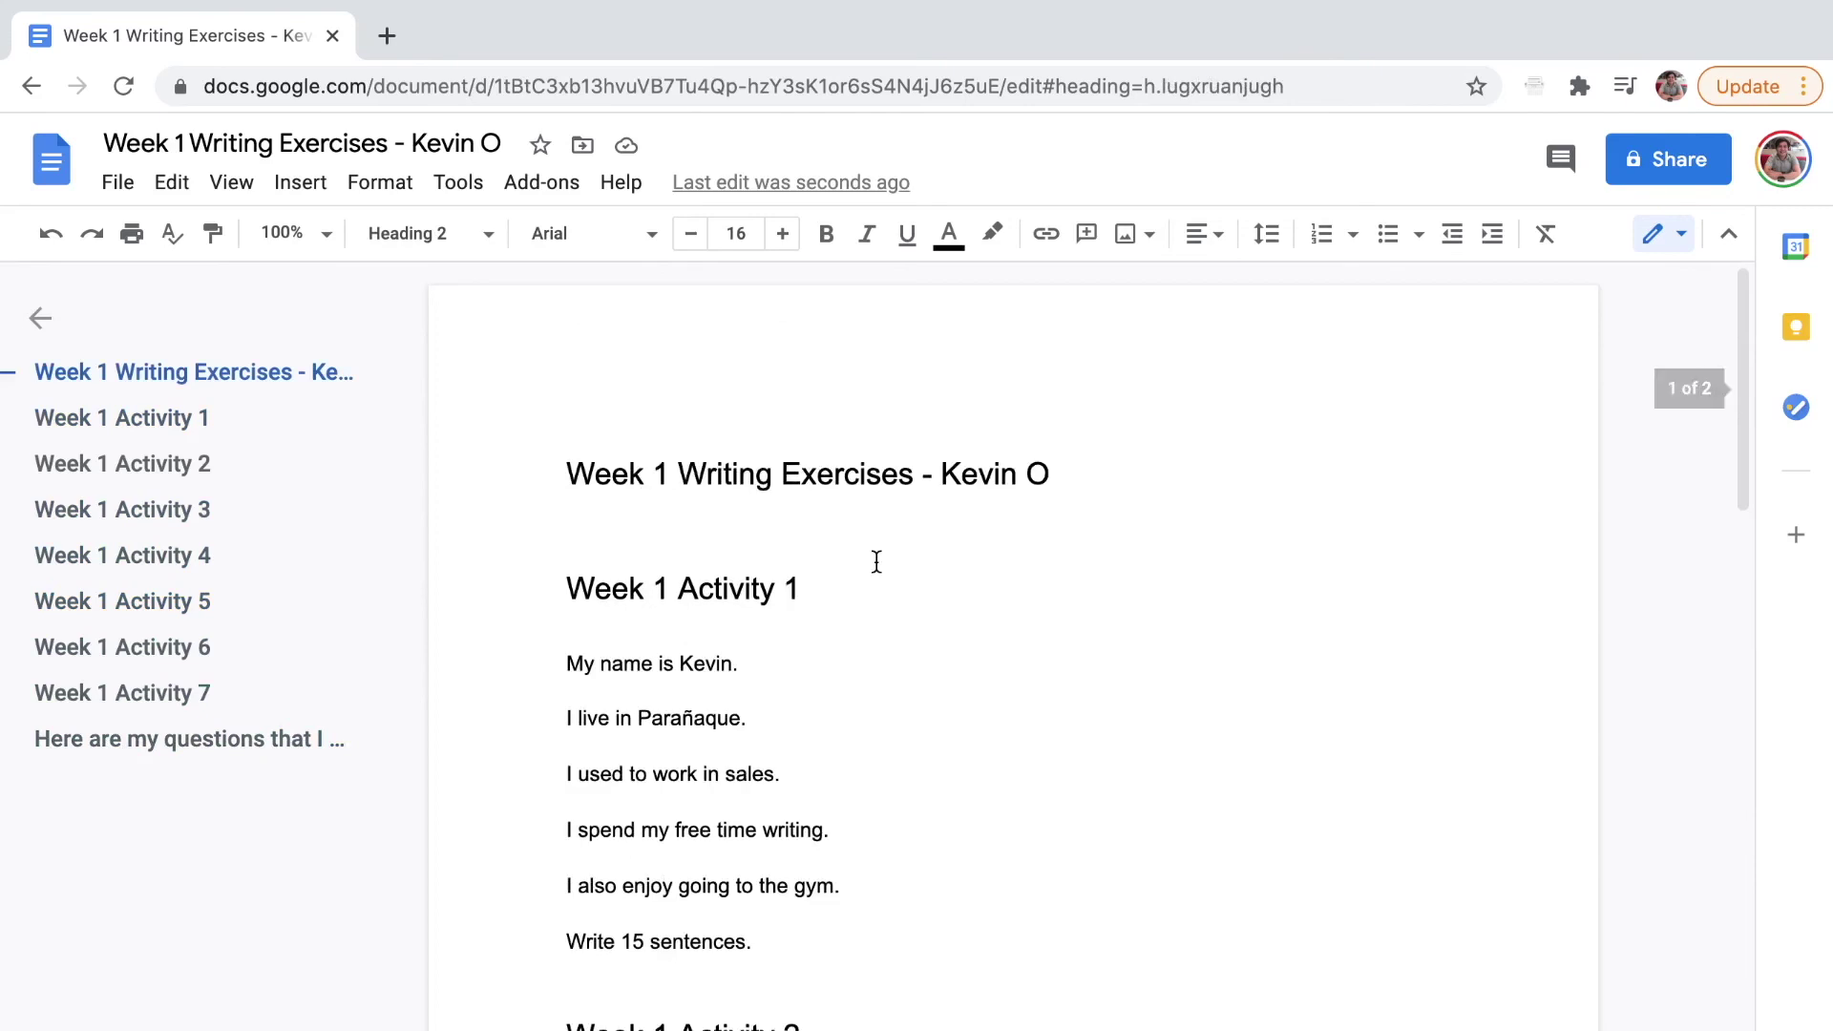
scroll(875, 560, "down", 2)
scroll(875, 560, "up", 1)
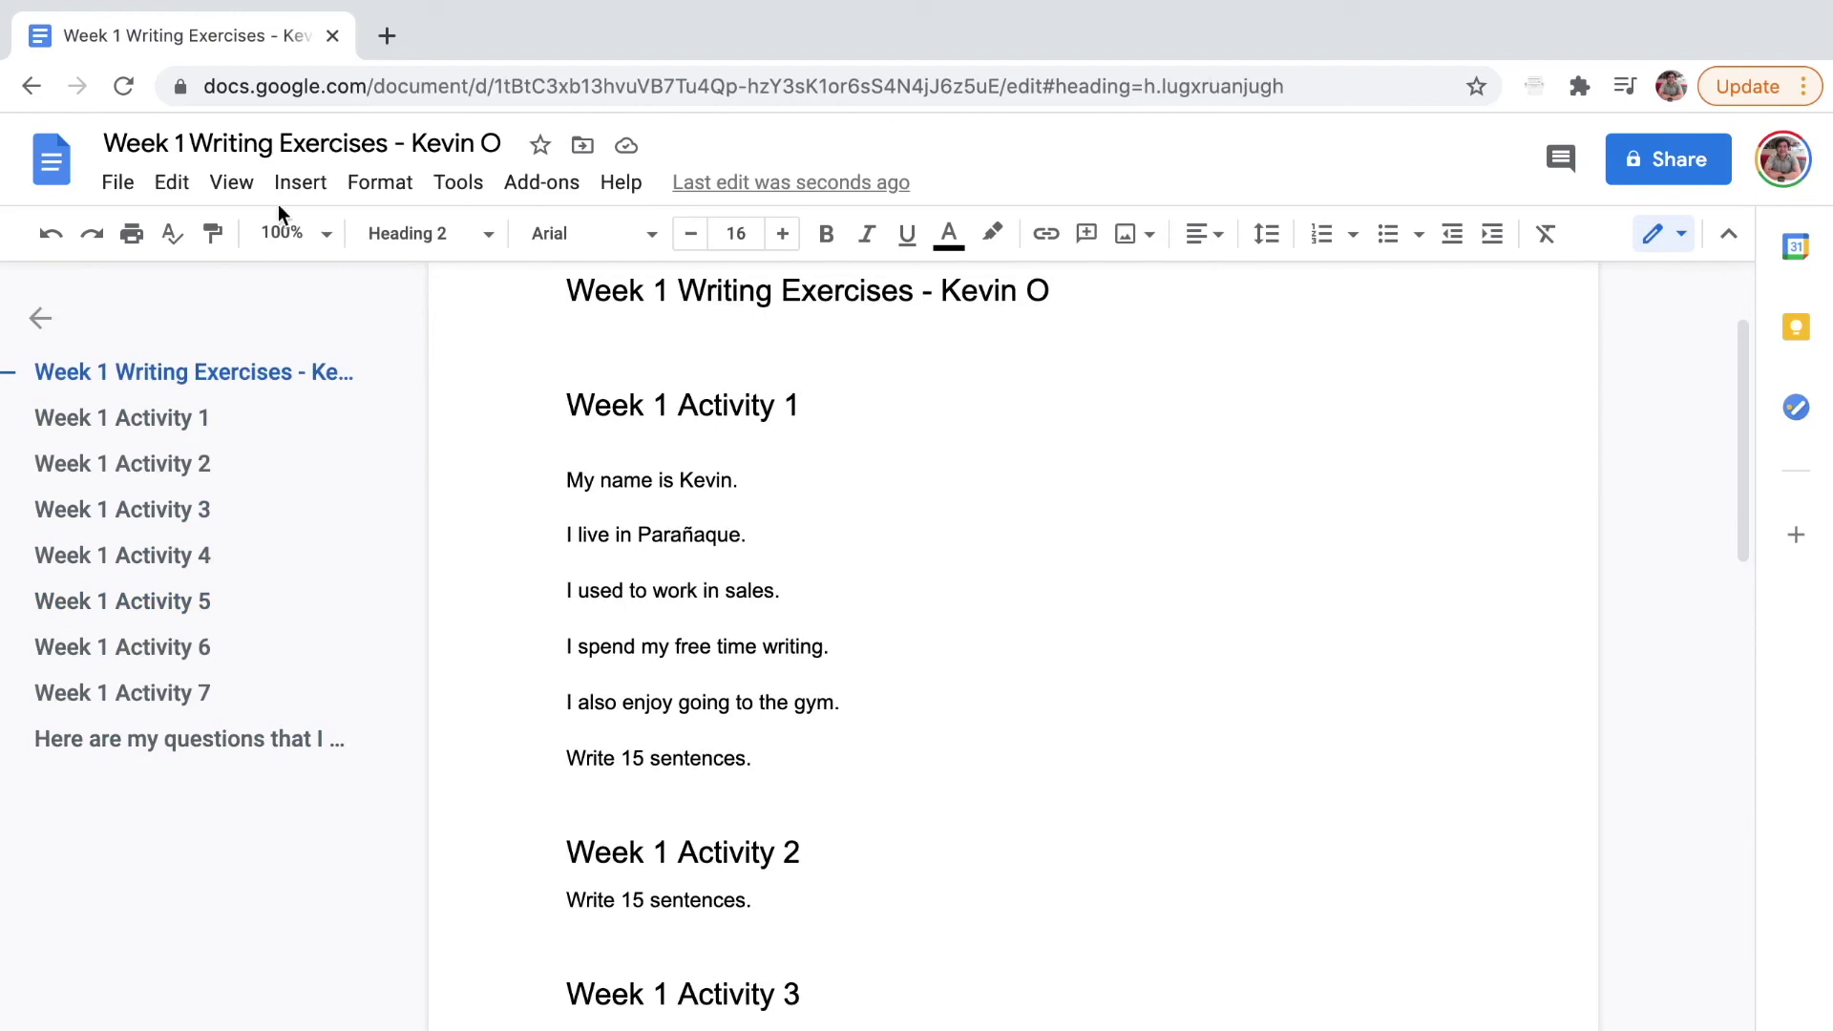
left_click(175, 183)
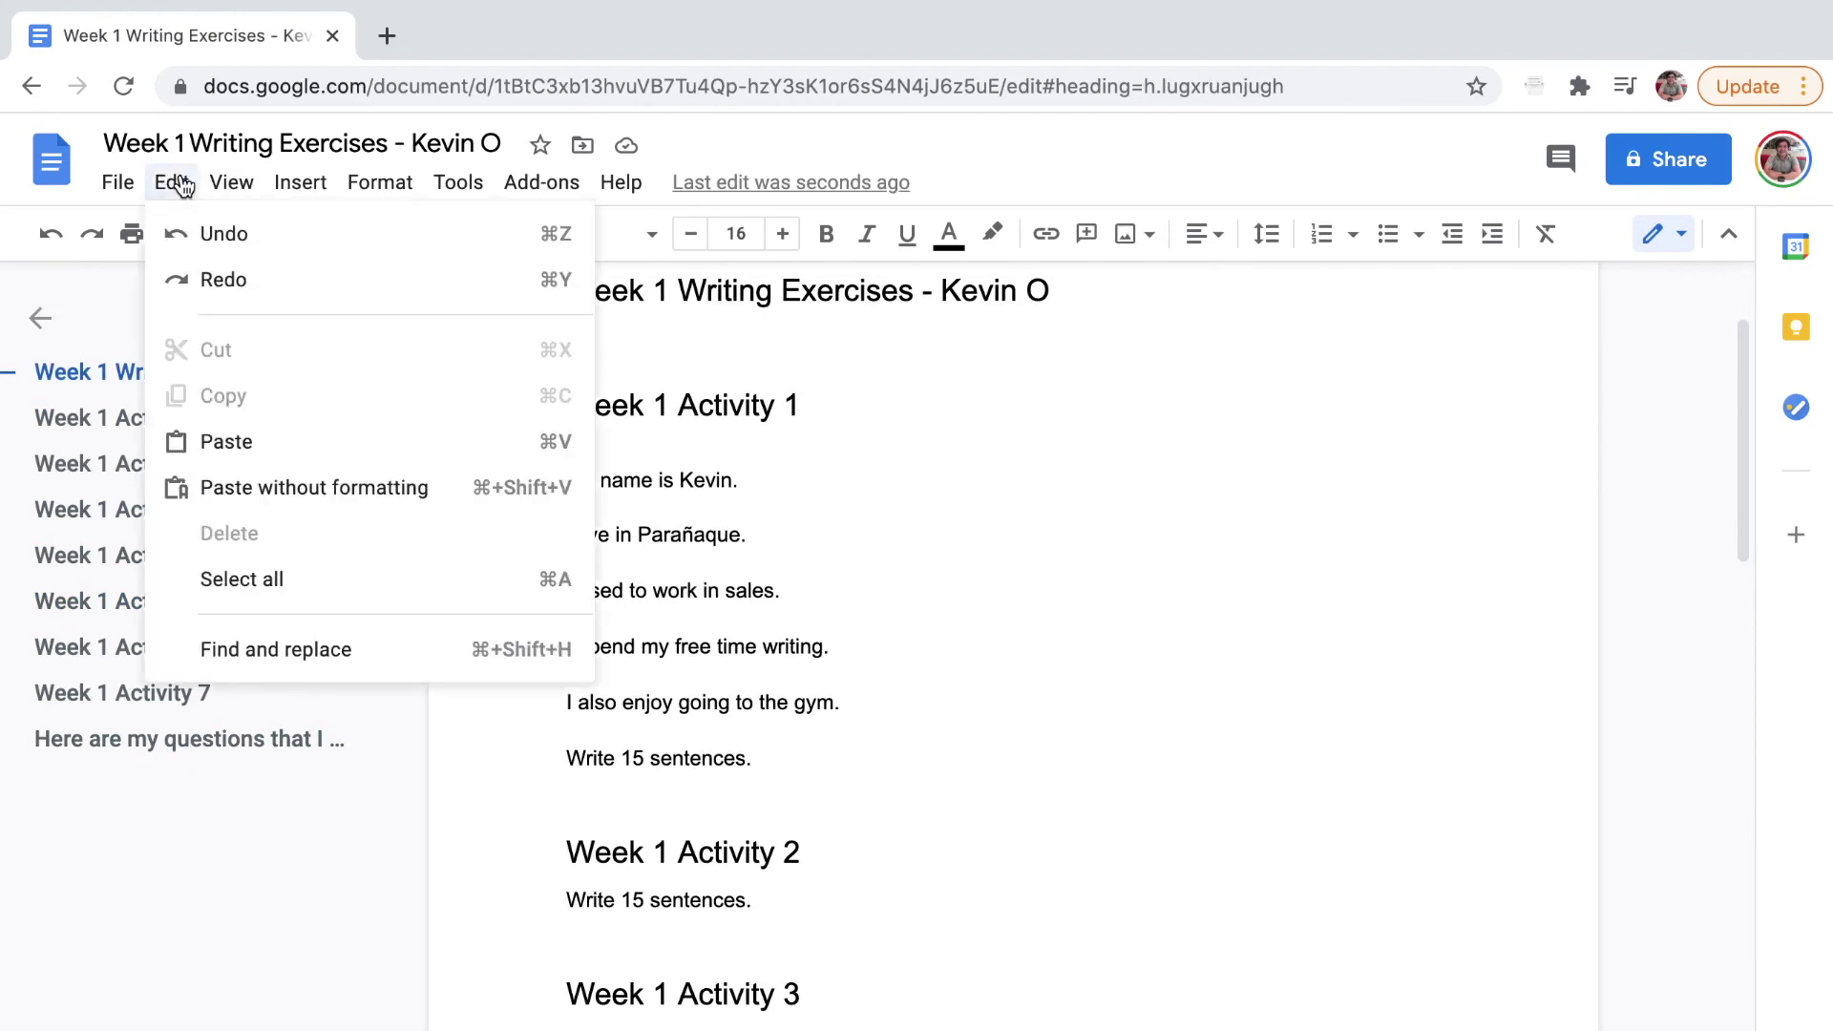
left_click(457, 183)
left_click(457, 182)
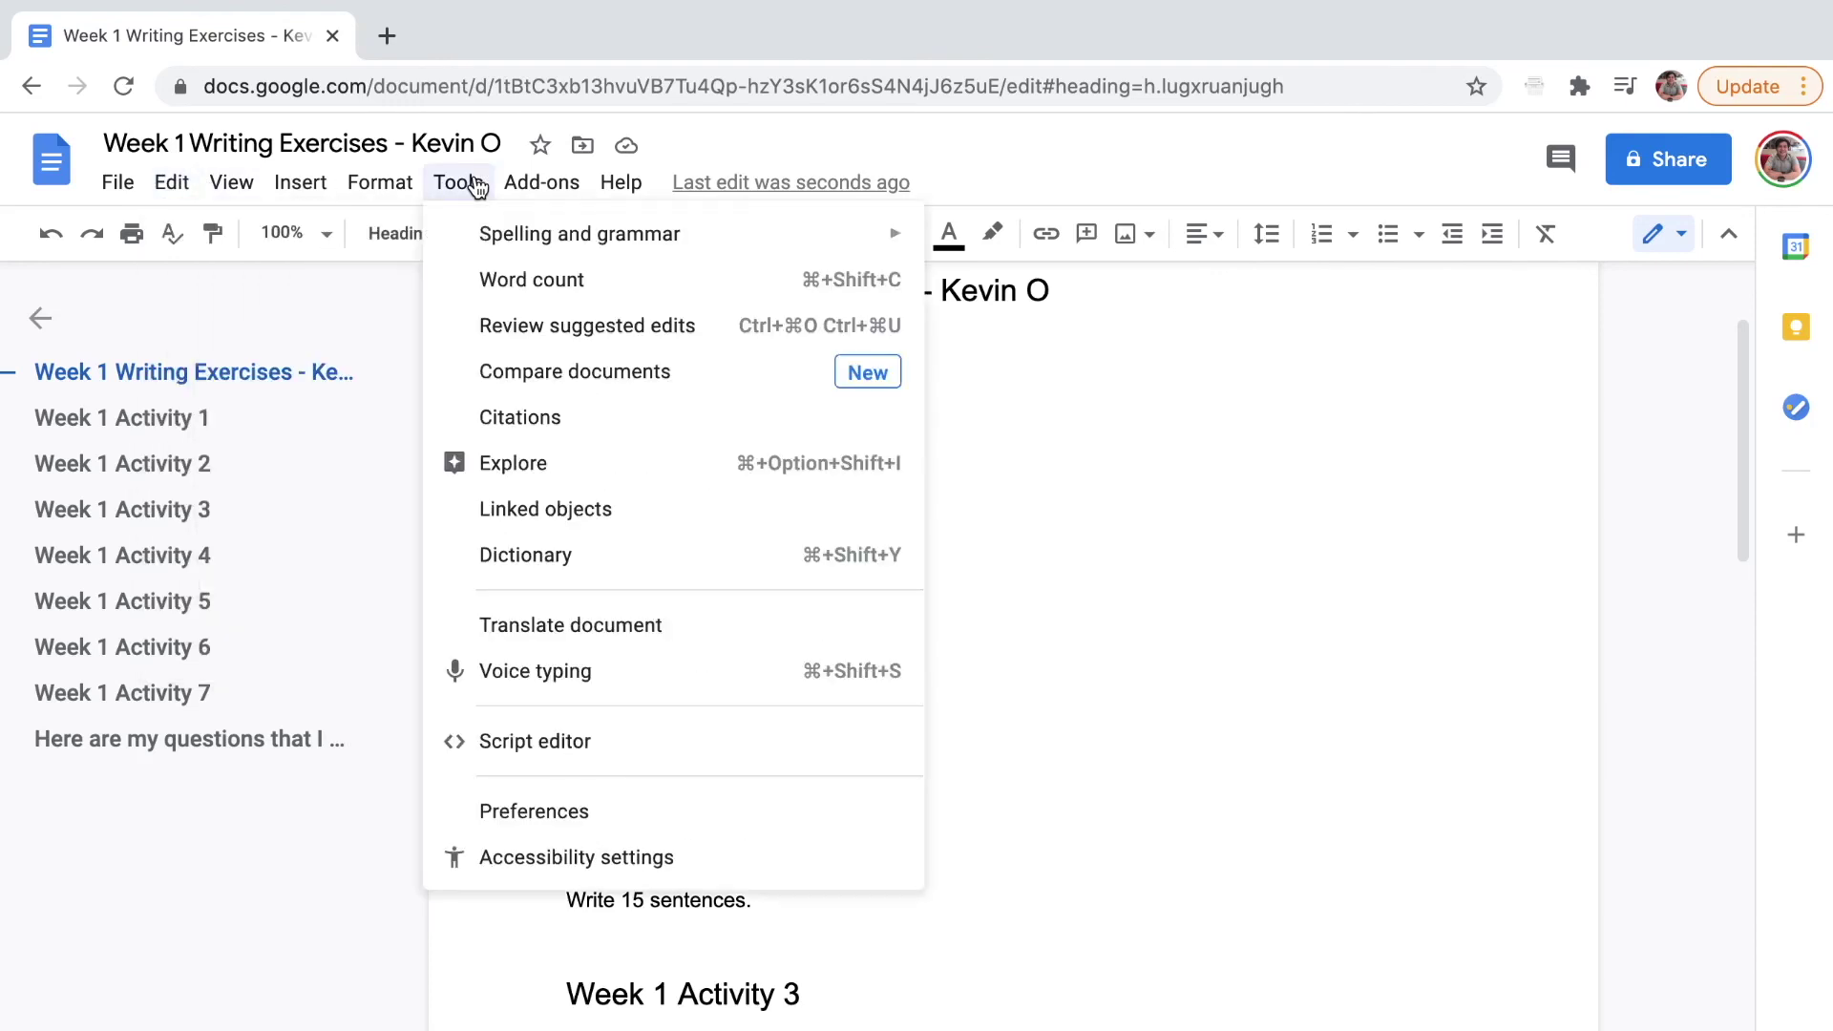
mouse_move(530, 246)
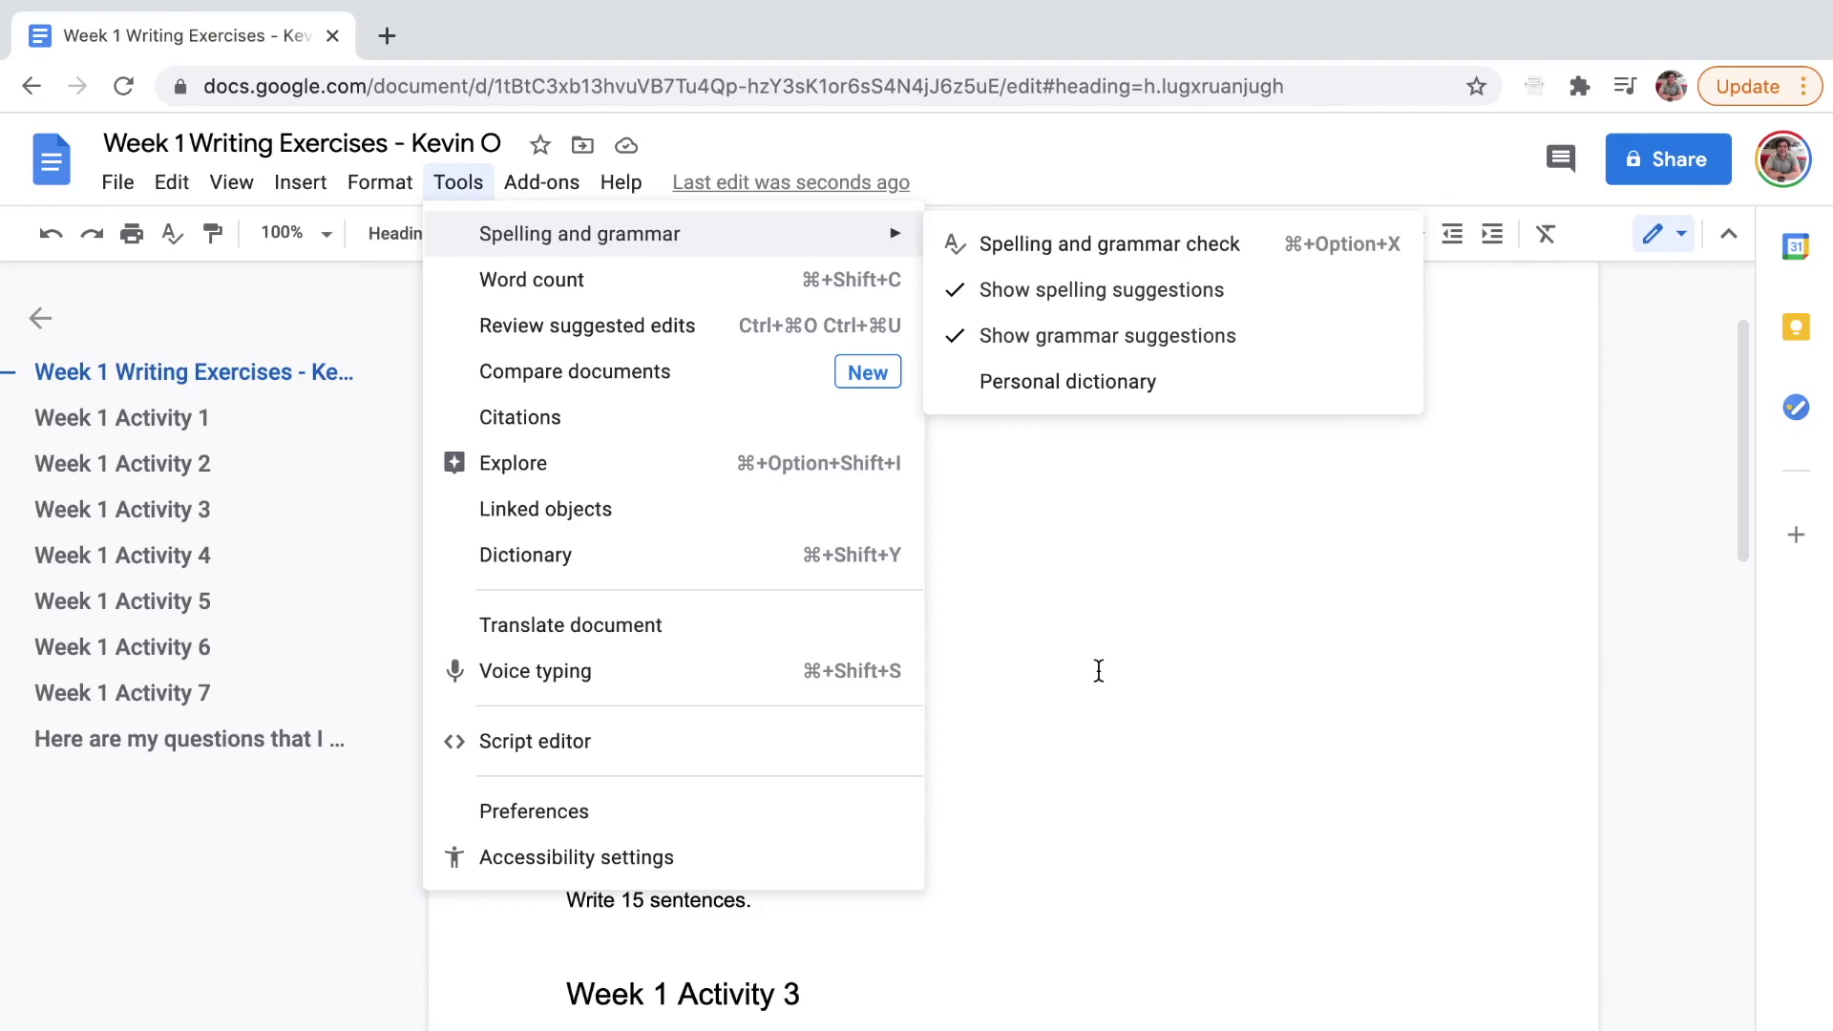
left_click(1098, 671)
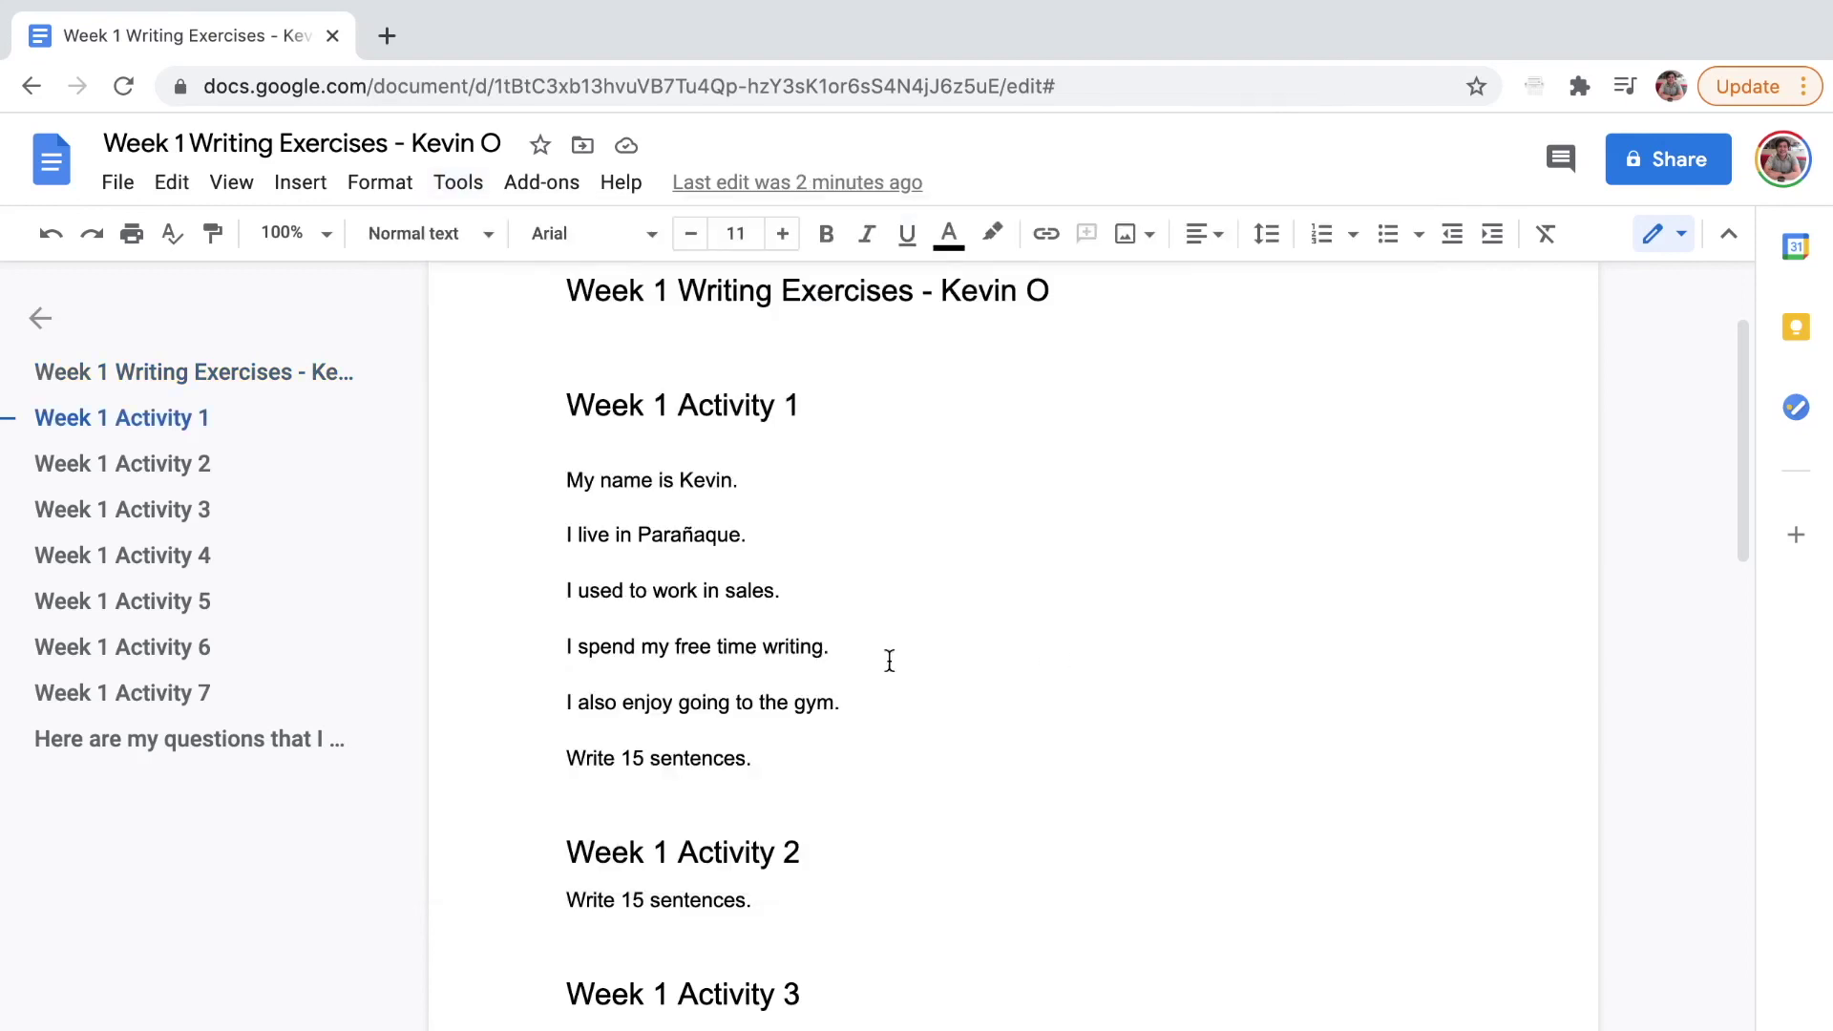
scroll(844, 660, "down", 2)
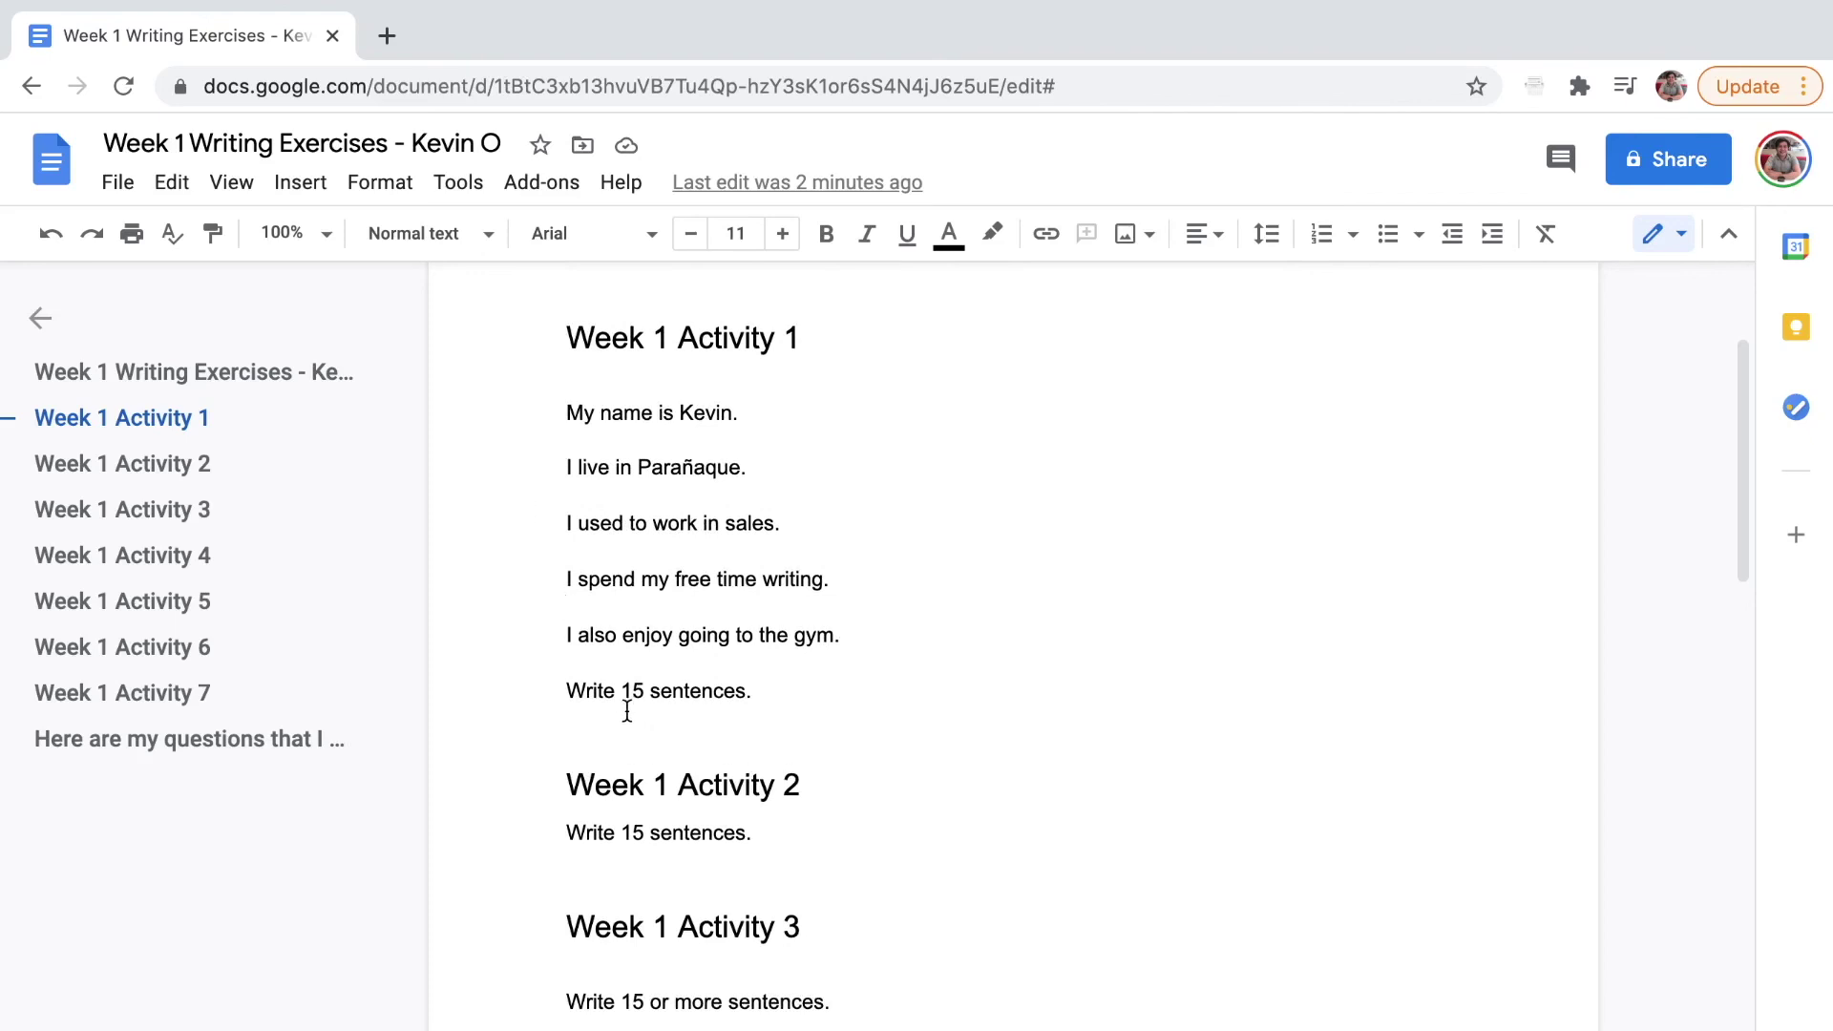
scroll(618, 658, "down", 1)
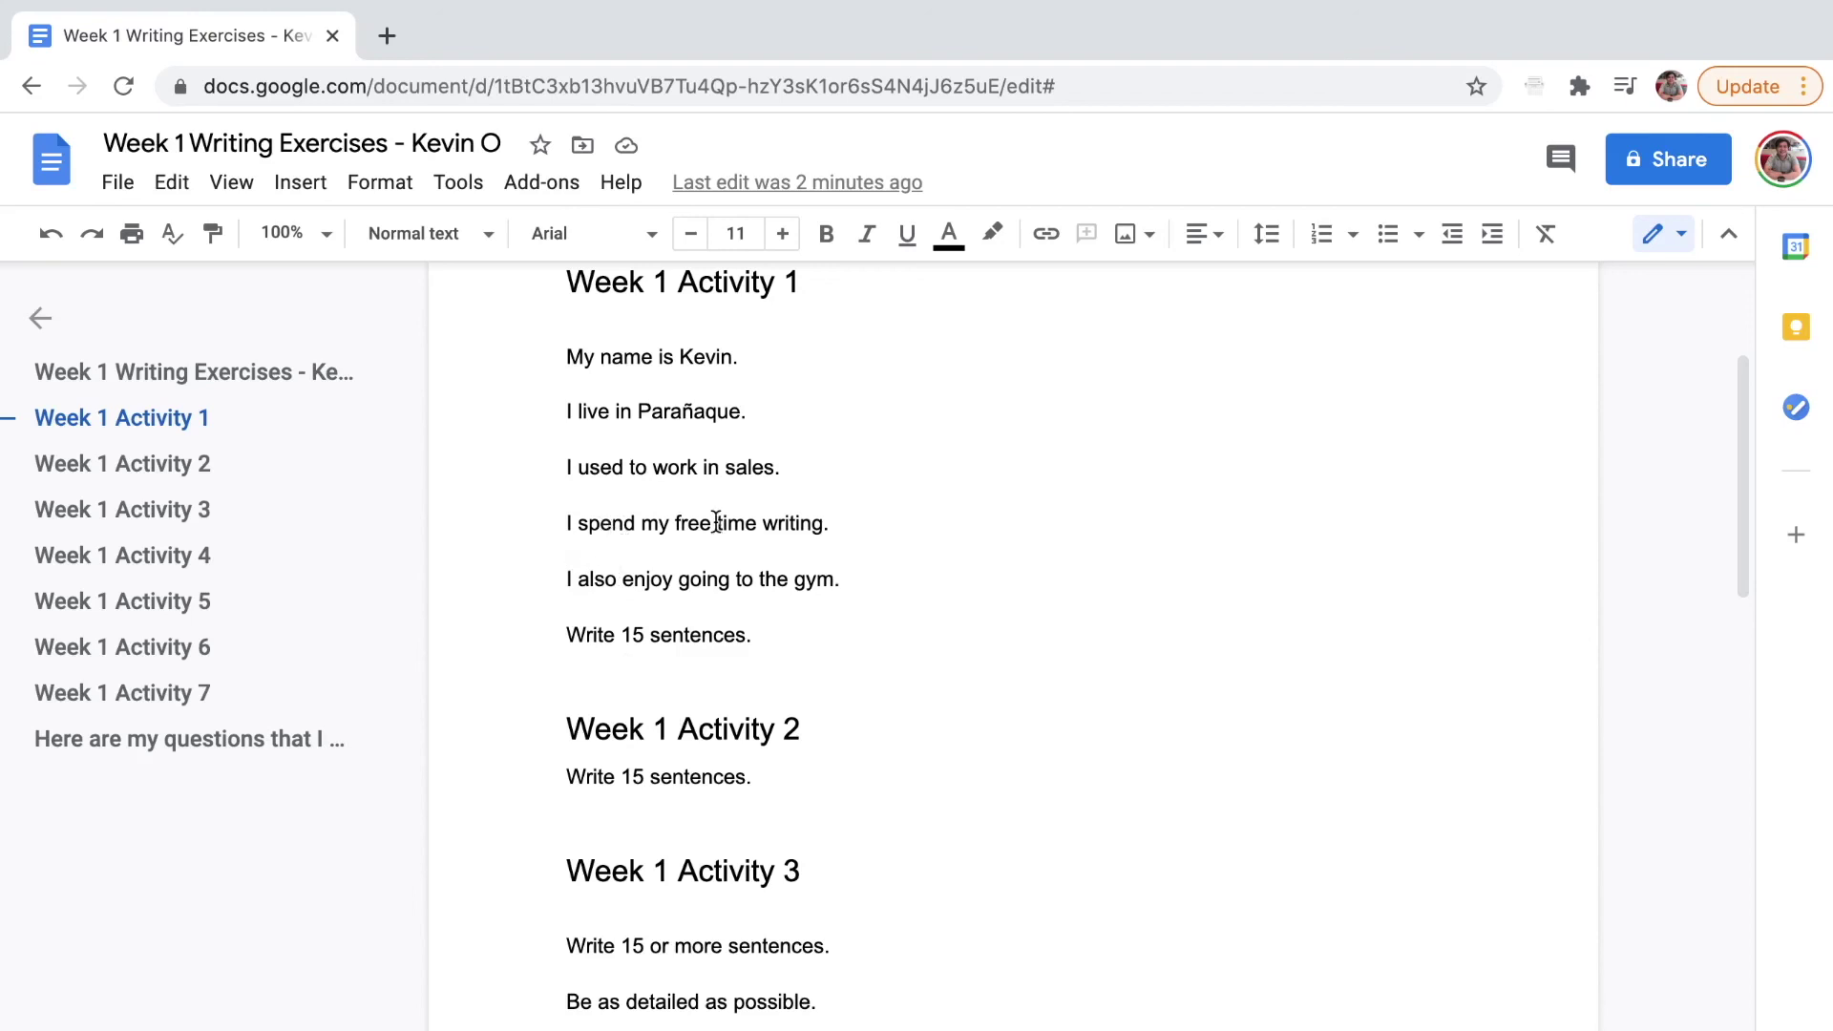
scroll(666, 801, "down", 2)
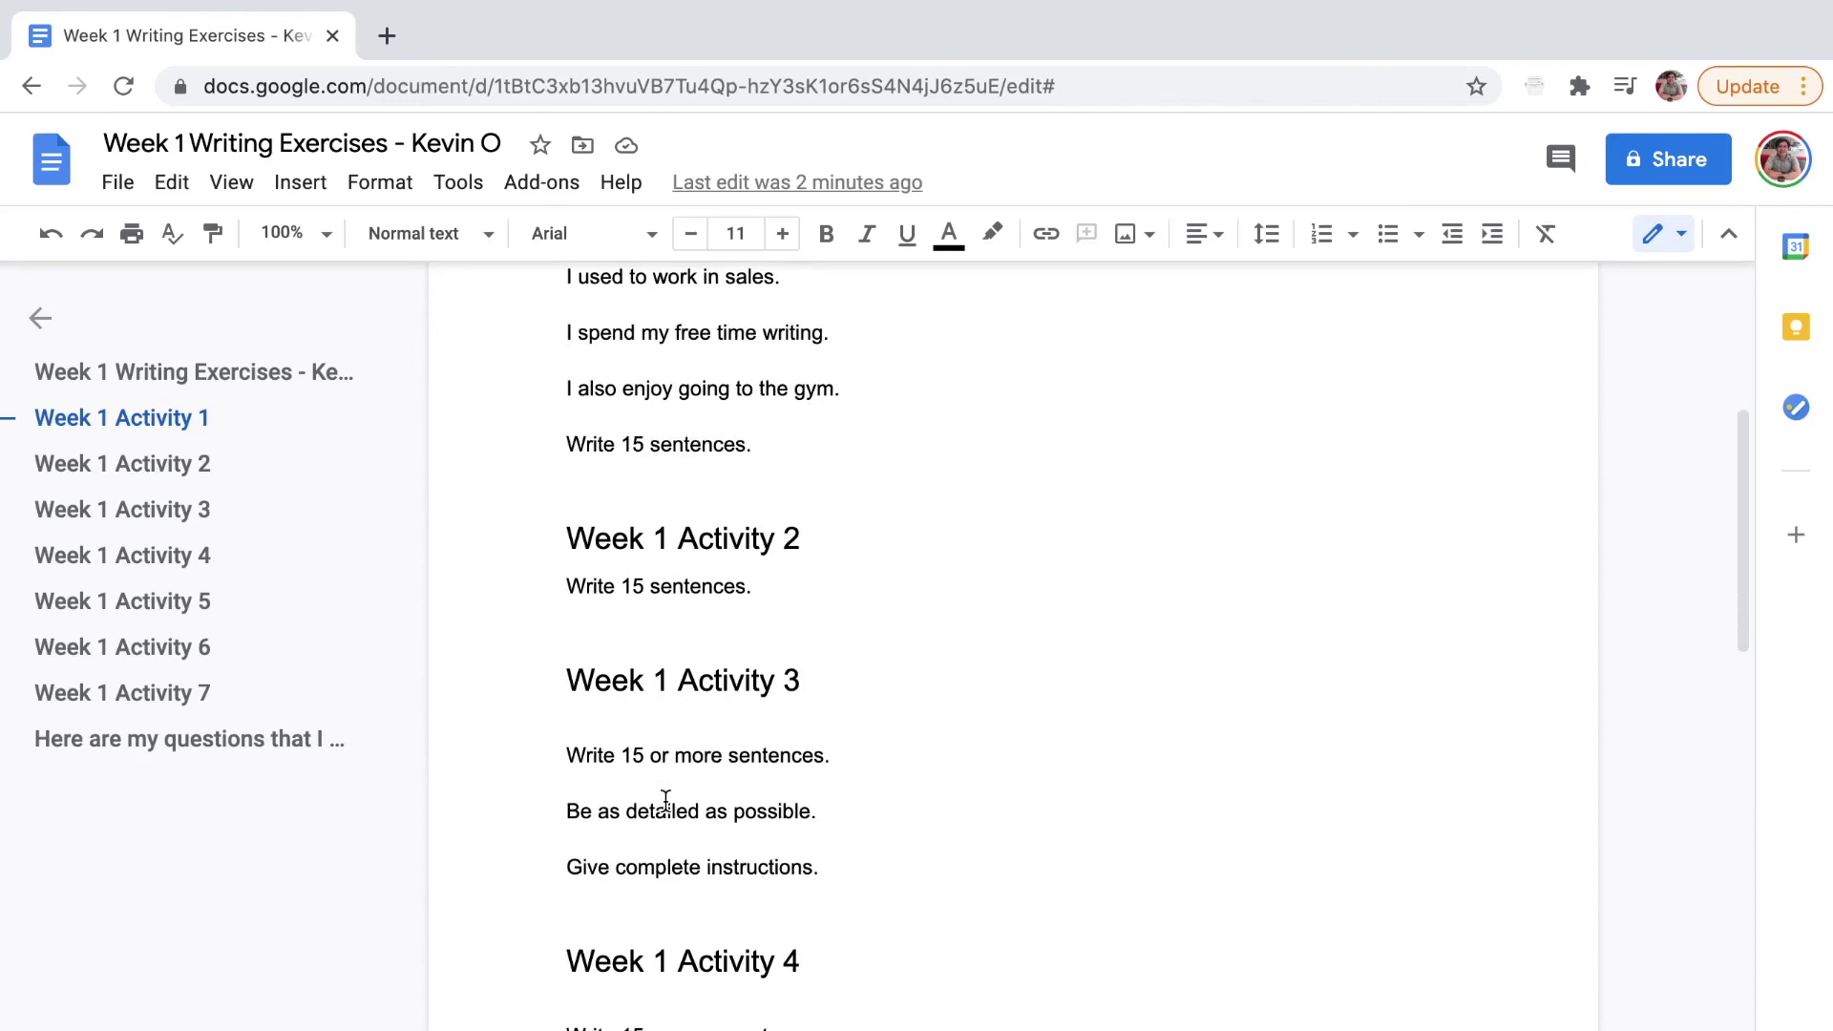
scroll(622, 738, "down", 3)
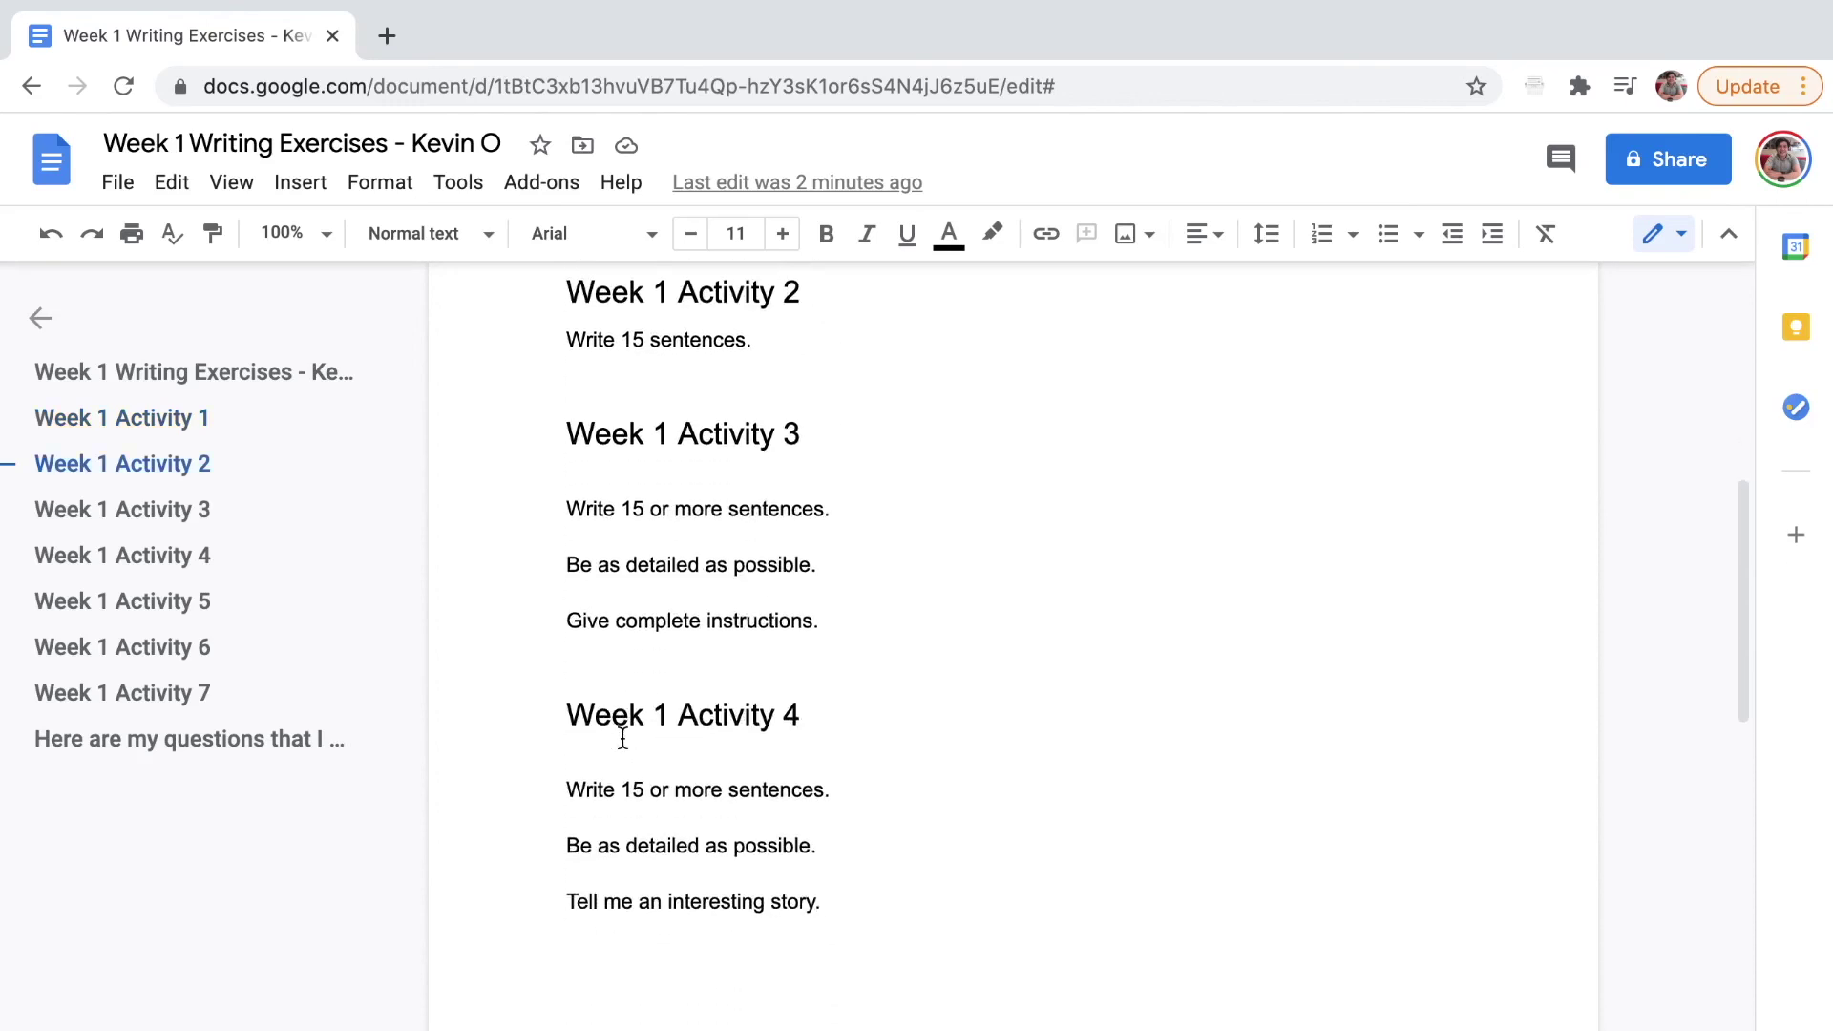
scroll(622, 738, "down", 12)
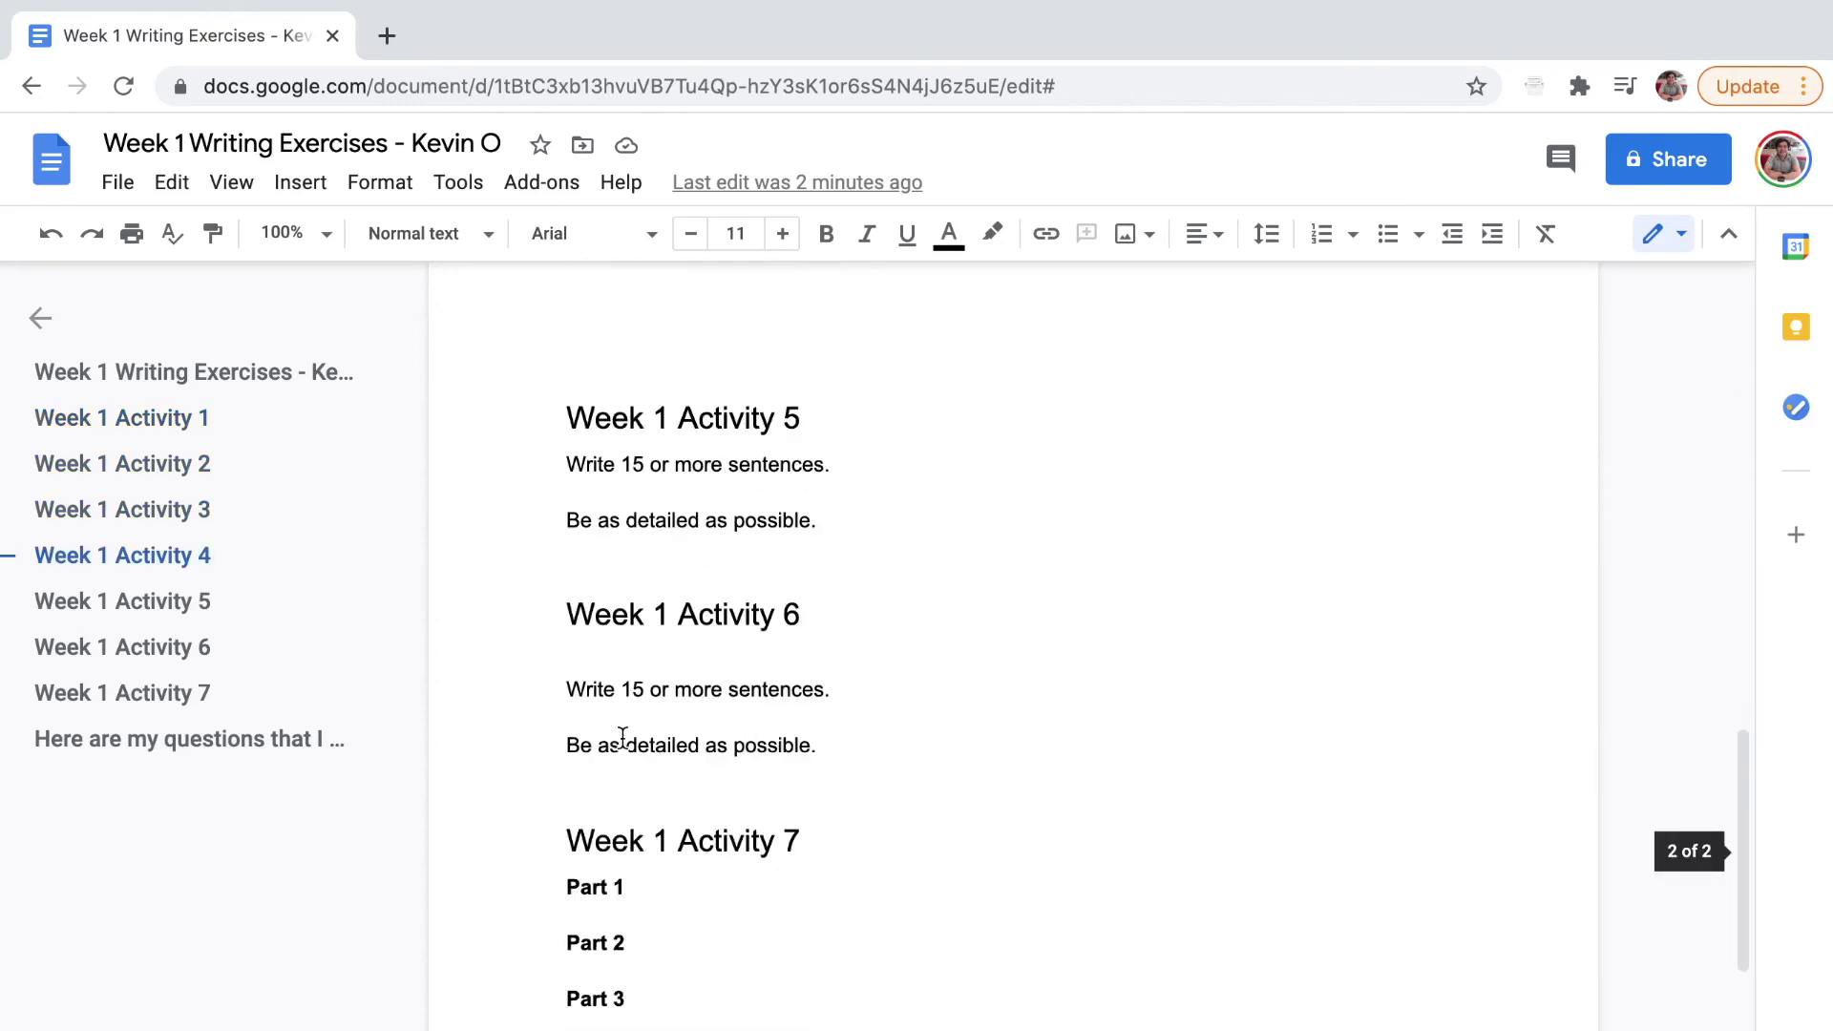